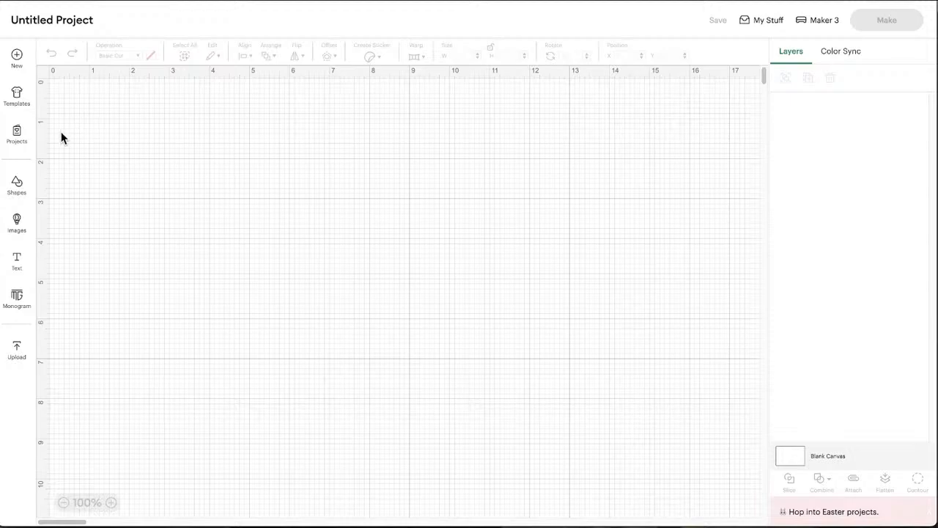
Step: Search the image library for "arcade machine"
click(24, 197)
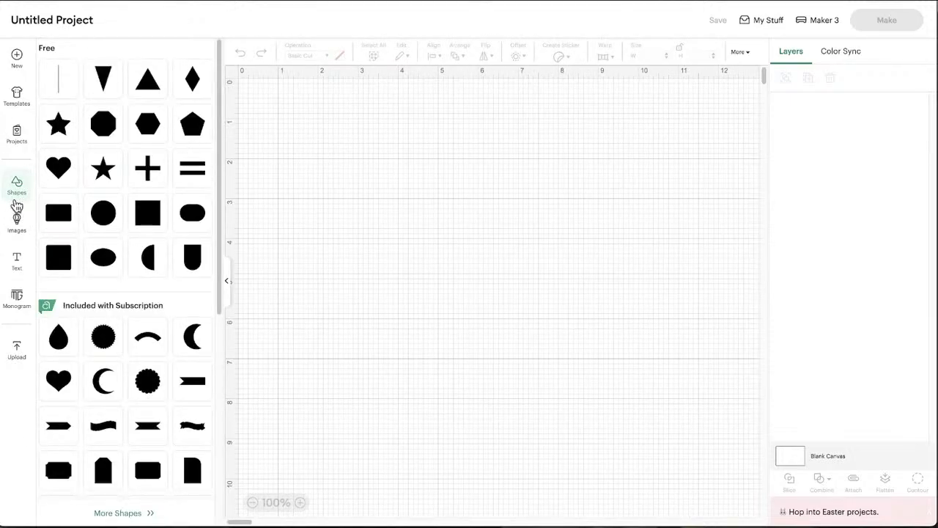
click(16, 184)
click(16, 223)
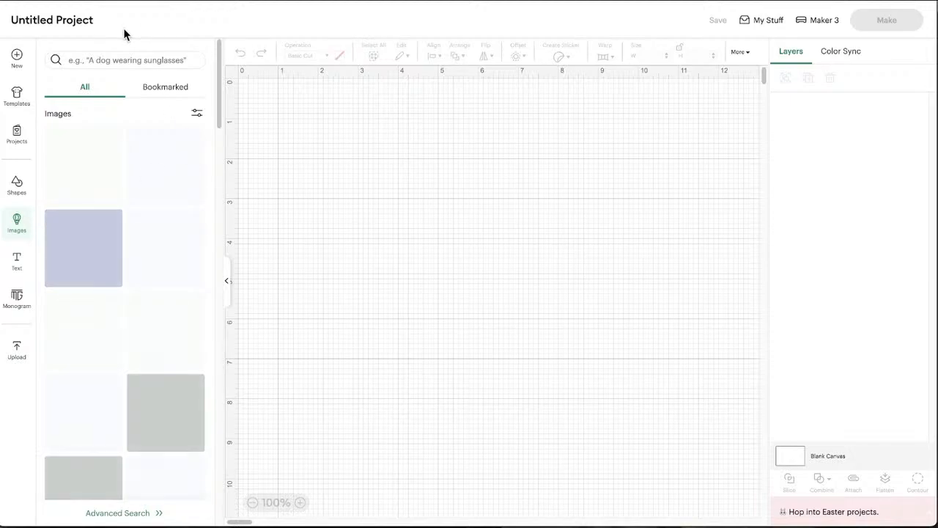
click(114, 60)
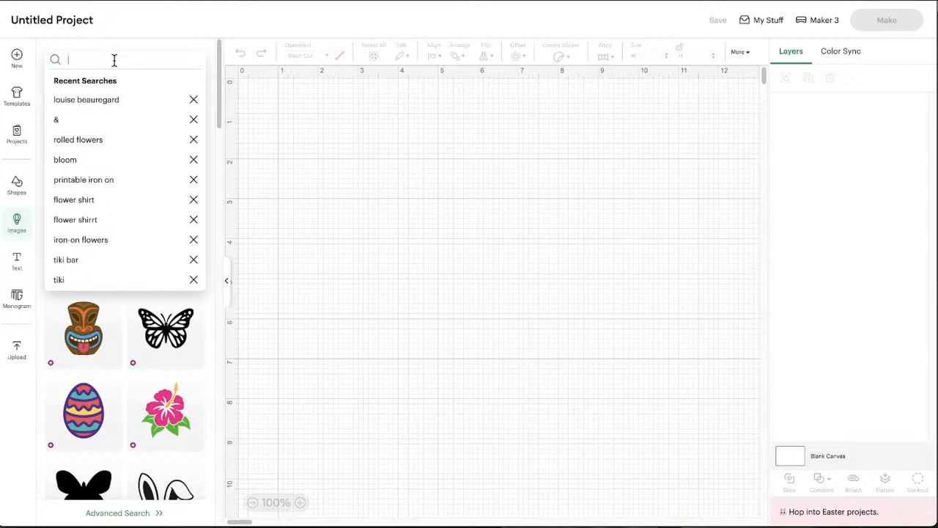
text(arcade machine)
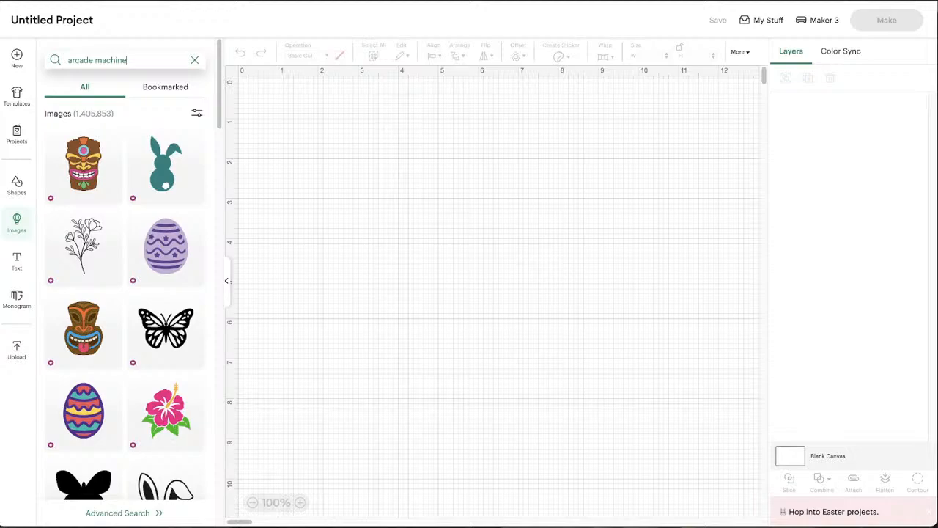
key(Return)
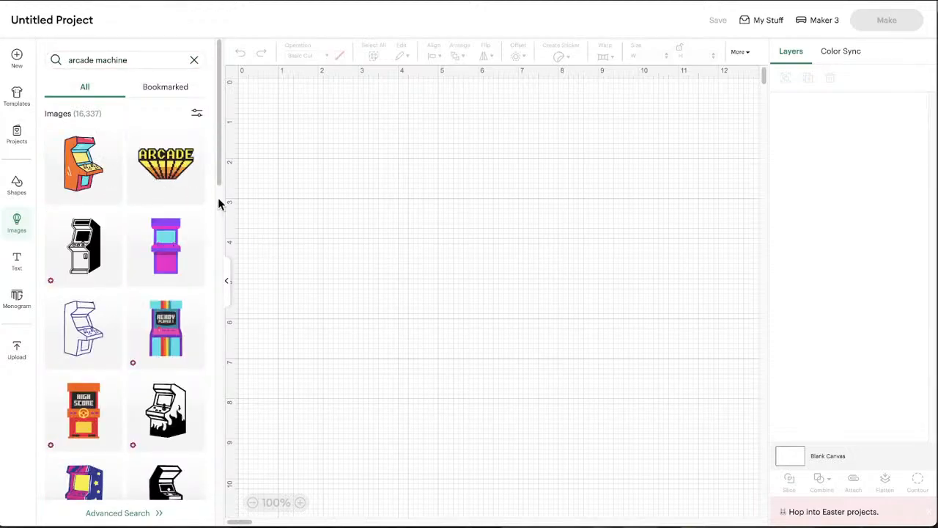
Step: Insert the "Ready Player 1" arcade machine image from the results and shift it slightly away from the canvas corner
scroll(130, 268, down, 1)
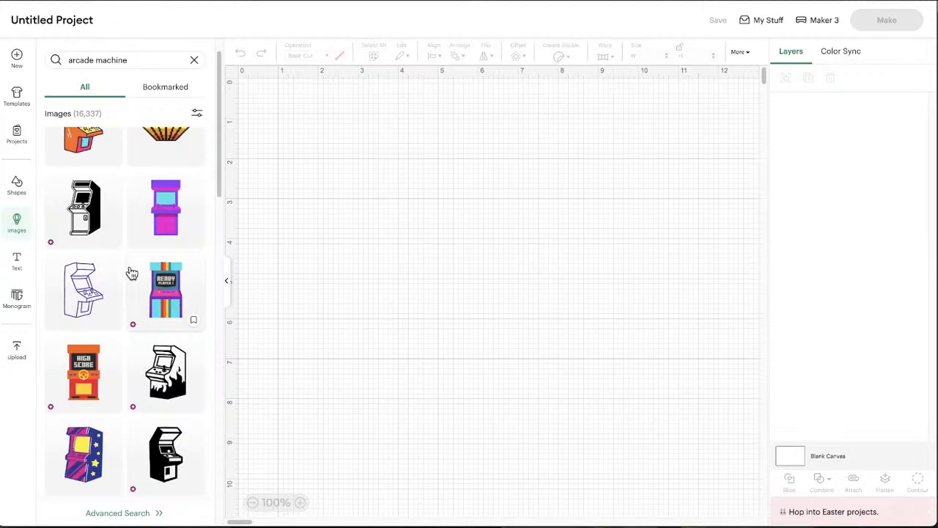
scroll(168, 315, down, 1)
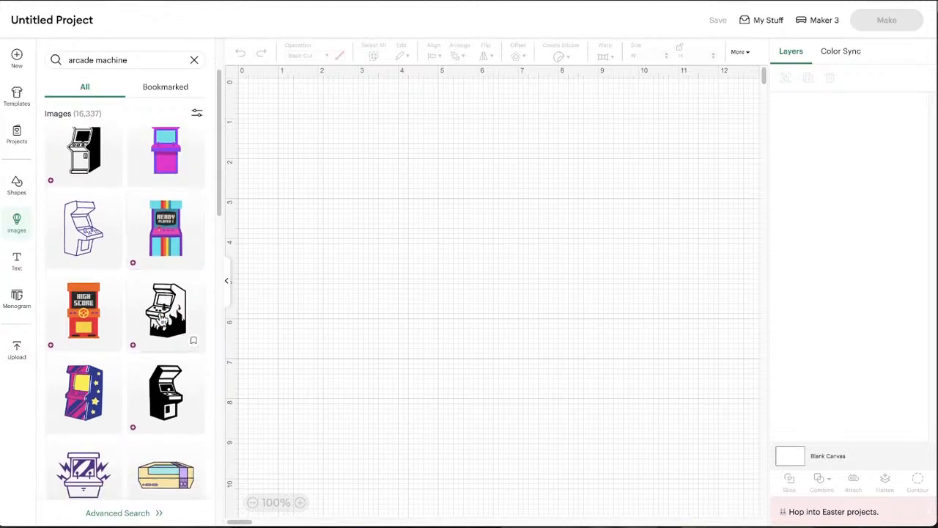
scroll(170, 360, down, 2)
scroll(168, 360, down, 5)
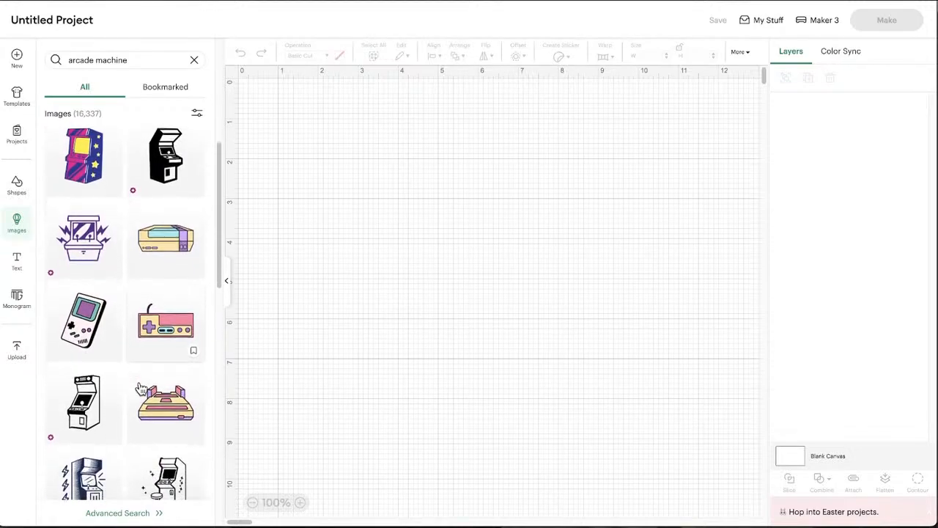
scroll(141, 388, up, 8)
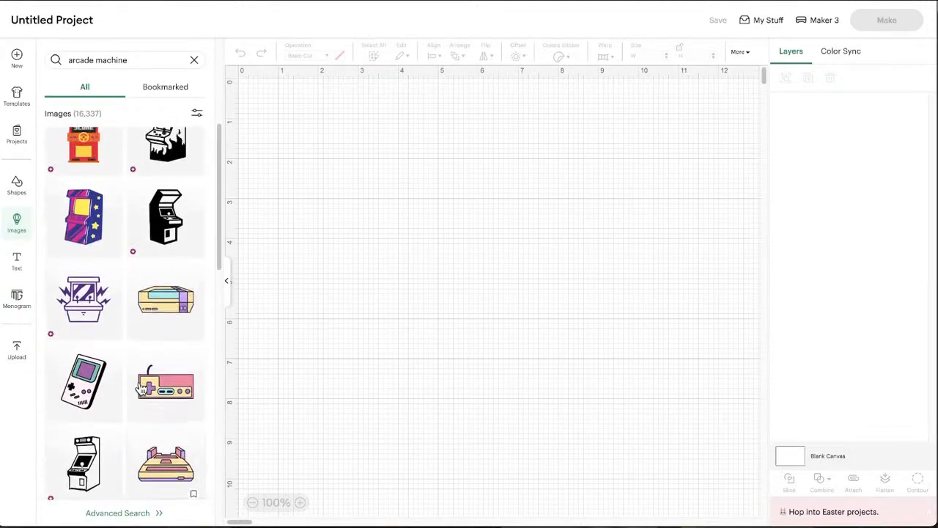
scroll(141, 388, up, 2)
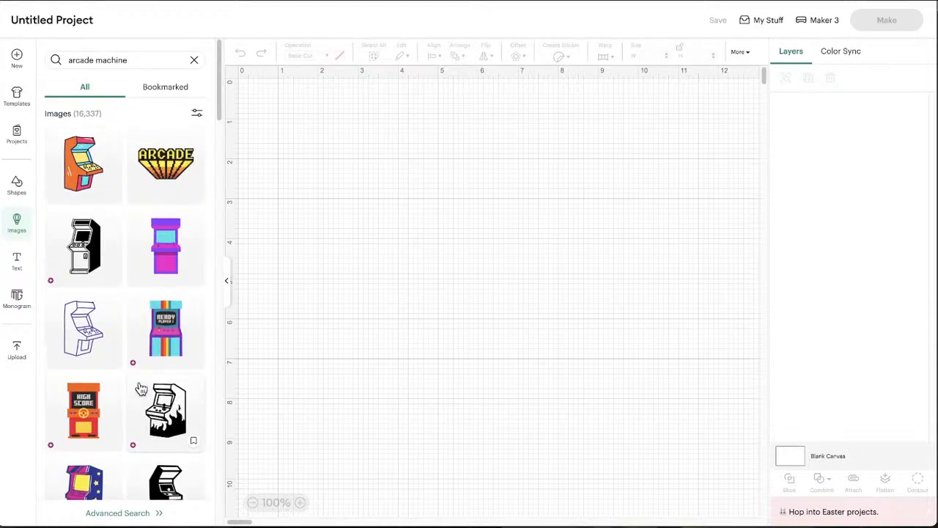
scroll(81, 429, down, 2)
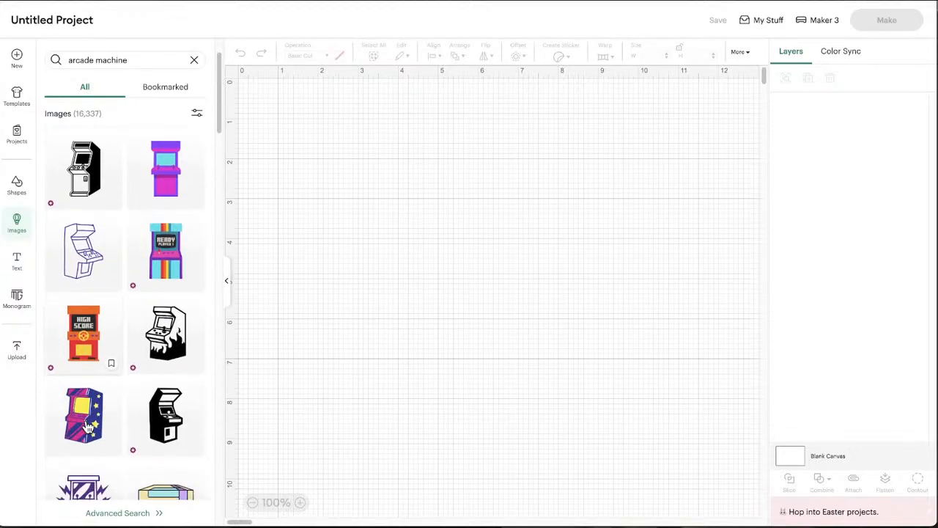
scroll(138, 434, down, 1)
scroll(129, 433, down, 2)
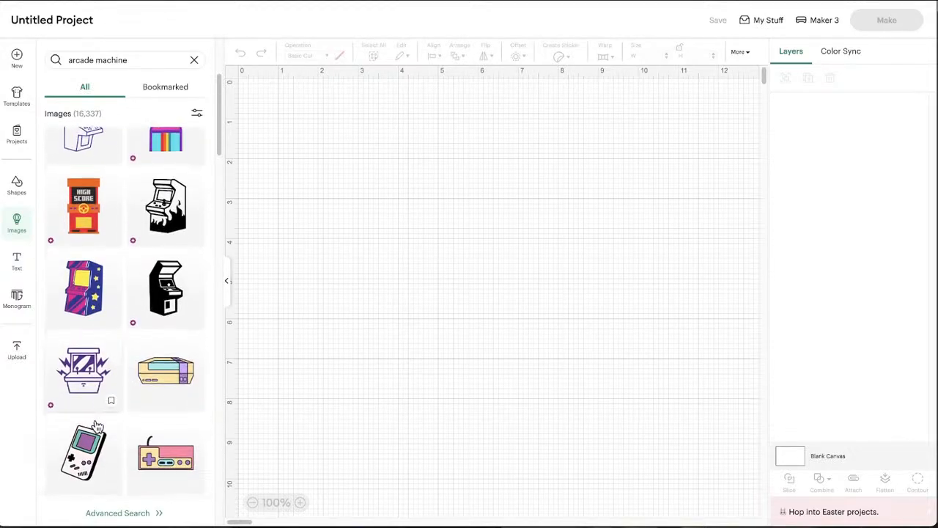
scroll(115, 419, up, 4)
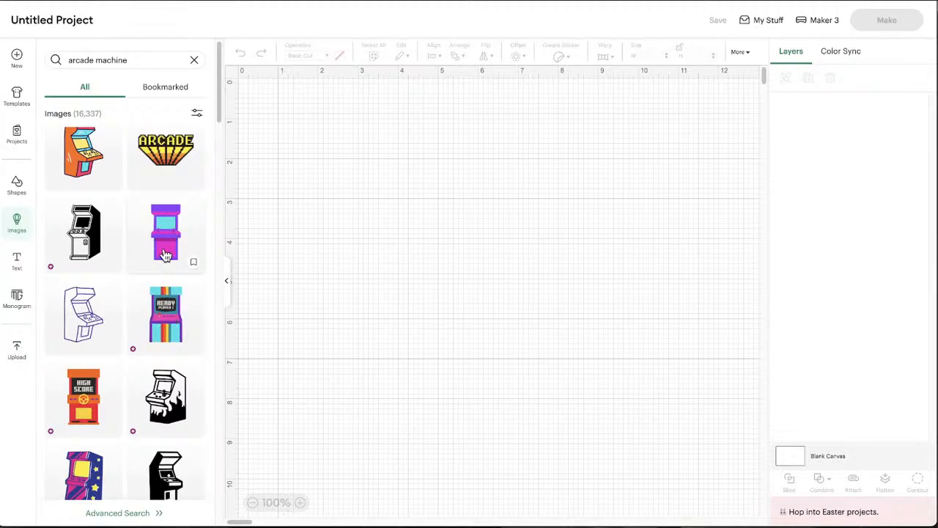
click(160, 323)
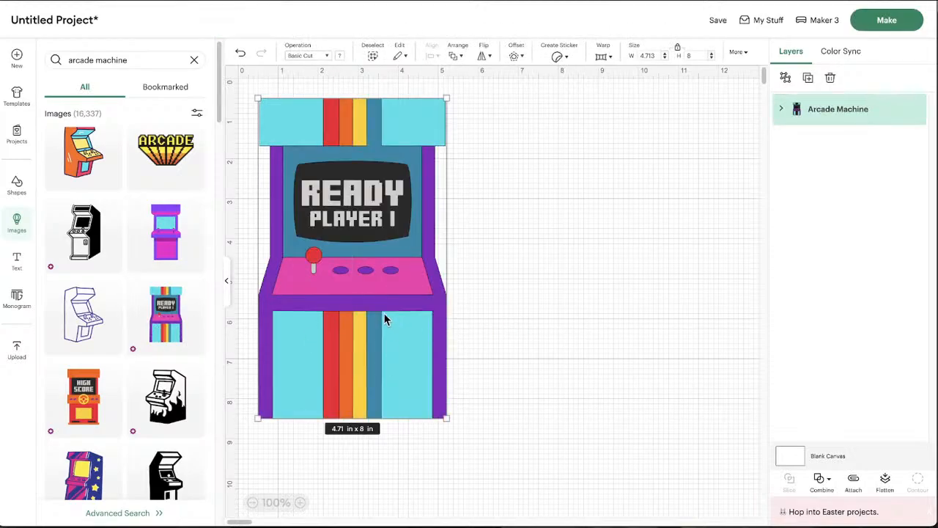
drag(386, 316, 434, 330)
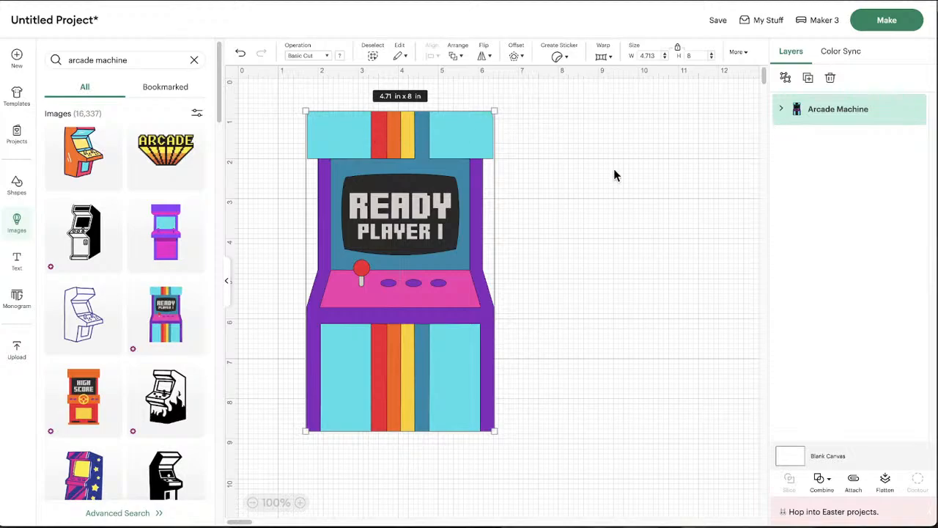
Step: Expand the Arcade Machine group's layers and hide its red, orange and yellow stripe layers
click(781, 109)
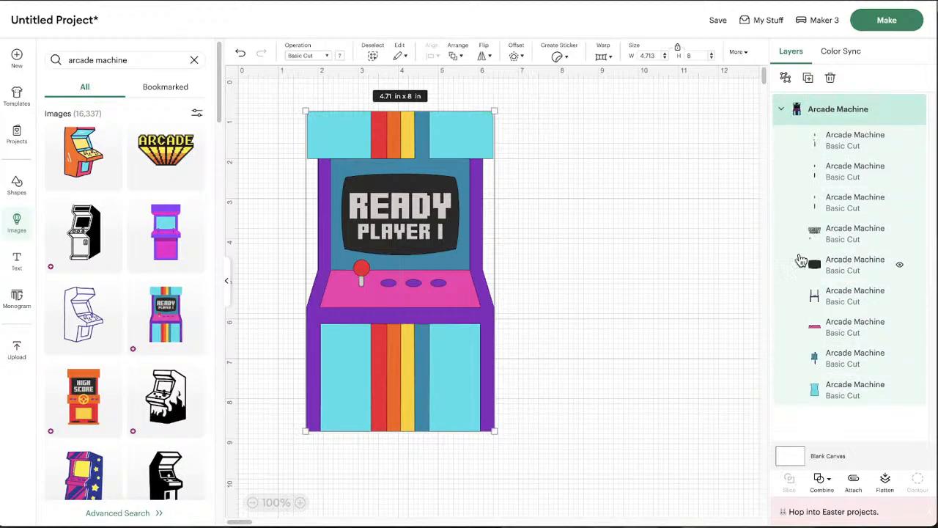
click(819, 147)
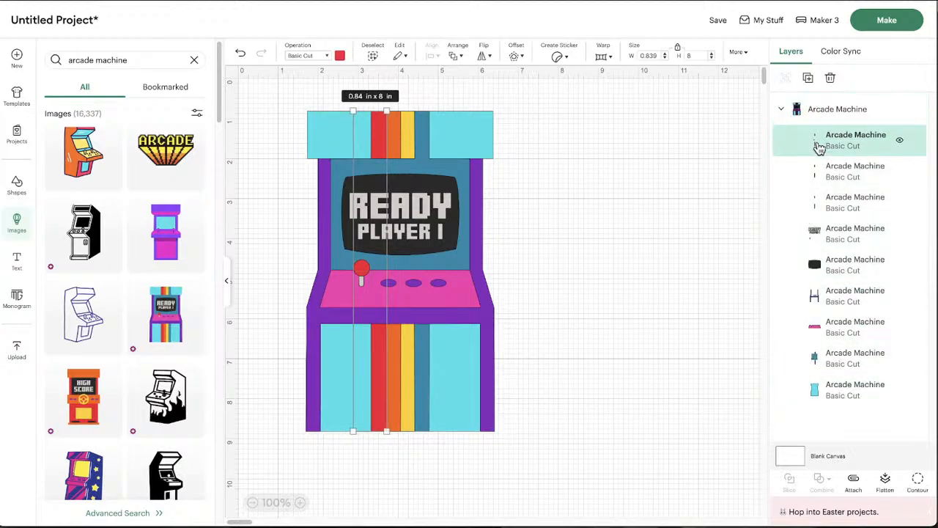
click(901, 143)
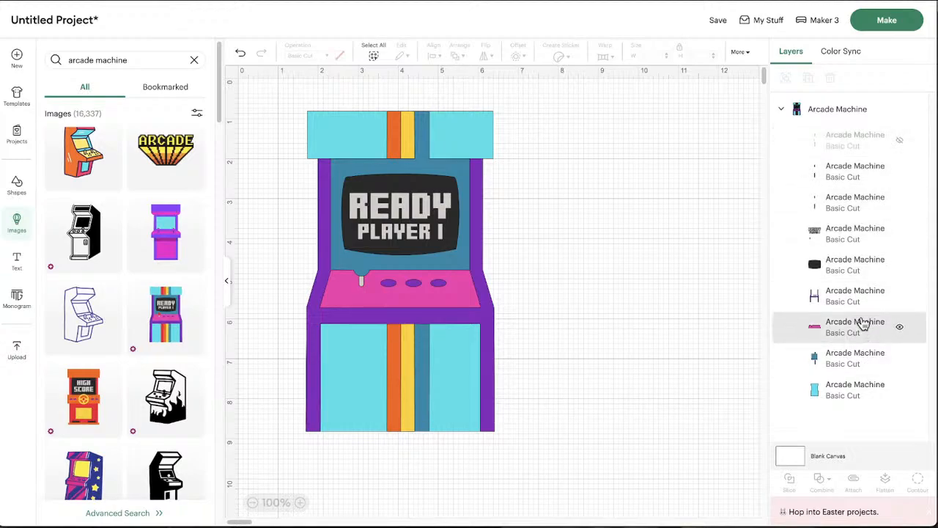
click(866, 204)
click(856, 178)
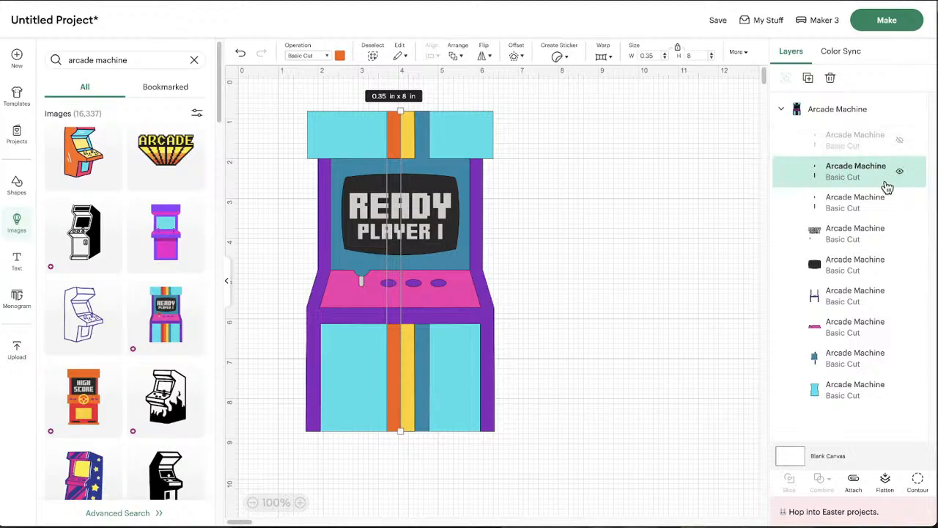
click(871, 207)
click(900, 202)
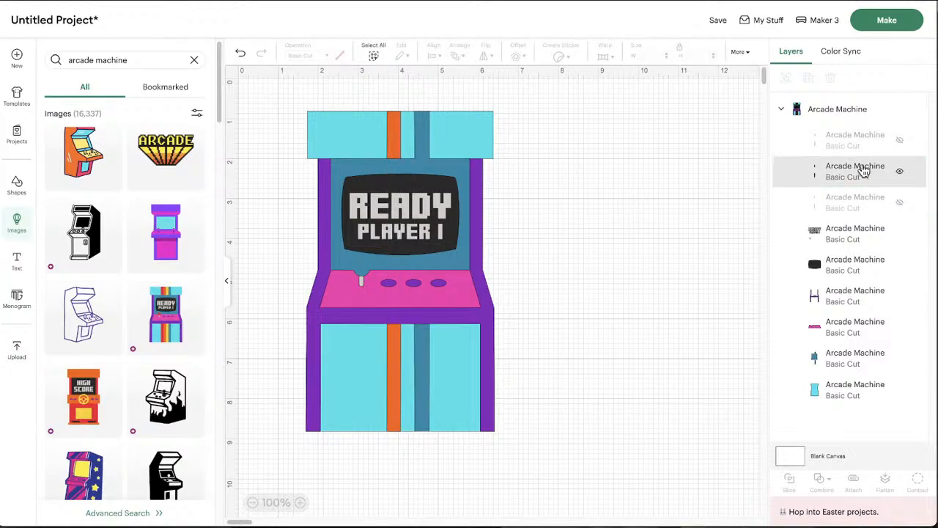
click(899, 141)
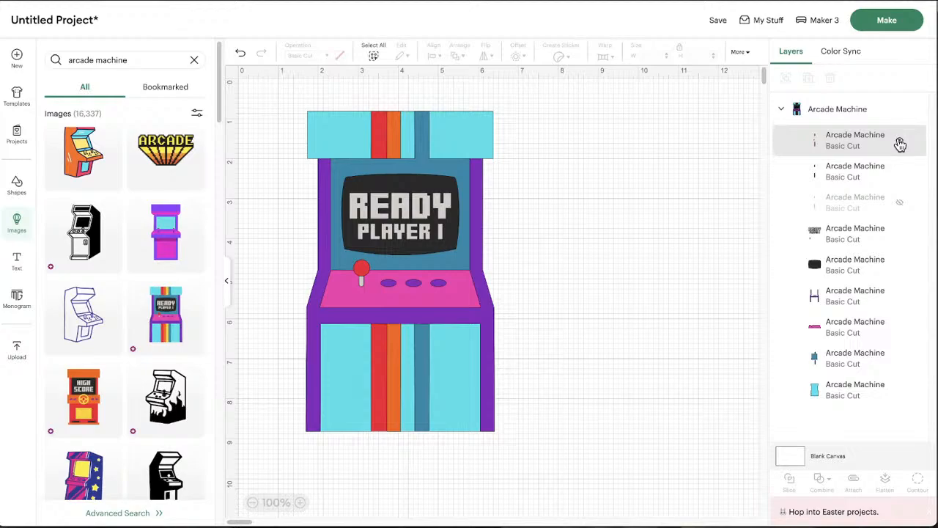
click(900, 171)
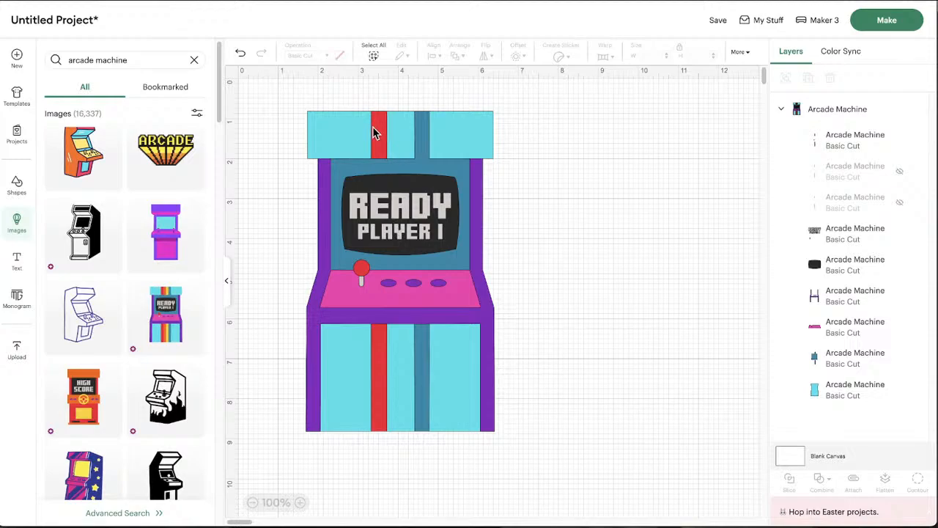
click(900, 140)
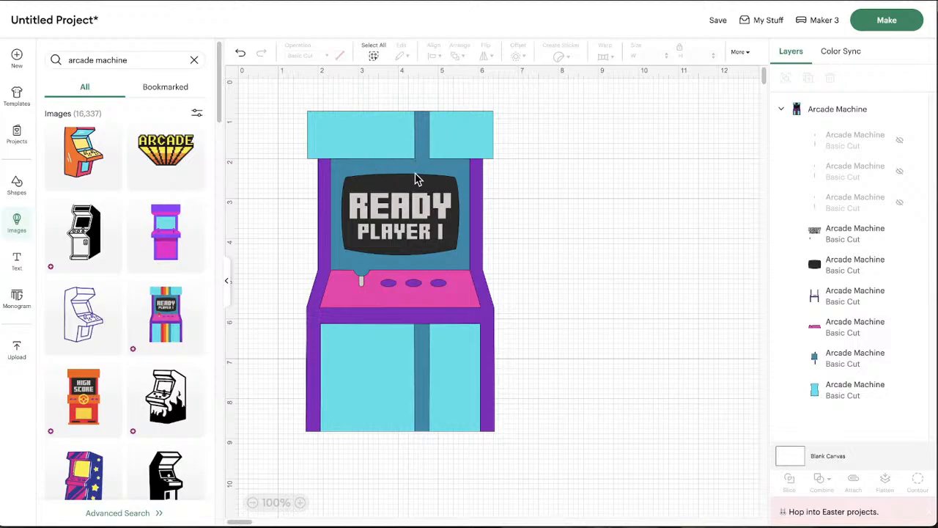
Step: Insert a square shape and place it over the blue stripe on the machine's top panel
click(855, 371)
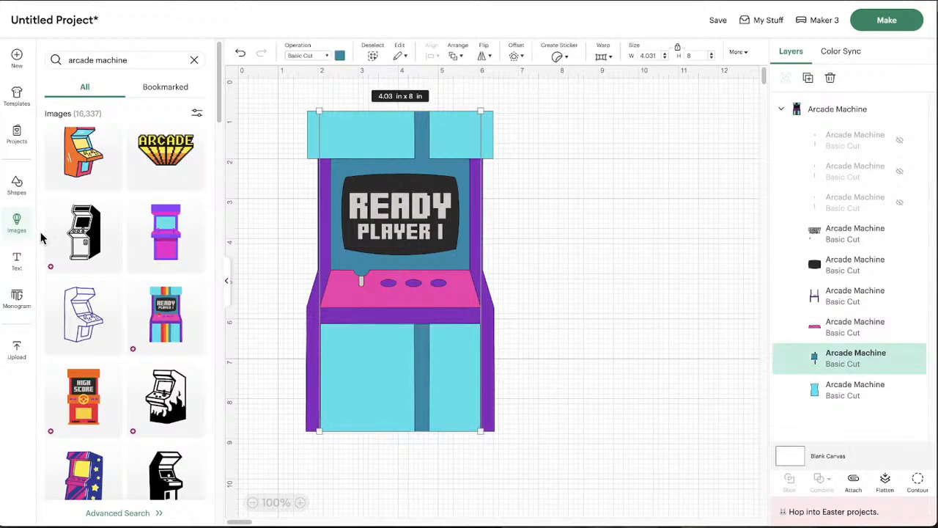
click(228, 283)
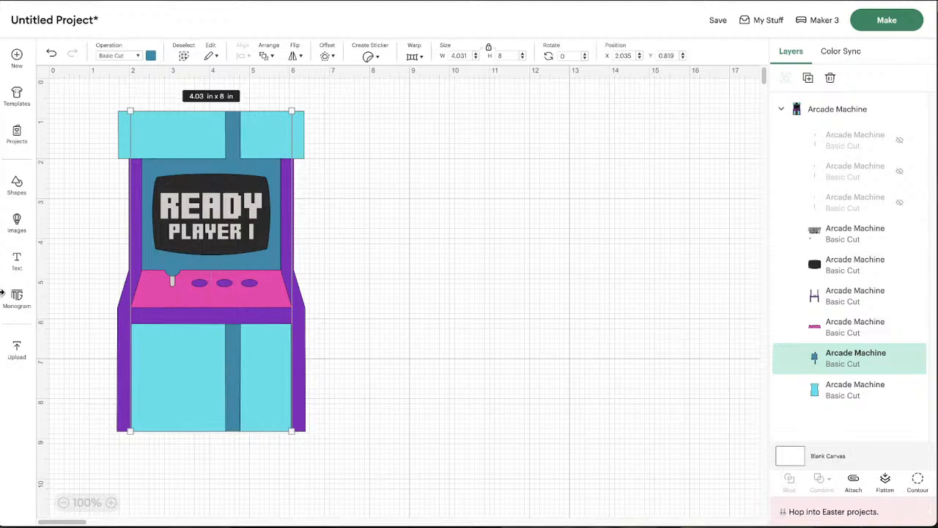
click(22, 203)
click(148, 228)
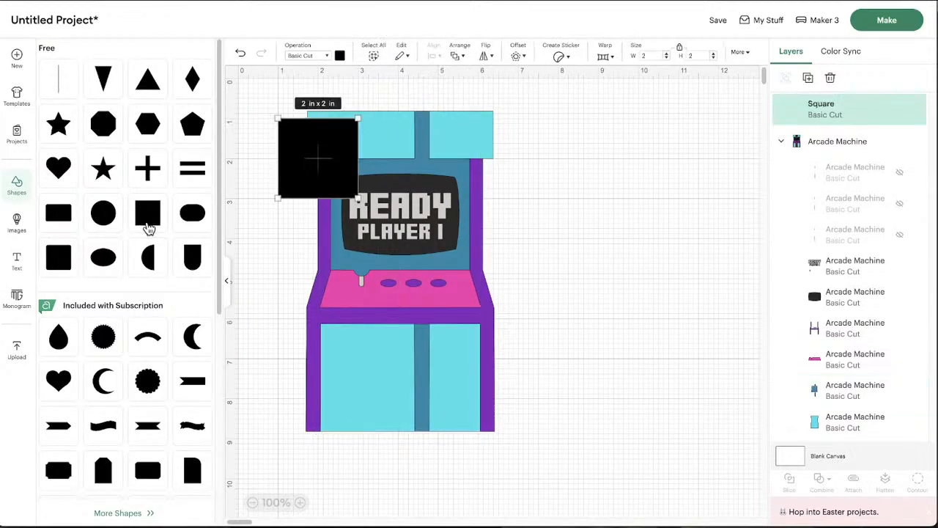
drag(330, 162, 419, 122)
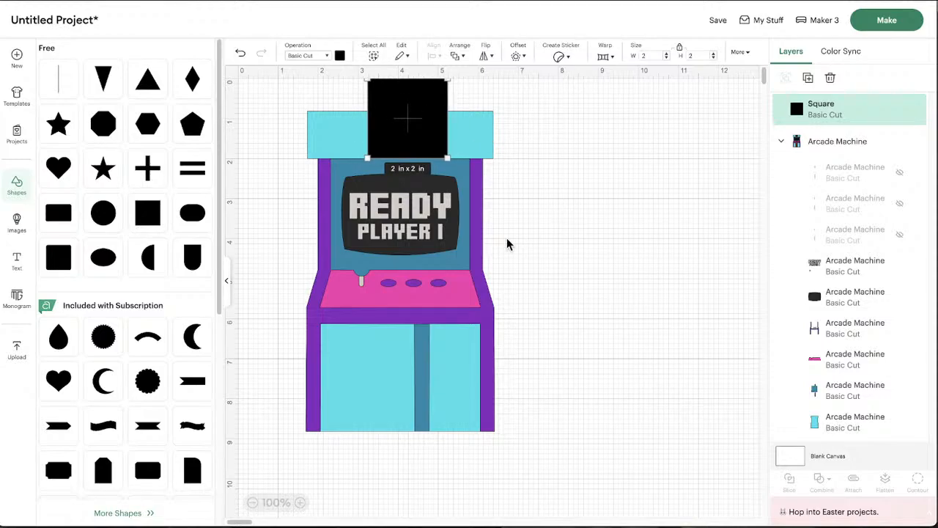
Step: Move the arcade machine lower on the canvas and realign the square over the top panel's blue stripe
click(548, 168)
click(308, 303)
drag(404, 276, 397, 332)
click(473, 150)
drag(413, 143, 417, 187)
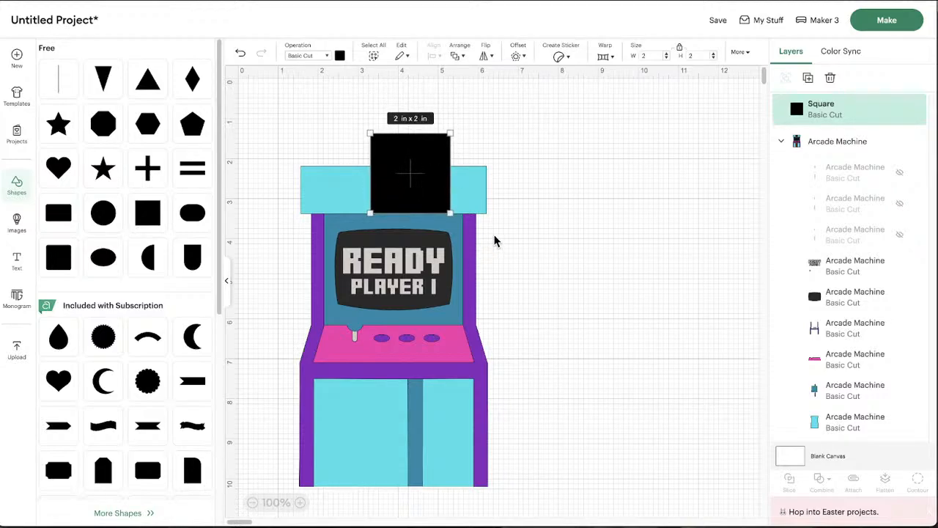
Step: Slice the blue layer with the square and move both black pieces and the cut blue stripe off the machine
shift+click(847, 403)
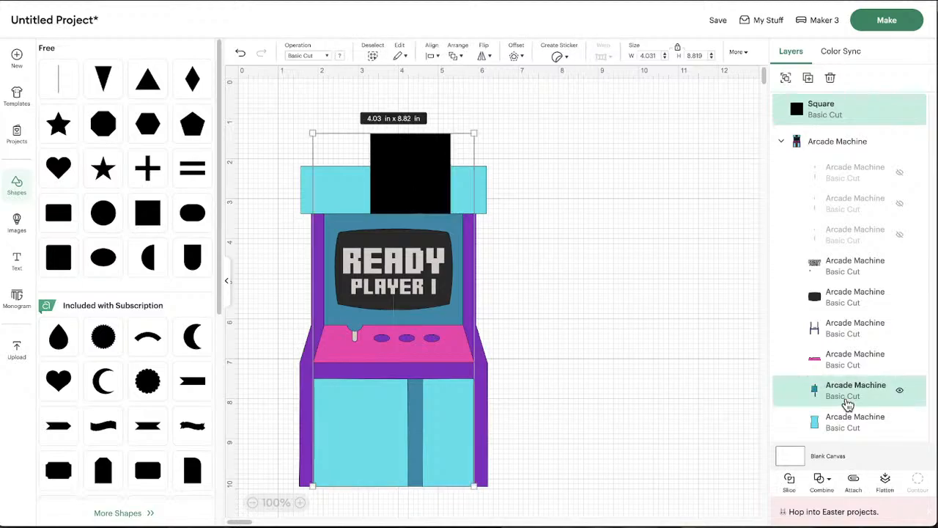
click(789, 480)
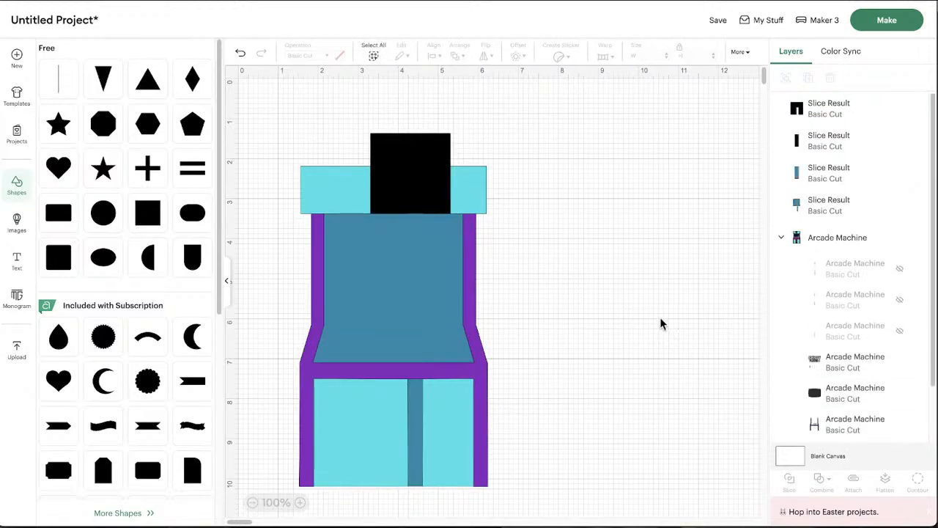
drag(444, 169, 646, 183)
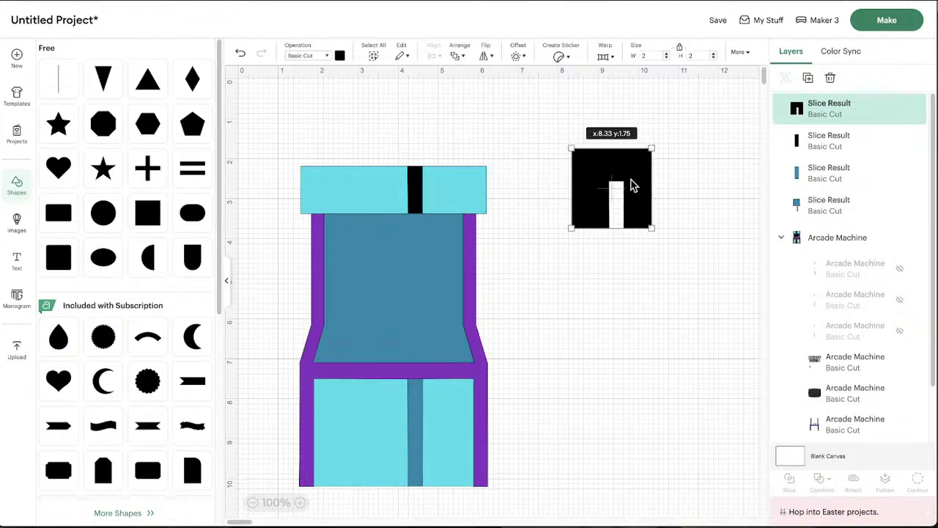
drag(402, 184, 627, 179)
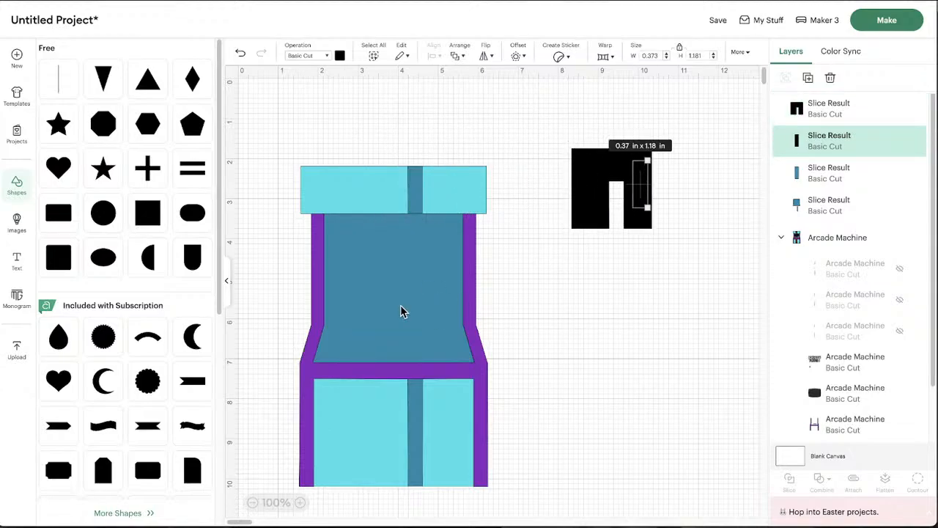
drag(411, 190, 648, 211)
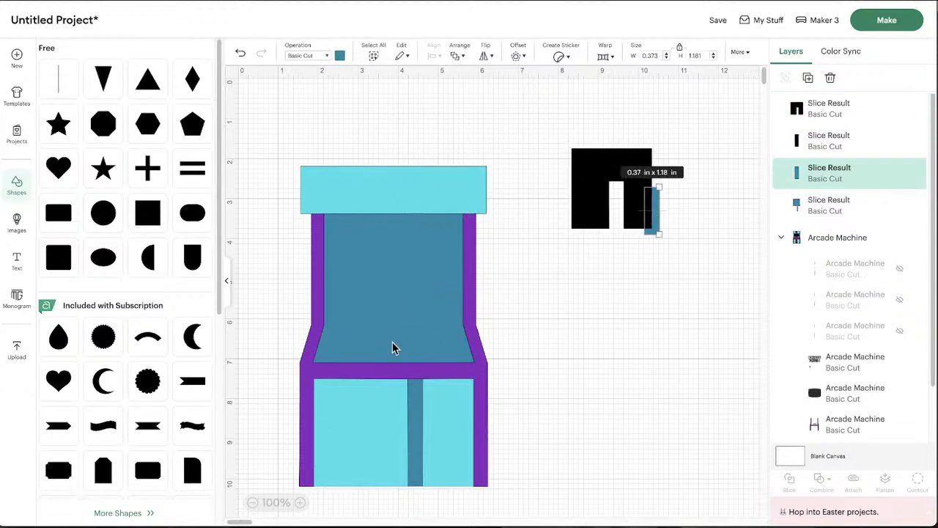
Step: Send the remaining large blue slice piece to the back of the layer stack
click(392, 276)
right_click(392, 280)
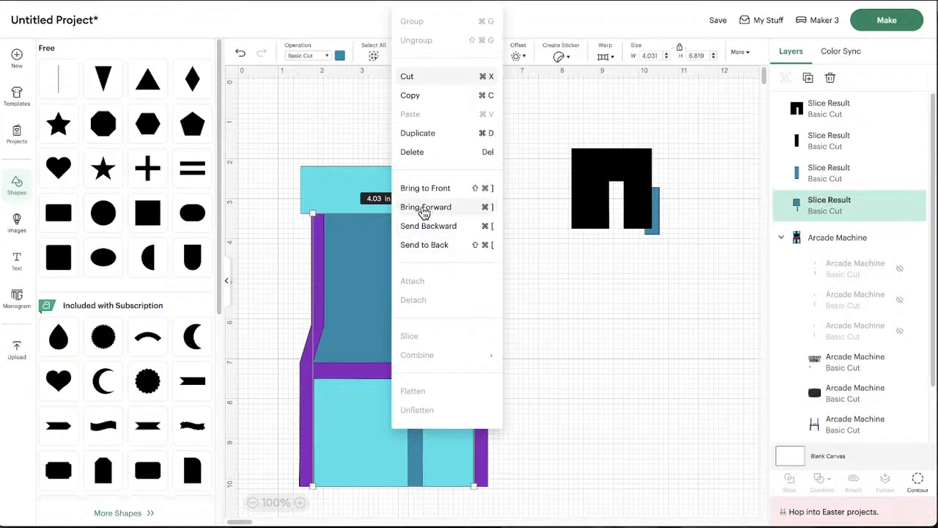
click(426, 245)
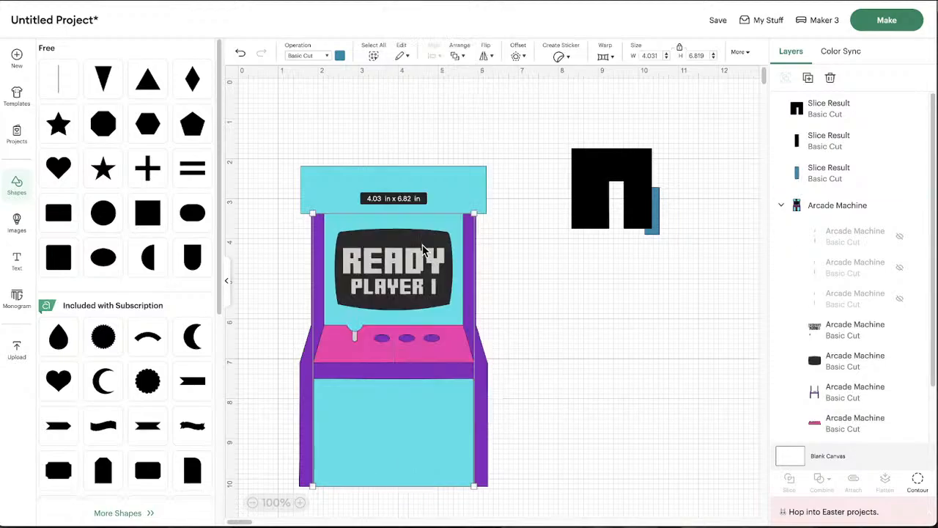
Step: Undo the blue stripe slice, the moved slice pieces and the arcade machine's repositioning
scroll(532, 318, down, 3)
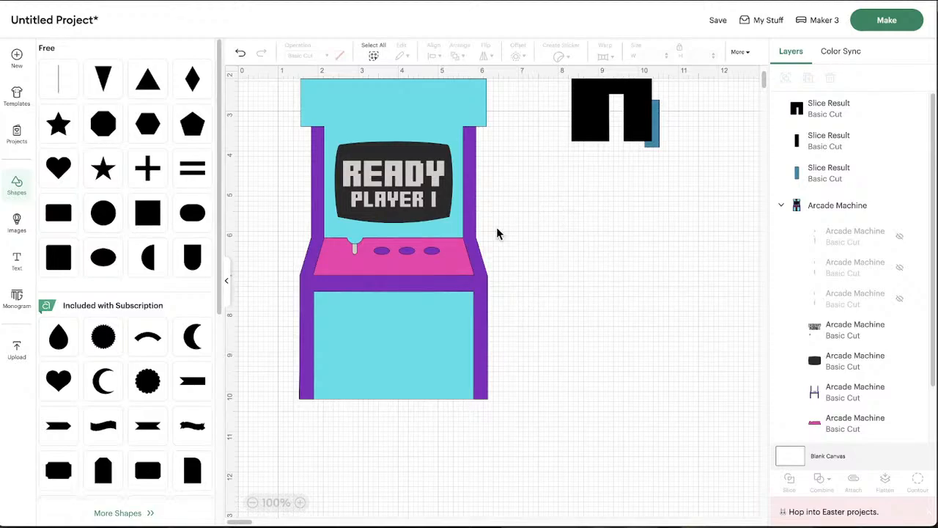
scroll(558, 247, up, 2)
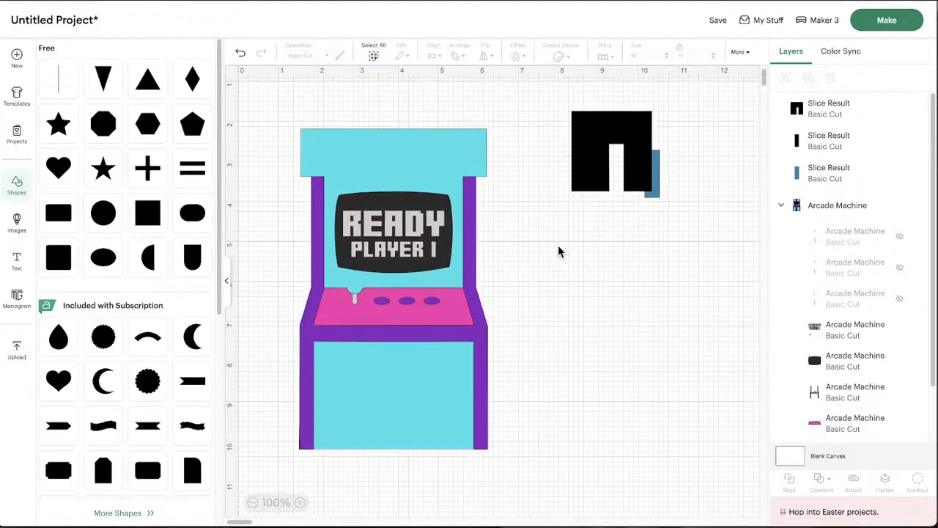
click(360, 161)
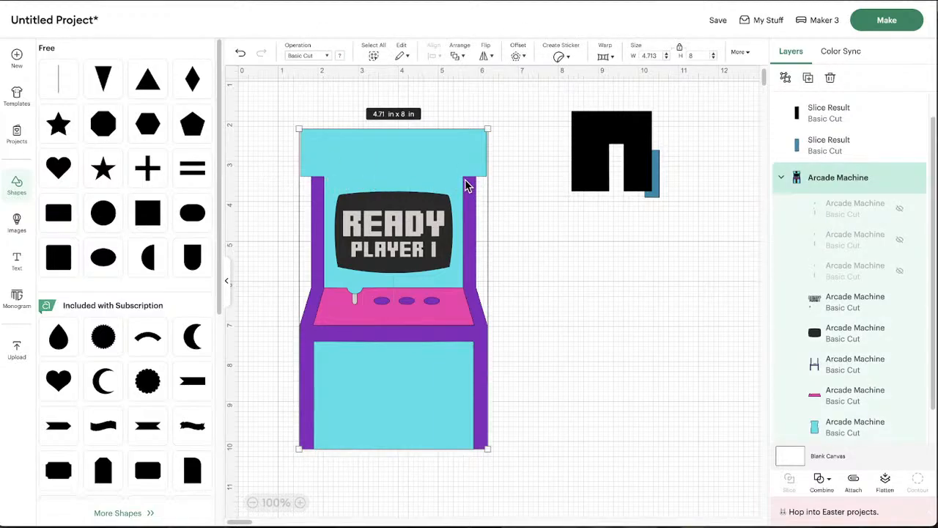
key(ctrl+z)
key(ctrl+z)
key(ctrl+z)
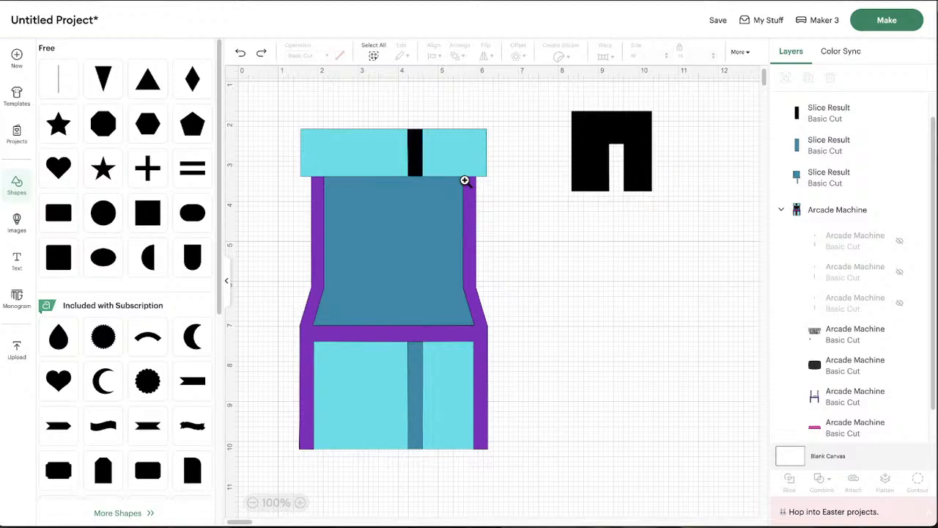
key(ctrl+z)
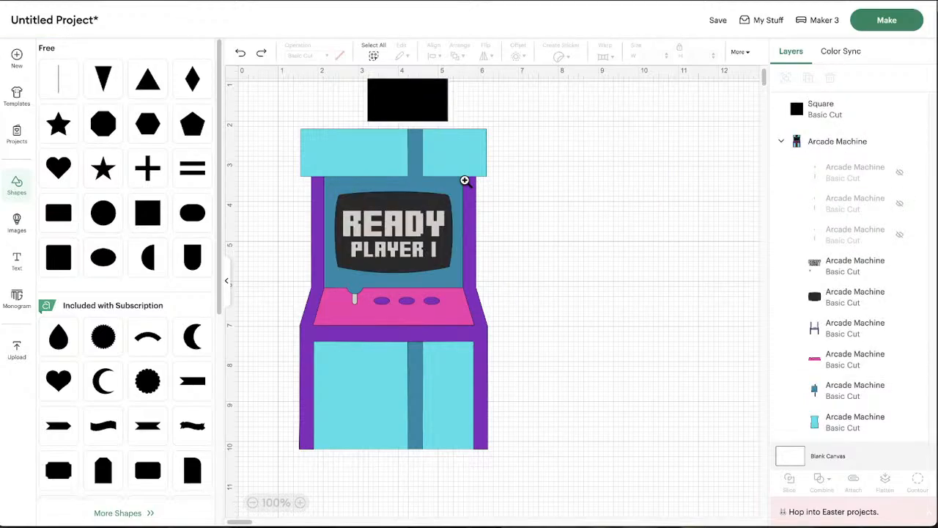
key(ctrl+z)
key(ctrl+y)
key(ctrl+y)
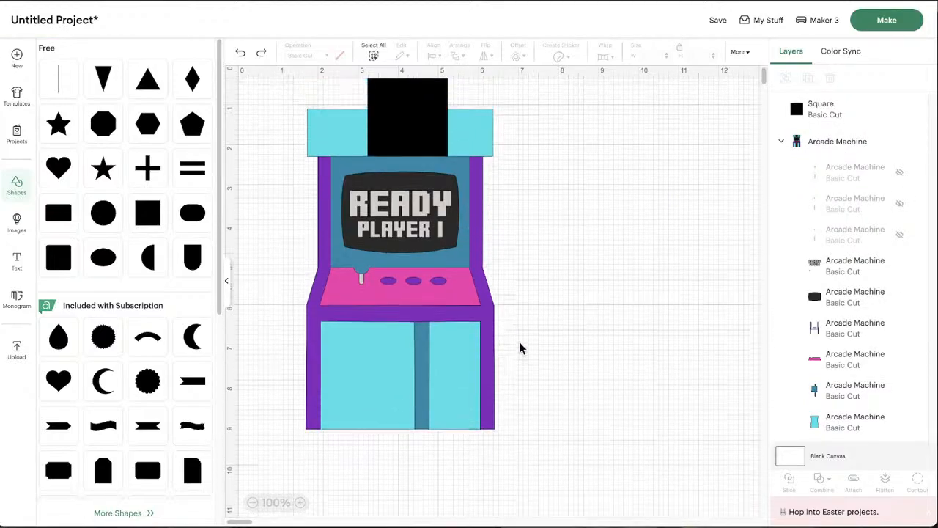
Step: Clear the black square off the arcade machine and move the whole machine to about X 2.89, Y 0.85 in
drag(396, 124, 635, 198)
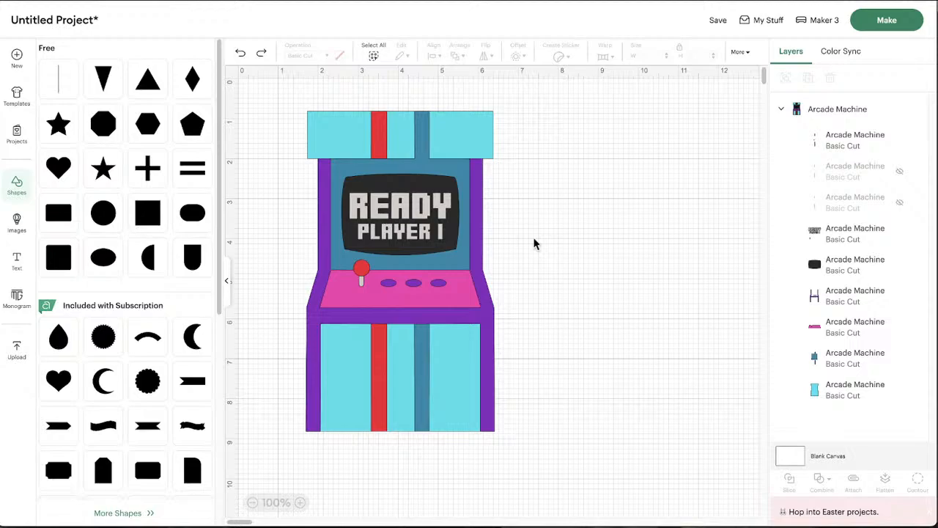
click(229, 278)
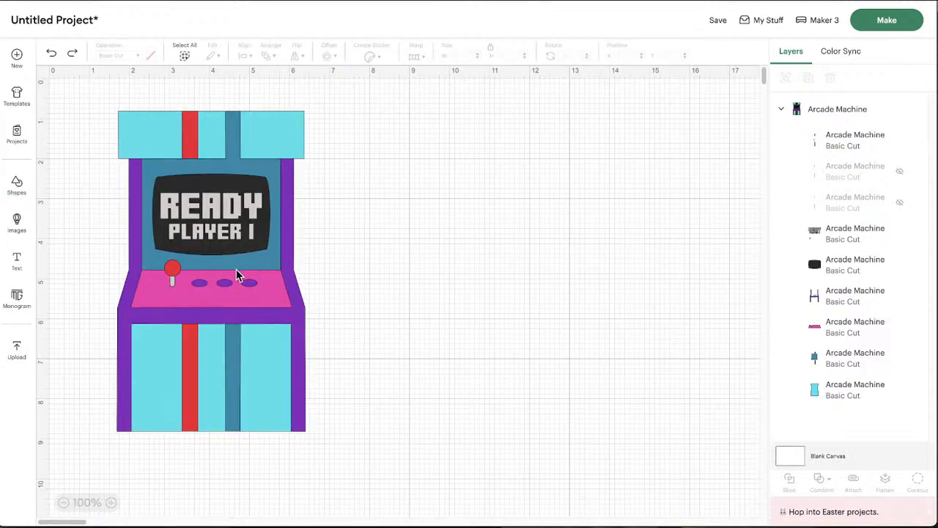
drag(104, 153, 320, 349)
drag(232, 330, 275, 335)
click(492, 345)
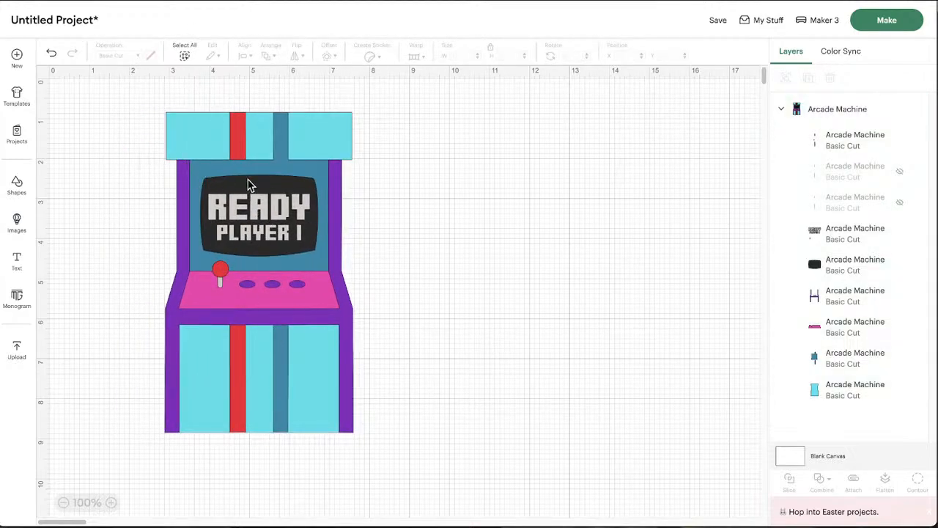
Step: Examine the black screen layer on its own and the arcade machine group as a whole
click(817, 262)
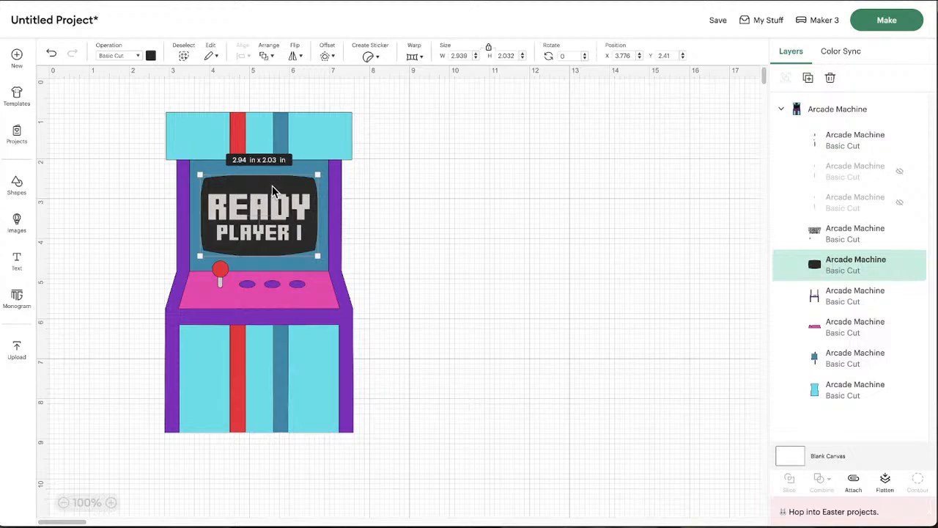
click(412, 194)
click(342, 147)
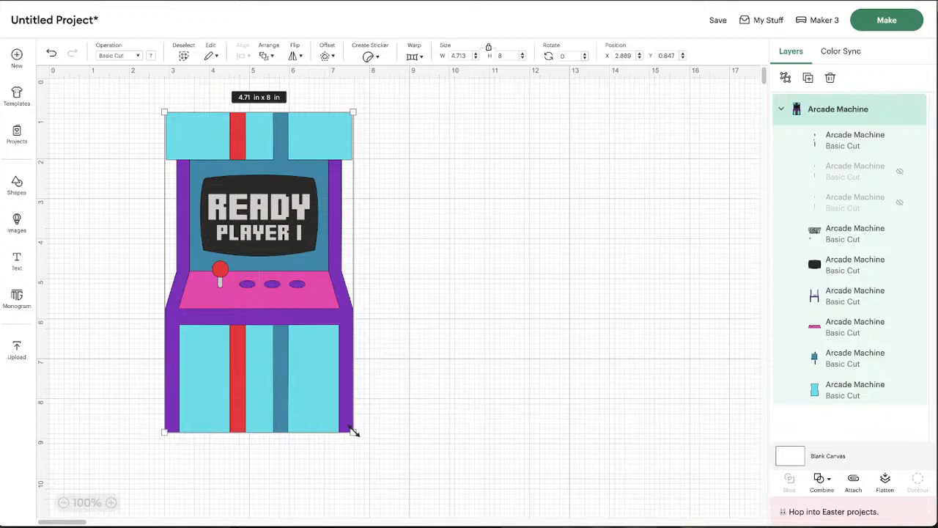
click(427, 421)
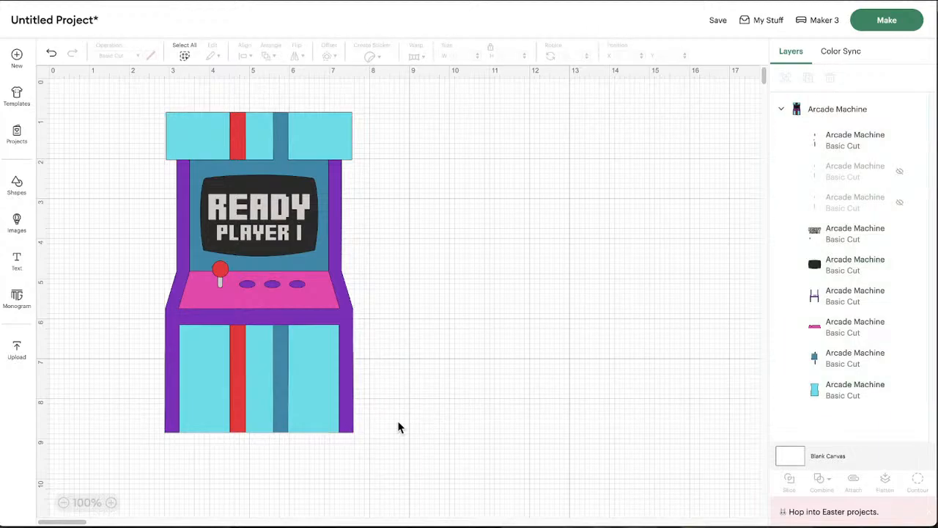
click(317, 415)
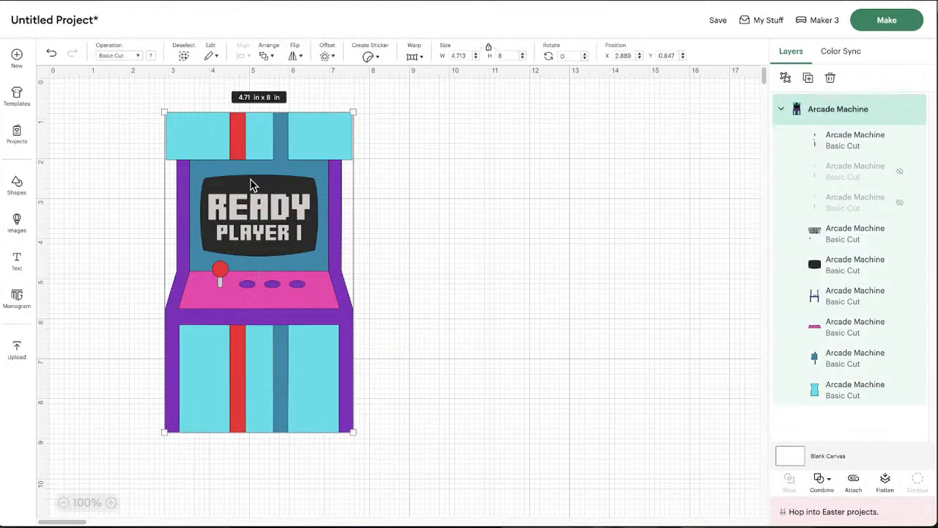
click(850, 264)
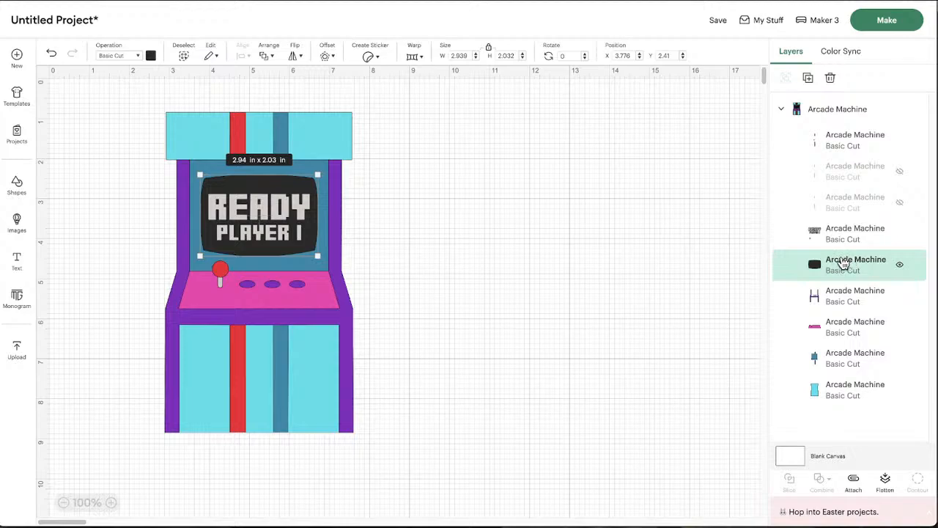
click(441, 274)
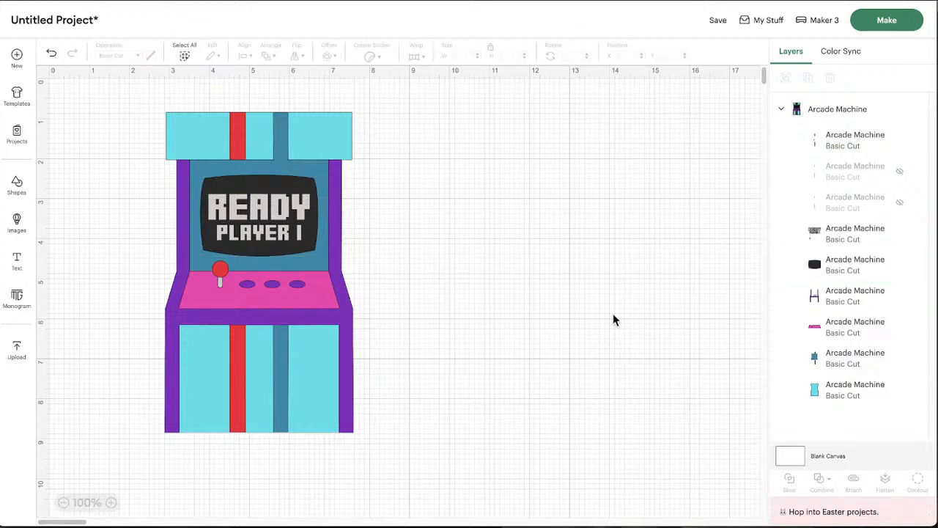
click(256, 208)
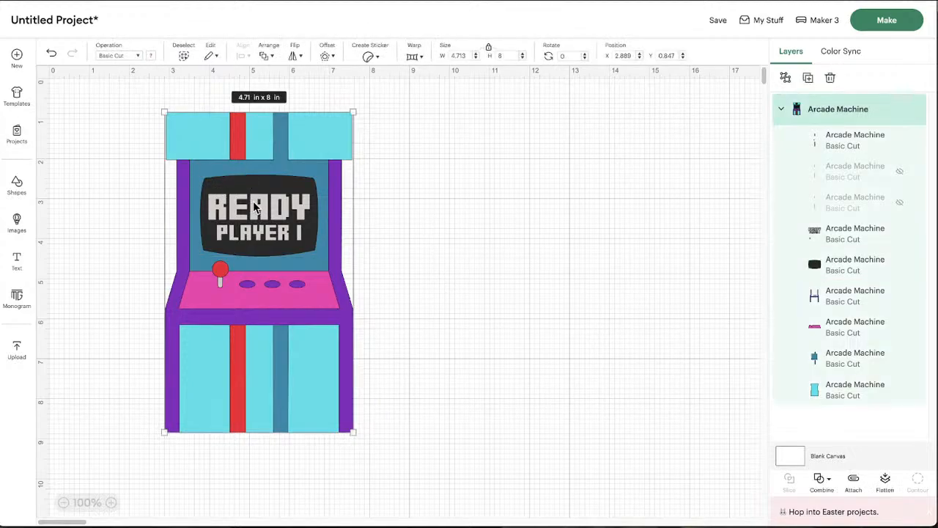
click(452, 221)
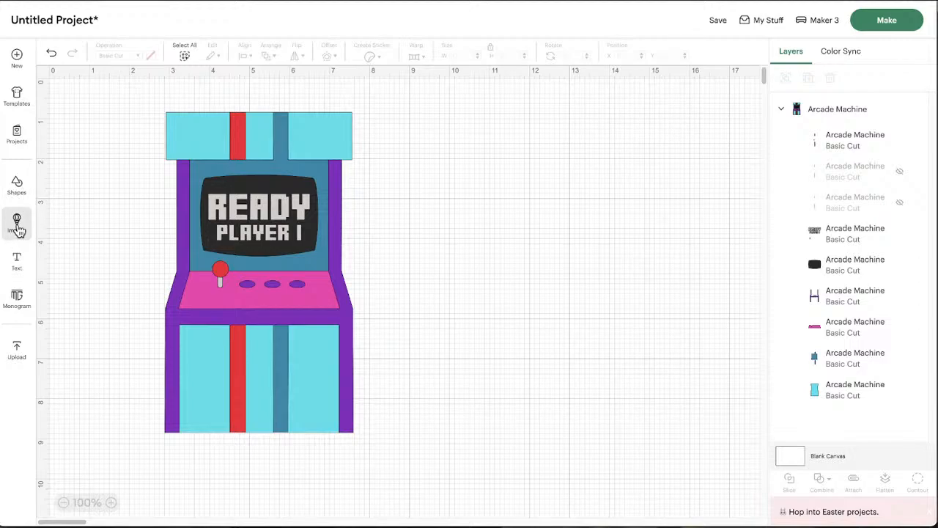
Step: Insert a 2 in square shape and place it over the upper part of the arcade machine
click(17, 185)
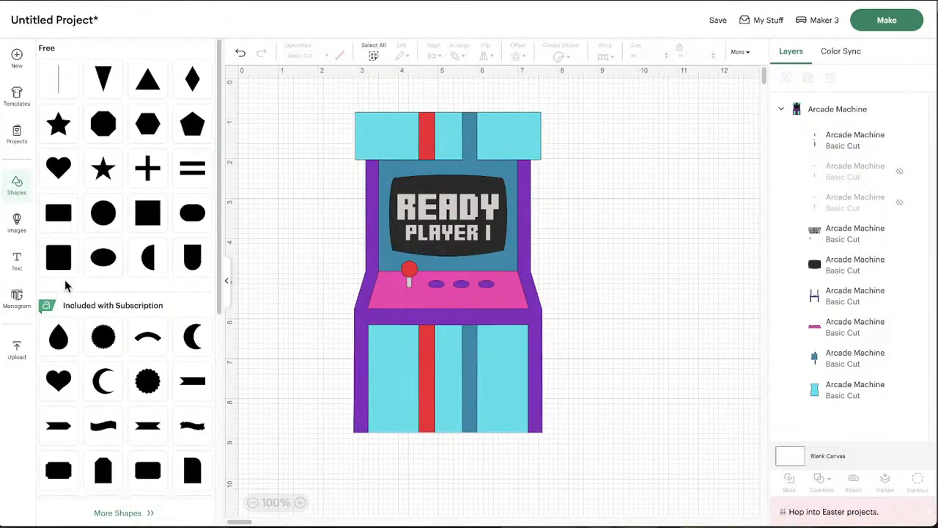
click(156, 218)
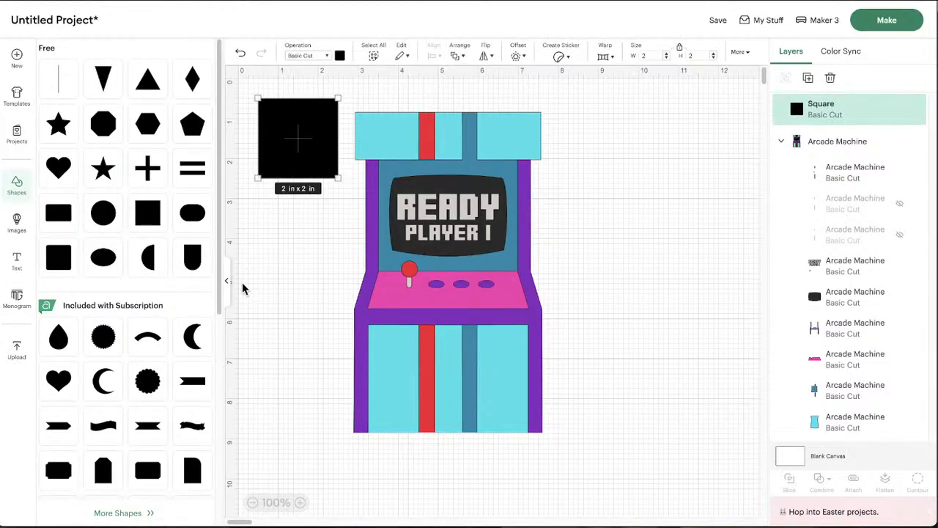
click(227, 281)
drag(105, 118, 205, 138)
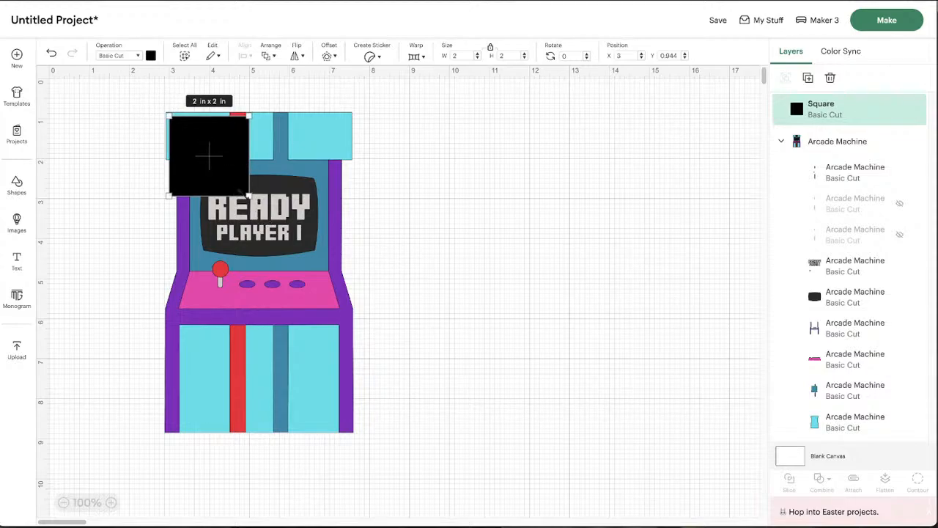
Step: Unlock the square's proportions and stretch it to about 4.5 by 1.01 in, fitted inside the machine's top panel
drag(249, 196, 242, 190)
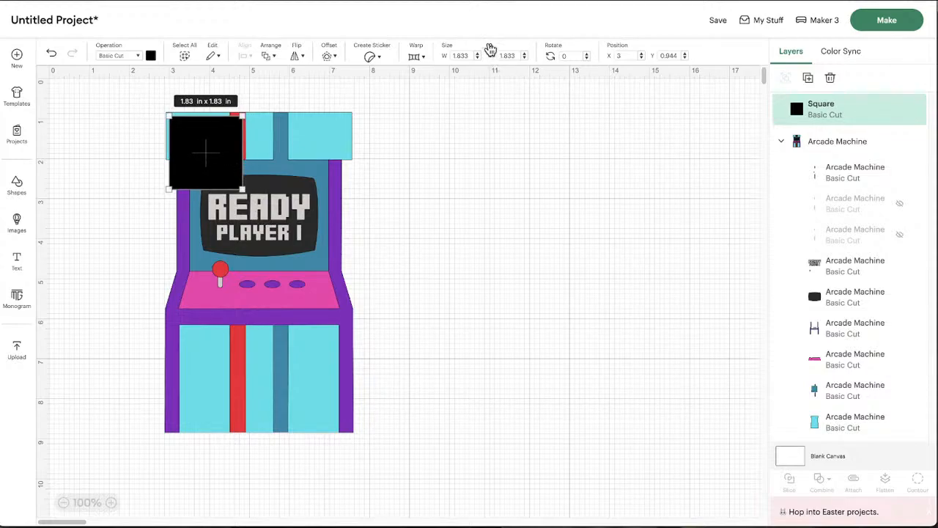
drag(242, 189, 347, 156)
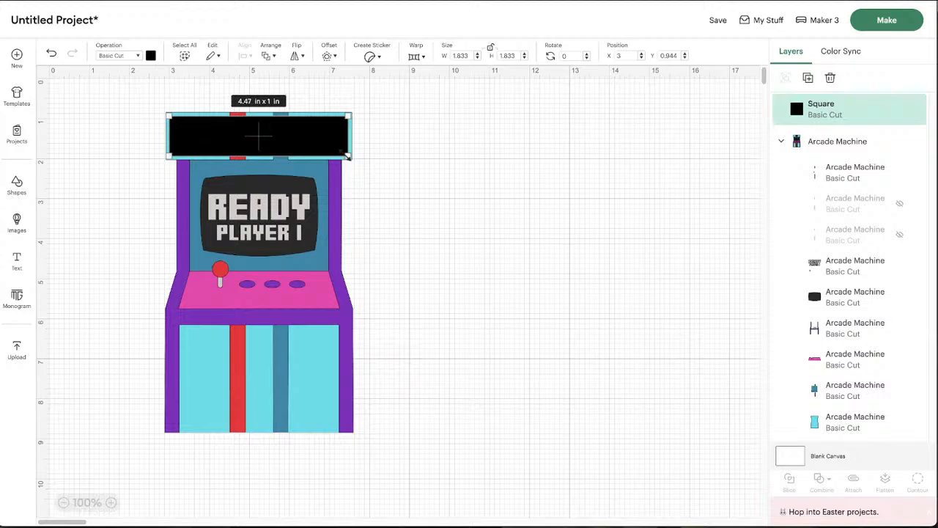
drag(293, 143, 291, 143)
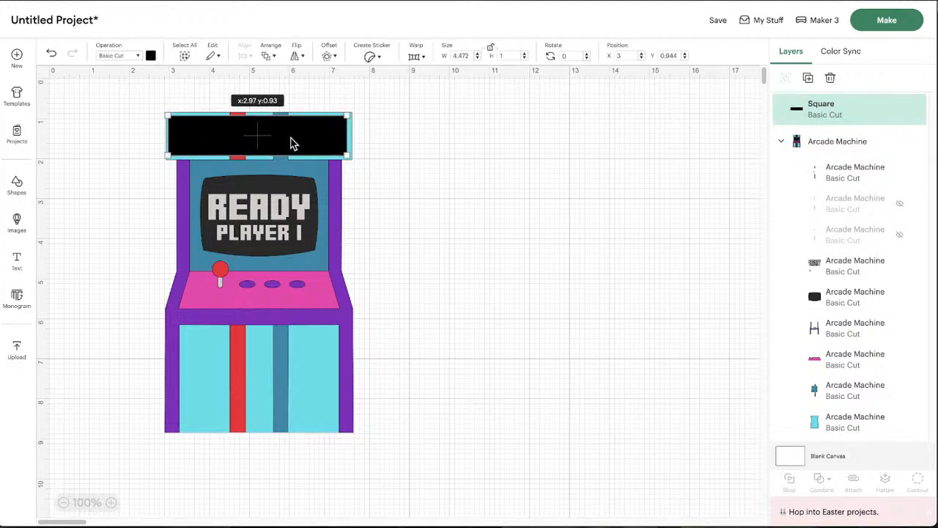
drag(346, 157, 348, 158)
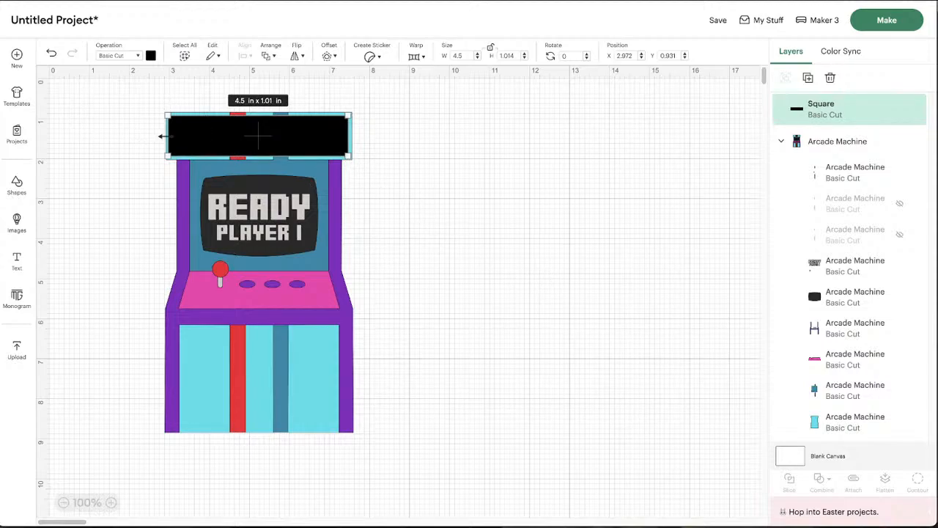
drag(163, 136, 164, 136)
click(484, 182)
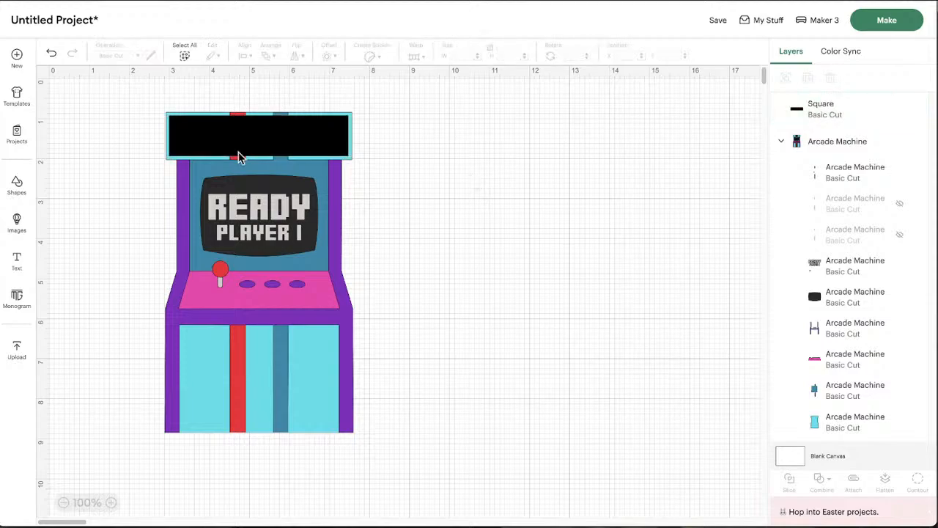
Step: Review the project's material colors in Color Sync and return to the layer list
click(240, 145)
click(428, 225)
click(857, 52)
scroll(826, 269, down, 3)
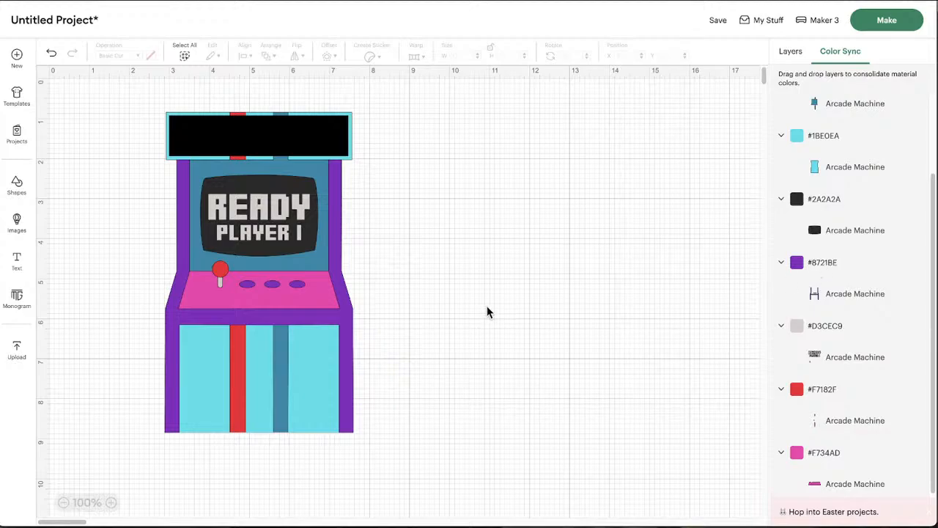
click(792, 55)
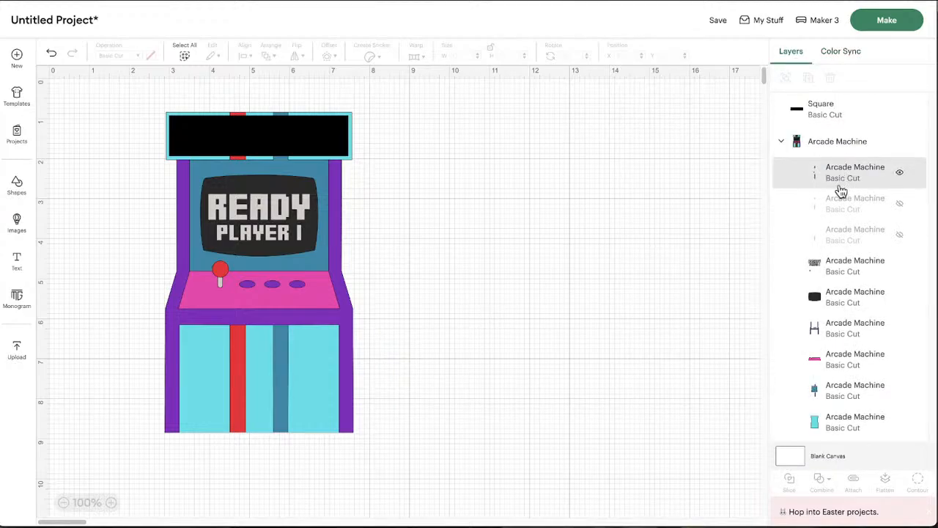
Step: Recolor the arcade machine's blue layer, covering the screen surround and one stripe, to orange
click(837, 396)
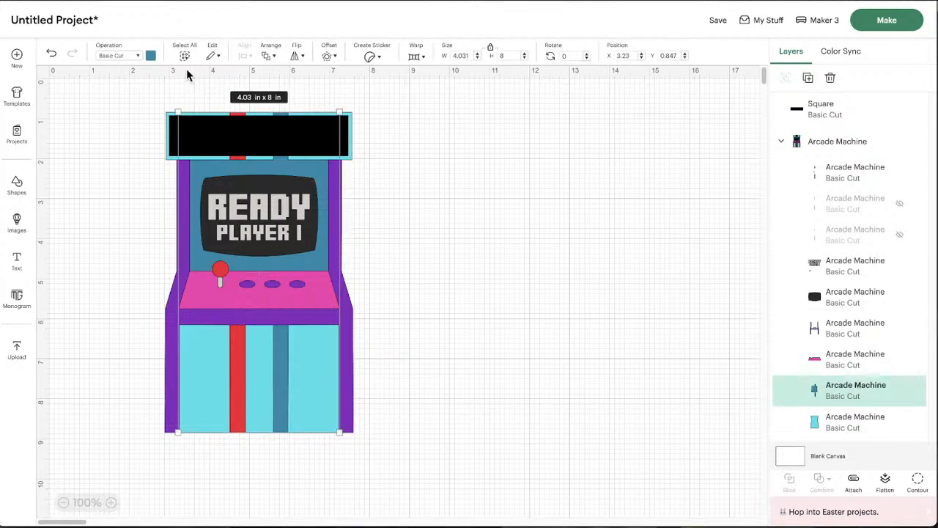
click(151, 56)
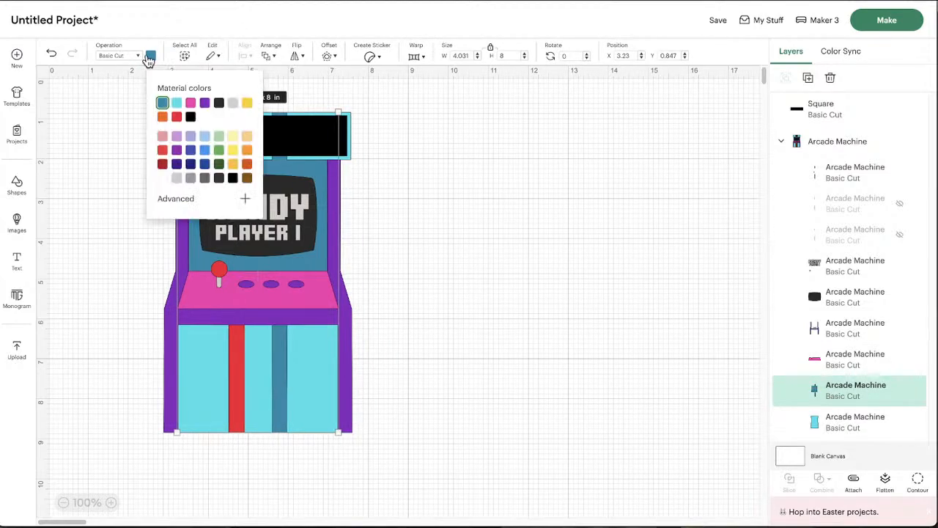
click(162, 117)
click(444, 194)
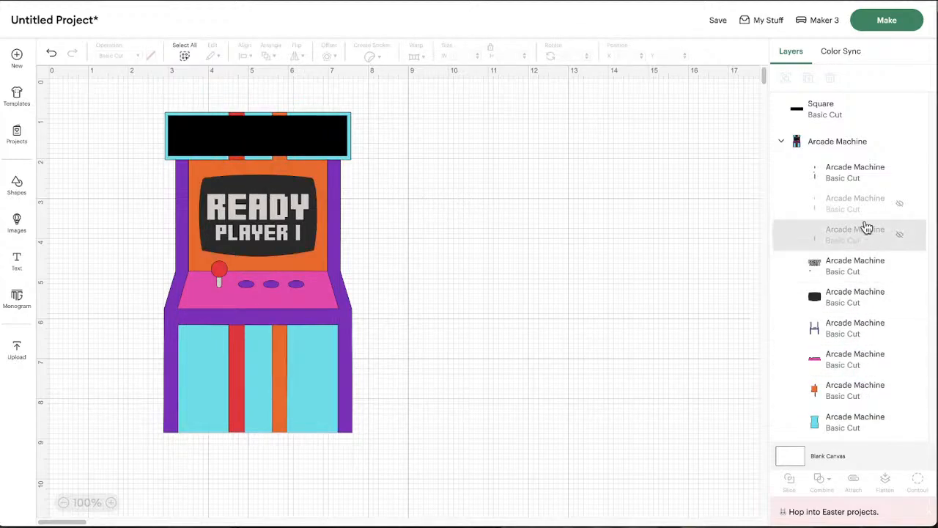
Step: Recolor the red layer, covering the stripe and joystick ball, to black
click(833, 179)
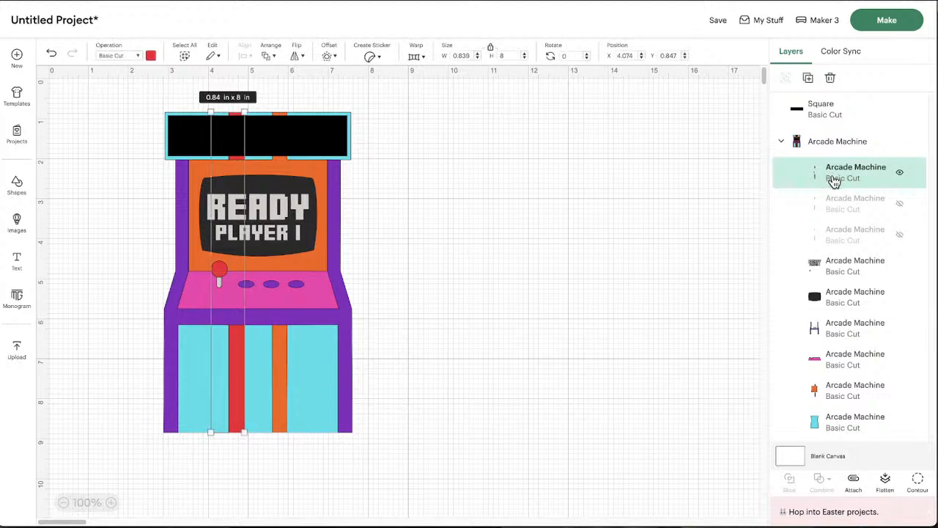
click(151, 56)
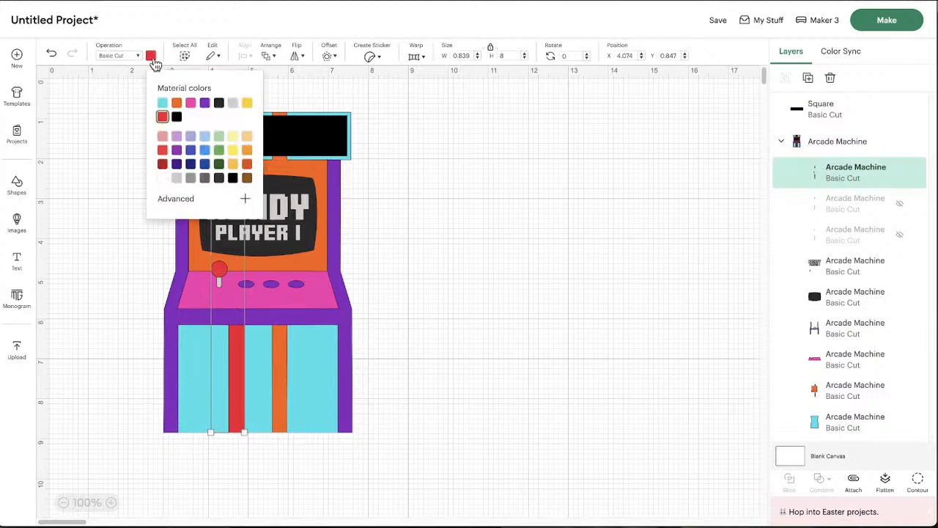
click(162, 117)
click(508, 184)
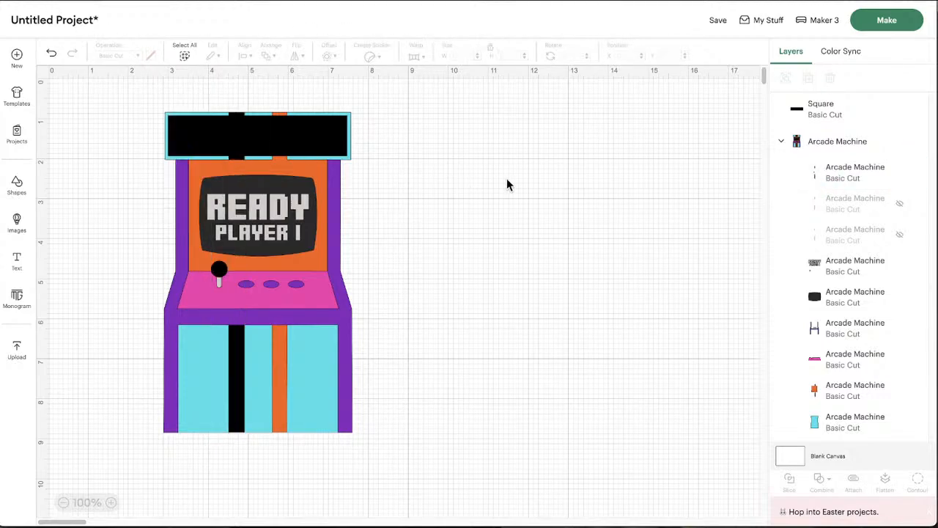
Step: Recolor the arcade machine's light turquoise base layer to white
click(819, 423)
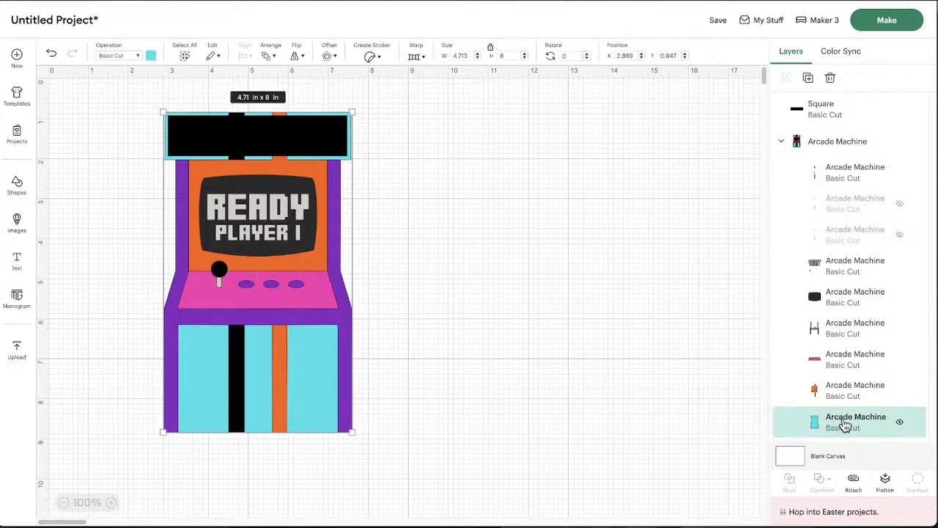
click(150, 56)
click(162, 178)
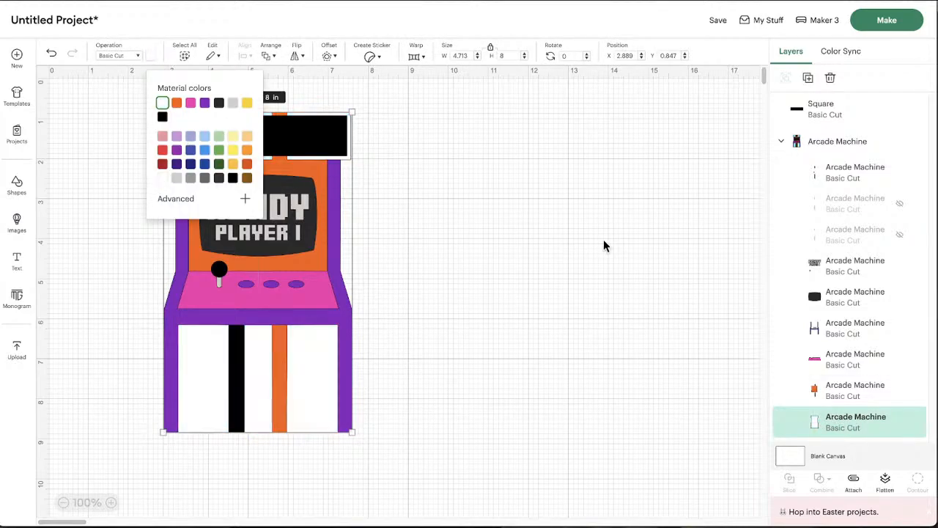
Step: Recolor the purple frame layer of the arcade machine, including its three buttons, to dark gray
click(572, 239)
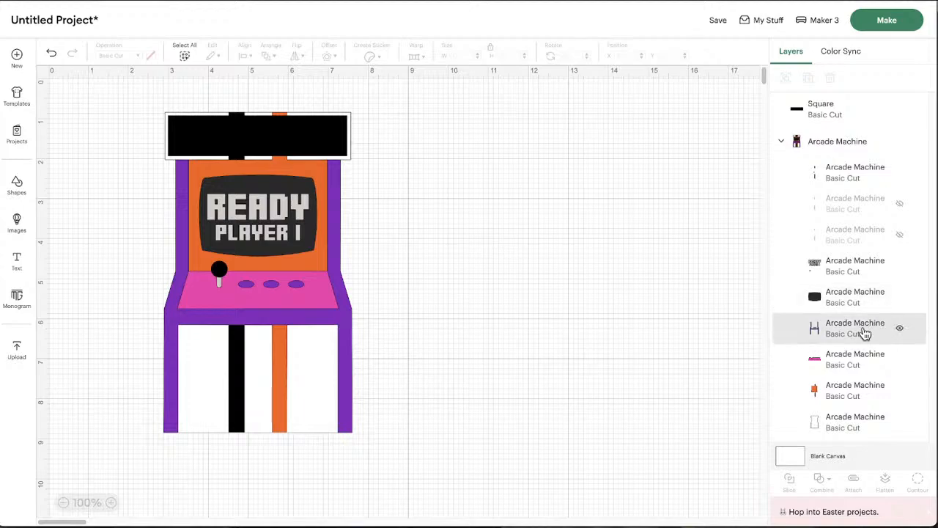
click(806, 331)
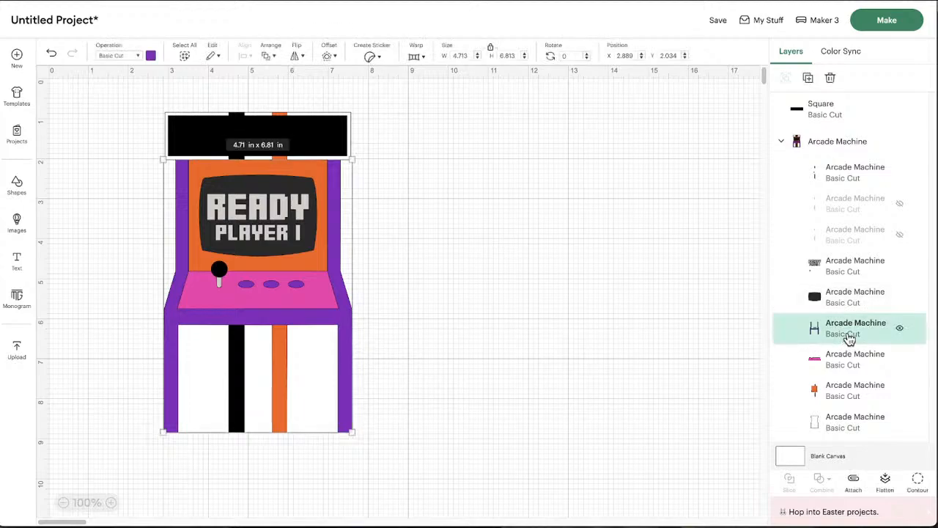
click(150, 57)
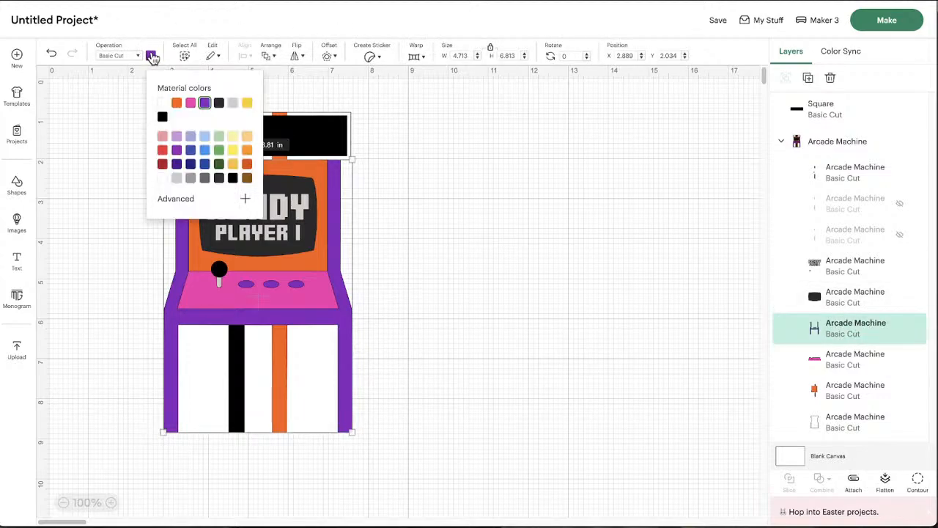
click(235, 103)
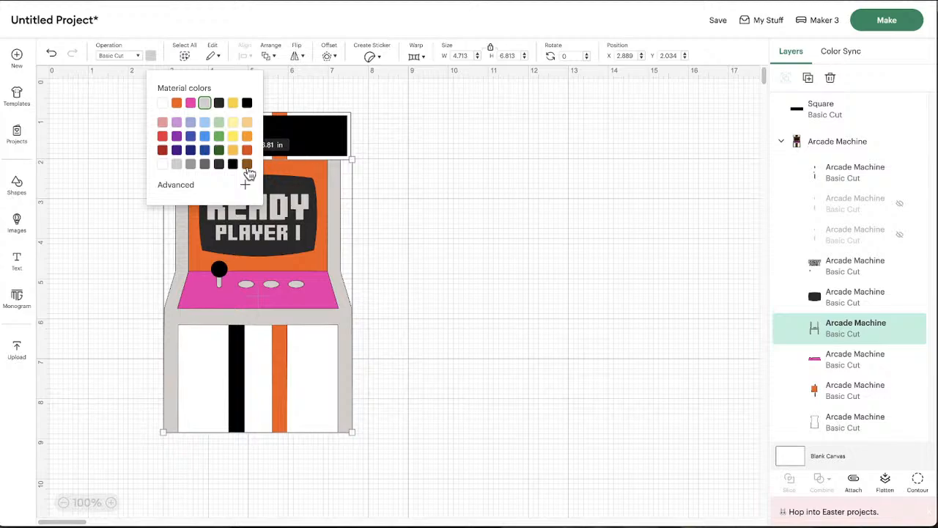
click(205, 165)
click(509, 216)
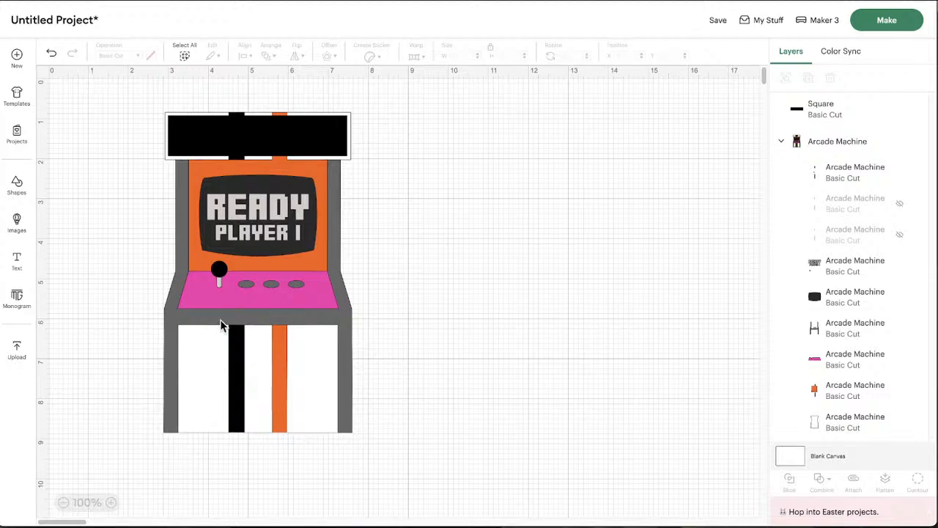
Step: Try orange on the pink control panel layer of the arcade machine
click(900, 360)
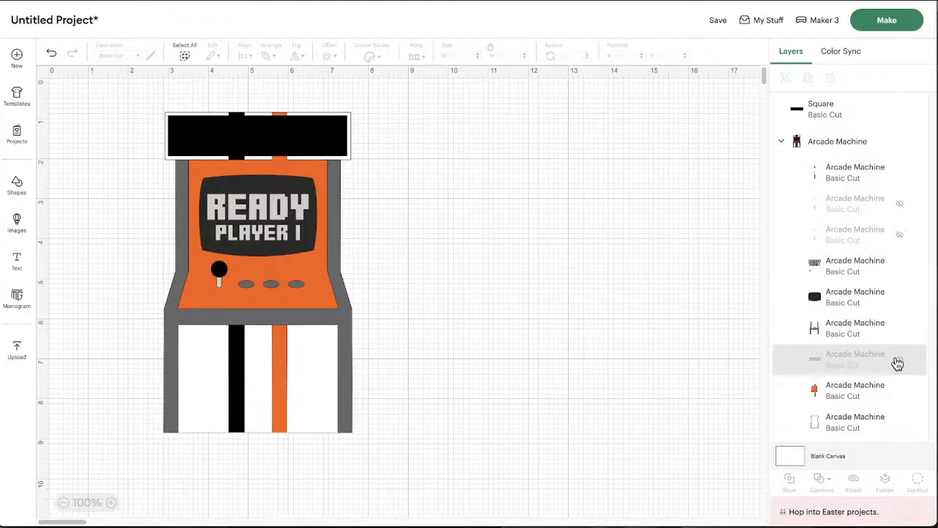
click(898, 361)
click(858, 367)
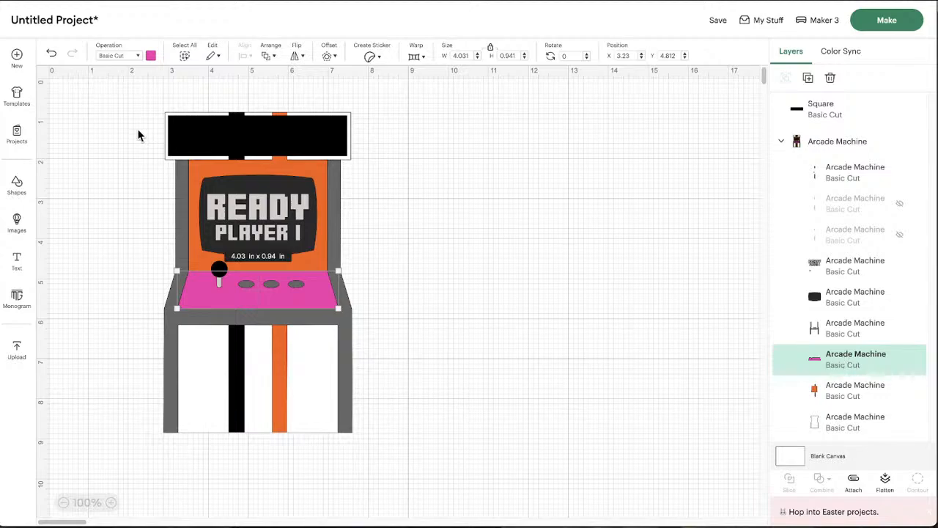
click(151, 56)
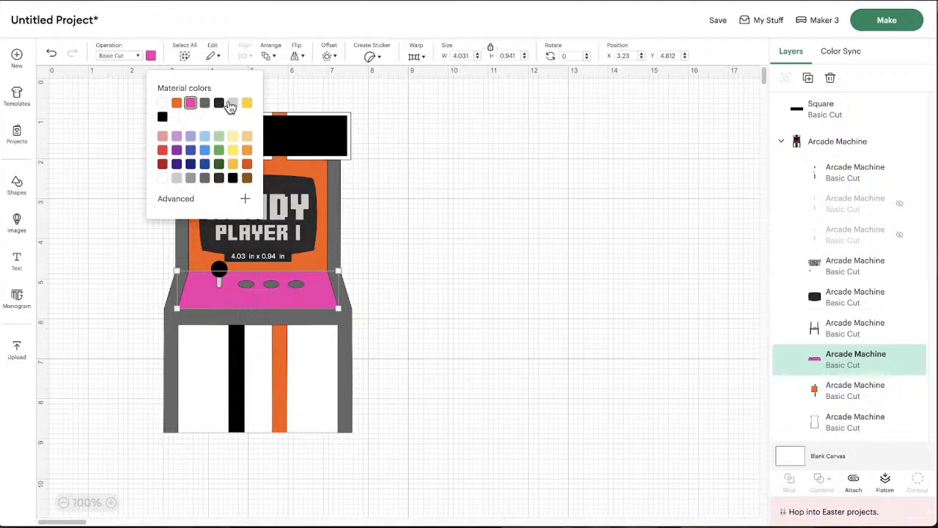
click(177, 106)
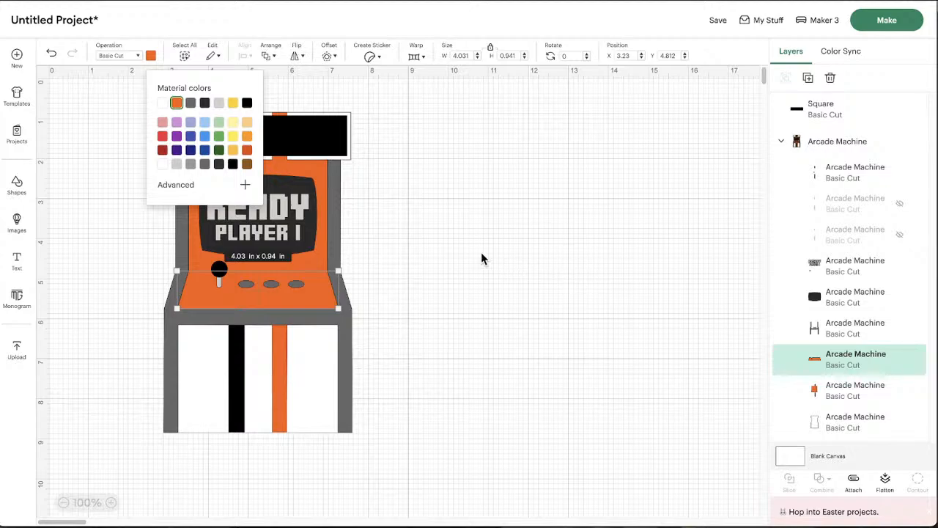
click(525, 351)
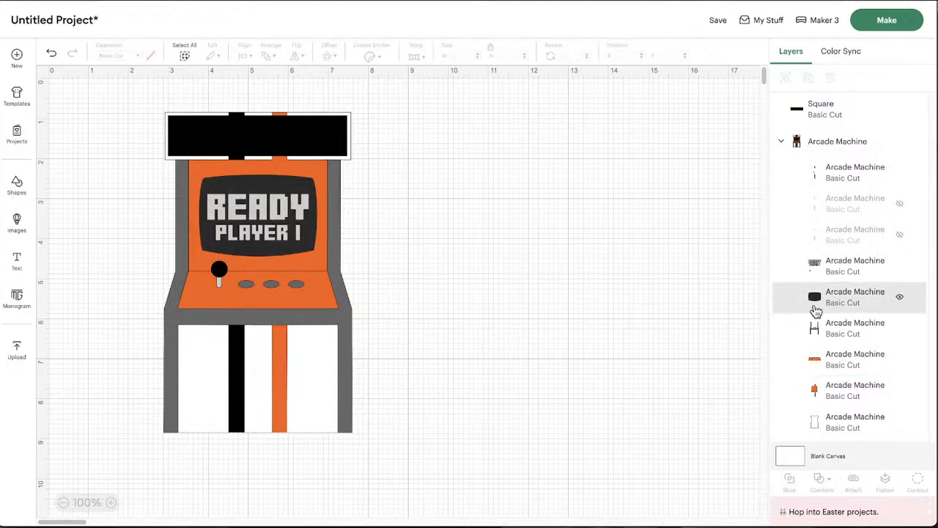
Step: Recolor the control panel layer to white after trying black and pale yellow on it
click(850, 361)
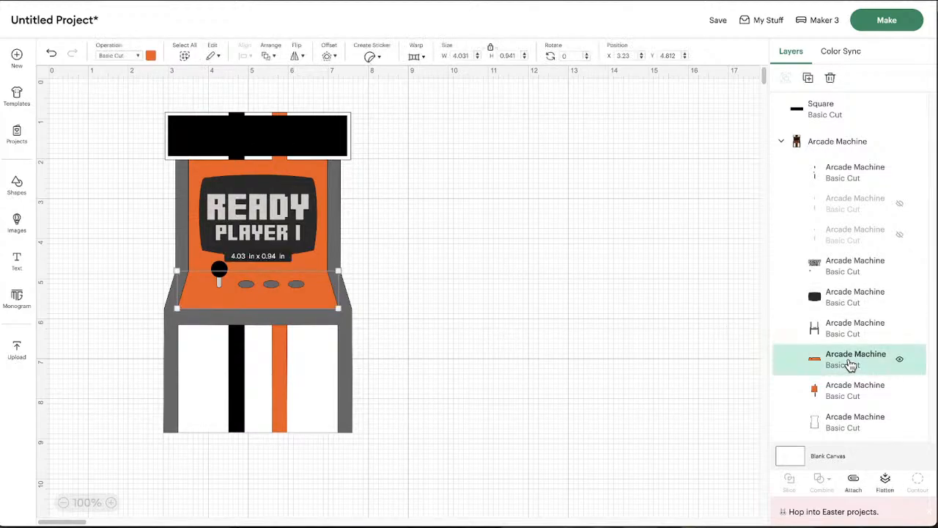
click(150, 56)
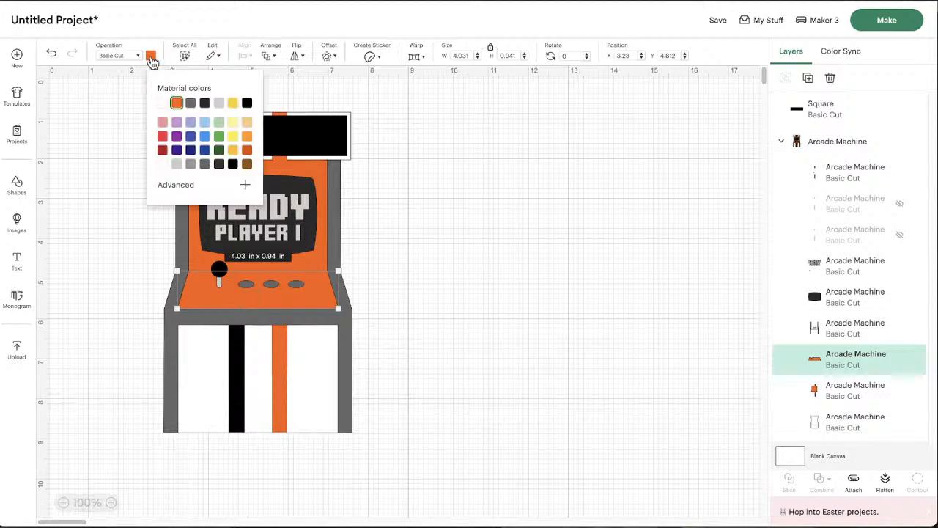
click(247, 104)
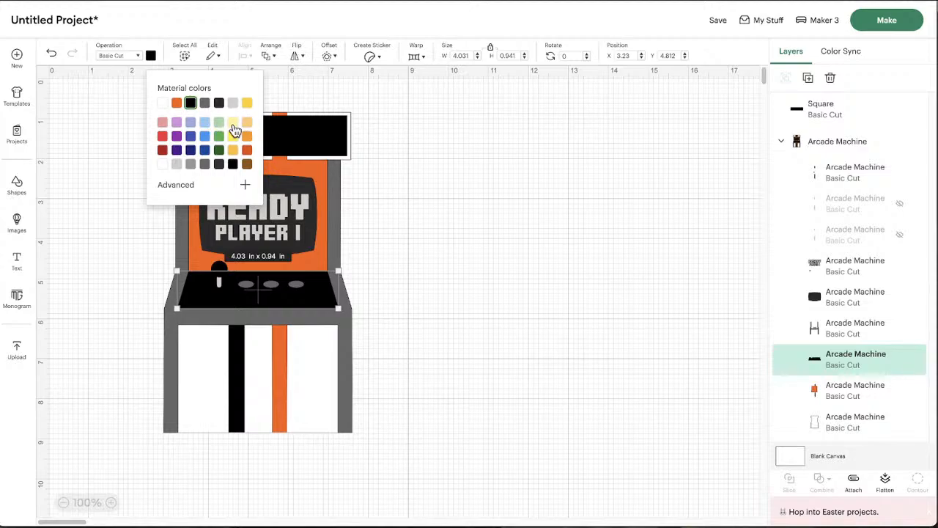
click(233, 125)
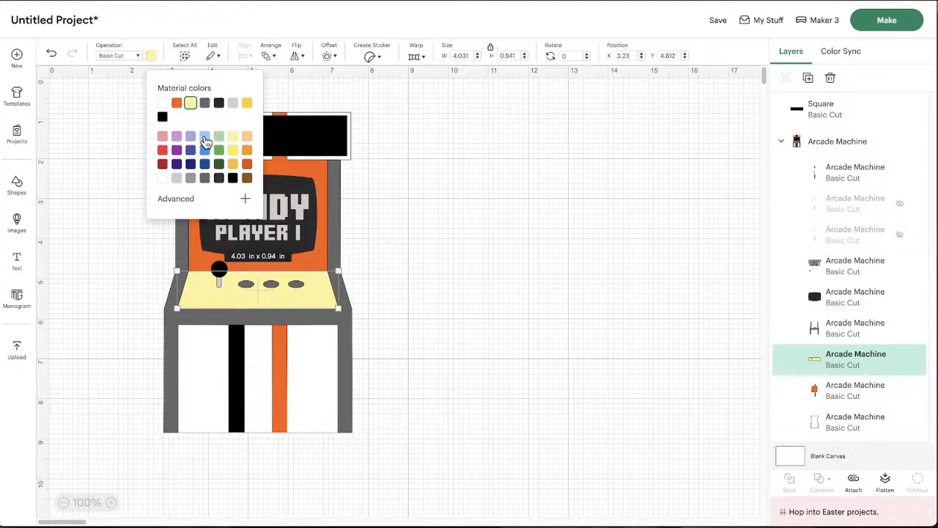
click(163, 108)
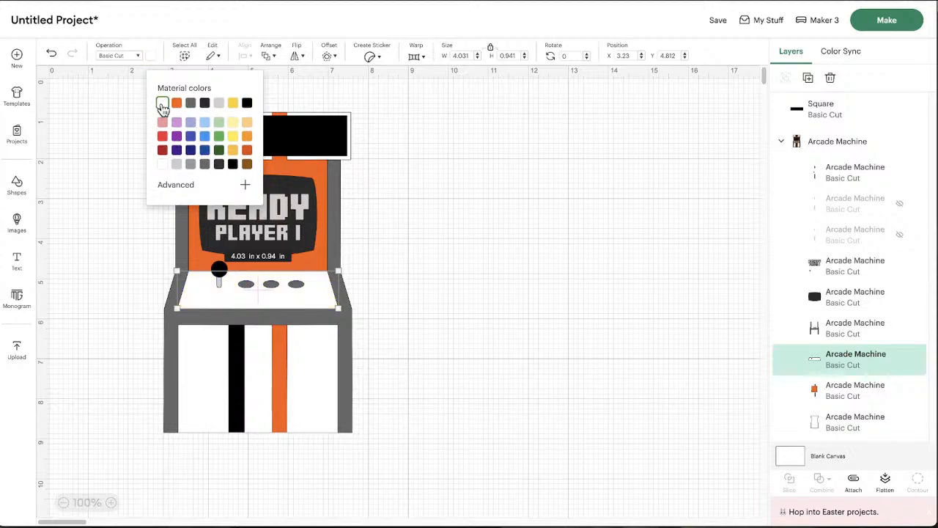
click(521, 248)
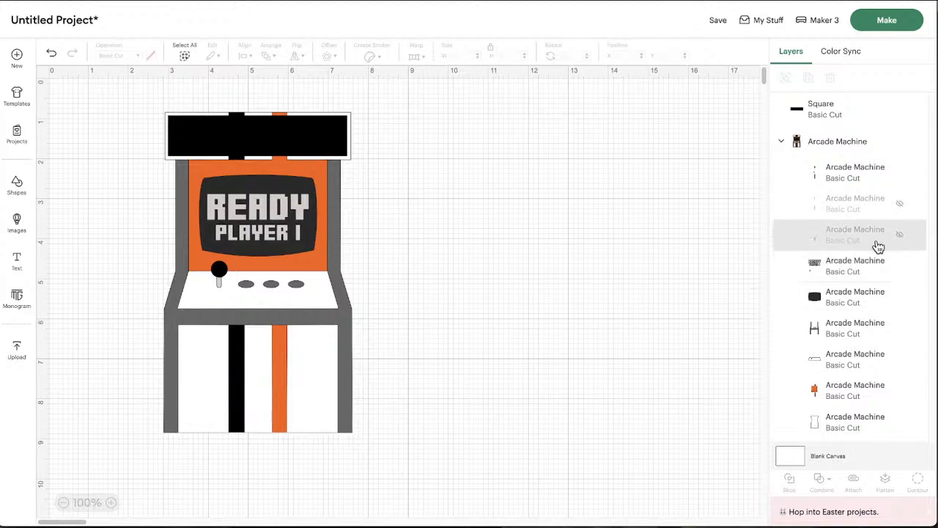
Step: Compare the stripe layers by toggling their visibility, leaving only the black stripe layer of the three shown
click(900, 204)
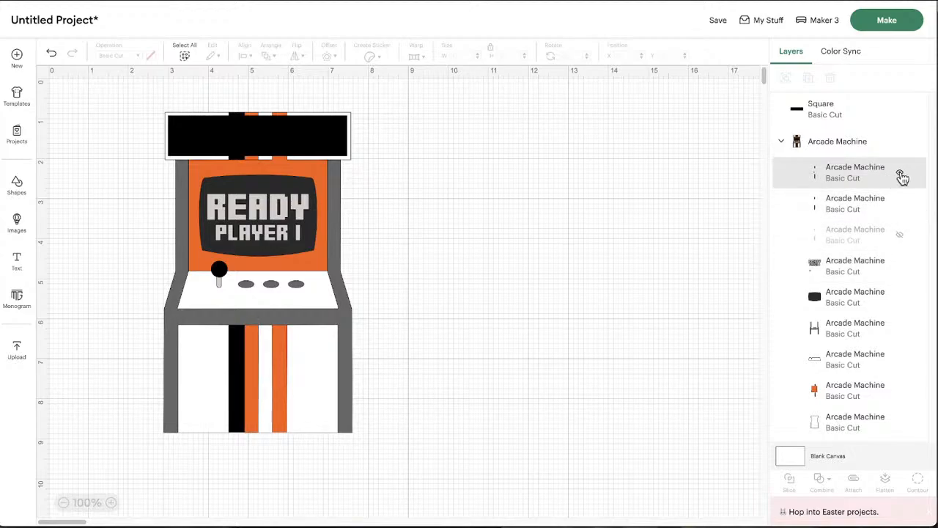
click(901, 174)
click(901, 174)
click(901, 174)
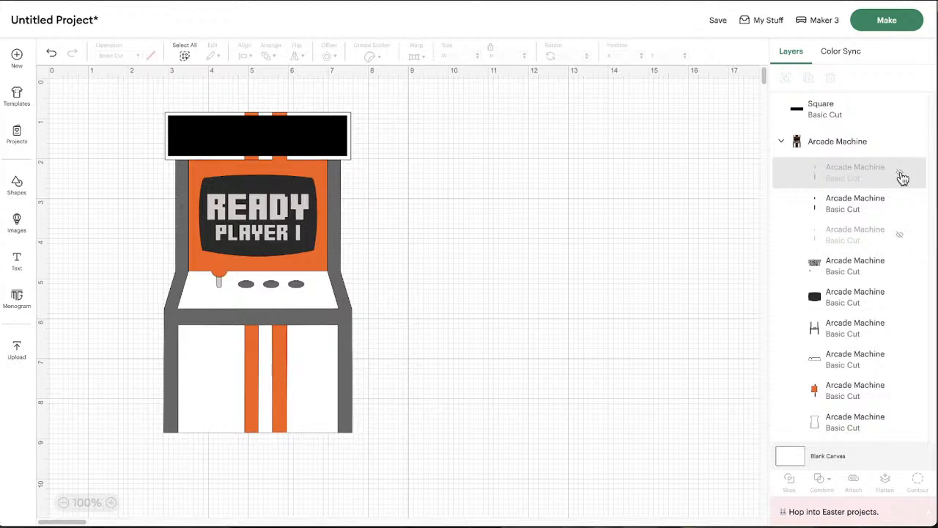
click(901, 176)
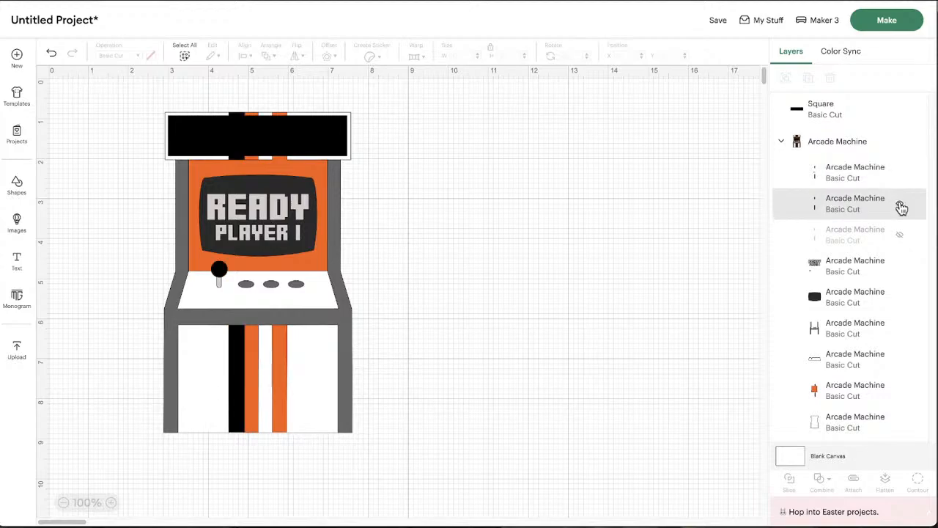
click(900, 203)
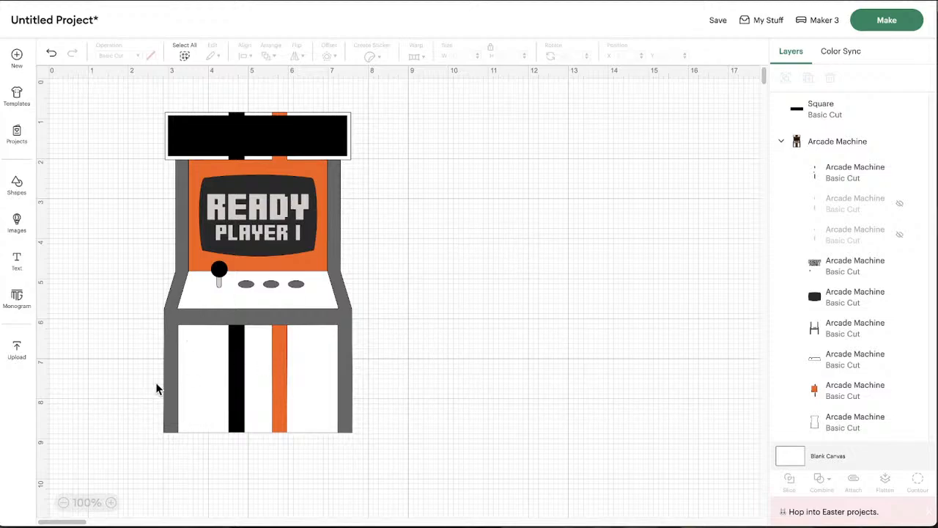
click(900, 236)
click(900, 236)
Step: Move the READY PLAYER 1 lettering layer off the machine to empty canvas at about X 11.3, Y 3.6
click(288, 143)
click(76, 310)
click(339, 194)
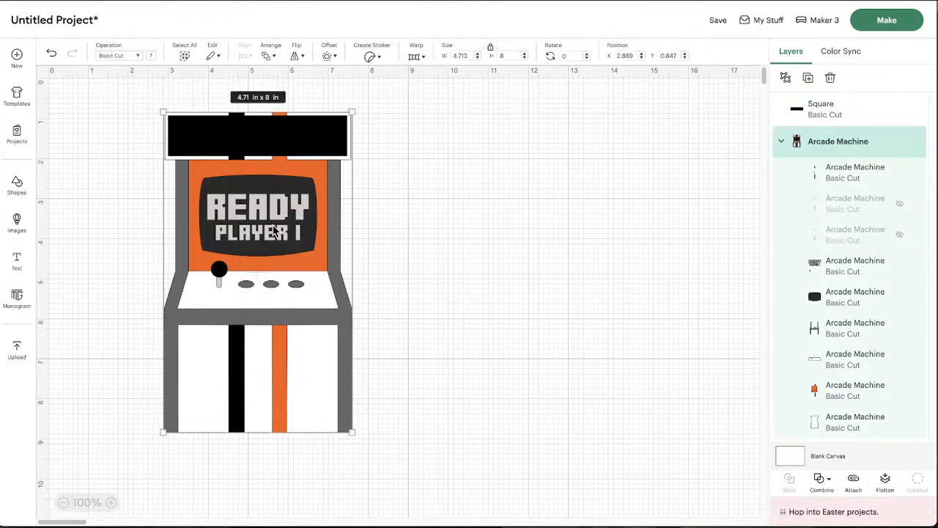
click(856, 272)
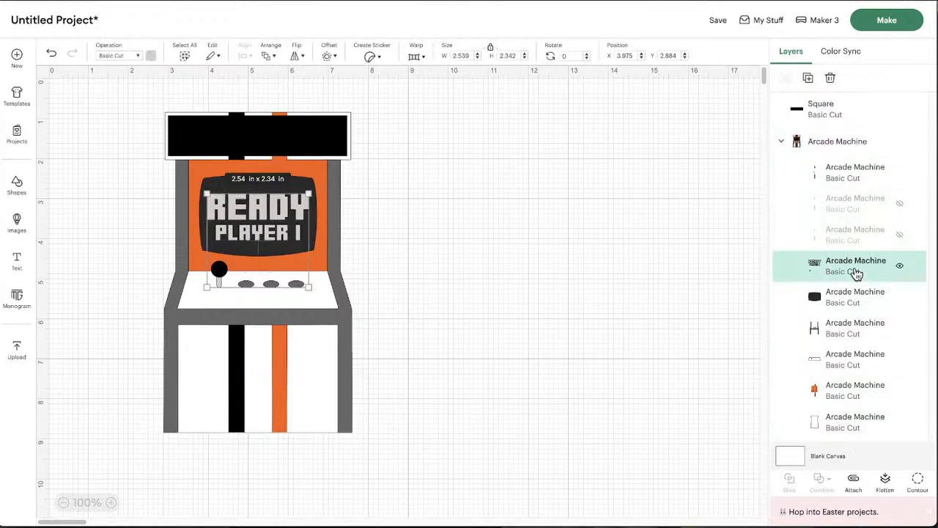
drag(281, 212, 563, 258)
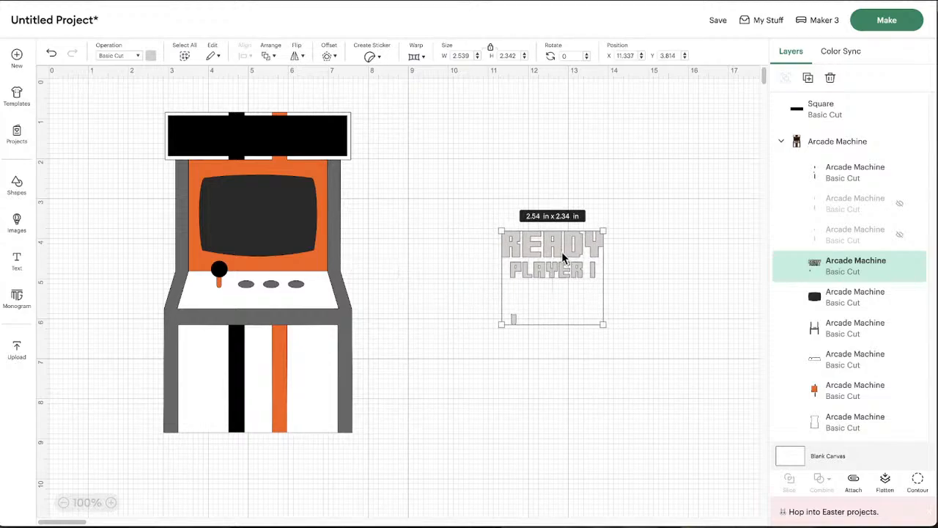
drag(562, 252, 560, 244)
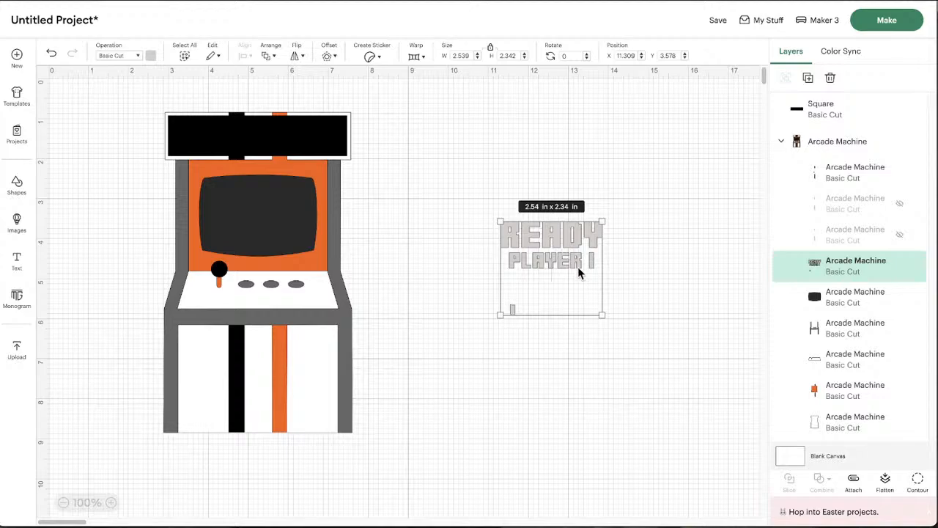
click(643, 266)
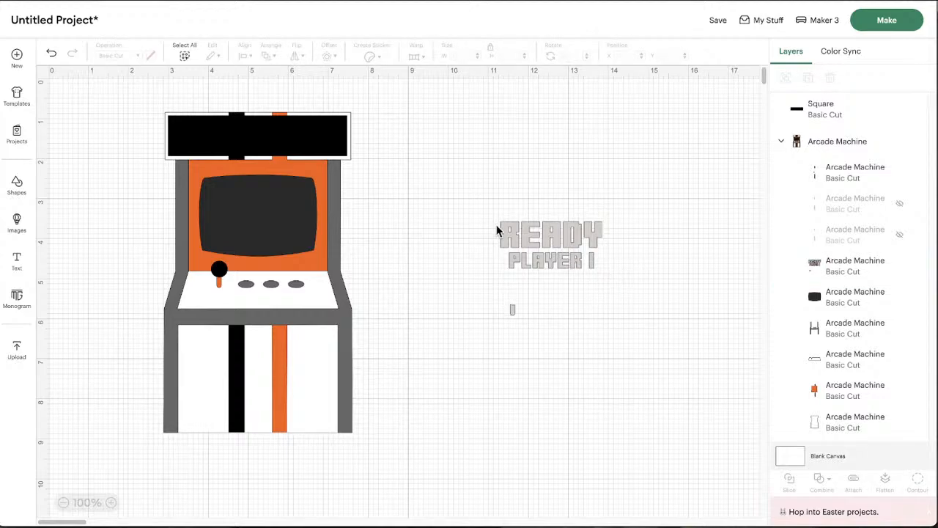
drag(527, 229, 513, 217)
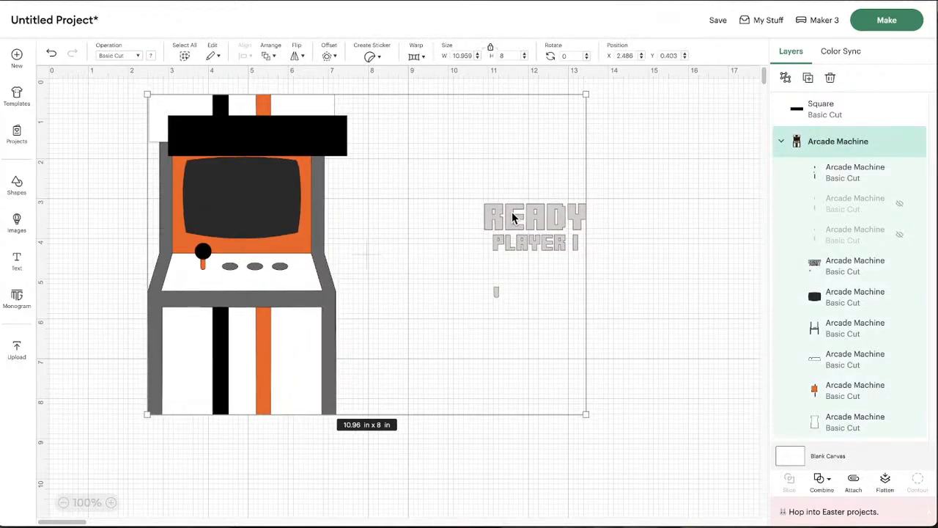
key(ctrl+z)
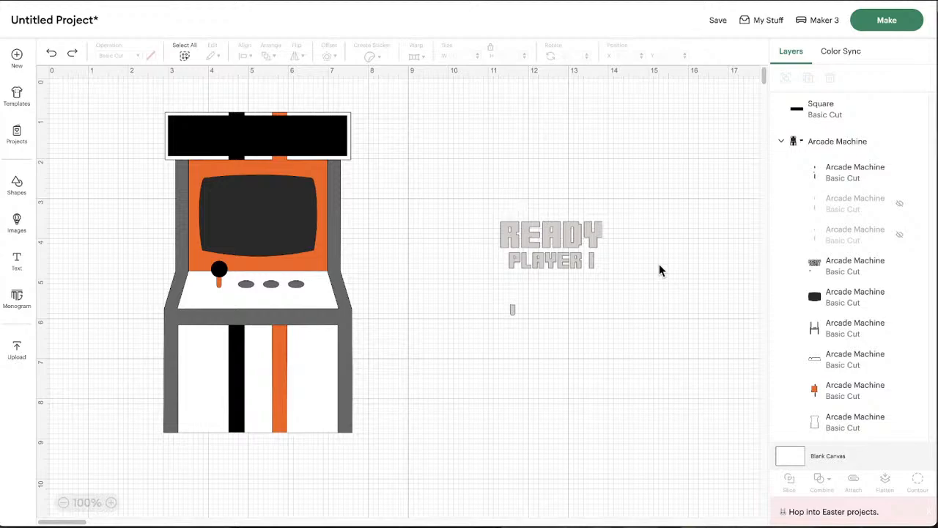
click(553, 263)
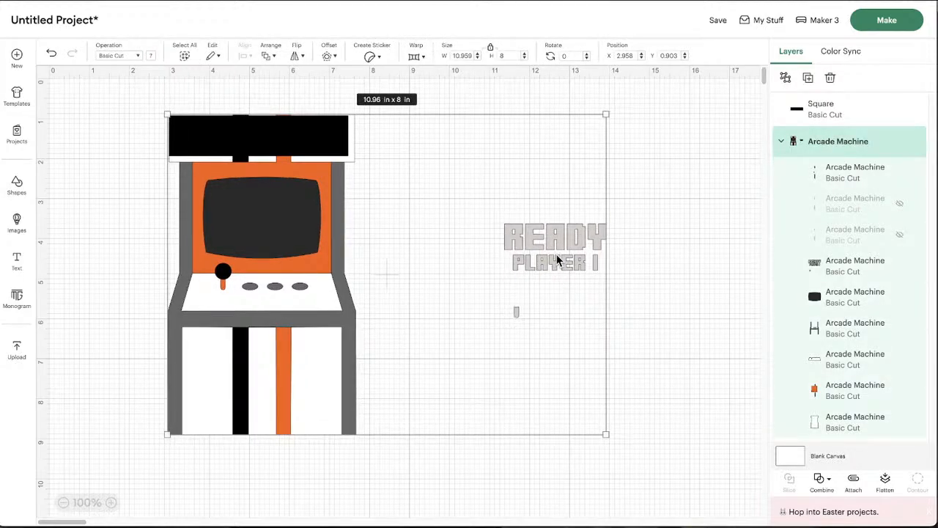
key(ctrl+z)
click(559, 242)
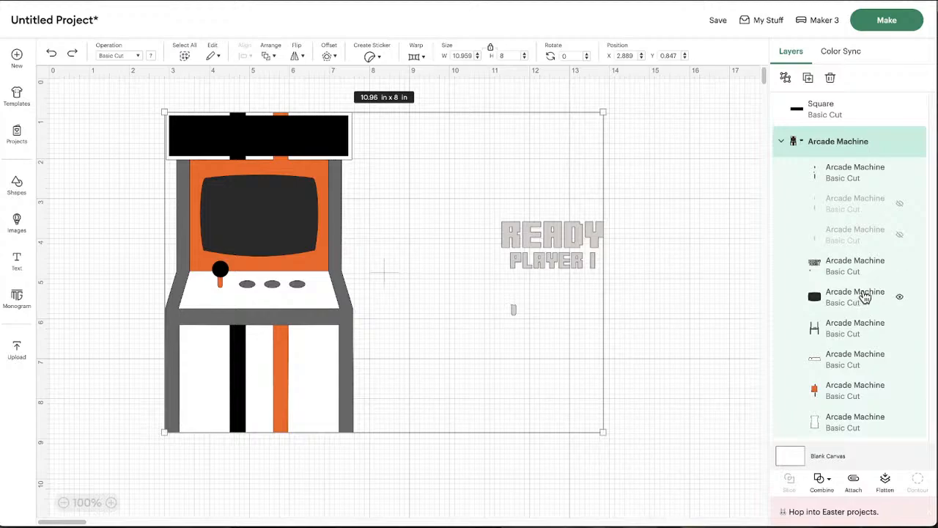
Step: Duplicate the READY PLAYER 1 lettering layer and place the copy at about X 15, Y 2.6
click(858, 264)
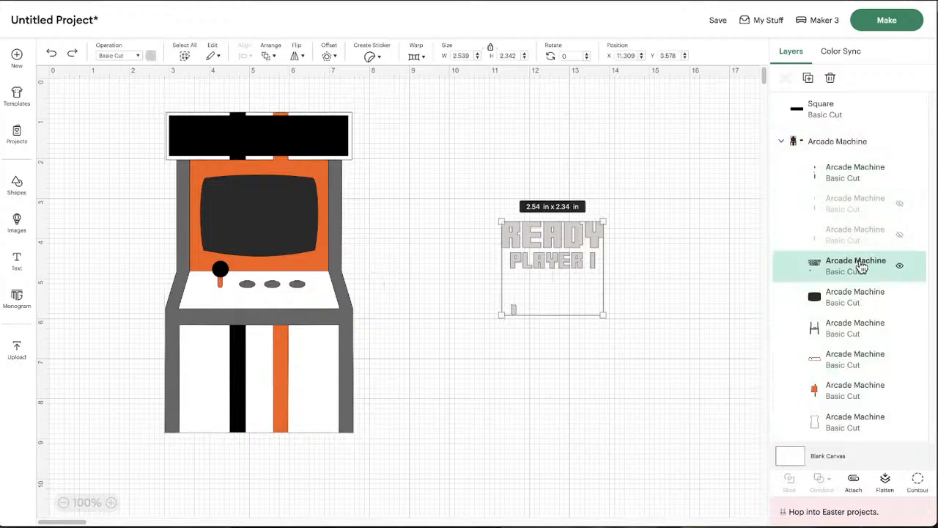
click(809, 77)
drag(590, 270, 715, 205)
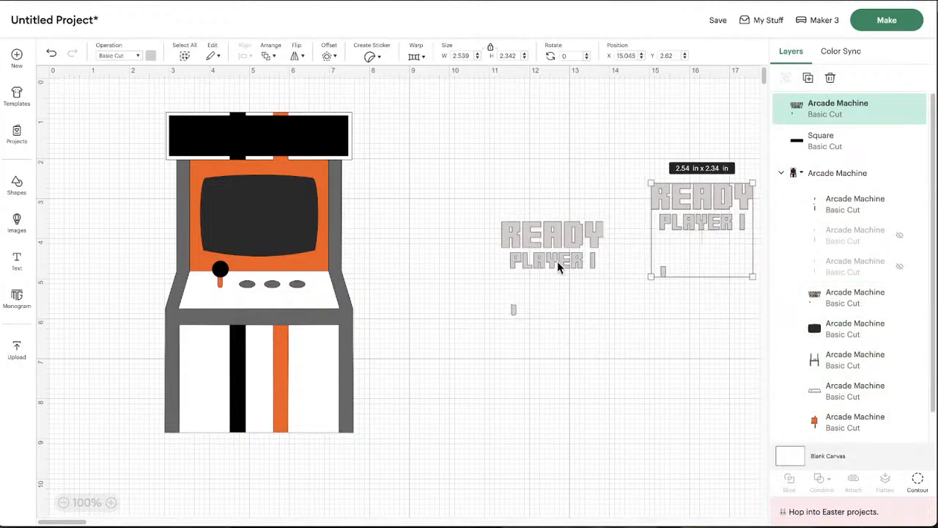
Step: Hide the original lettering layer in the group and move the duplicate to about X 10.9, Y 2.2
click(534, 262)
click(899, 271)
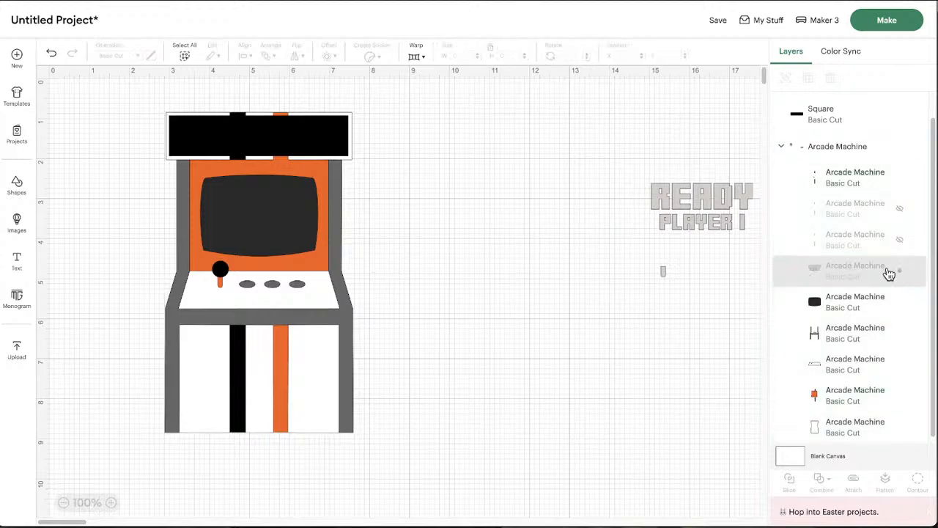
drag(735, 206, 536, 177)
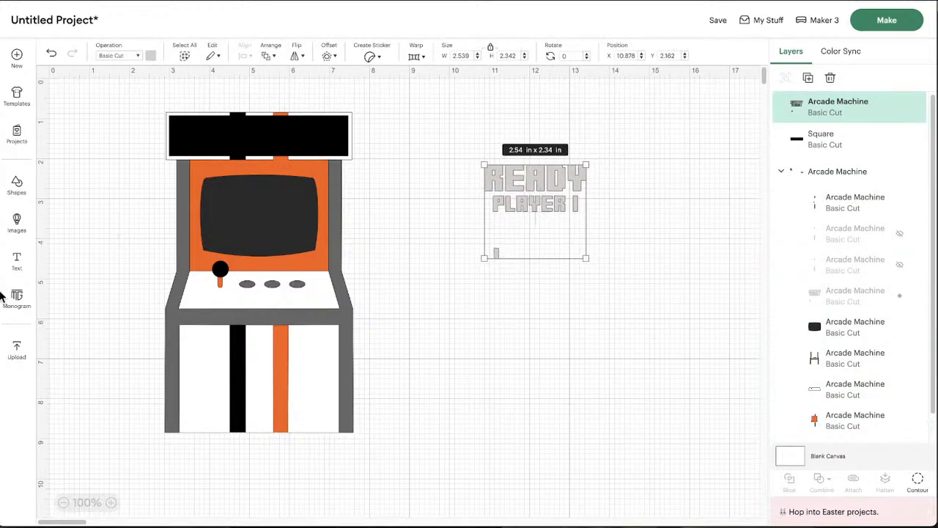
Step: Add a black square, stretch it to about 3.22 in wide and 2 in high, and place it over the word READY
click(16, 187)
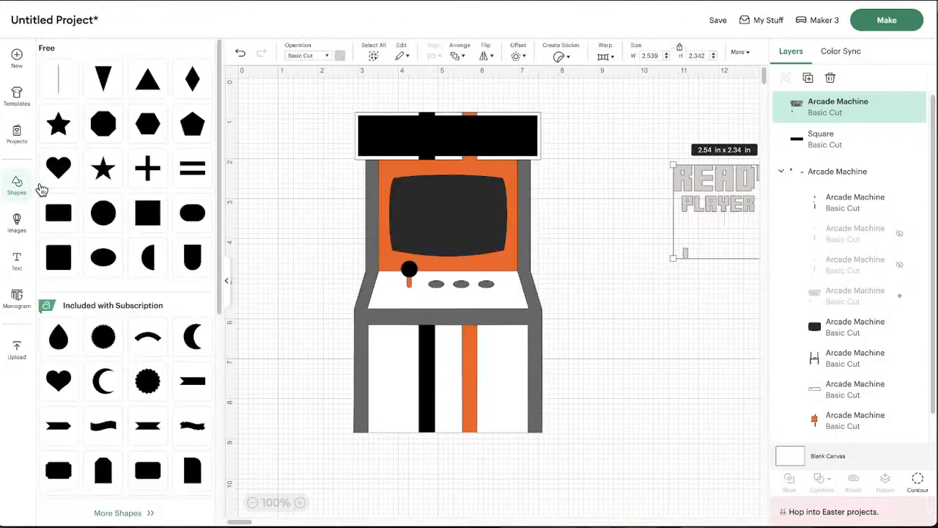
click(147, 215)
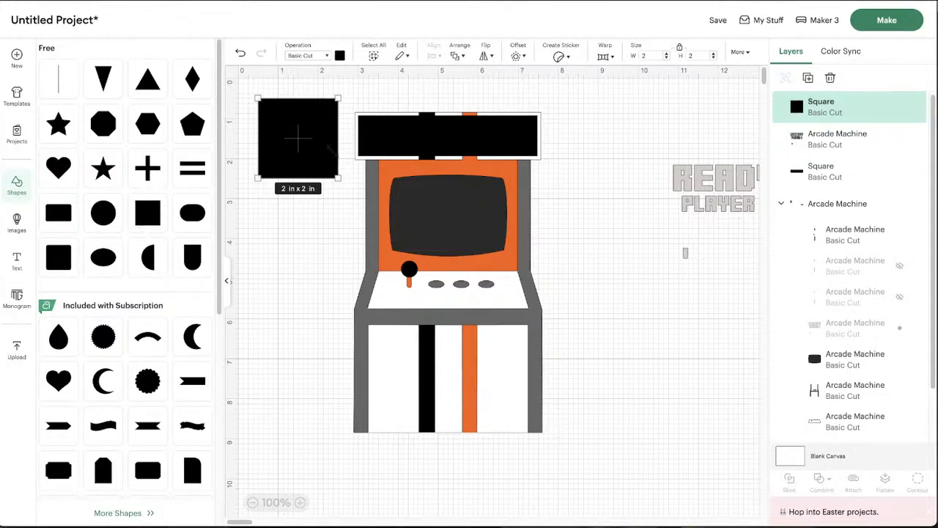
drag(290, 123, 655, 329)
click(228, 283)
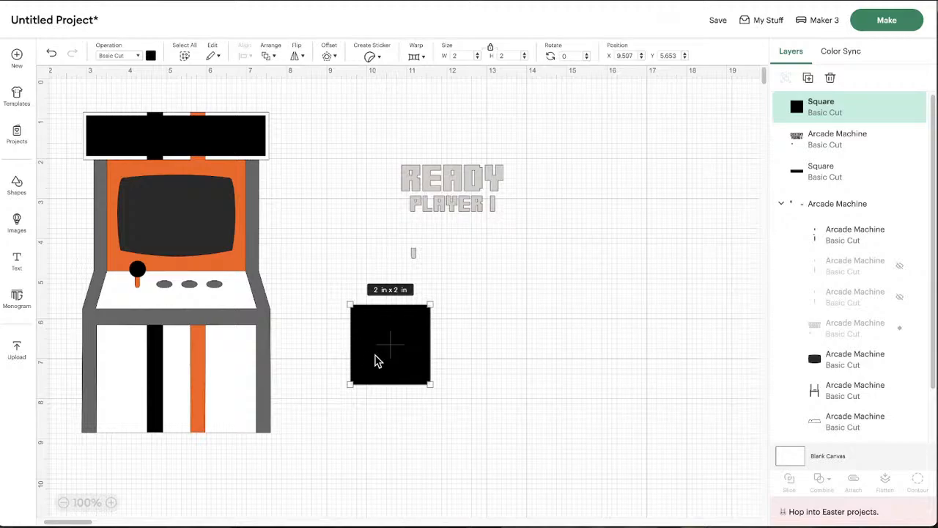
drag(382, 361, 511, 159)
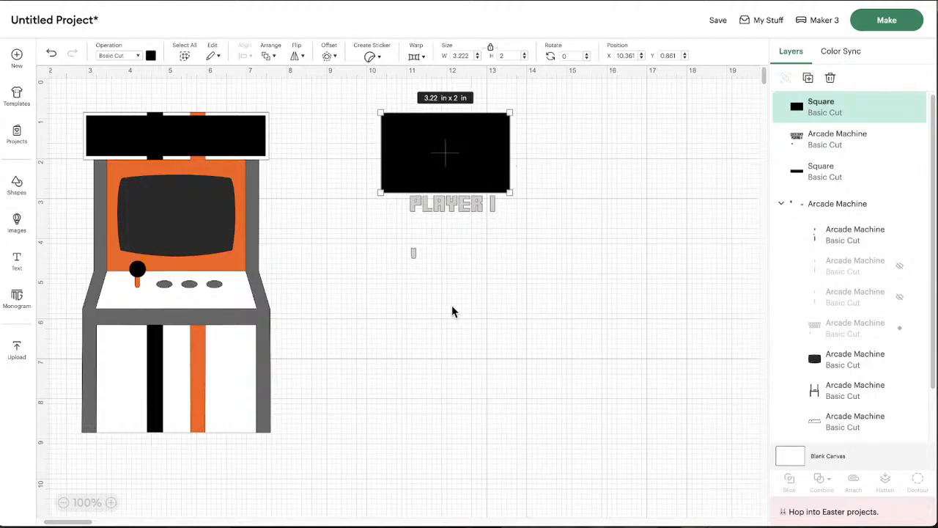
Step: Slice READY out of the lettering with the black rectangle, and slice the stray piece away from PLAYER 1 with the leftover rectangle
drag(451, 306, 432, 290)
click(786, 488)
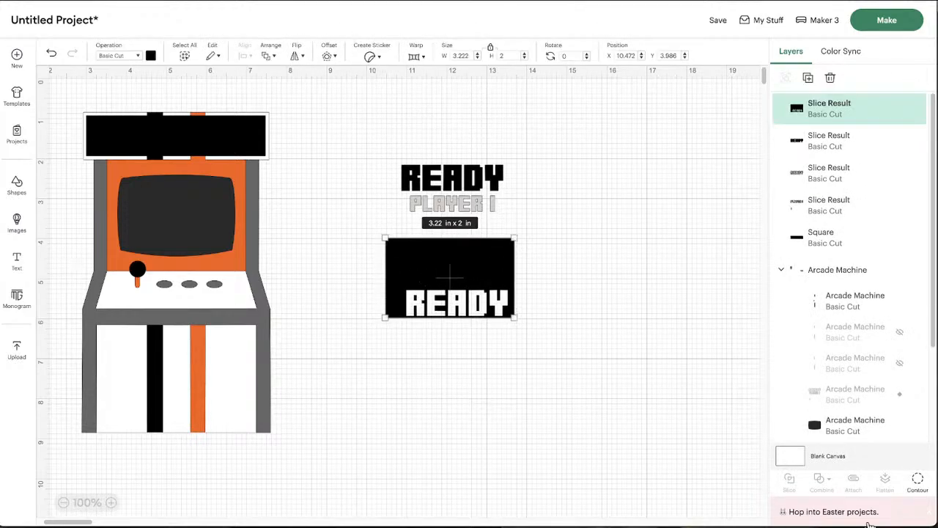
click(591, 283)
drag(591, 283, 377, 209)
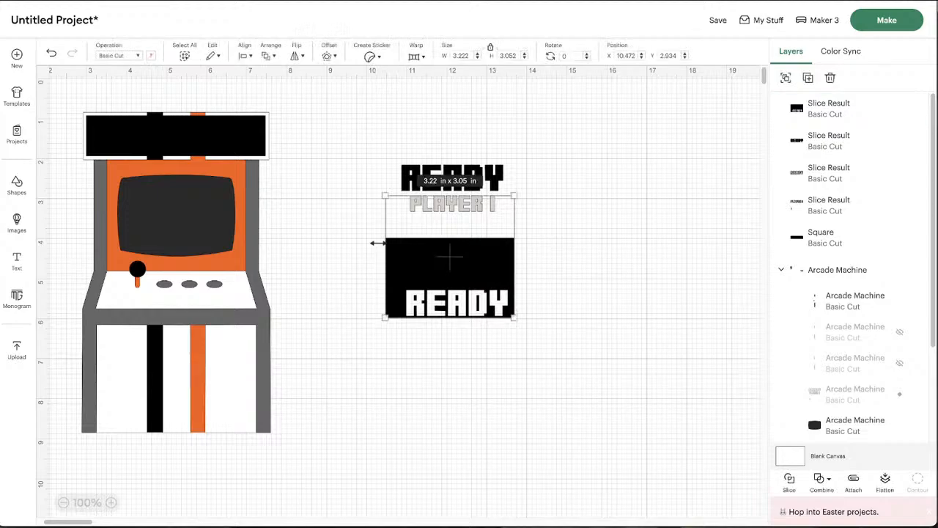
click(788, 480)
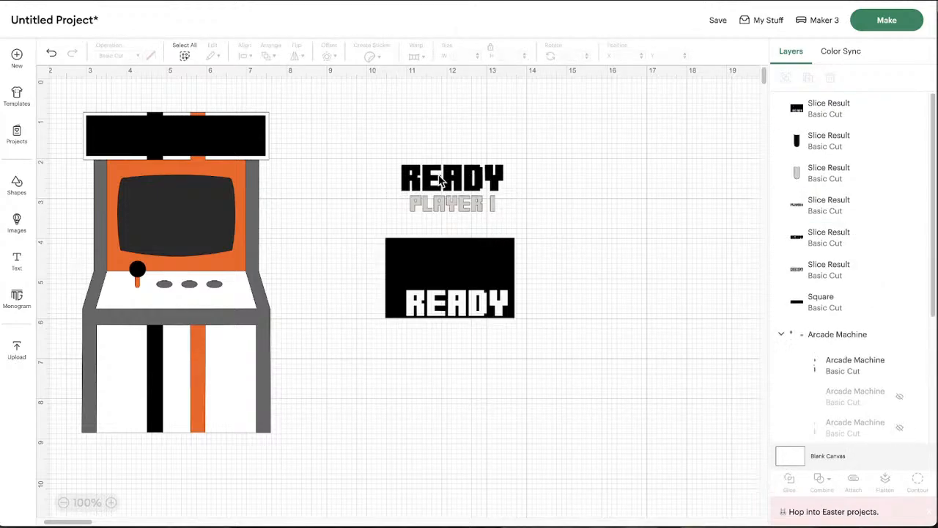
Step: Move the gray PLAYER 1 piece to about X 15.1, Y 2.0 and shift the black READY copy off the gray READY
drag(461, 201, 625, 163)
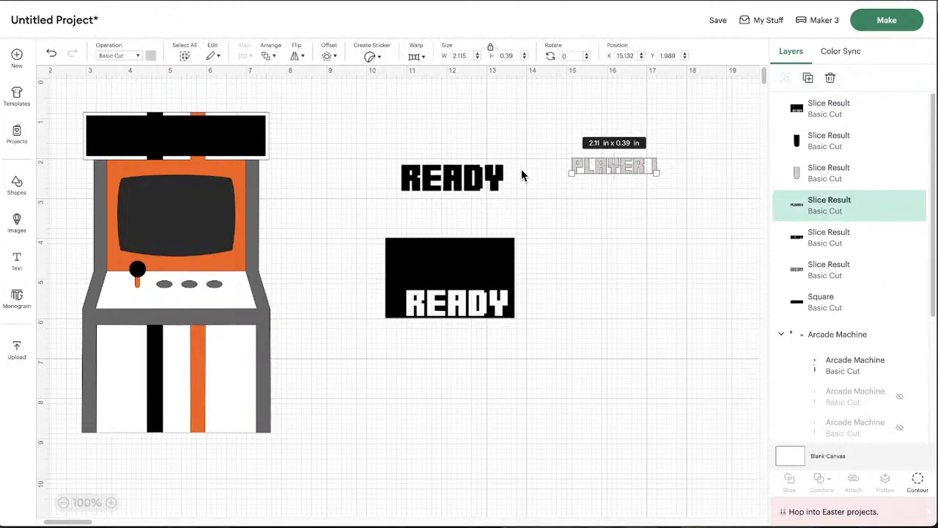
drag(479, 182, 498, 132)
click(478, 169)
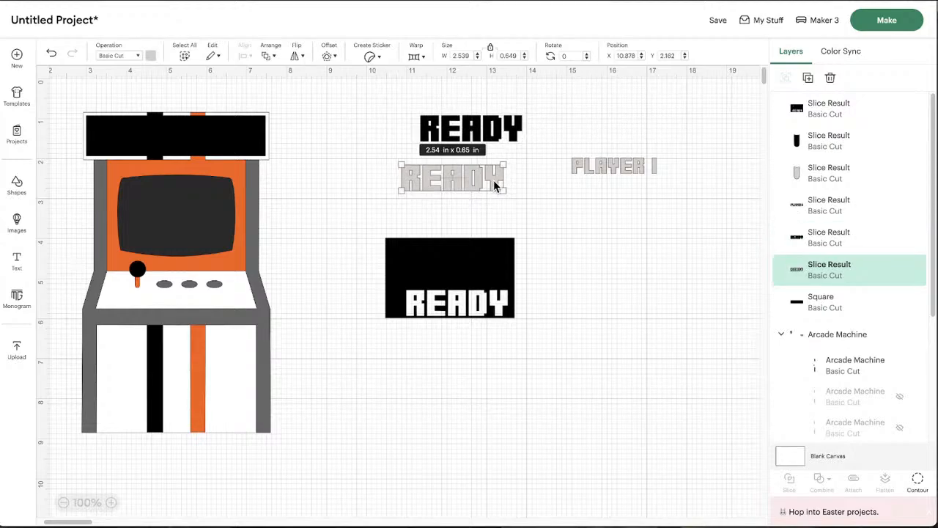
Step: Delete the black READY copy, the cut-out black rectangle, and the small black and gray stray pieces below the lettering
click(449, 121)
key(Delete)
click(469, 266)
key(Delete)
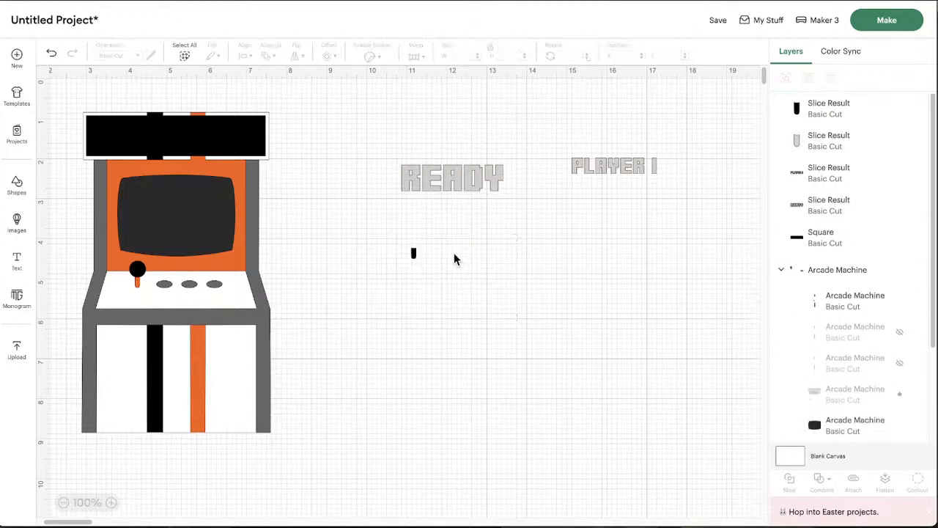
click(414, 252)
key(Delete)
click(414, 251)
key(Delete)
Step: Set the gray READY aside on empty canvas and place PLAYER 1 low on the arcade screen at about X 4.16, Y 3.61
click(465, 179)
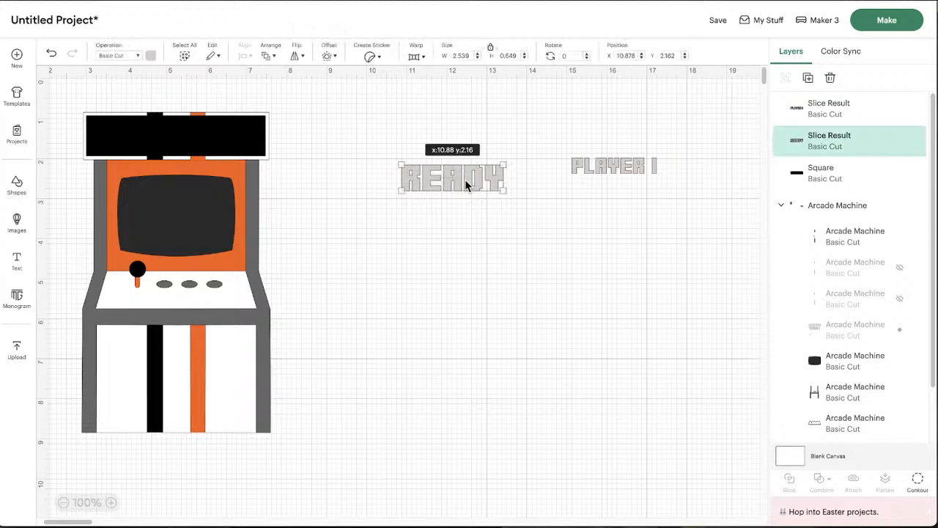
drag(465, 179, 598, 276)
drag(623, 168, 433, 203)
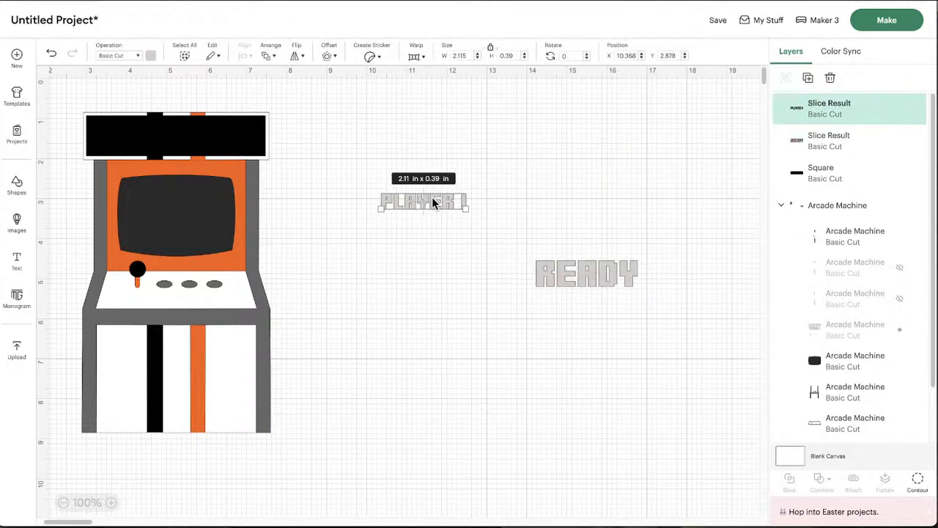
scroll(439, 209, left, 3)
click(520, 228)
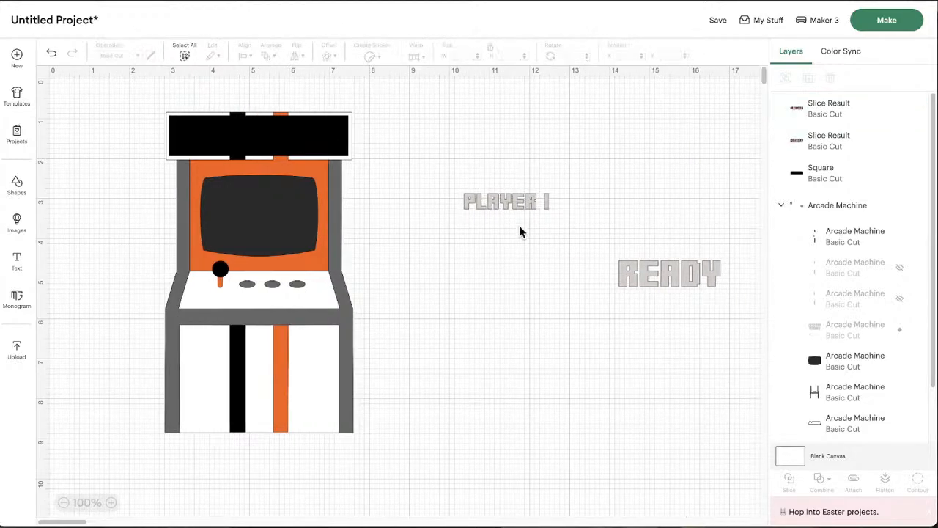
drag(513, 202, 272, 200)
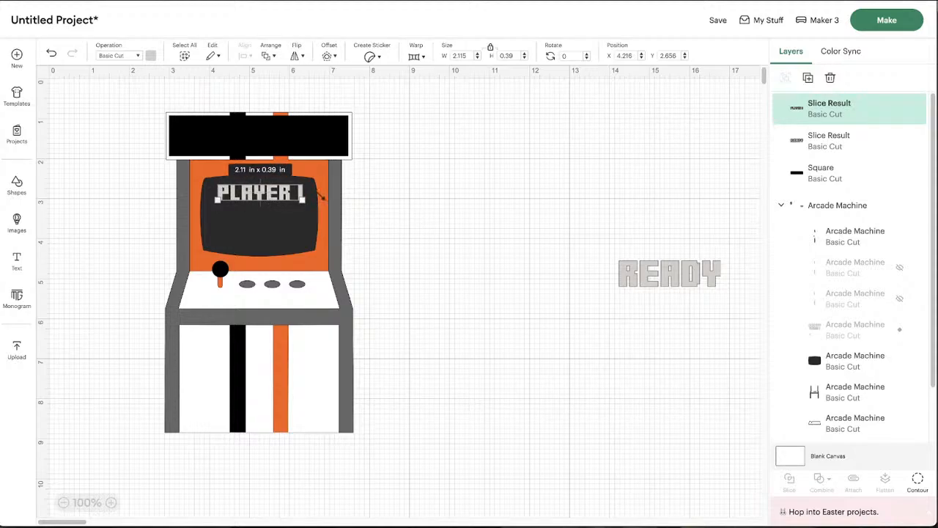
drag(242, 194, 240, 233)
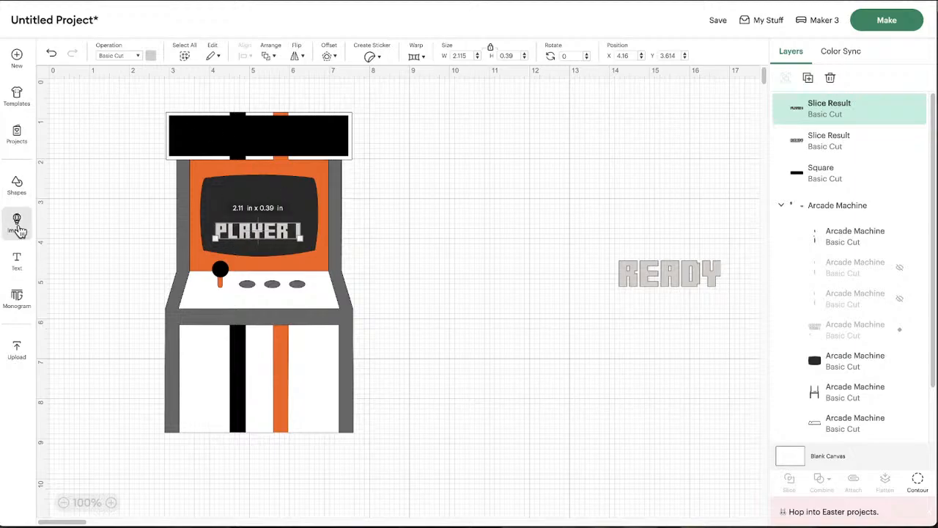
Step: Add the text DAD in capitals and place it beside the machine at about X 8.1, Y 2.3
click(17, 261)
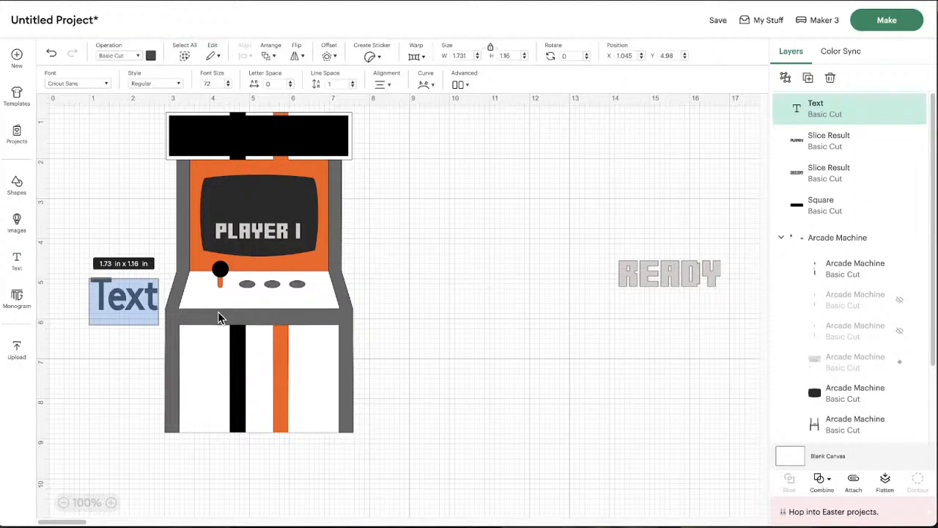
text(Dad)
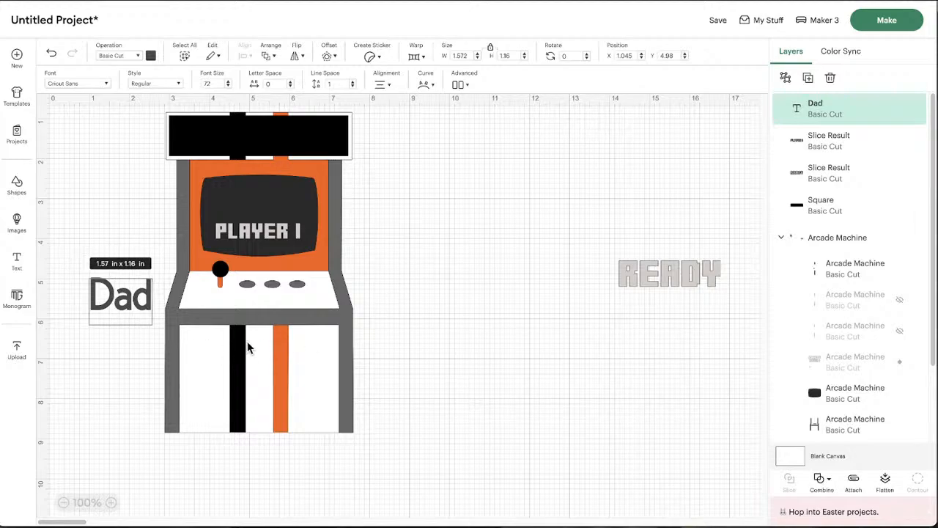
key(BackSpace)
key(BackSpace)
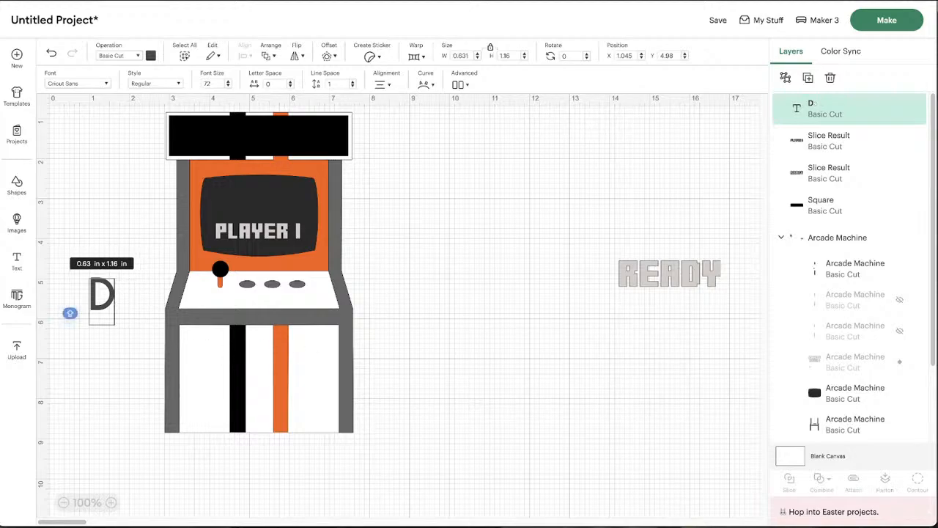
text(AD)
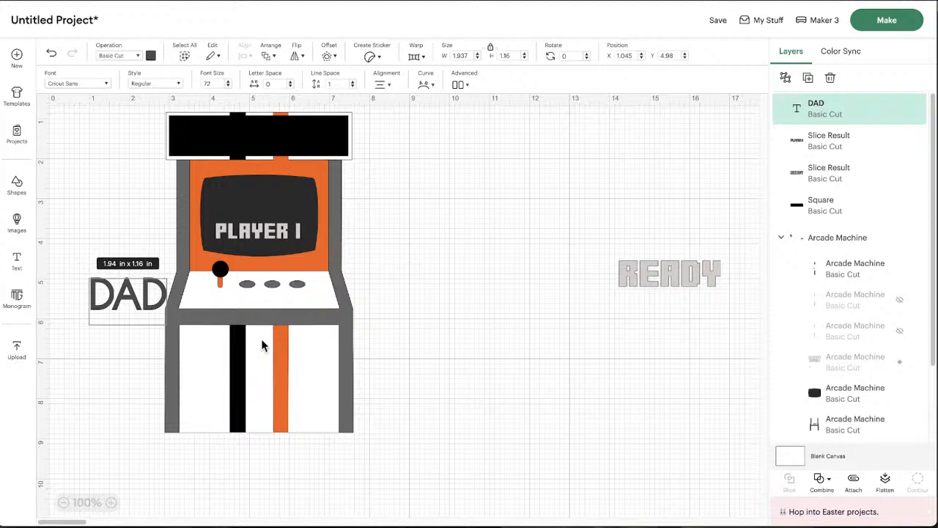
click(142, 379)
click(127, 308)
drag(127, 308, 405, 196)
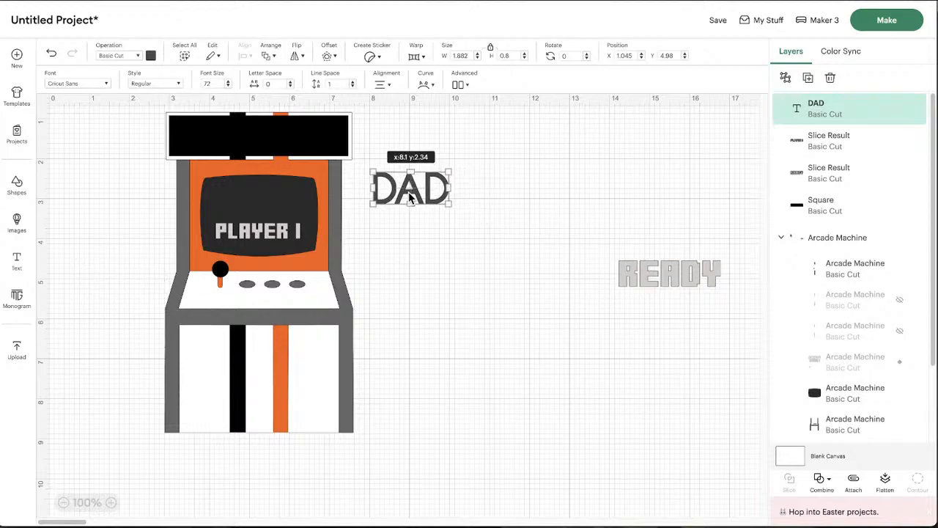
Step: Nudge PLAYER 1 slightly up on the arcade screen and adjust the READY and DAD lettering on the empty canvas
click(271, 234)
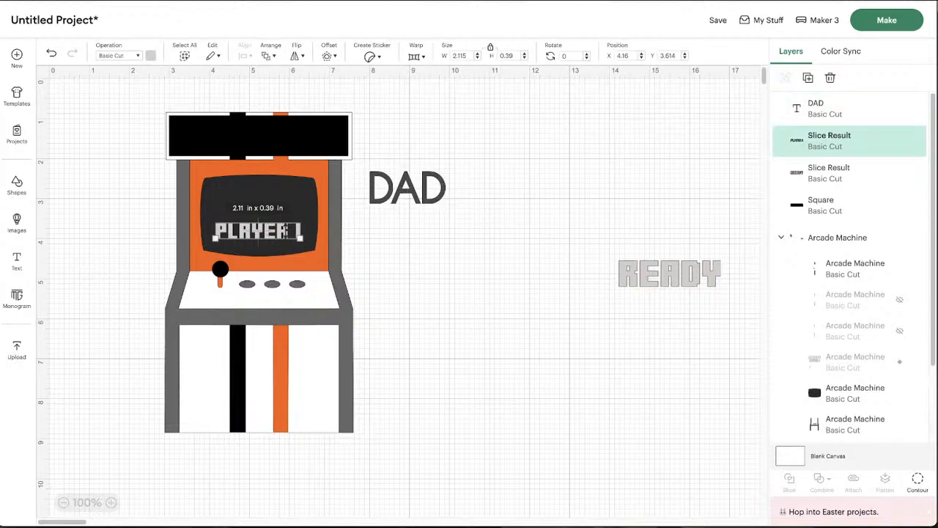
mouse_move(268, 239)
mouse_down()
mouse_move(274, 202)
mouse_move(274, 227)
mouse_up()
drag(628, 279, 622, 309)
drag(383, 189, 408, 196)
Step: Try the BFC Game Bold font on the DAD text and set its font to BFC Hippie Chick
click(80, 84)
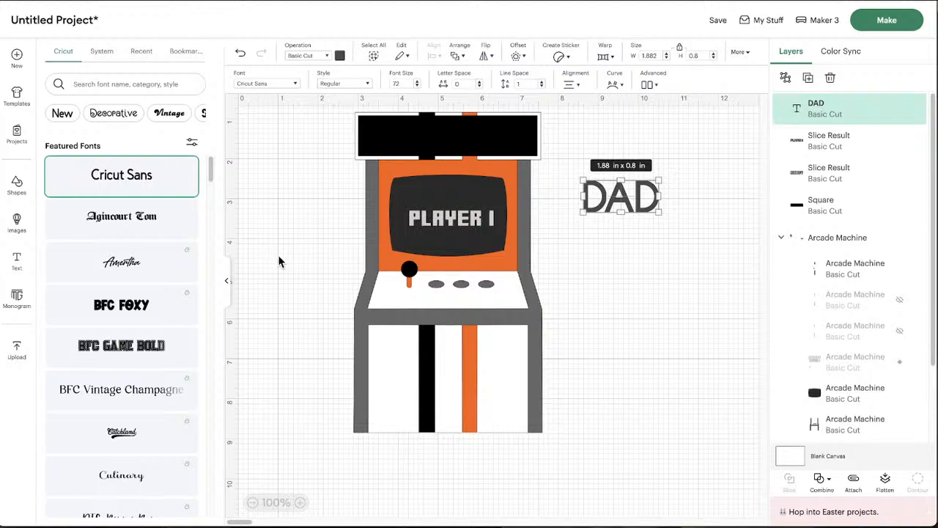
scroll(86, 261, down, 3)
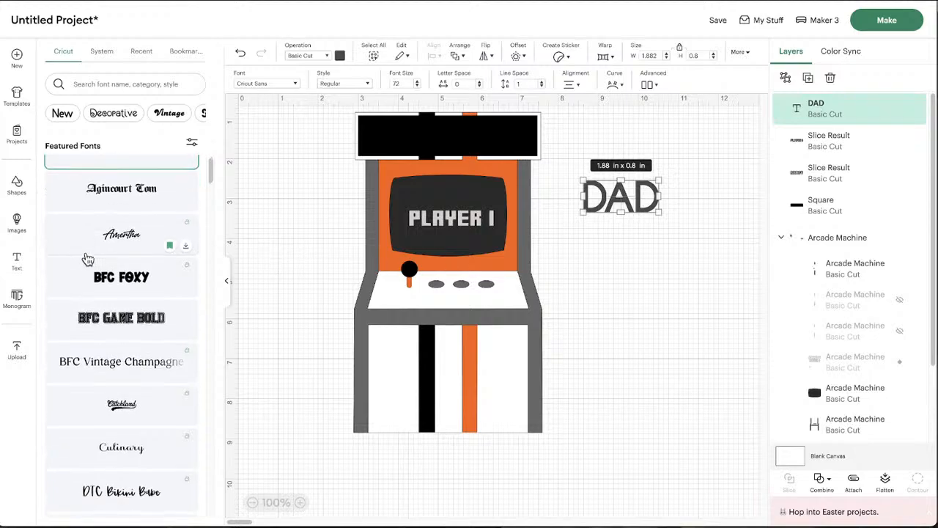
scroll(119, 272, down, 2)
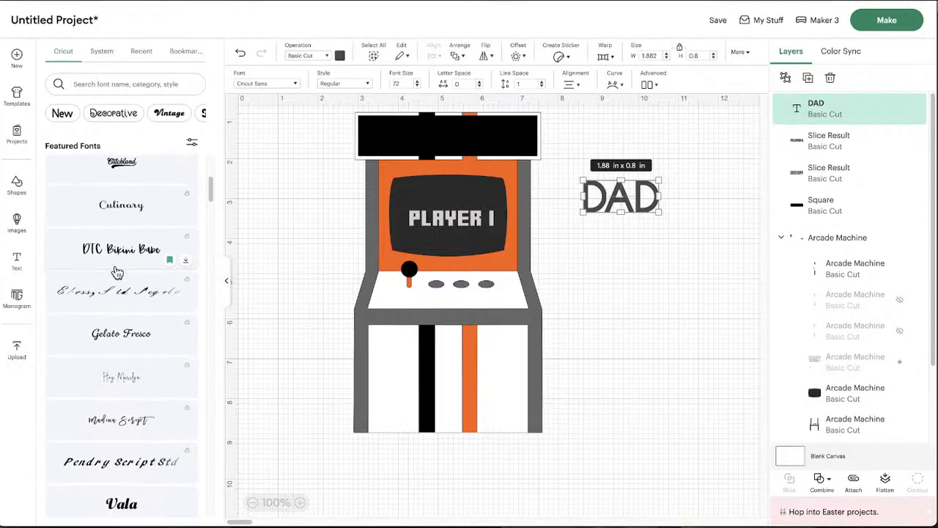
scroll(117, 272, down, 6)
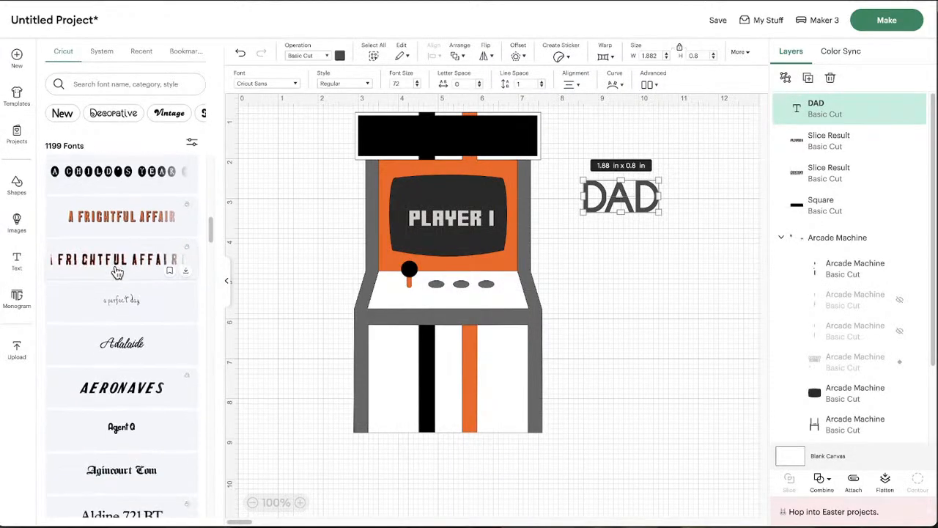
scroll(117, 272, down, 5)
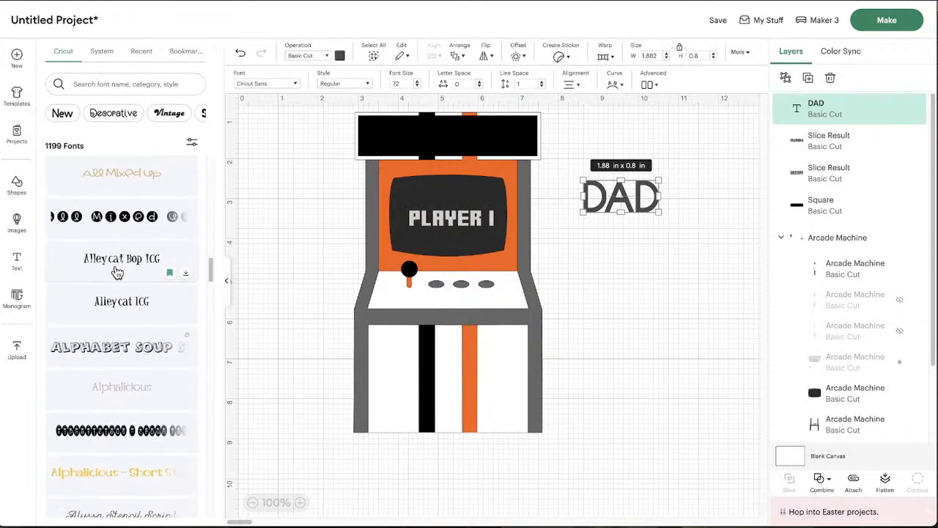
scroll(117, 272, down, 4)
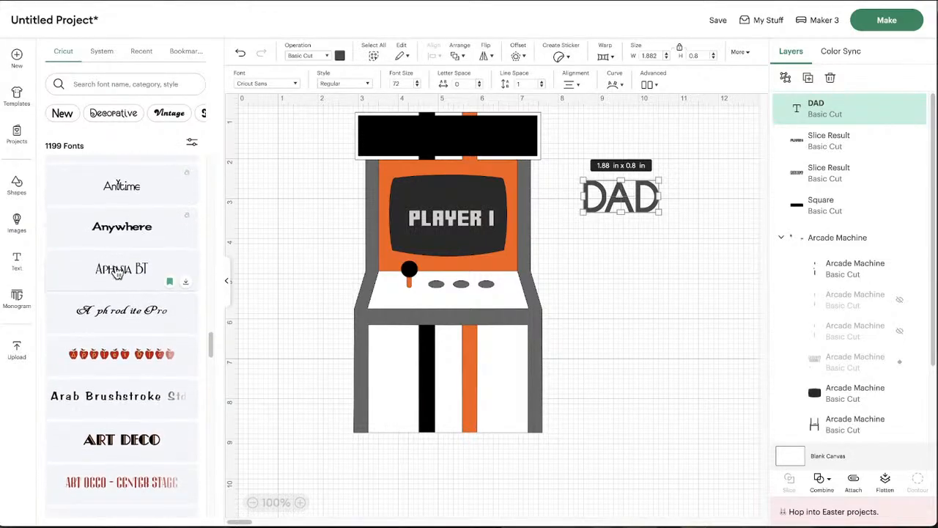
scroll(118, 272, down, 4)
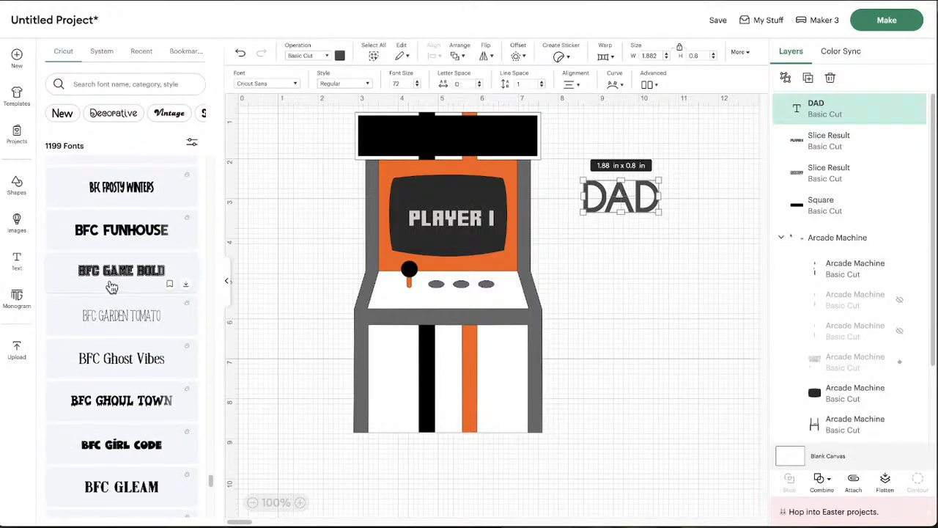
click(116, 282)
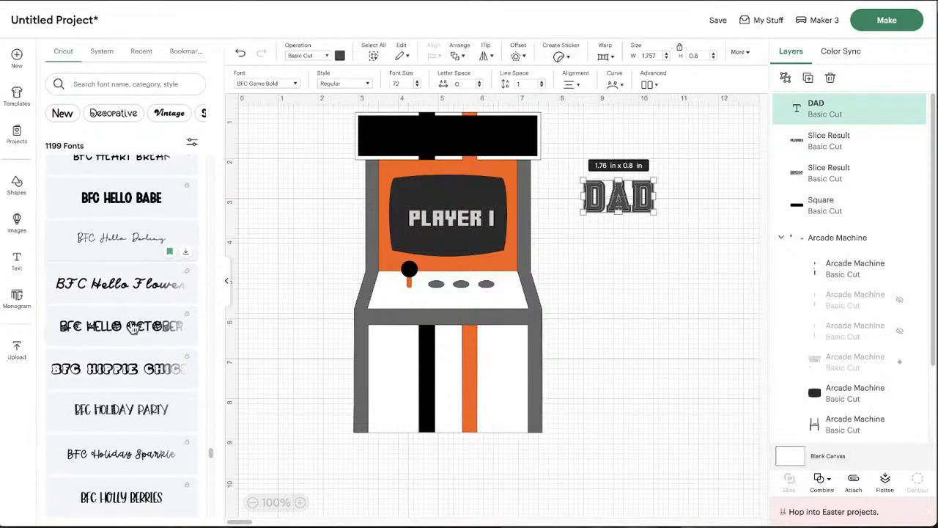
click(118, 320)
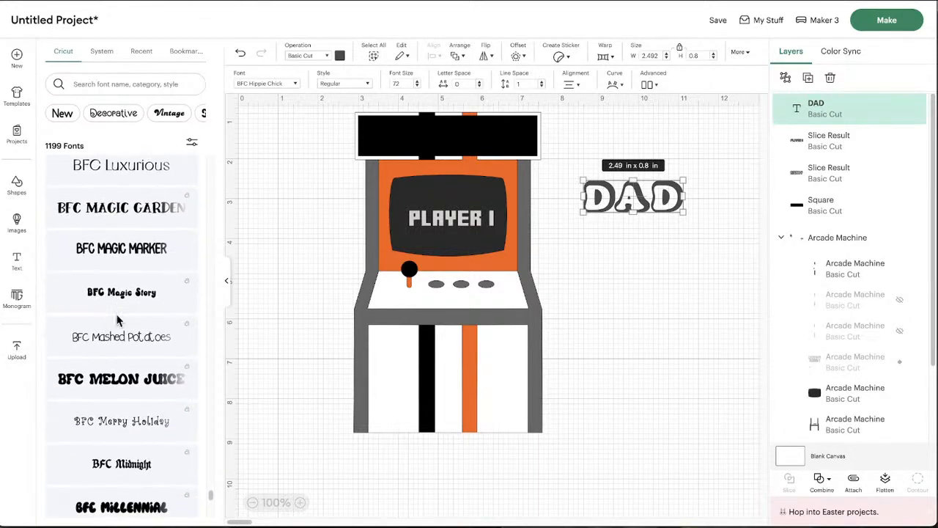
Step: Search the fonts for data 70 and set the DAD text's font to Data 70 Com Regular
scroll(117, 320, down, 6)
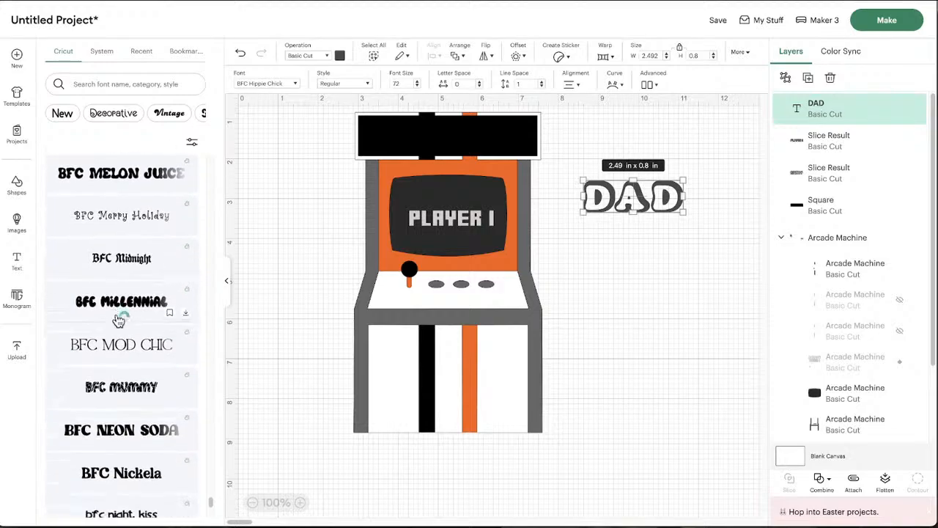
scroll(117, 321, down, 12)
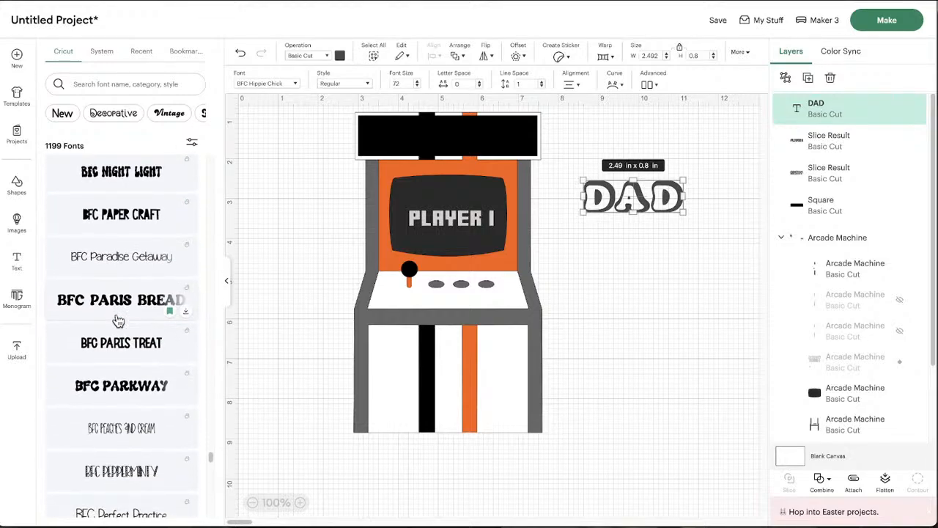
scroll(117, 320, down, 3)
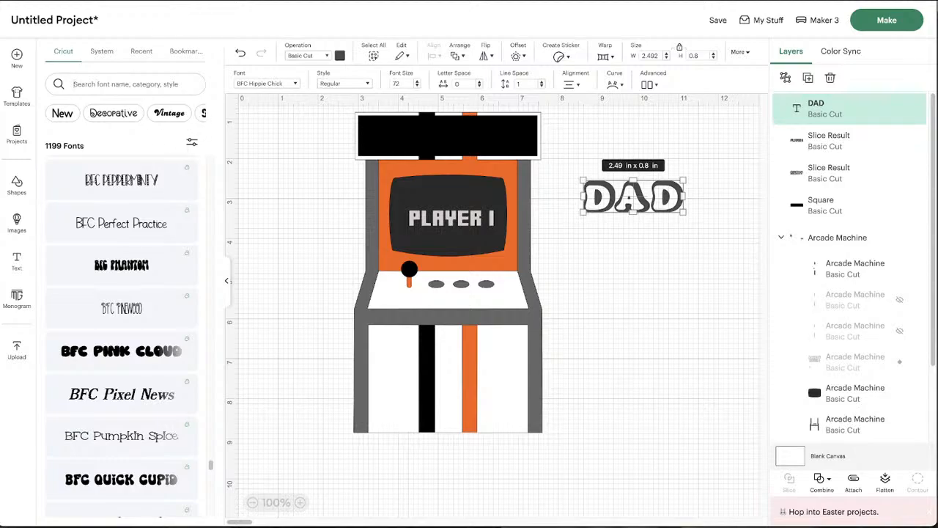
click(132, 83)
text(data)
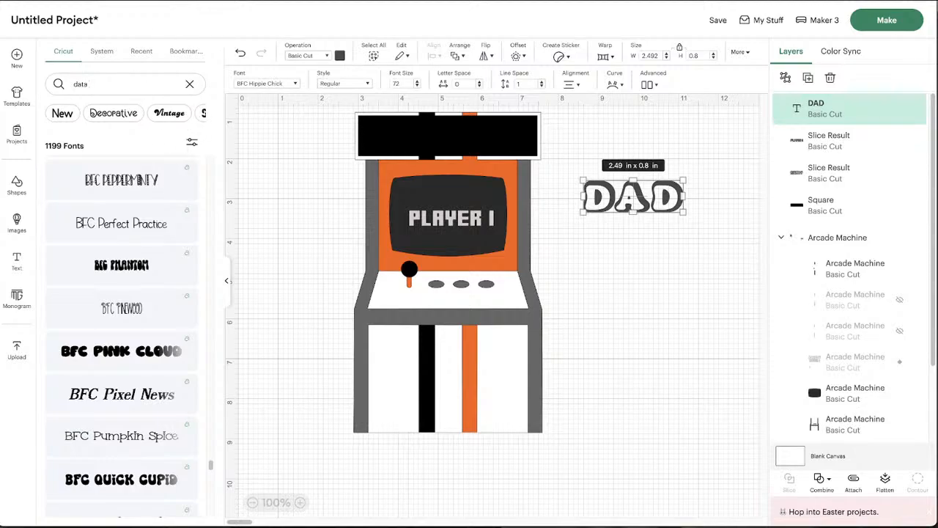
text( 70)
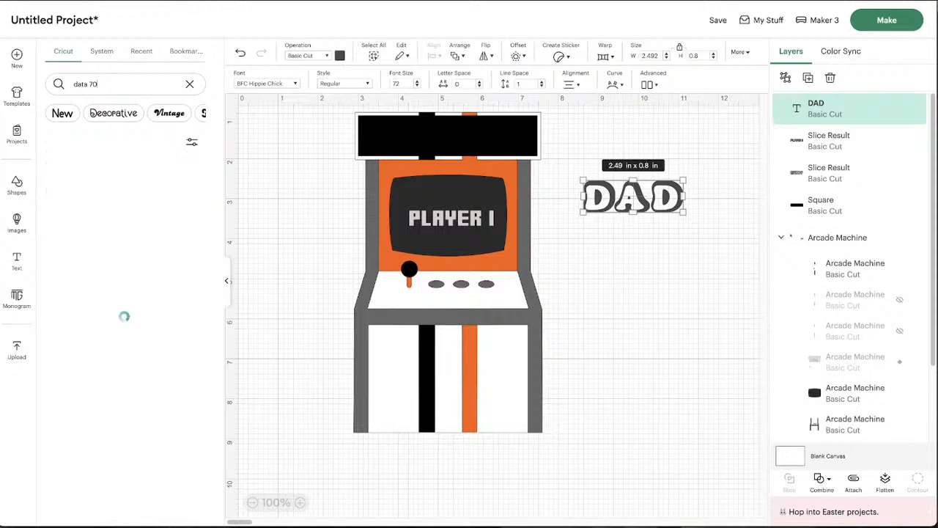
click(136, 183)
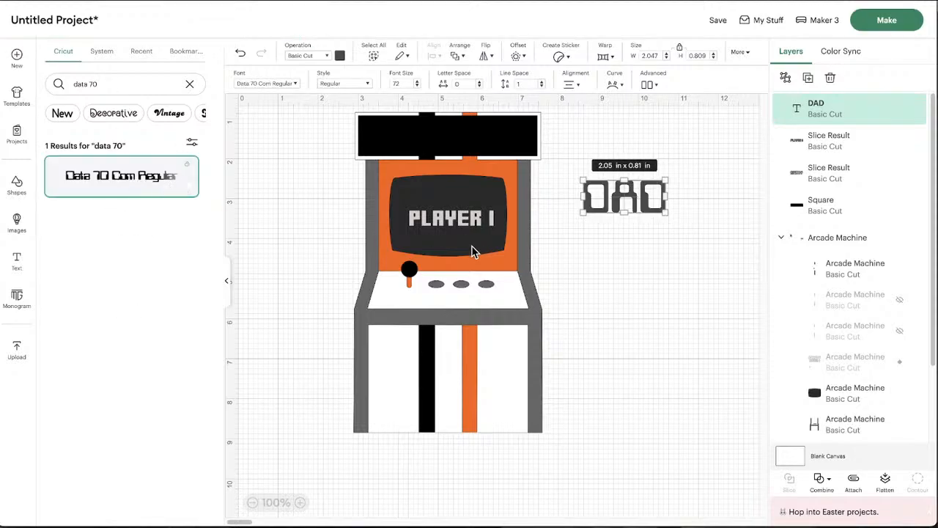
click(642, 286)
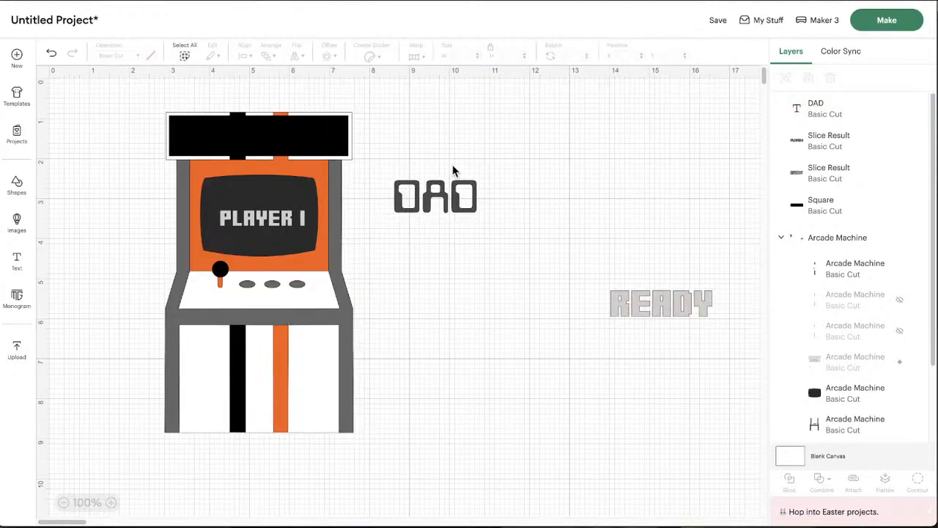
Step: Move DAD to about X 8.52, Y 3.81 and recolor it in the light gray used for the READY lettering
drag(428, 191, 441, 256)
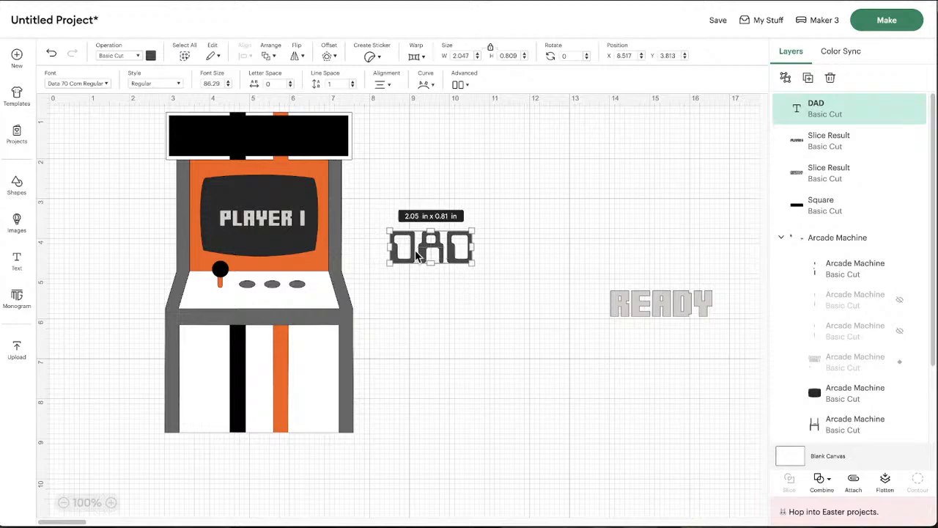
click(151, 57)
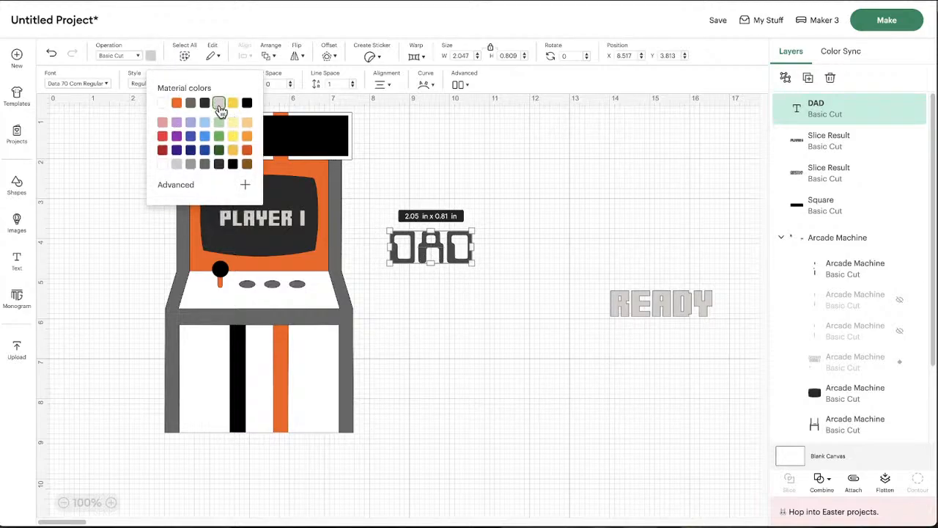
click(219, 104)
click(451, 345)
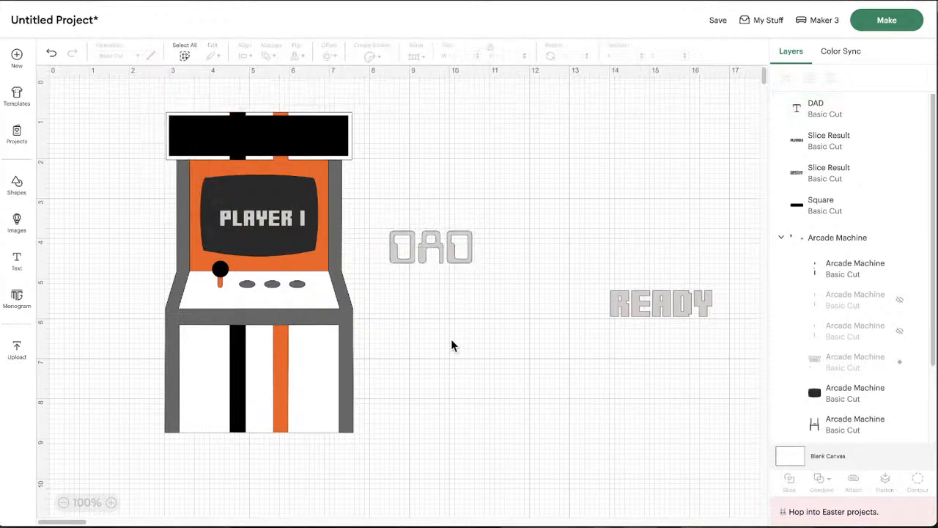
Step: Raise PLAYER 1 to the upper part of the arcade screen and place DAD centered beneath it
click(263, 216)
click(463, 222)
drag(263, 220, 262, 192)
drag(443, 252, 261, 225)
click(498, 305)
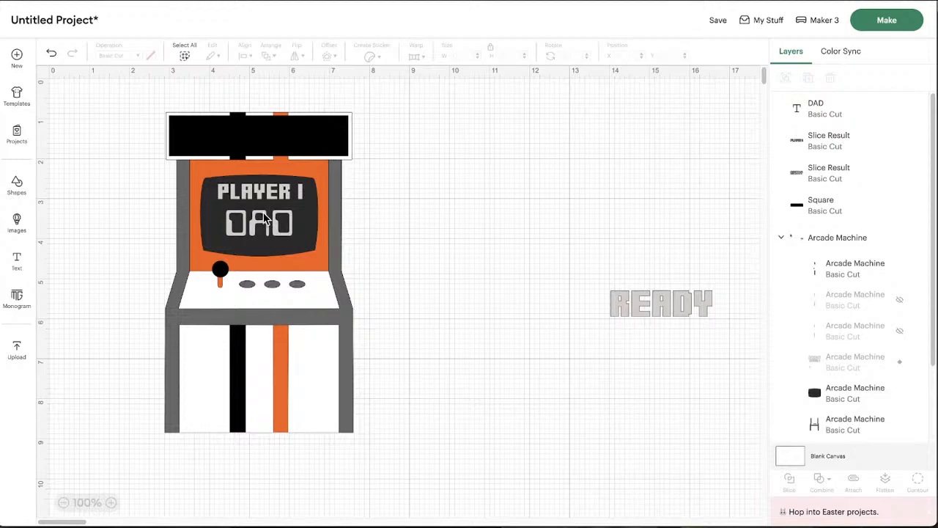
drag(266, 217, 272, 229)
click(523, 246)
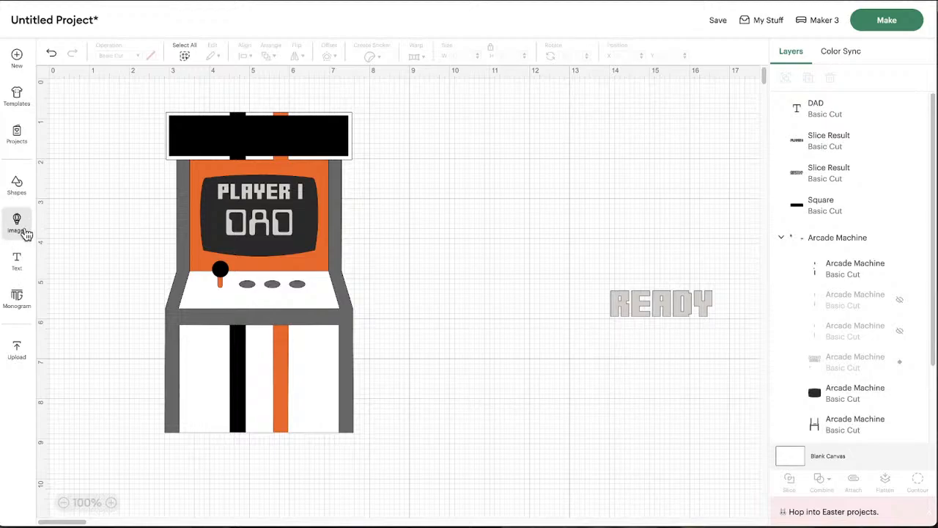
Step: Add a new text reading "You're on another level"
click(17, 261)
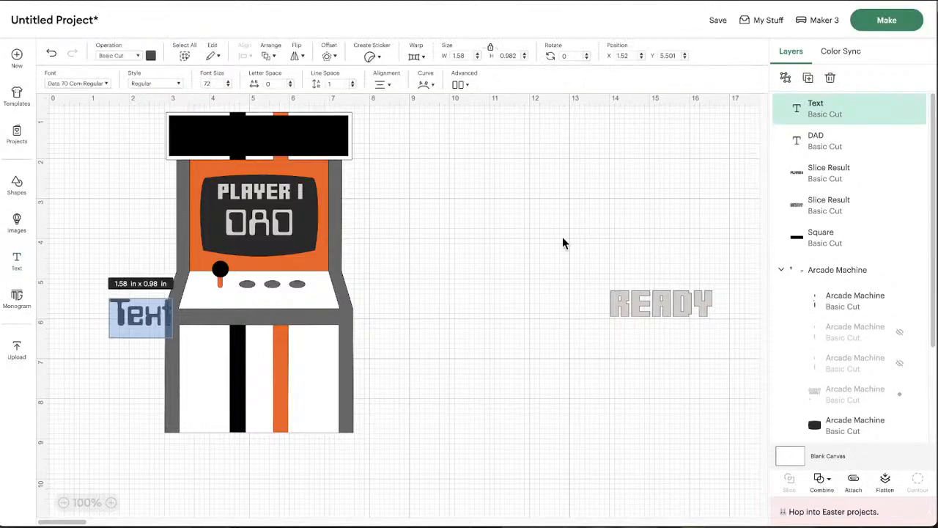
text(Yo)
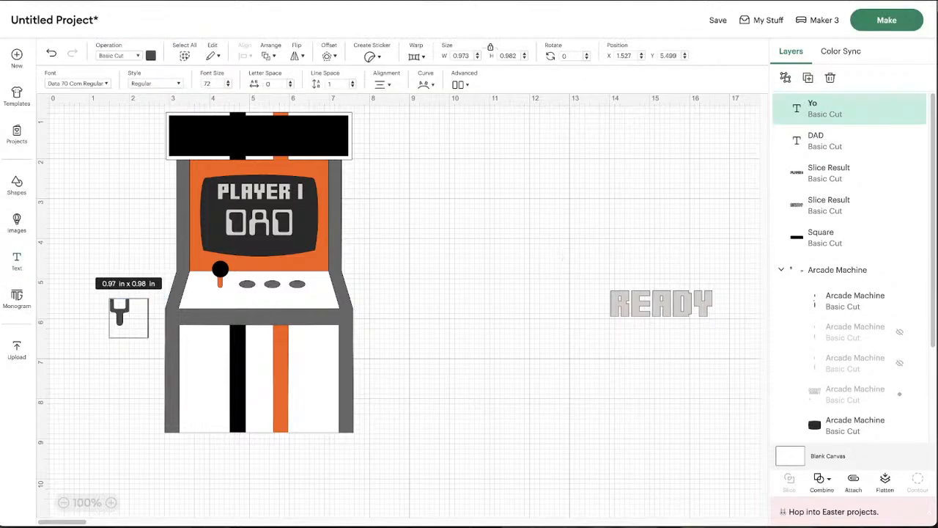
text(u')
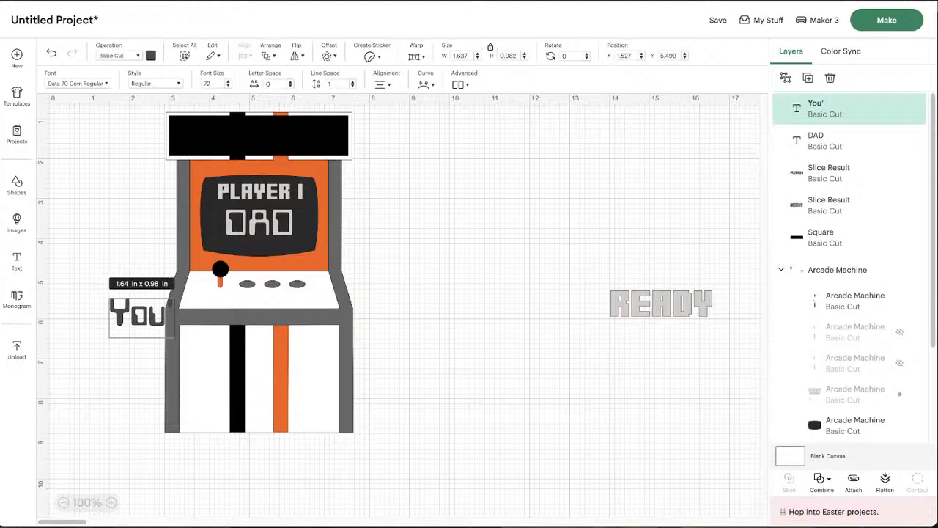
text(re on)
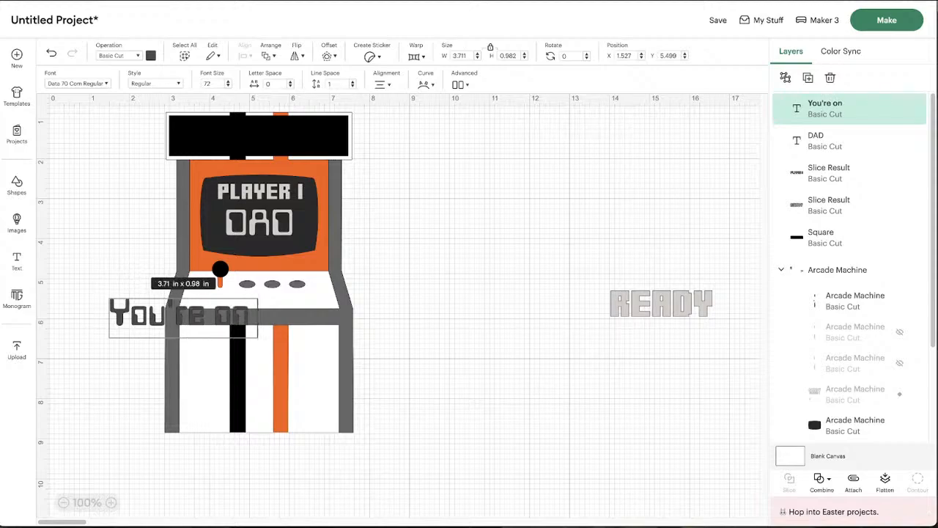
text( another)
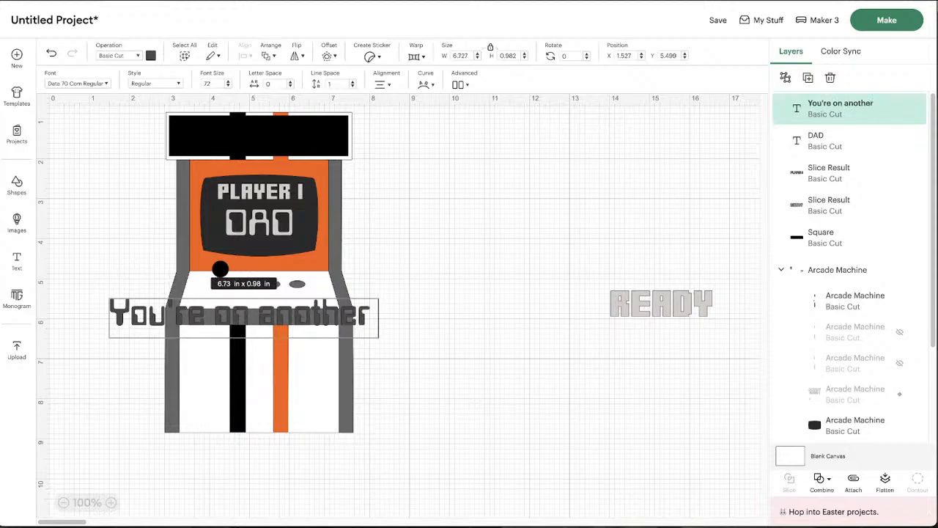
text( level)
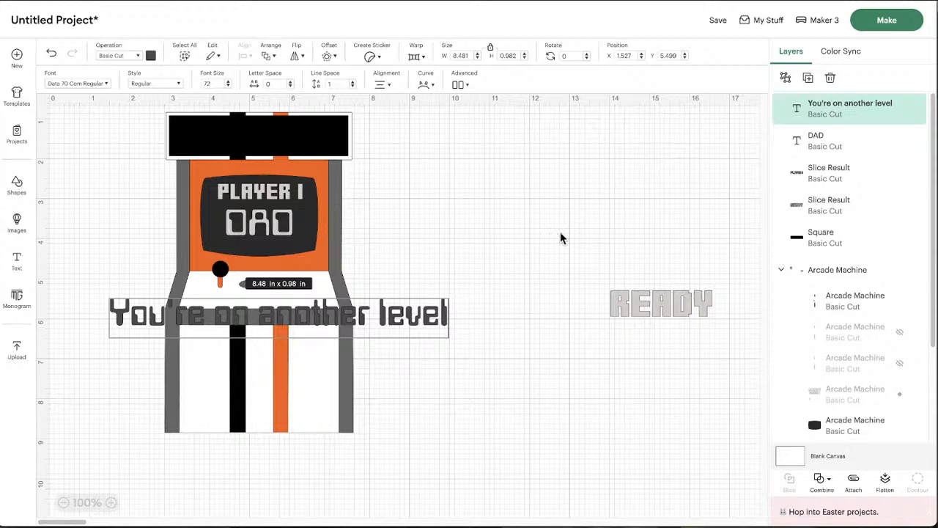
click(447, 396)
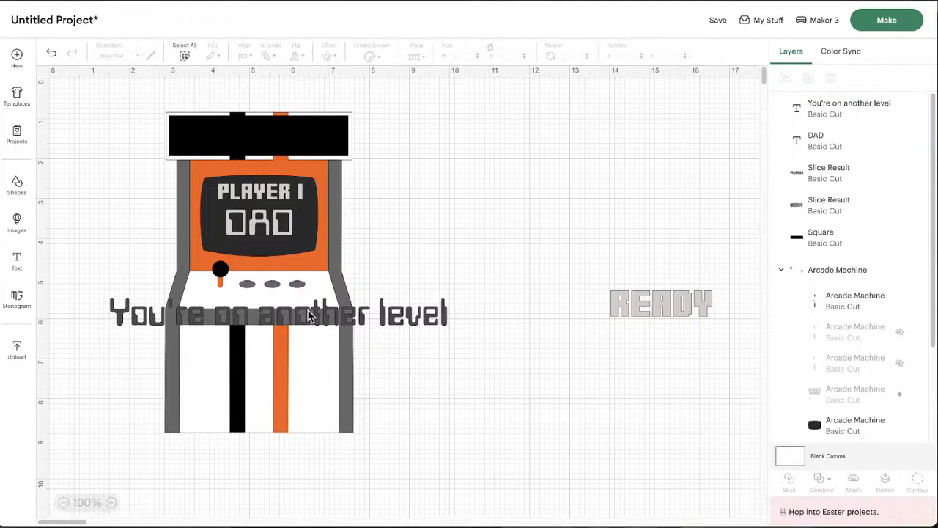
Step: Move the new phrase beside the machine to about X 8.53, Y 3.12 and shrink it to about 5.39 by 0.43 in
drag(308, 315, 580, 208)
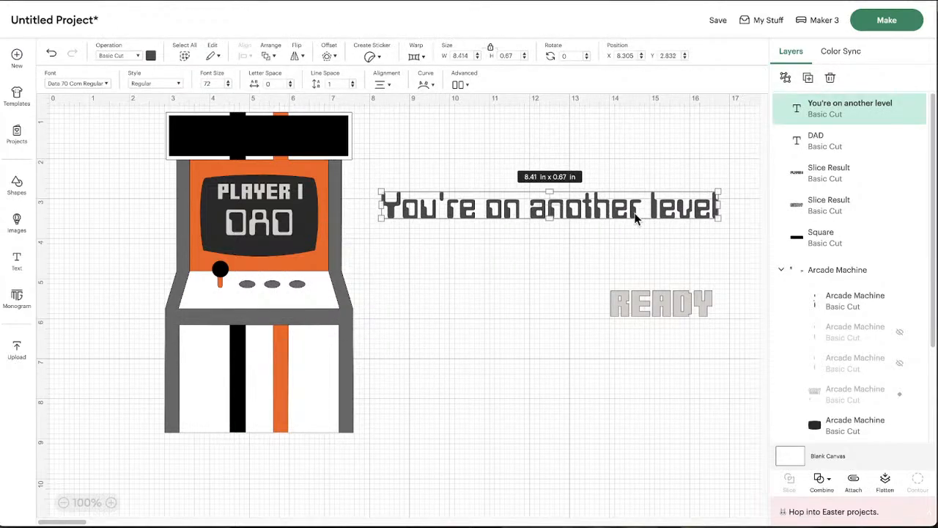
drag(720, 218, 650, 204)
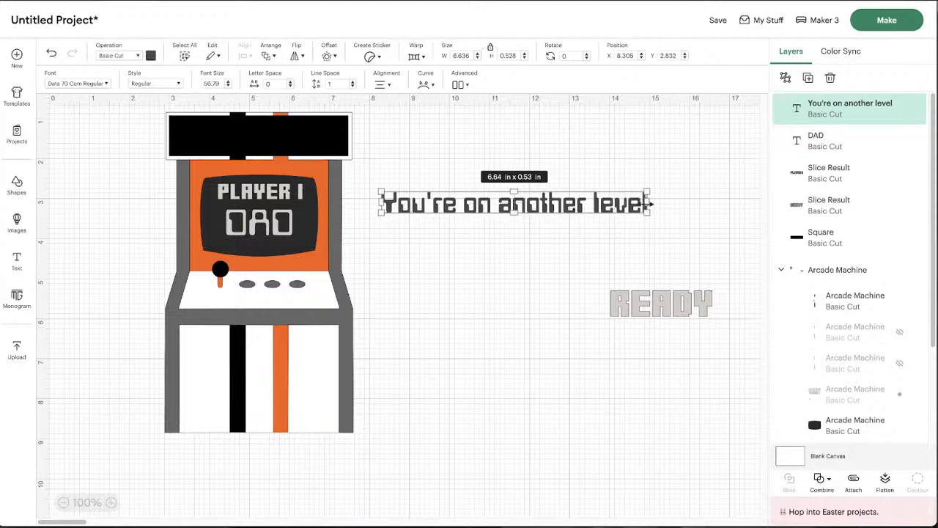
drag(484, 214, 491, 225)
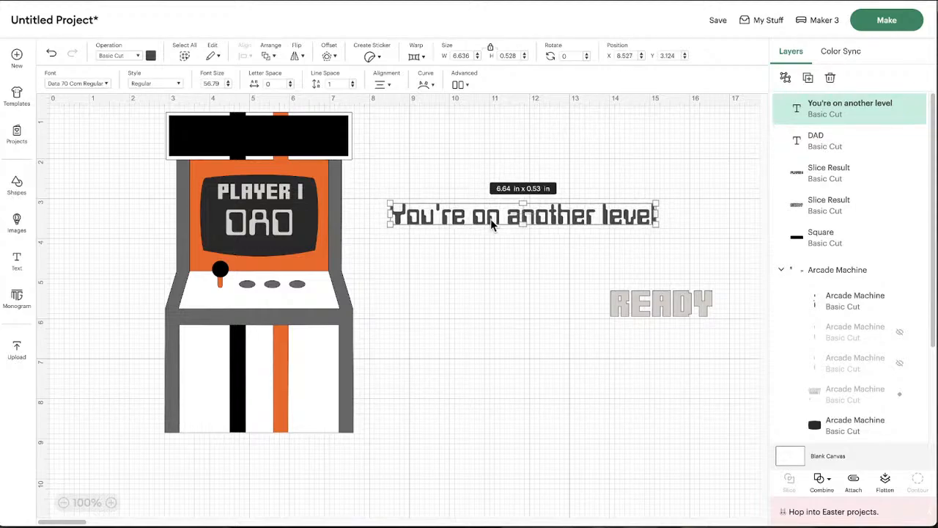
drag(655, 223, 608, 220)
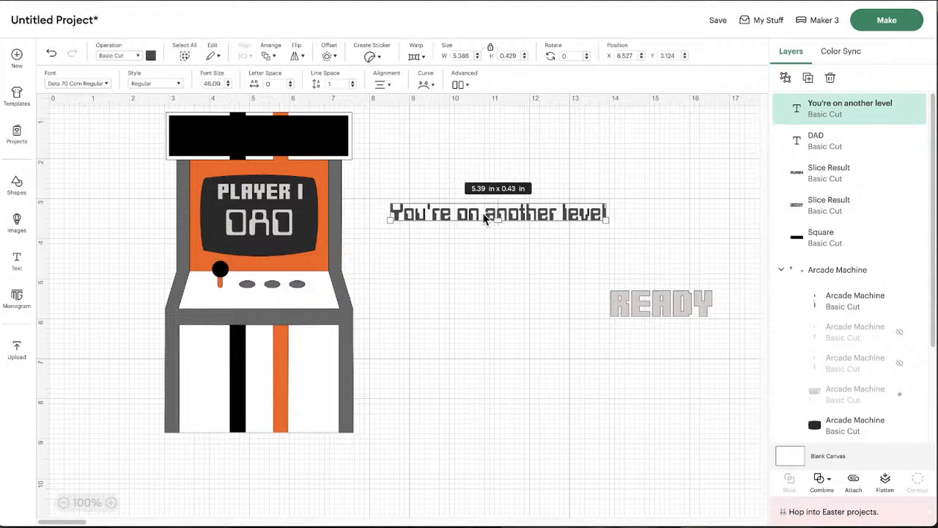
Step: Break the phrase into two lines before the word "another"
double_click(484, 216)
click(485, 214)
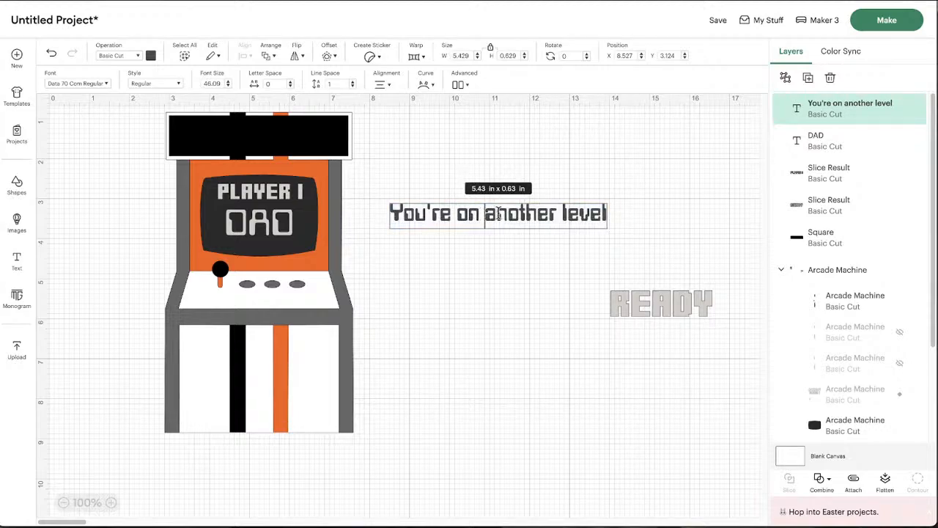
key(Return)
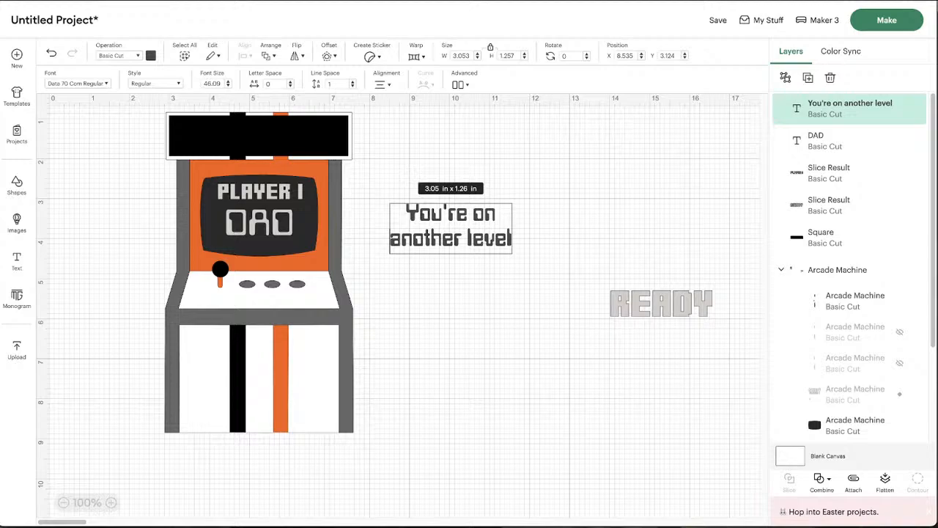
click(552, 204)
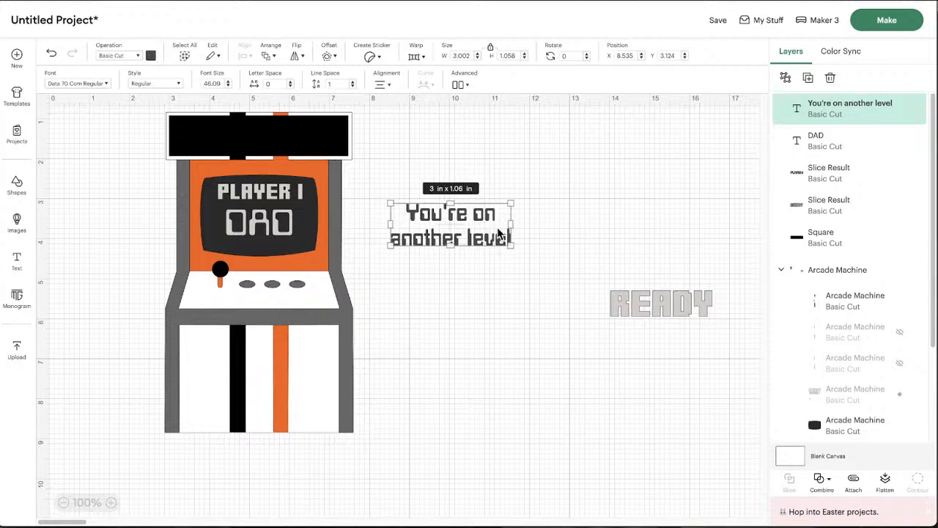
click(643, 261)
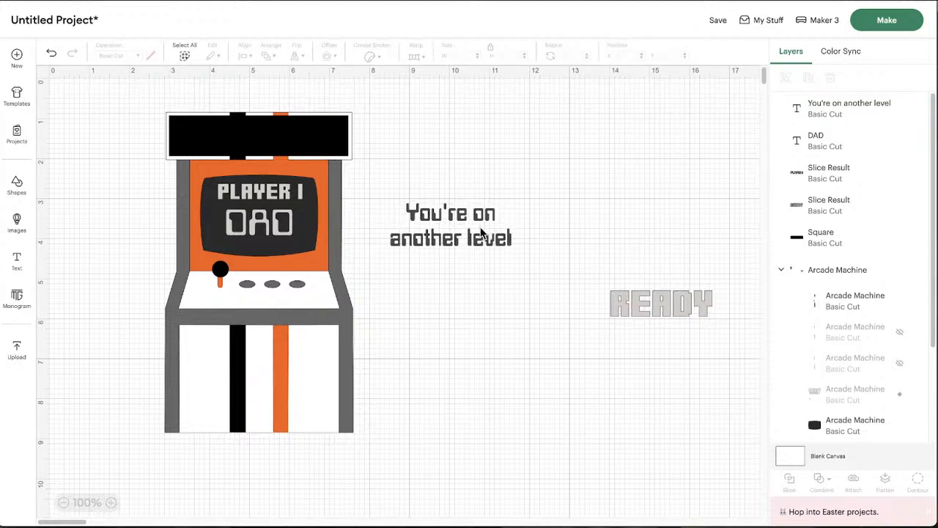
Step: Delete the phrase's second line so that the text reads only "You're on"
drag(481, 233, 422, 215)
double_click(517, 213)
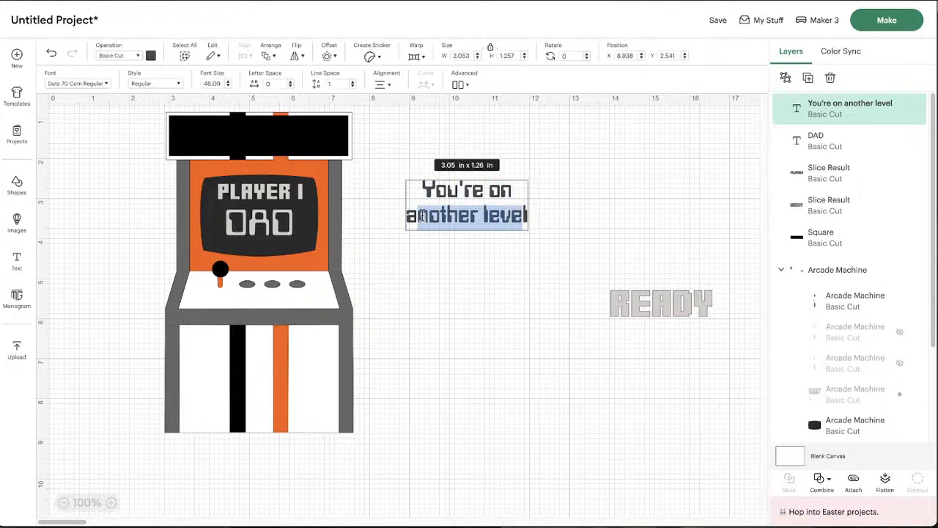
text(l)
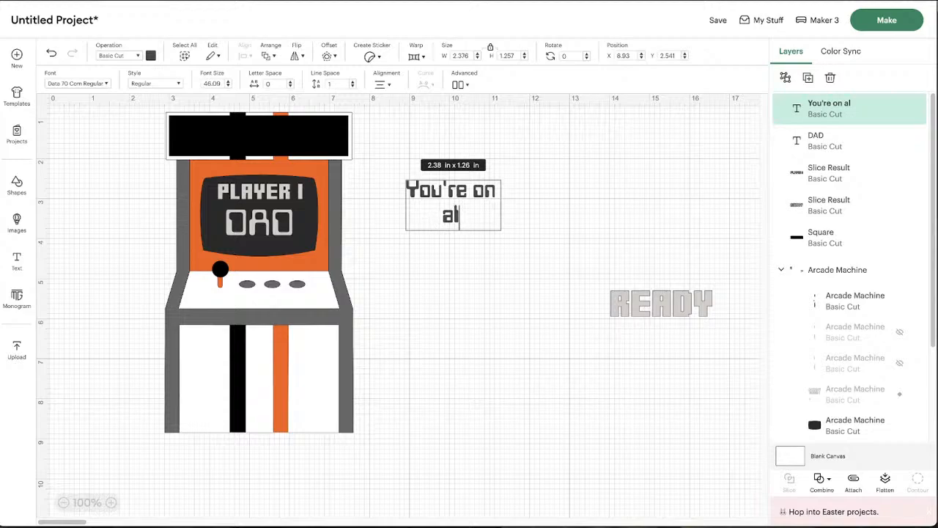
key(BackSpace)
key(BackSpace)
key(BackSpace)
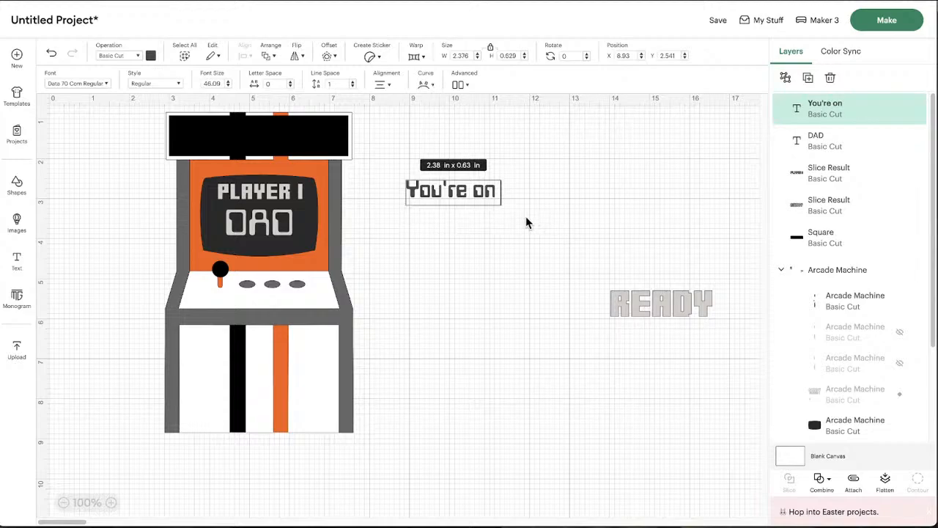
Step: Place "You're on" on the black marquee at about X 3.04, Y 0.96 and shrink it to about 2.1 by 0.41 in
click(521, 192)
drag(445, 192, 222, 131)
click(538, 207)
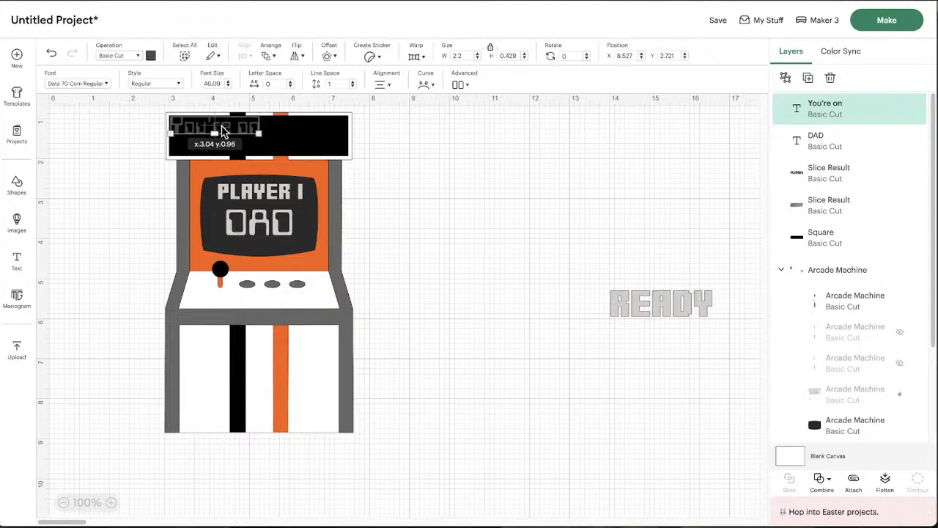
drag(223, 131, 224, 130)
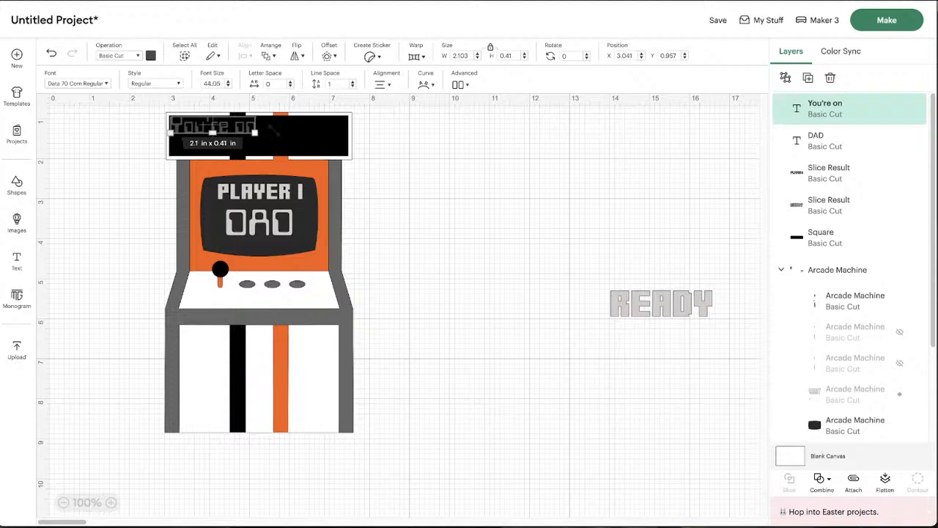
click(476, 153)
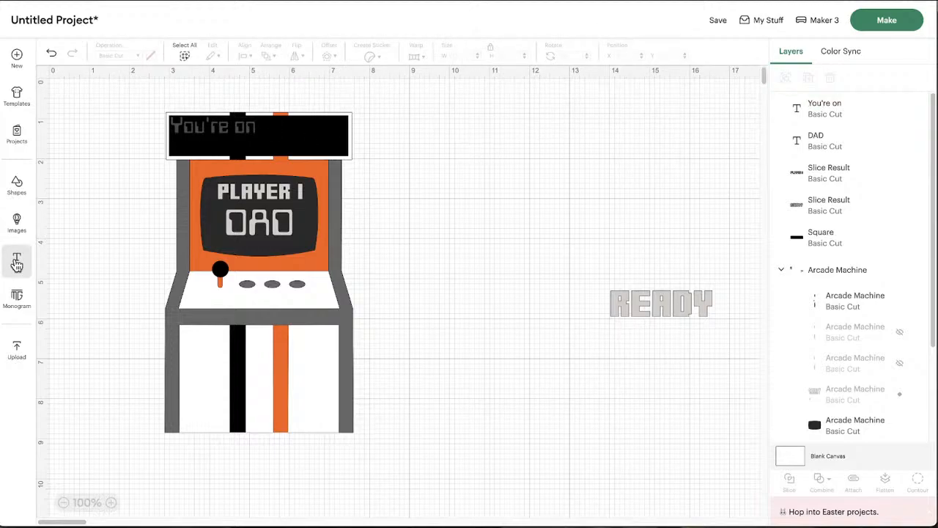
Step: Add a new text reading "another level" to the canvas
click(17, 258)
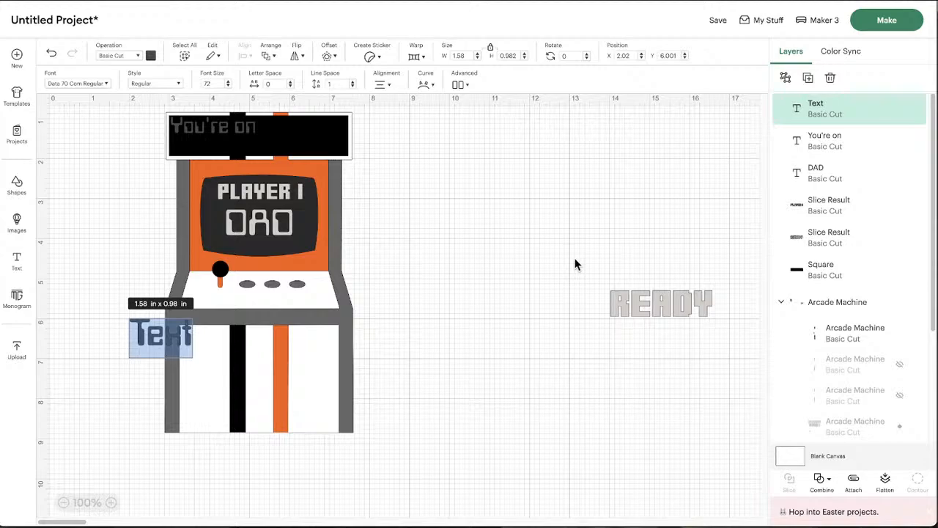
text(another)
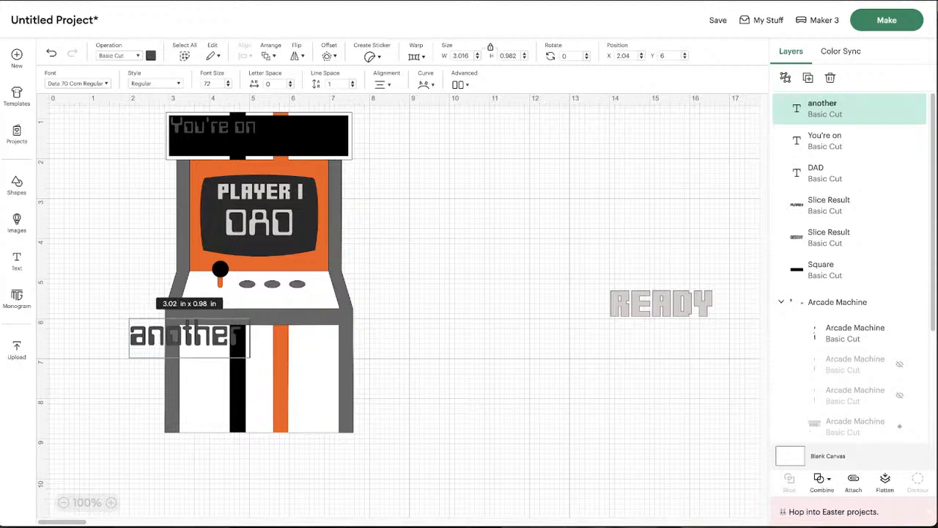
text( level)
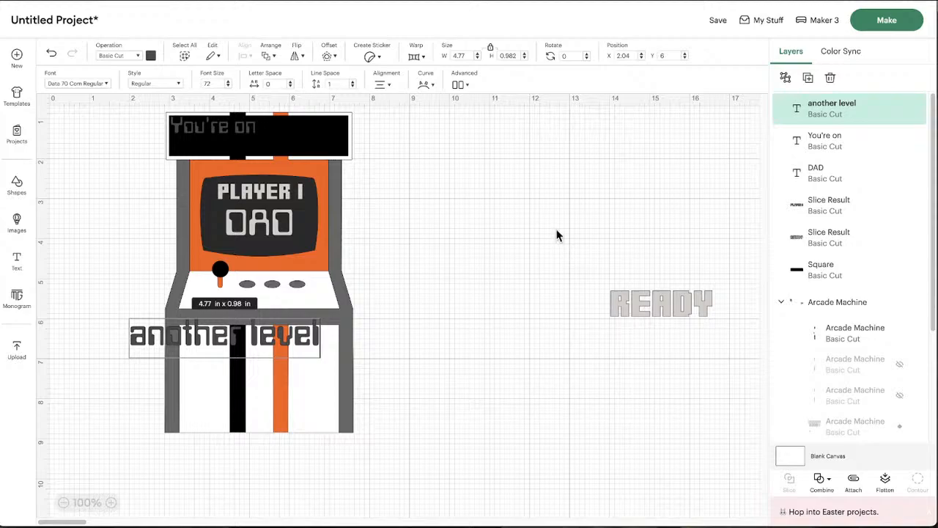
click(440, 279)
Step: Shrink "another level" to about 3.09 in wide and move it beside the machine to about X 10.04, Y 2.31
drag(268, 323, 407, 212)
drag(458, 231, 393, 226)
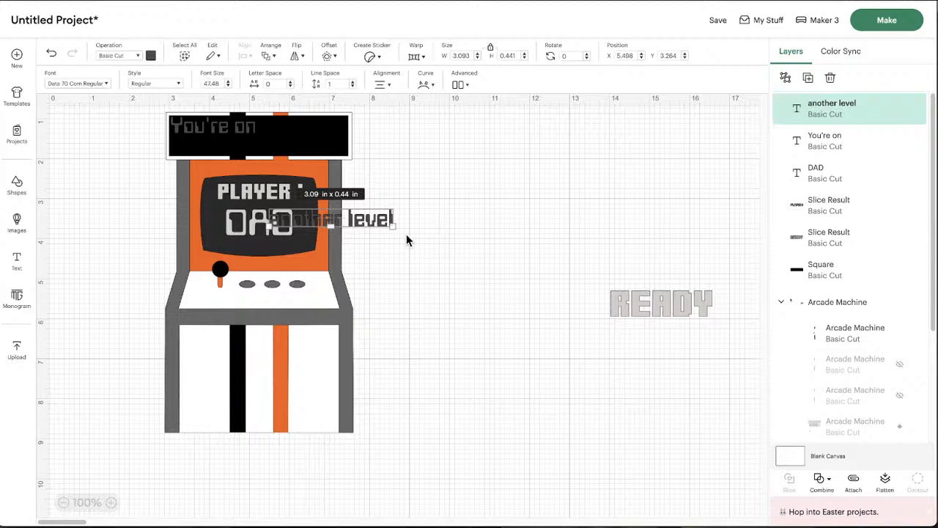
drag(330, 226, 497, 194)
click(476, 231)
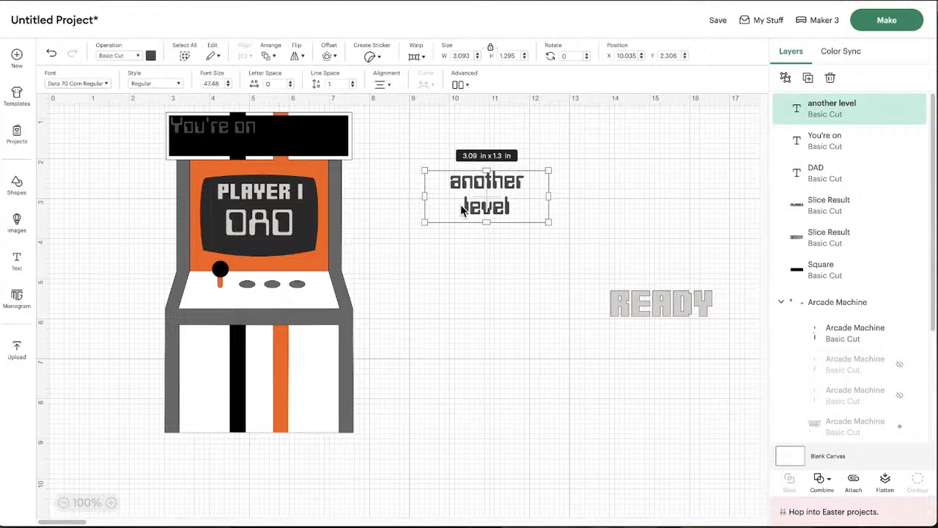
Step: Widen the "another level" text box to about 3.23 in so that both words fit on one line
double_click(463, 207)
click(463, 207)
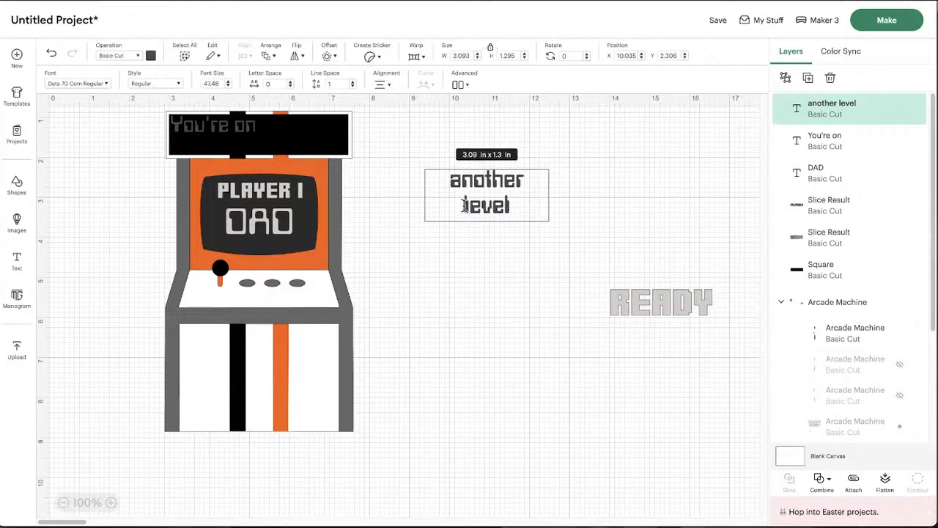
key(BackSpace)
key(Return)
click(603, 193)
drag(549, 191, 555, 192)
click(603, 220)
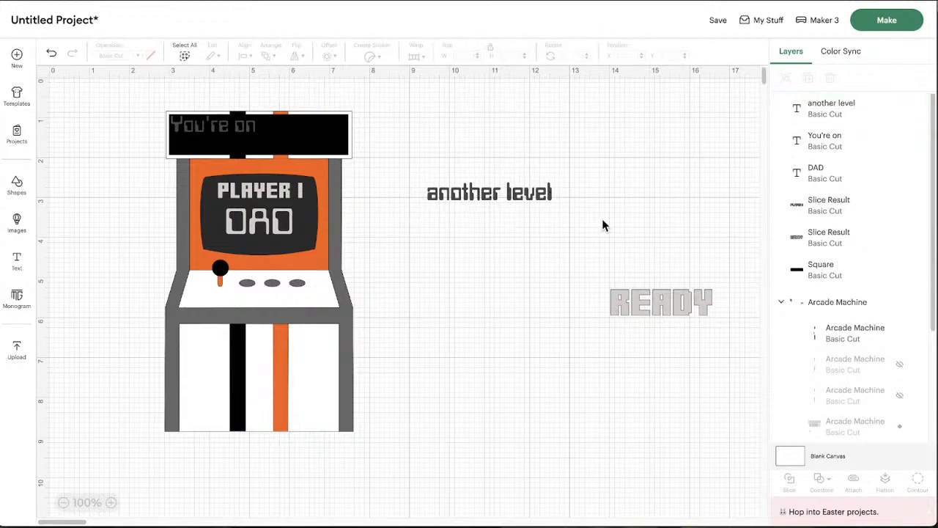
Step: Place "another level" on the black marquee below "You're on" at about X 4.28, Y 1.37
drag(491, 191, 285, 146)
click(429, 166)
click(251, 150)
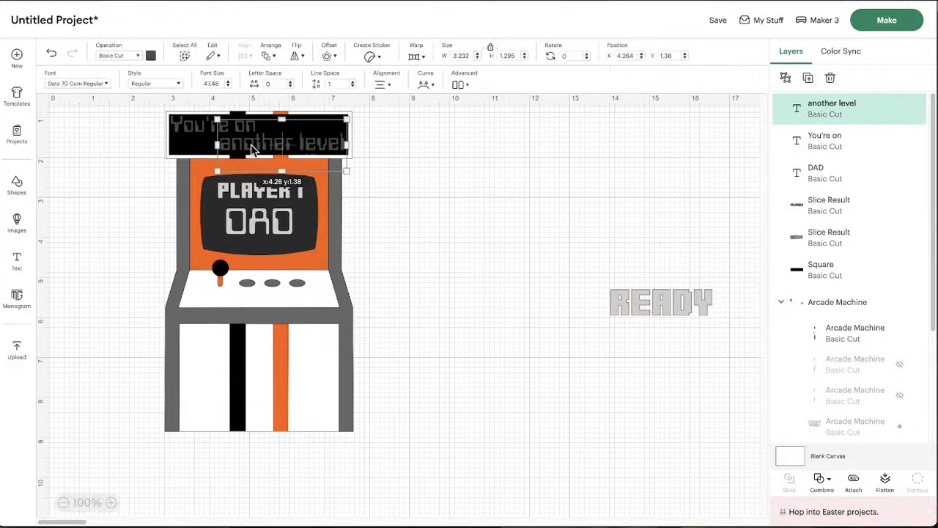
click(434, 203)
click(286, 148)
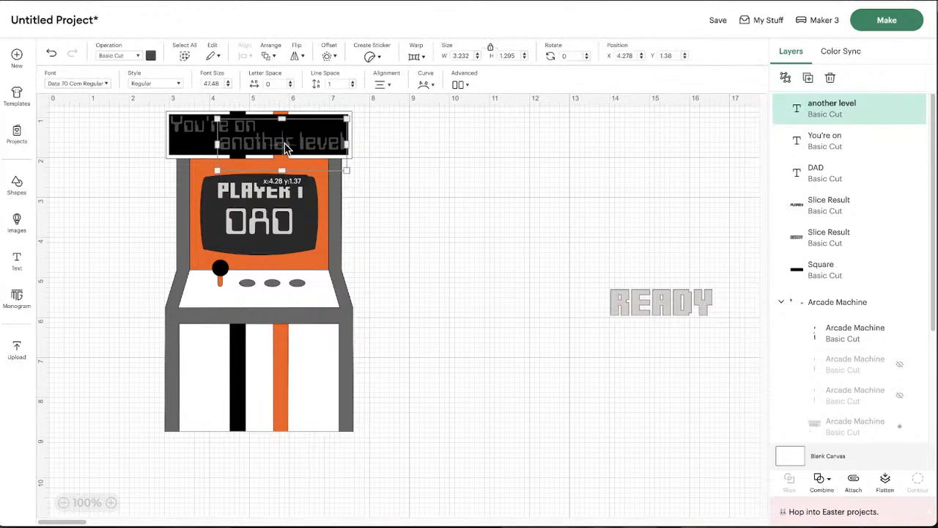
click(430, 183)
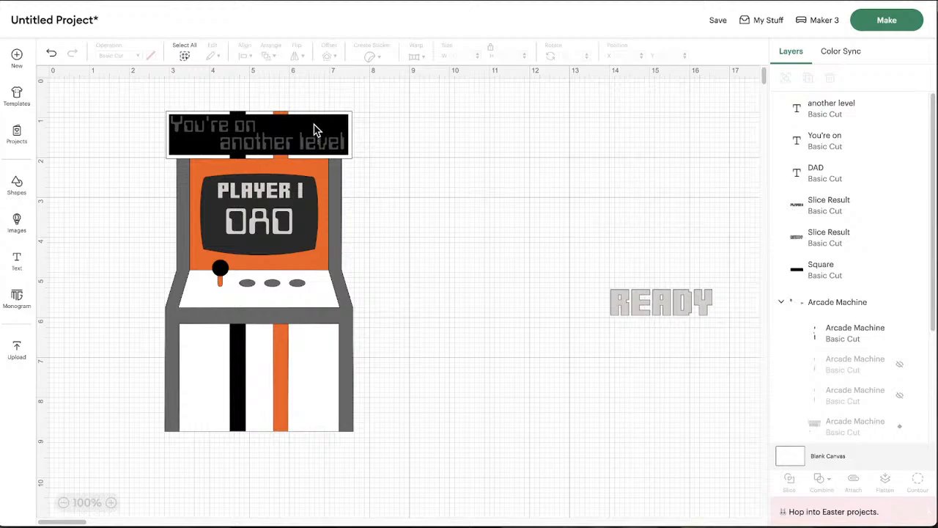
Step: Move the black rectangle and both marquee texts off the machine to about X 8.96, Y 0.86, keeping their arrangement
drag(318, 129, 521, 130)
drag(291, 148, 531, 147)
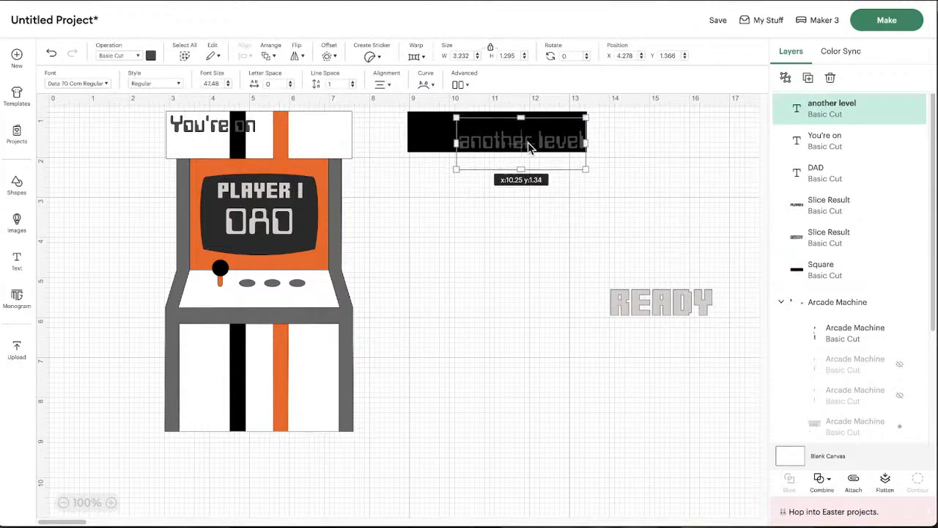
click(453, 328)
drag(168, 125, 424, 129)
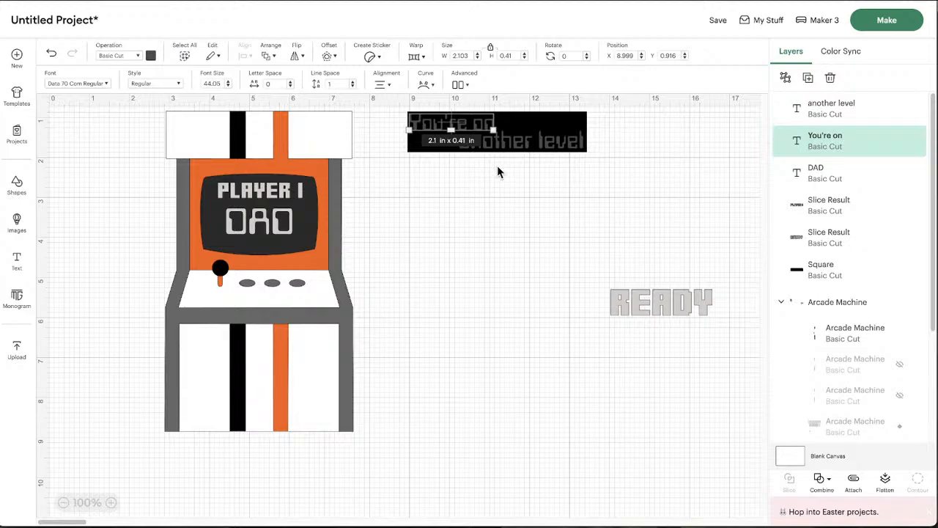
click(498, 170)
drag(539, 141, 540, 145)
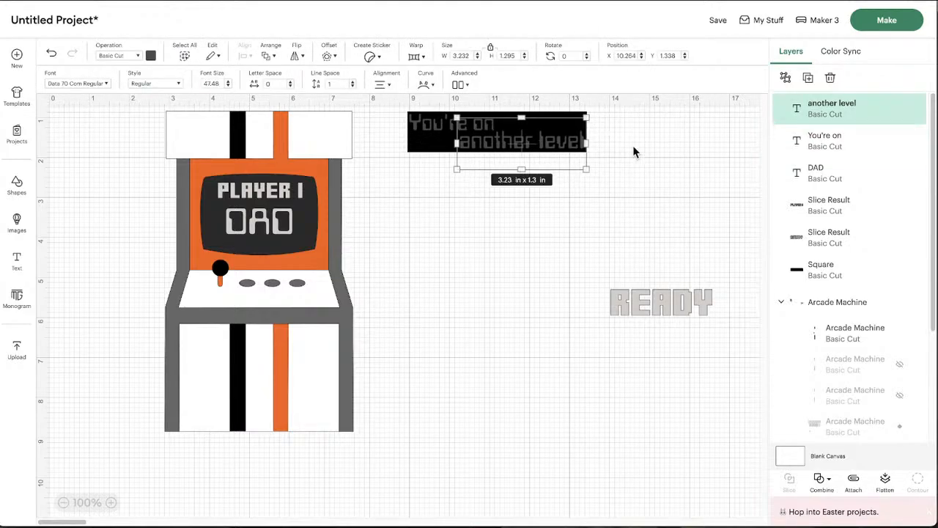
Step: Weld the letters of "another level" and of "You're on" as two separate shapes
click(822, 480)
click(848, 357)
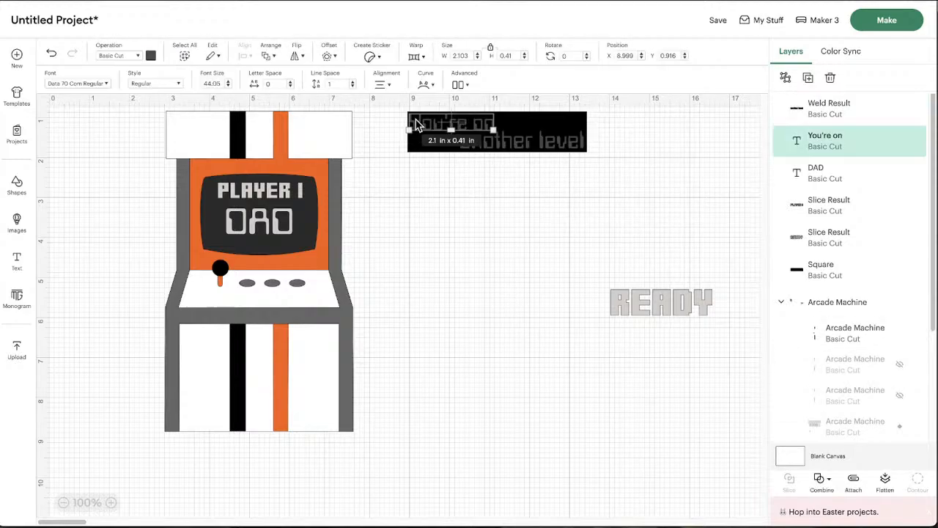
click(821, 482)
click(845, 359)
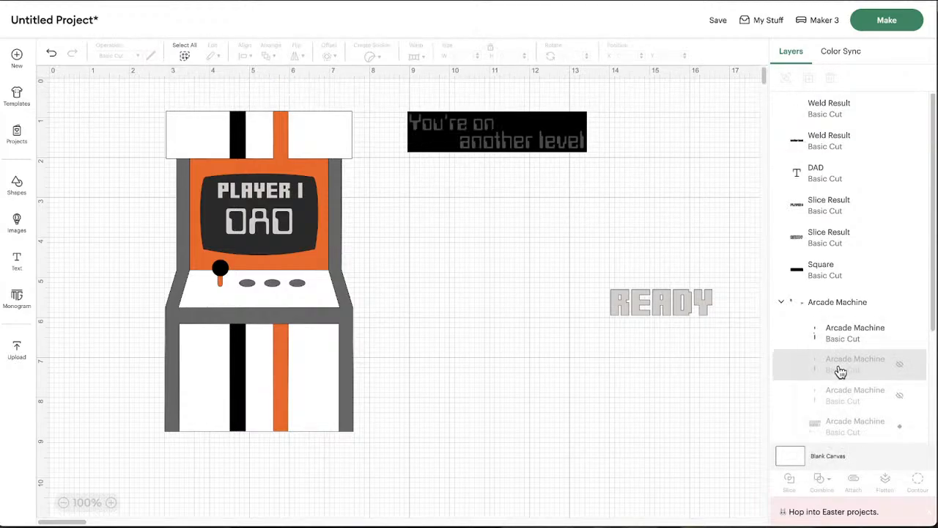
Step: Slice the welded "another level" and the welded "You're on" out of the black rectangle, one after the other
click(561, 147)
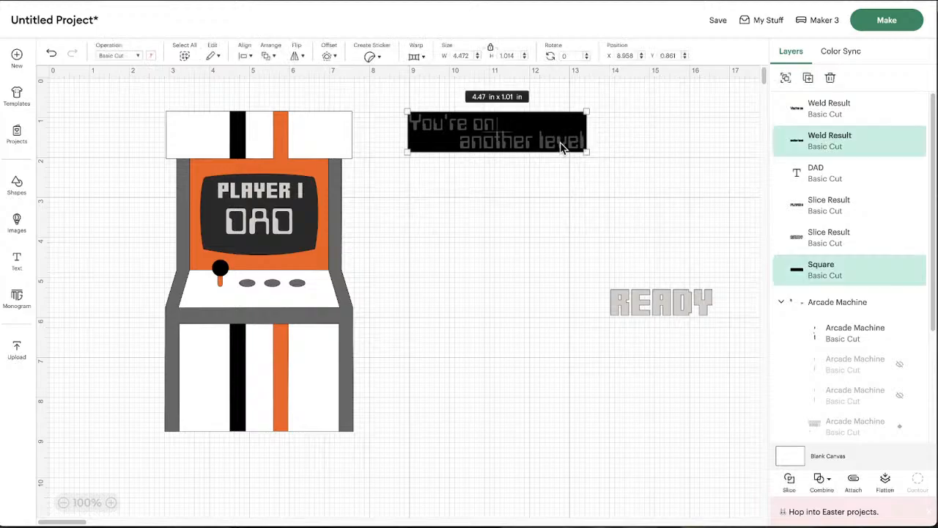
click(789, 481)
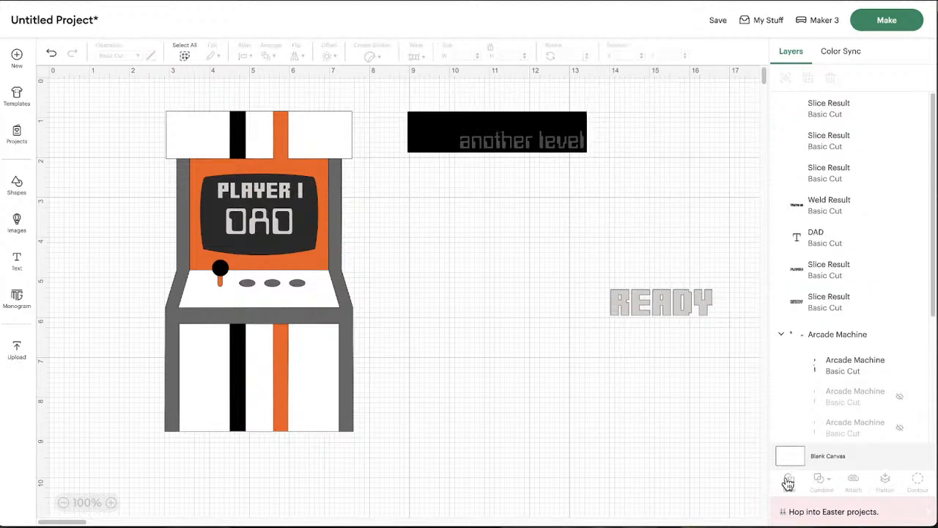
drag(398, 112, 442, 123)
click(790, 480)
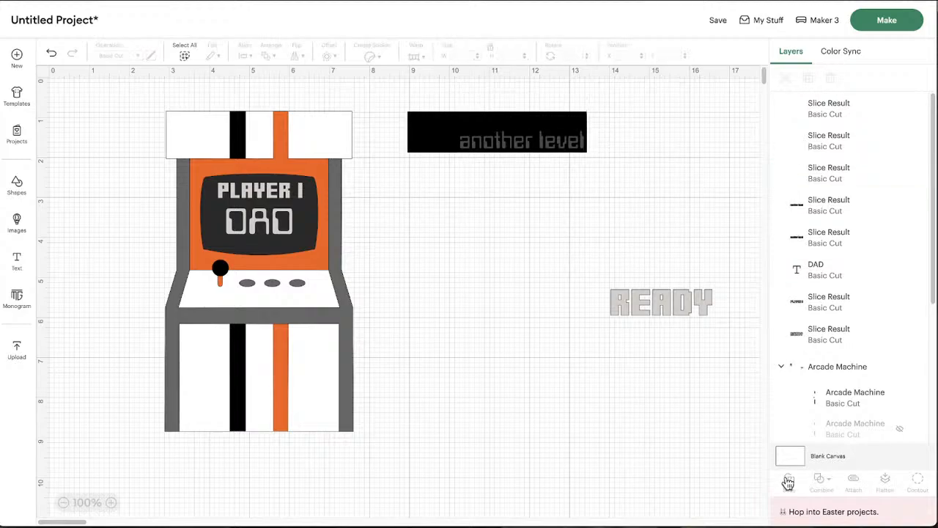
Step: Move the sliced black rectangle below the leftover letters to about X 9.15, Y 3.01
drag(532, 125, 544, 232)
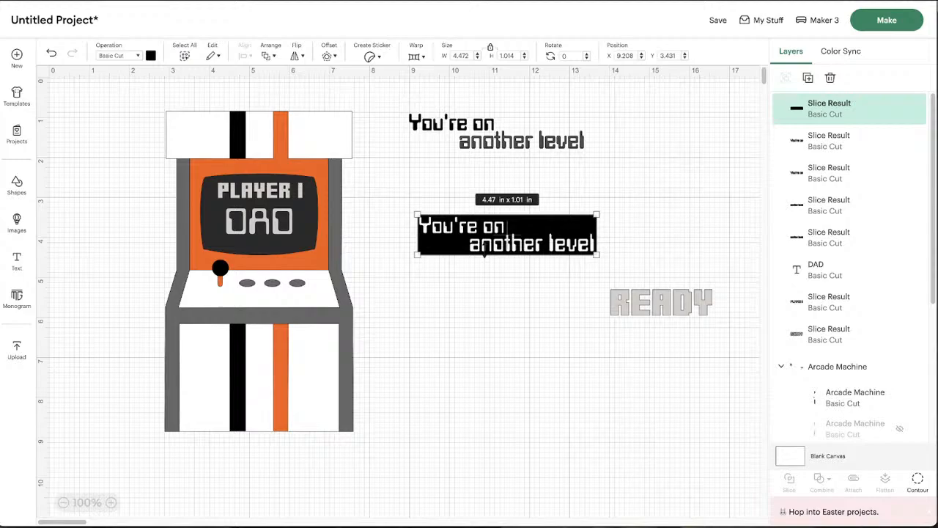
scroll(535, 255, right, 2)
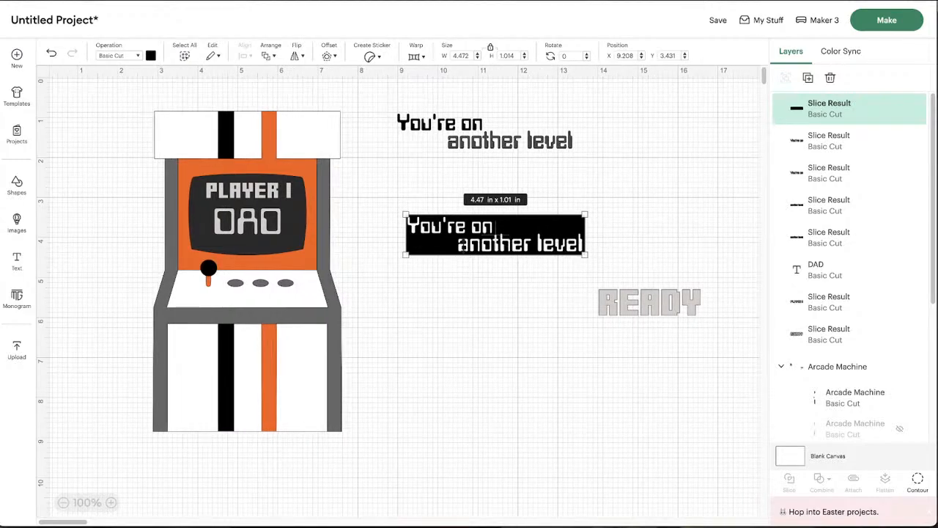
click(478, 289)
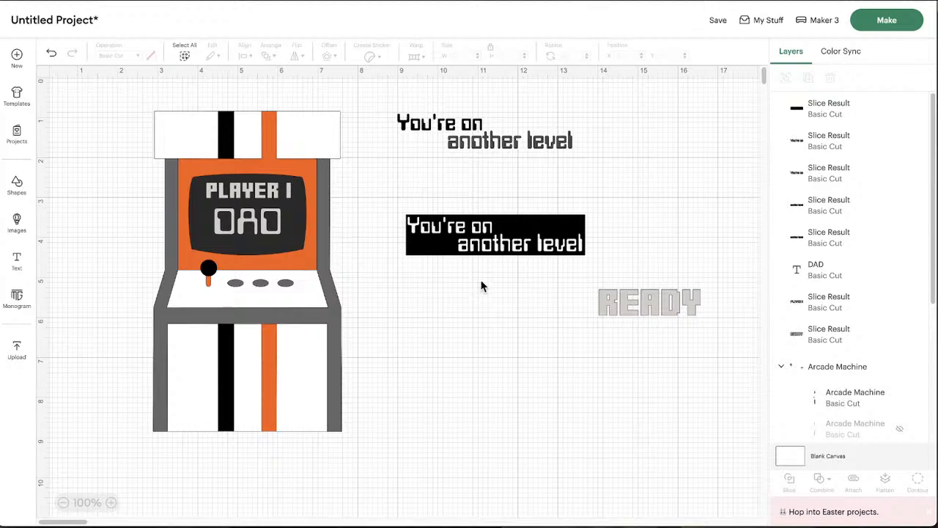
scroll(482, 286, left, 2)
drag(549, 230, 549, 212)
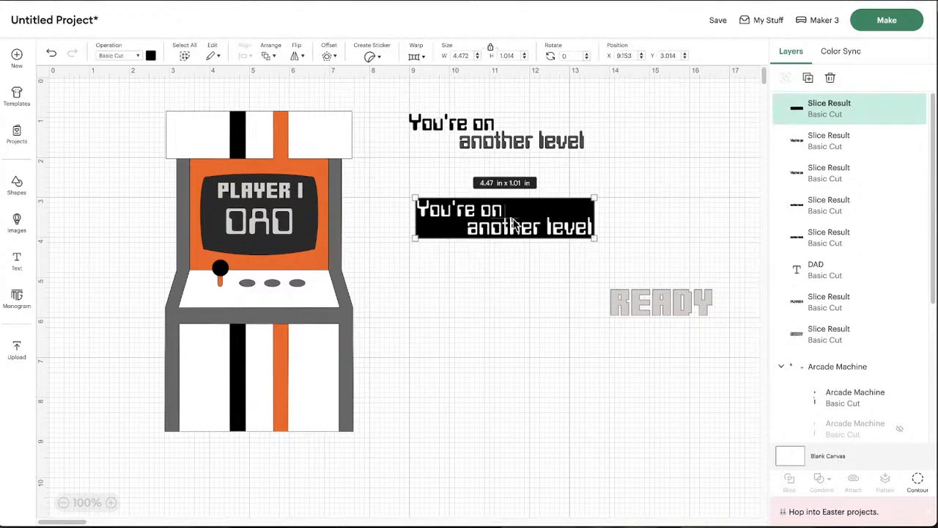
Step: Delete the leftover sliced copies of "You're on" and "another level" above the black rectangle
click(470, 130)
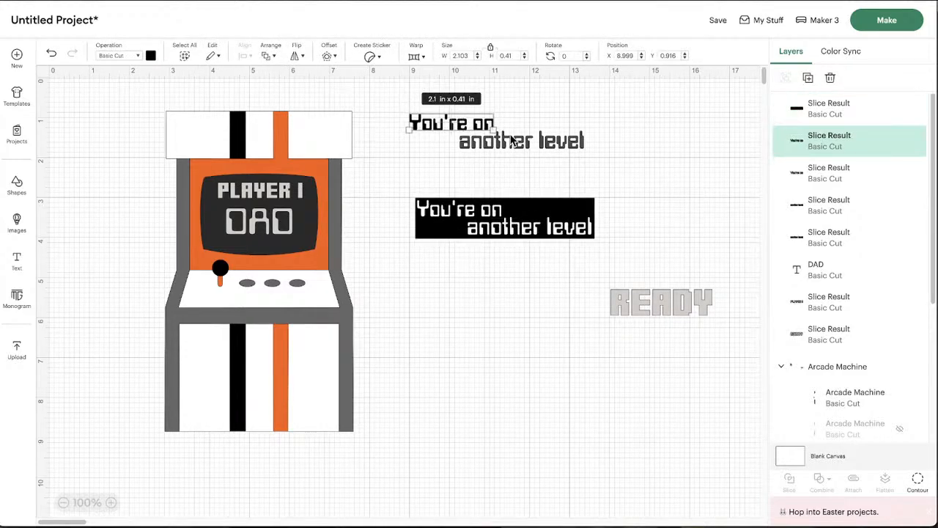
key(Delete)
click(540, 146)
key(Delete)
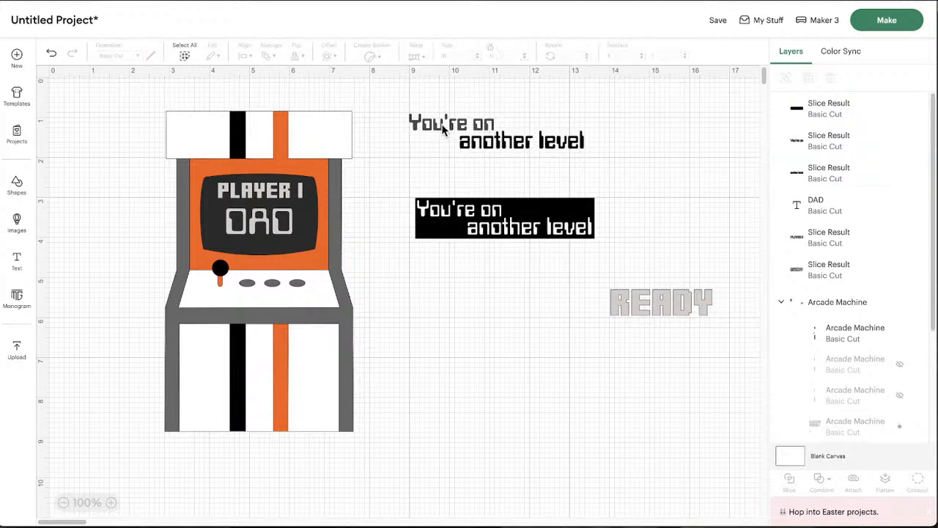
click(443, 130)
key(Delete)
click(513, 142)
key(Delete)
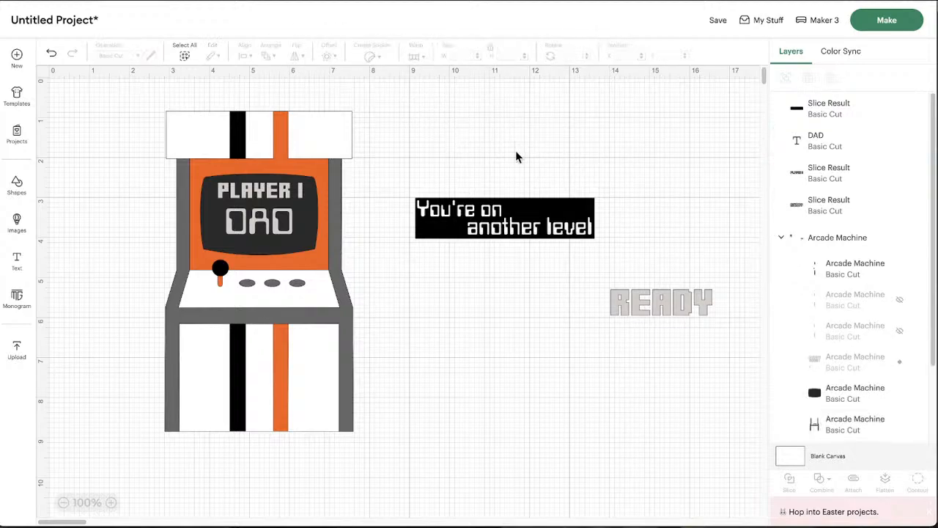
Step: Duplicate the sliced black rectangle and move the copy above the original to about X 11.07, Y 1.28
click(525, 207)
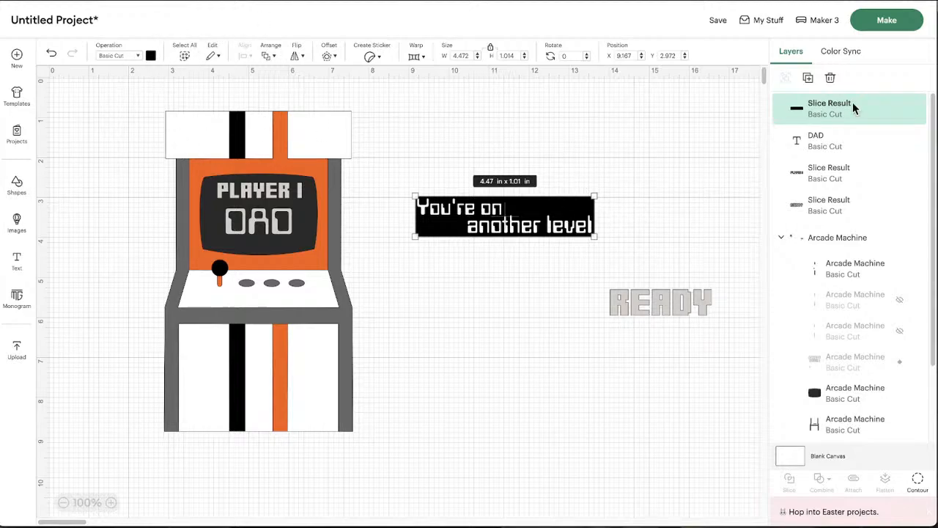
click(808, 78)
drag(550, 234, 604, 144)
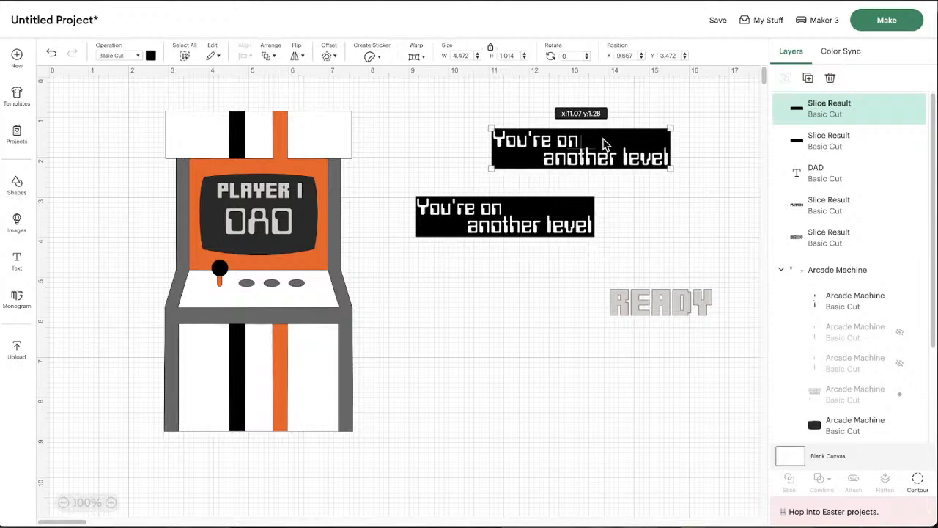
Step: Hide all contours of the duplicated rectangle to make it solid and recolor it orange
click(917, 482)
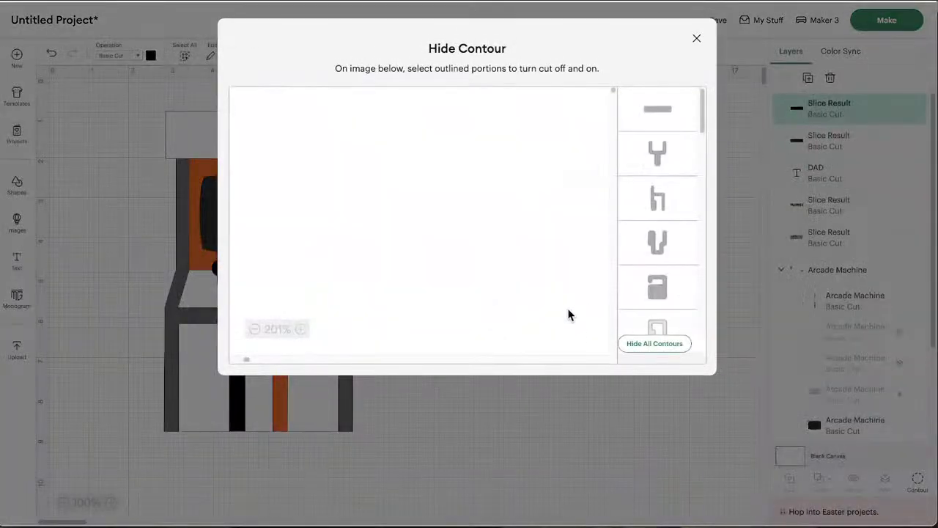
click(635, 344)
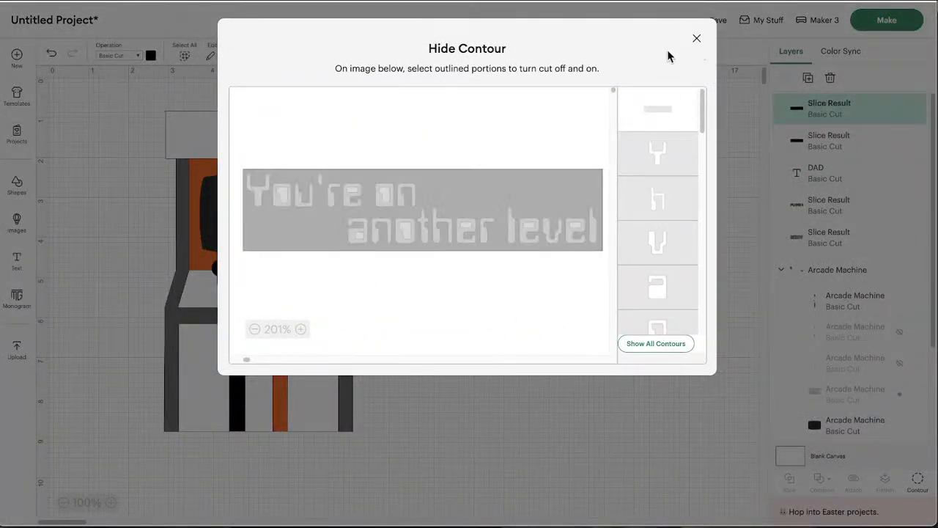
click(697, 39)
drag(618, 161, 593, 149)
click(149, 57)
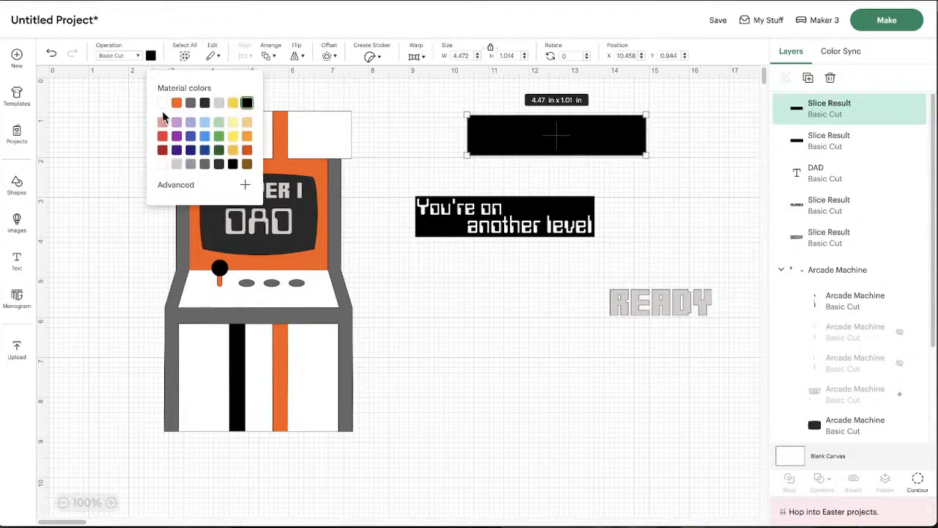
click(176, 102)
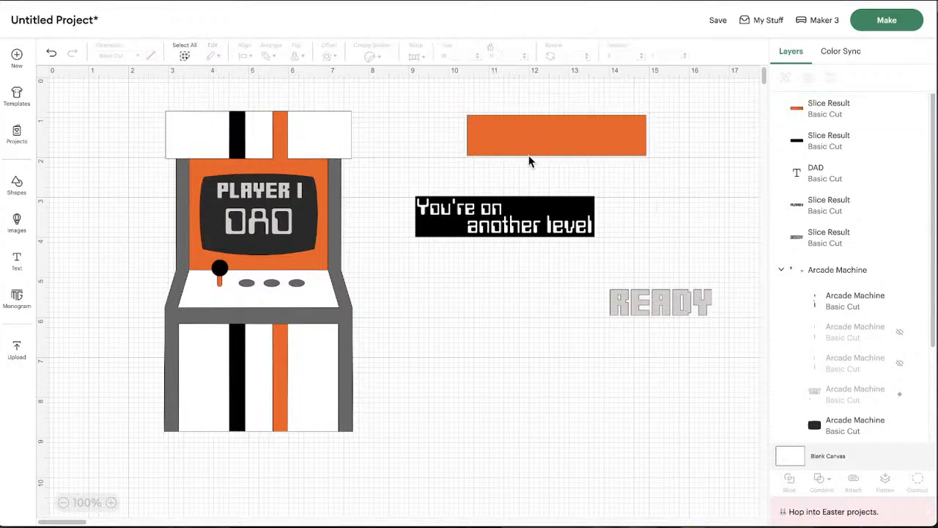
Step: Place the orange rectangle above the black sign, bring the sign to the front and lay it exactly over the orange one
drag(530, 159, 478, 163)
click(485, 221)
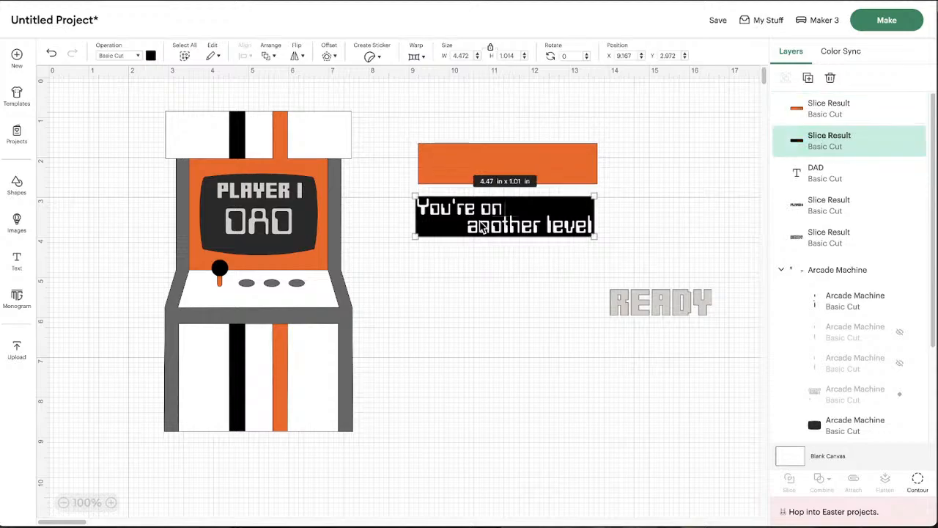
right_click(486, 221)
click(513, 304)
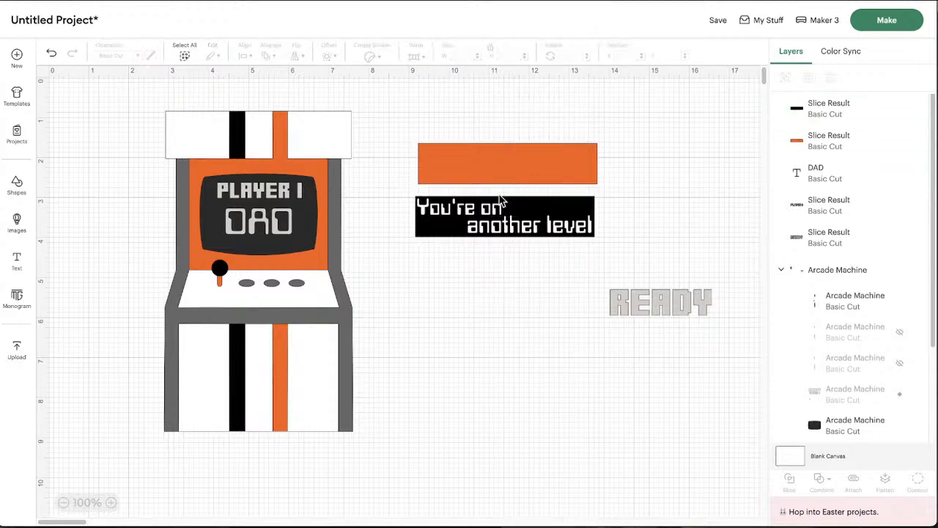
drag(492, 220, 494, 175)
click(477, 245)
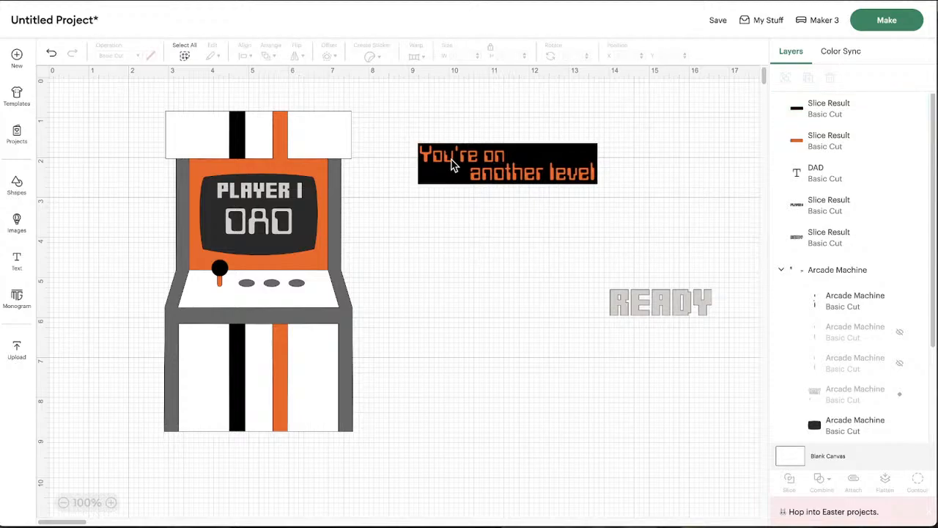
Step: Search the image library for "car" and add the black vintage muscle car image to the canvas
click(16, 227)
click(124, 61)
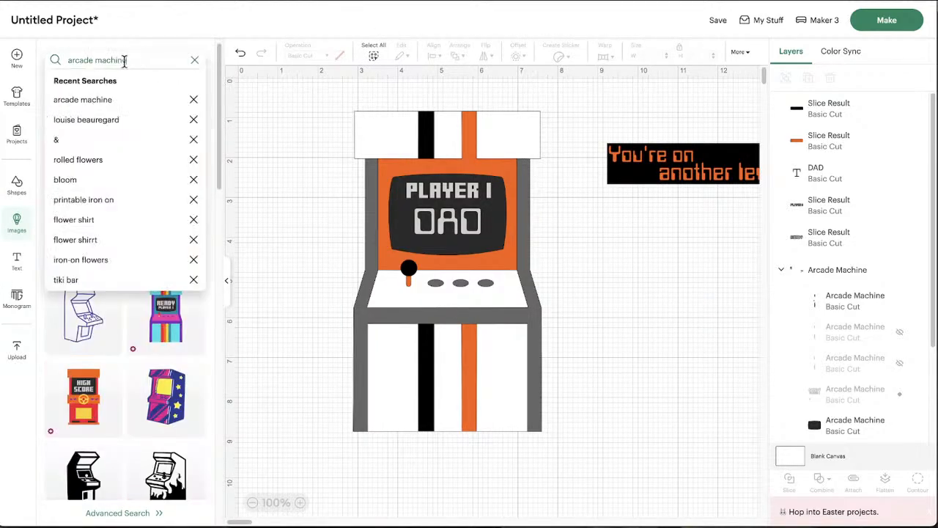
key(ctrl+a)
text(car)
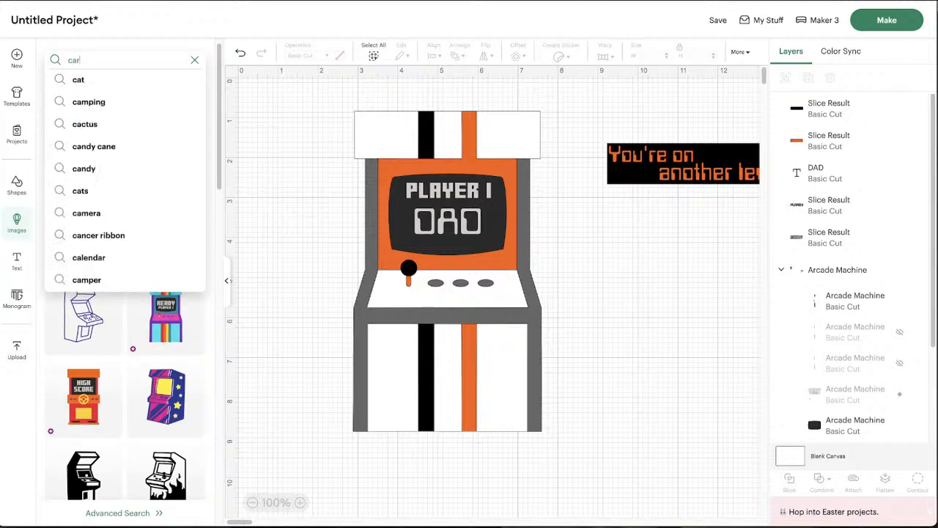
key(Return)
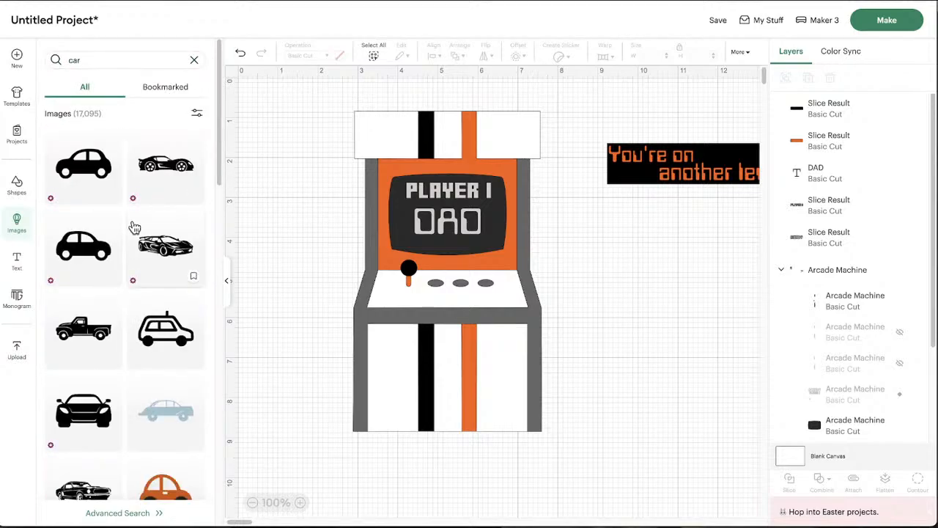
scroll(119, 224, down, 1)
scroll(117, 224, down, 3)
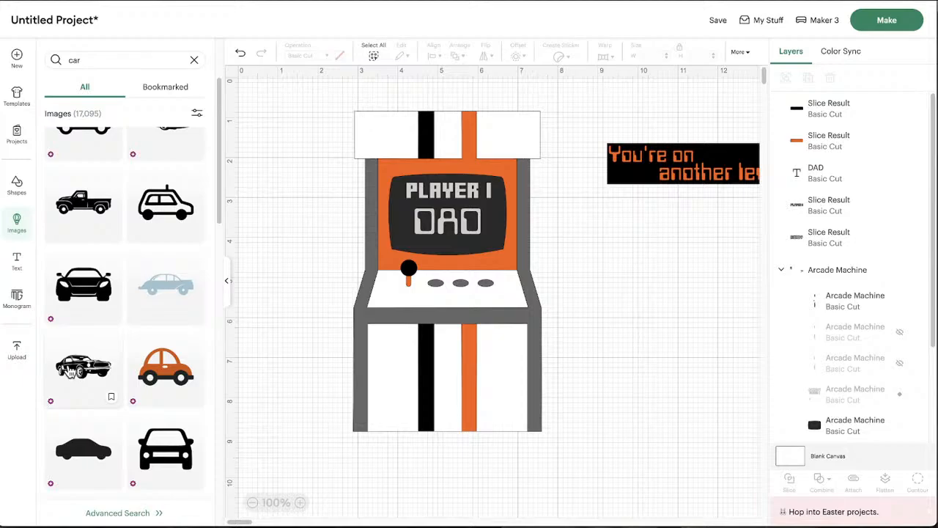
click(68, 371)
Step: Move the vintage car off the arcade machine and shrink it to about 1.54 × 0.55 in below the marquee sign
drag(591, 279, 653, 295)
drag(314, 394, 676, 239)
drag(724, 220, 389, 351)
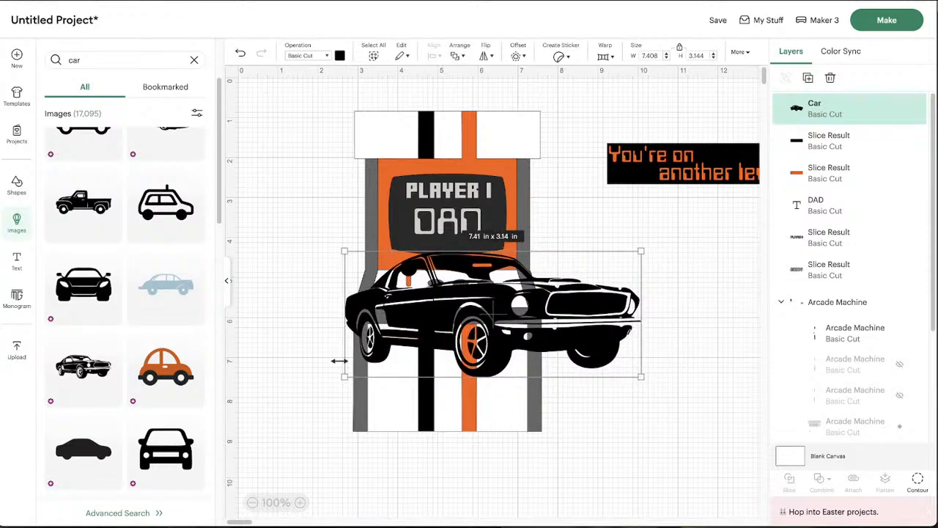
drag(343, 378, 569, 282)
click(227, 280)
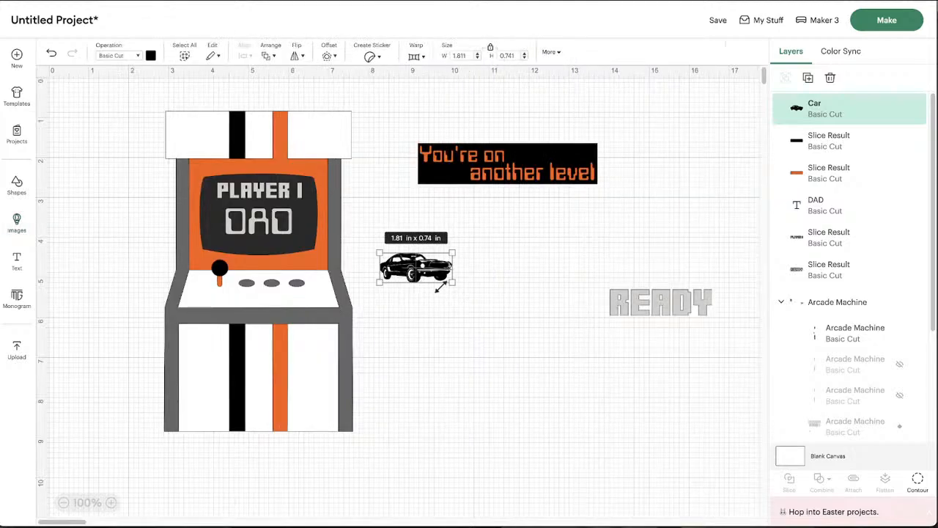
drag(381, 252, 389, 257)
drag(354, 283, 367, 279)
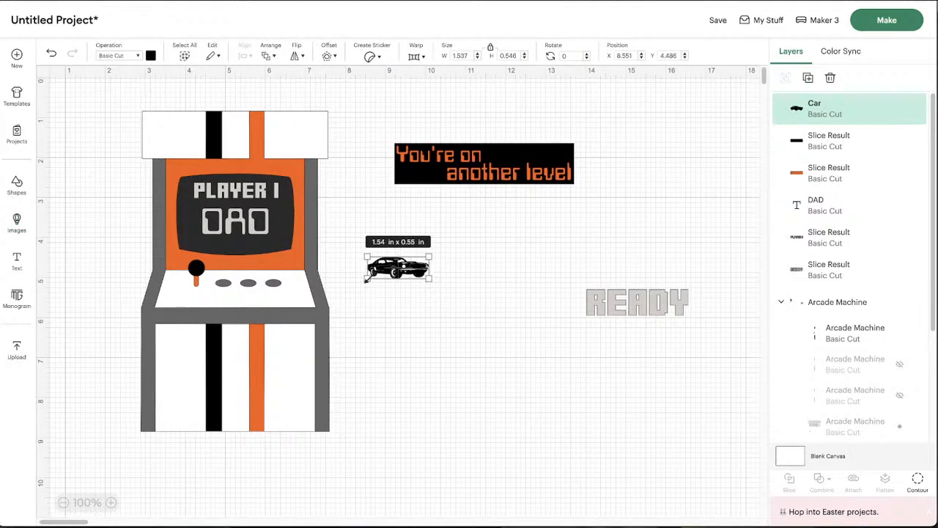
Step: Recolor the small car white
click(150, 55)
click(162, 103)
click(469, 253)
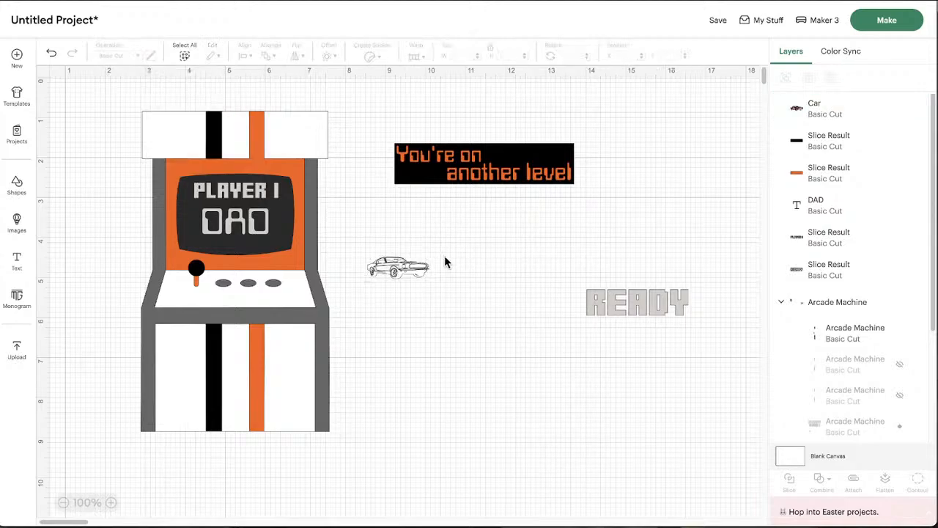
Step: Enlarge the white car to about 9.39 × 3.34 in and move it below the marquee sign
drag(399, 271, 618, 377)
drag(595, 338, 432, 369)
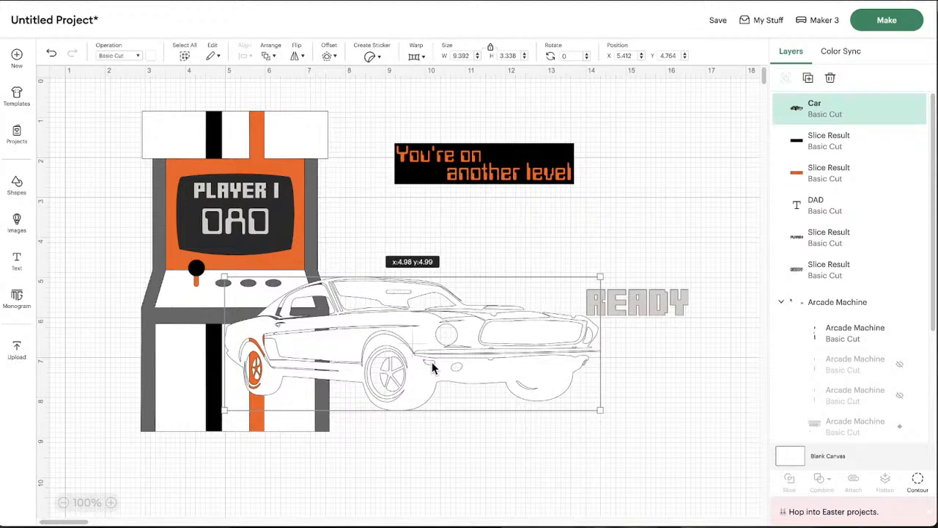
drag(432, 369, 464, 363)
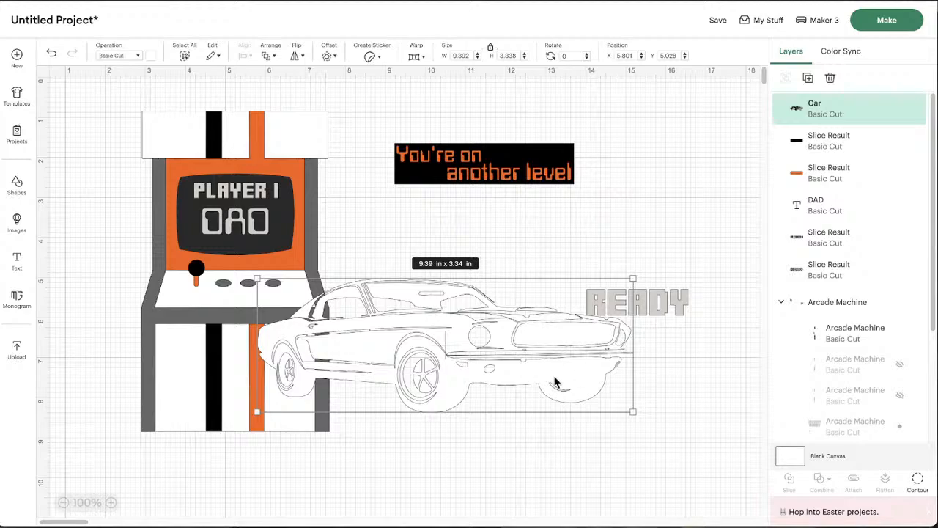
drag(555, 382, 530, 404)
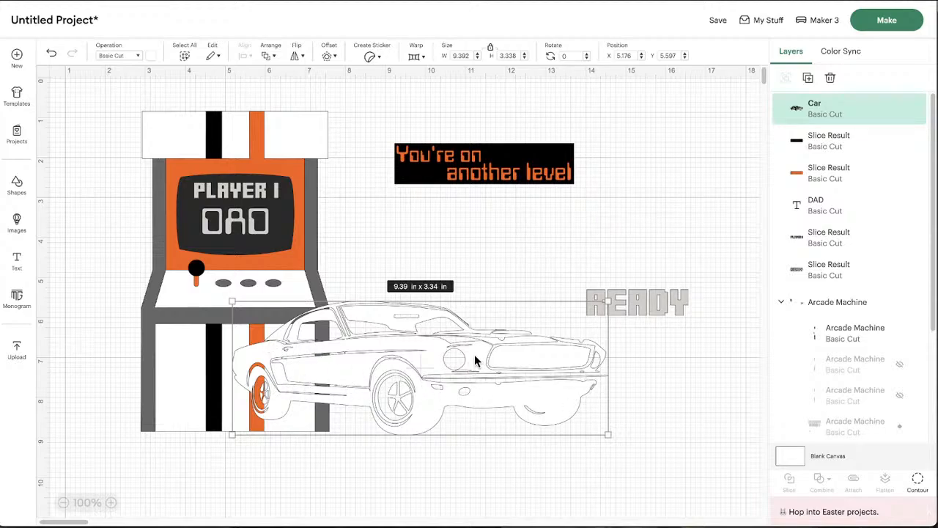
mouse_move(474, 354)
mouse_down()
mouse_move(491, 309)
mouse_move(552, 245)
mouse_up()
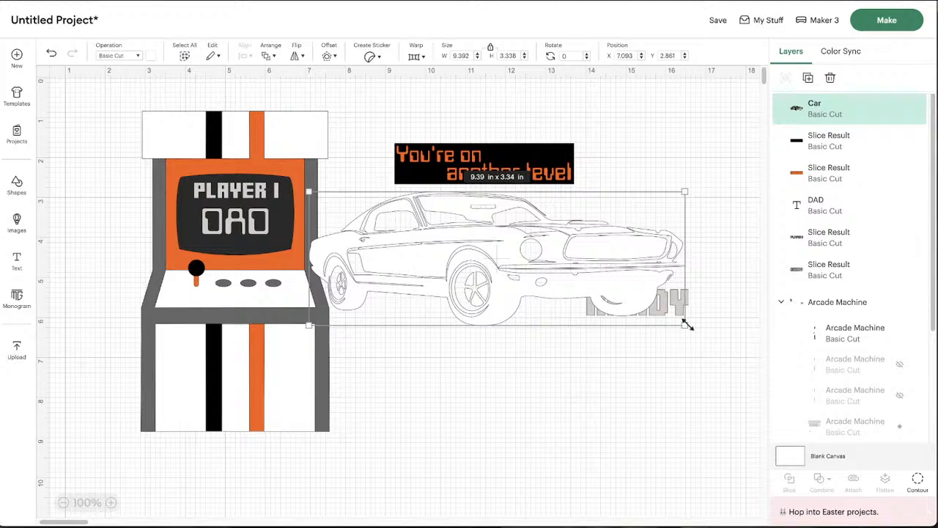
Step: Shrink the white car to about 4.7 × 1.67 in, reposition it below the sign and delete it
drag(687, 324, 492, 258)
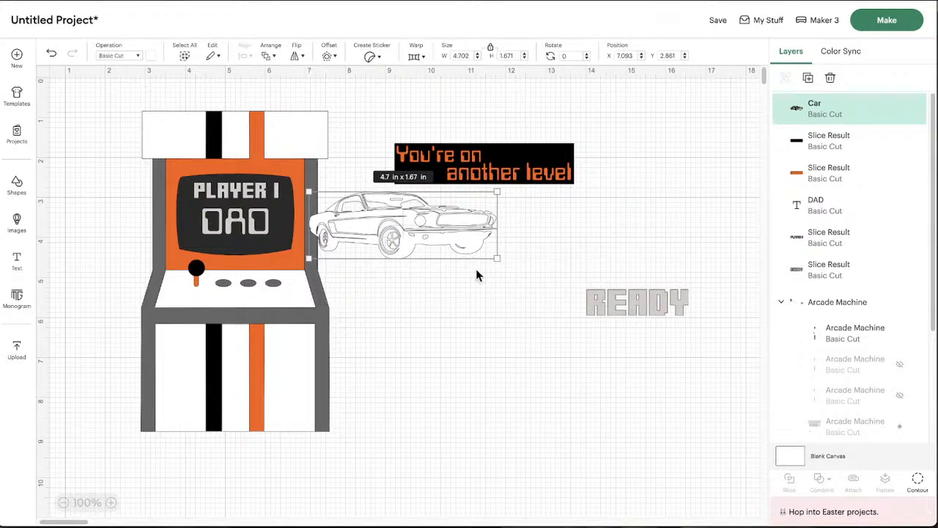
drag(423, 237, 506, 278)
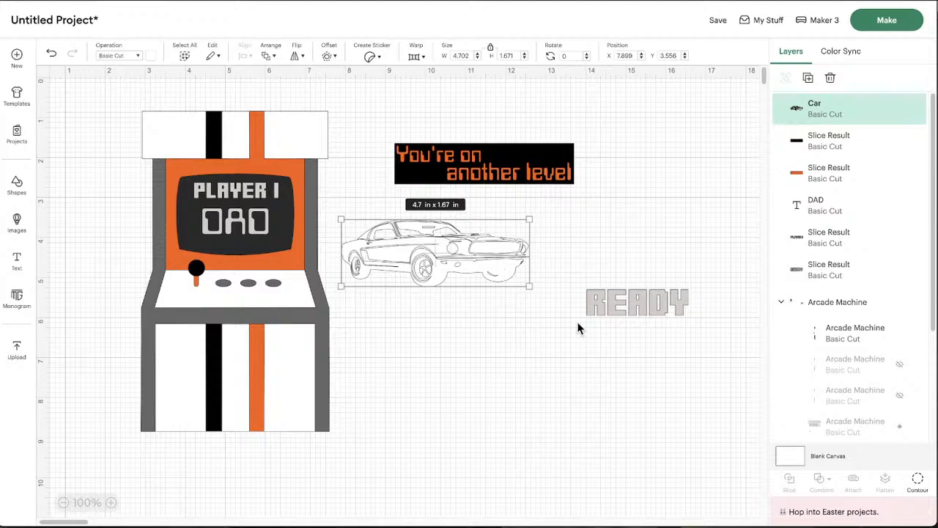
drag(455, 248, 464, 261)
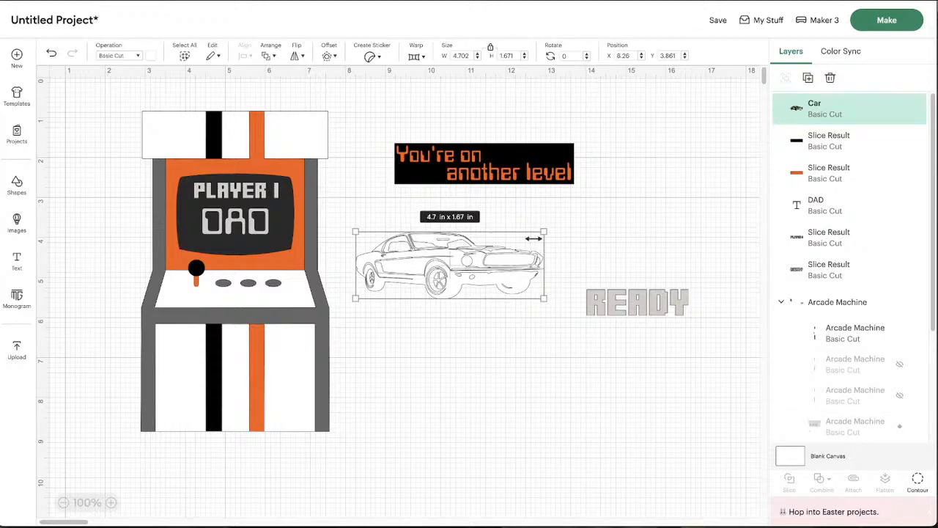
key(Delete)
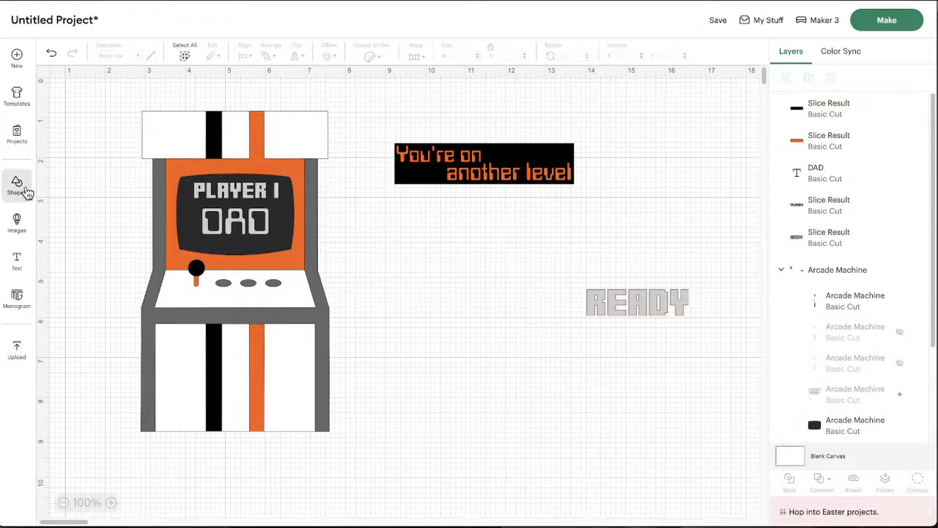
Step: Search the image library for "mustang" and look through the results for a suitable car
click(16, 220)
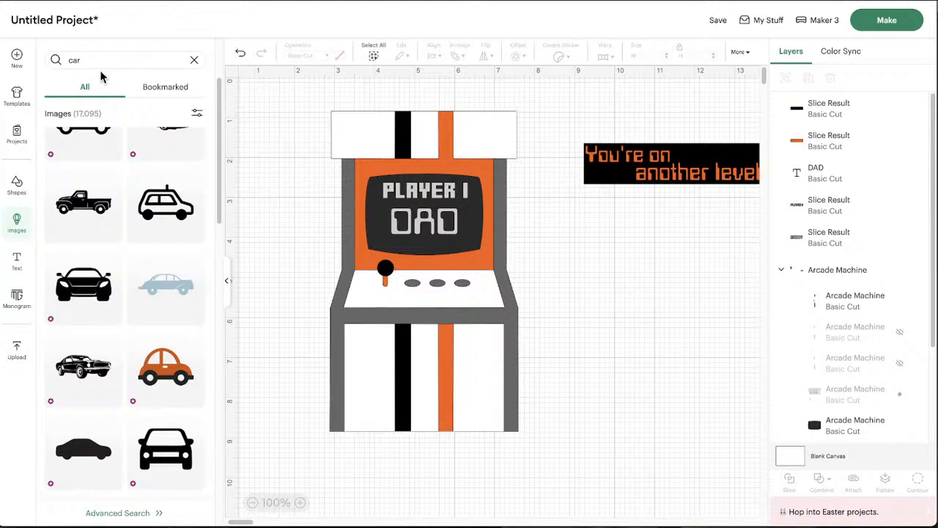
click(45, 66)
key(BackSpace)
key(BackSpace)
key(BackSpace)
text(mu)
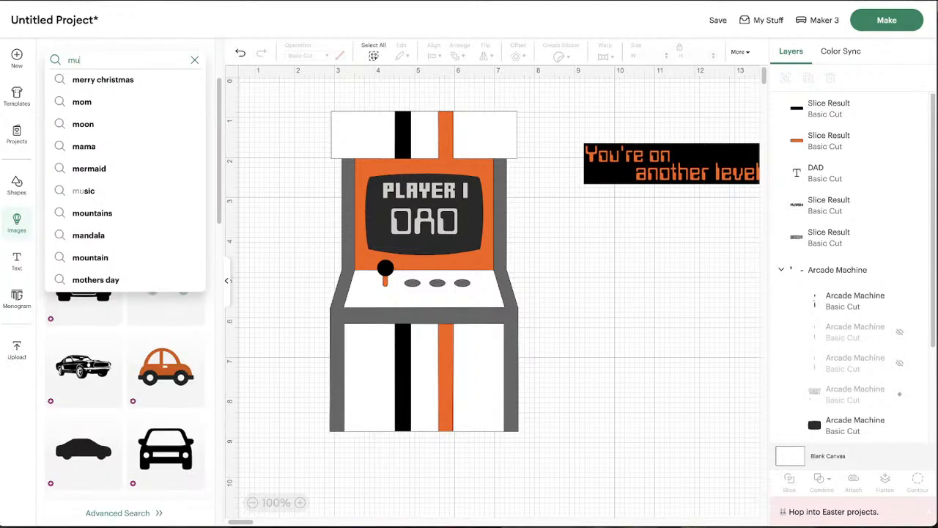
text(stang)
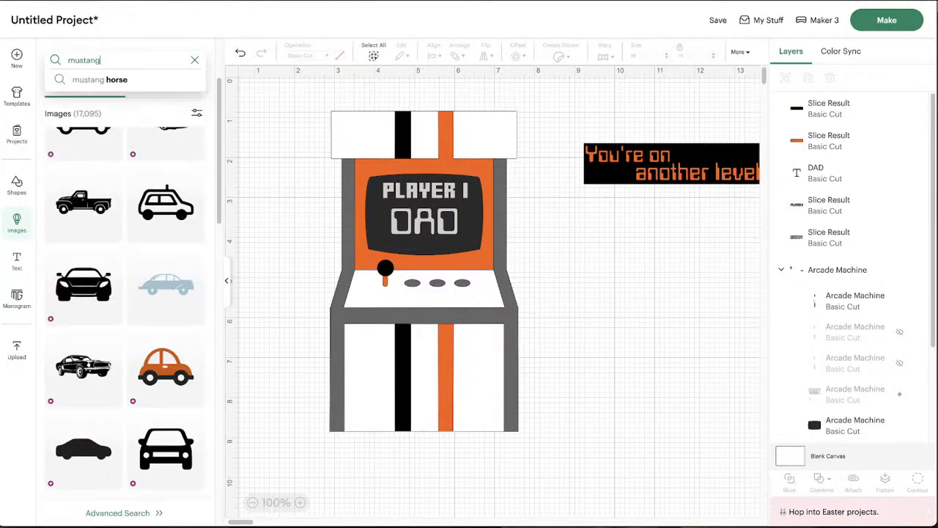
key(Return)
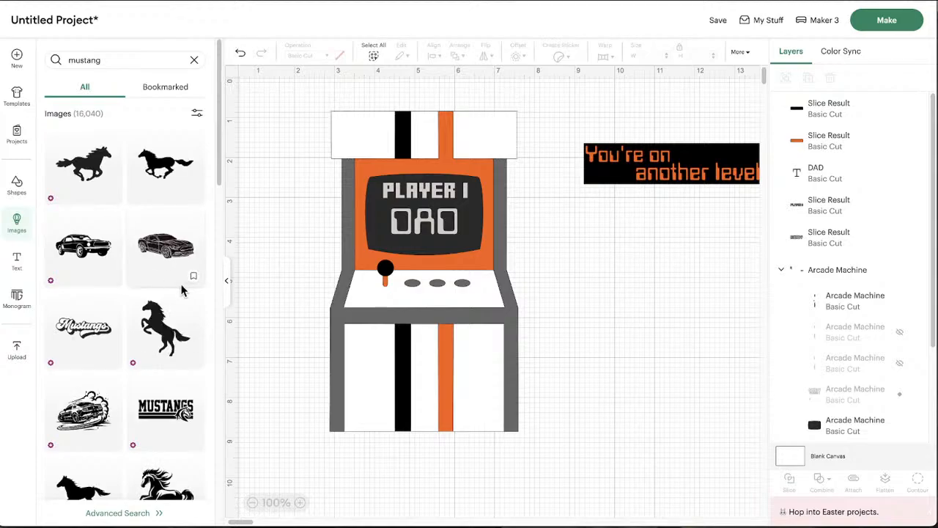
scroll(90, 251, down, 1)
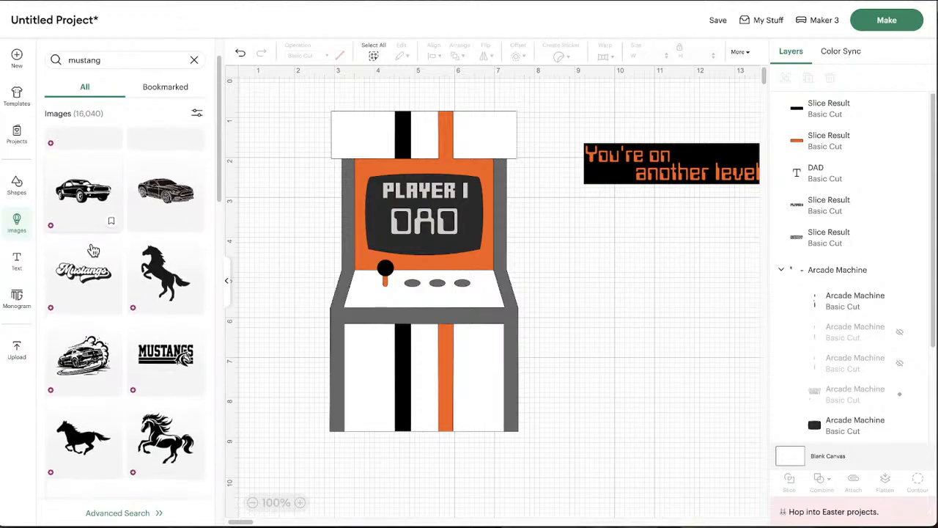
scroll(93, 251, down, 5)
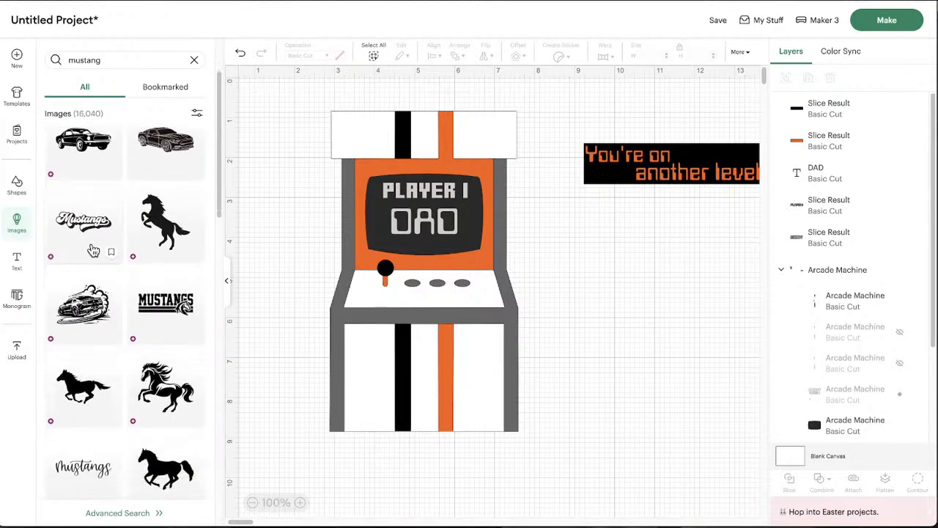
scroll(93, 251, down, 5)
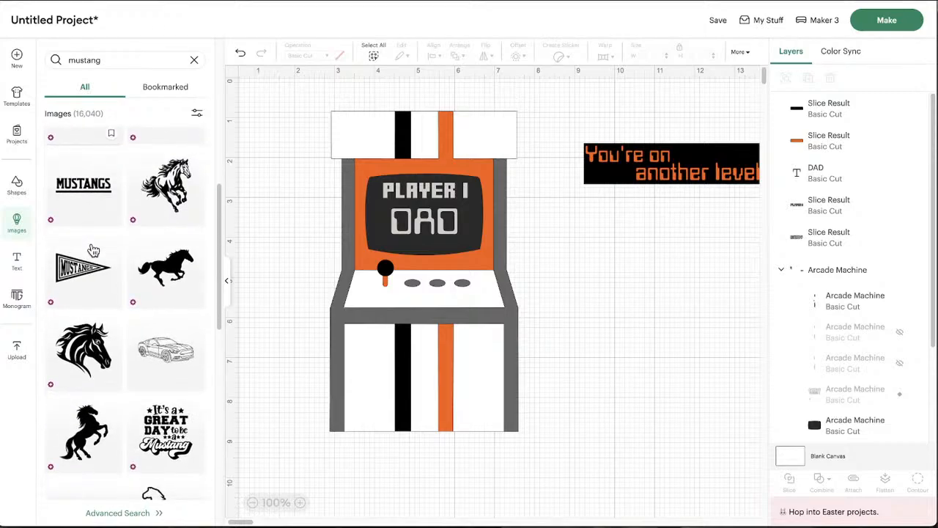
scroll(125, 253, up, 3)
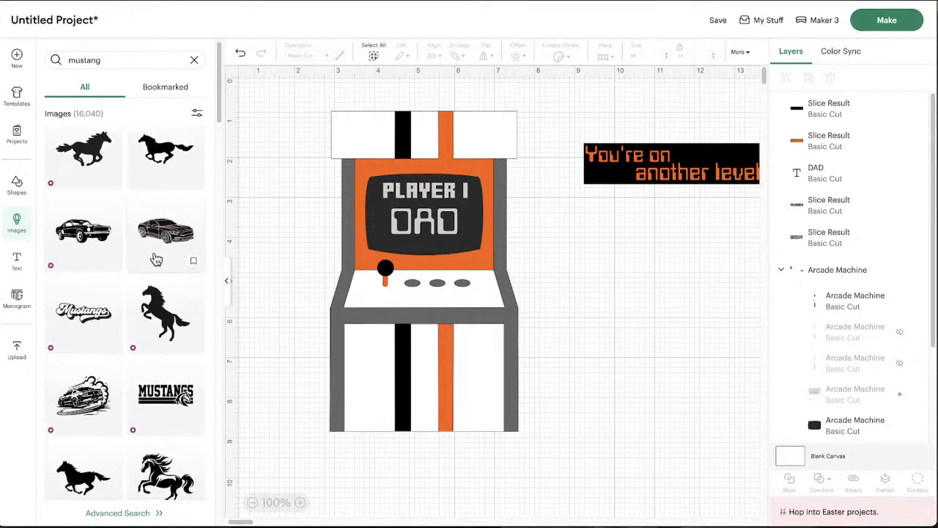
scroll(110, 296, up, 1)
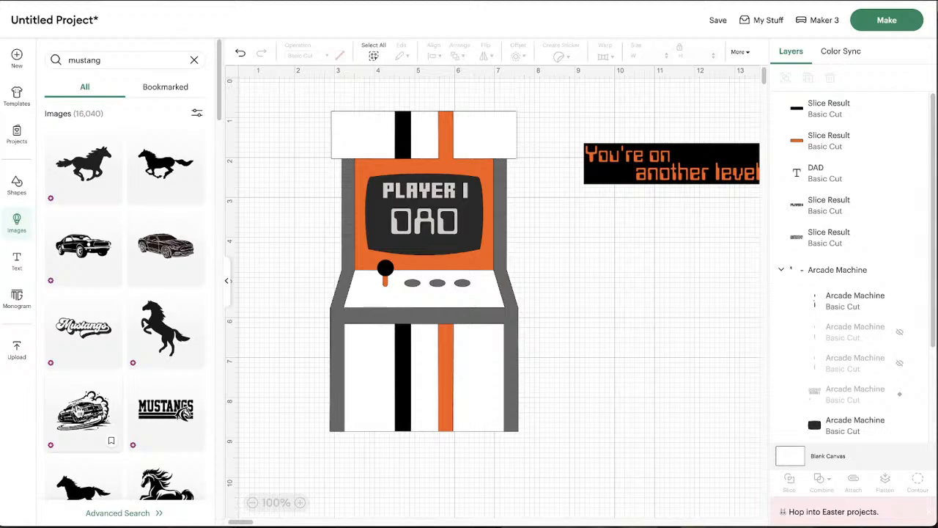
Step: Try the drifting Mustang with smoke clouds on the canvas and delete it
drag(77, 429, 454, 370)
drag(559, 351, 532, 350)
key(Delete)
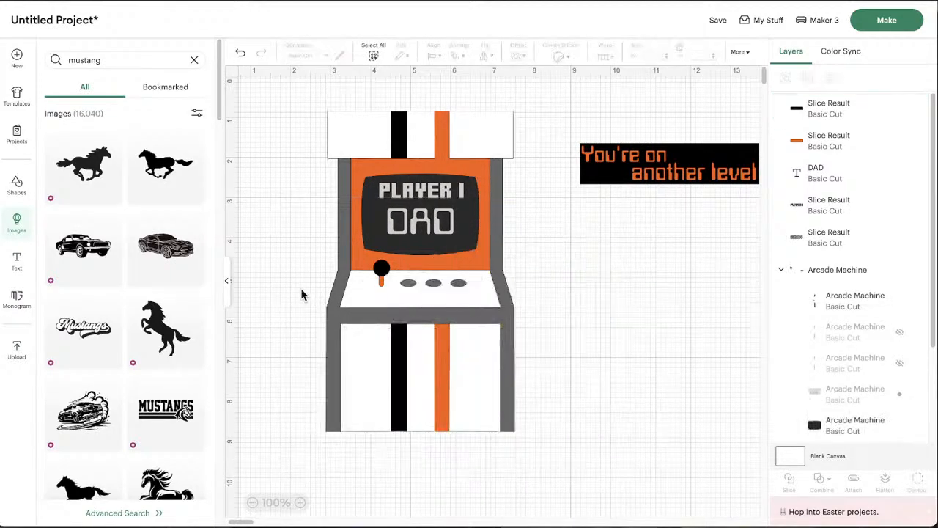
Step: Try the modern Mustang image on the canvas and delete it
click(147, 253)
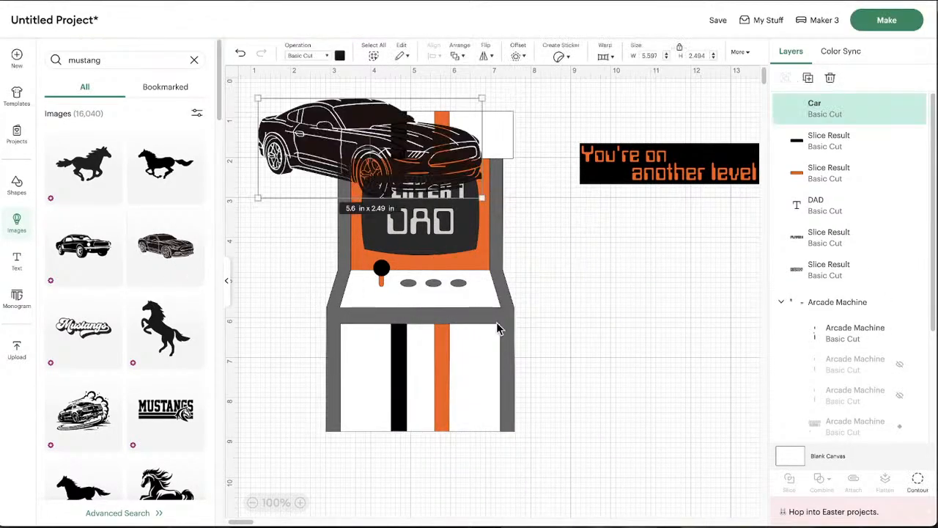
drag(358, 153, 613, 343)
key(Delete)
Step: Add the classic black Mustang image and place it clear of the arcade machine, just below the marquee sign
click(105, 240)
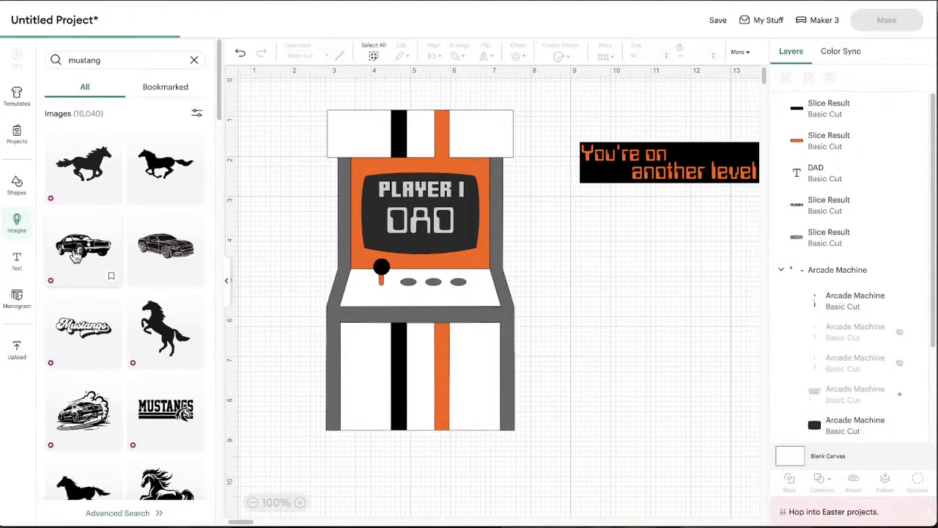
drag(557, 229, 572, 334)
drag(293, 410, 295, 375)
drag(273, 450, 481, 357)
scroll(355, 457, right, 2)
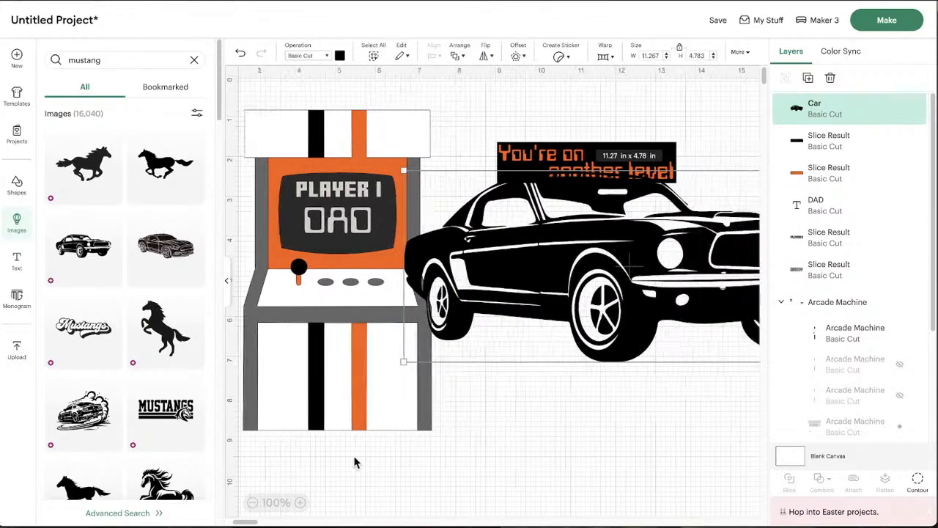
click(230, 284)
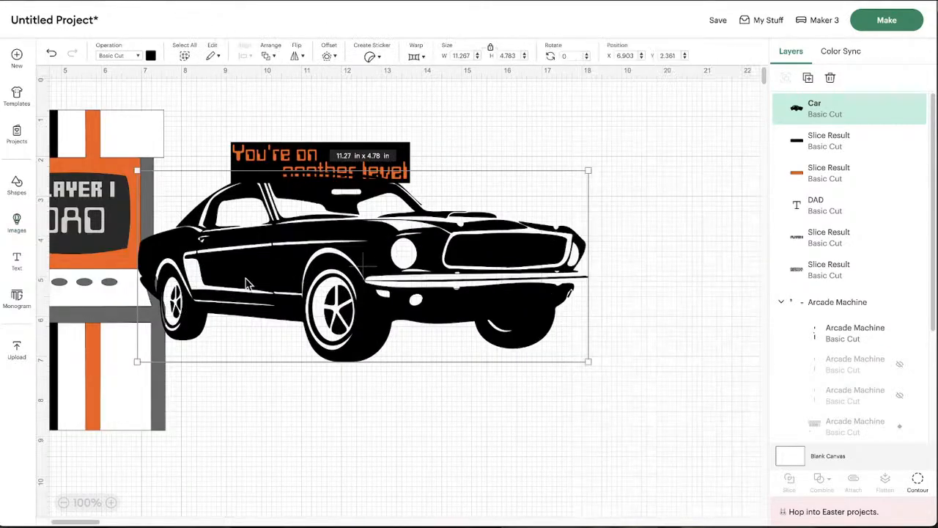
drag(465, 284, 553, 316)
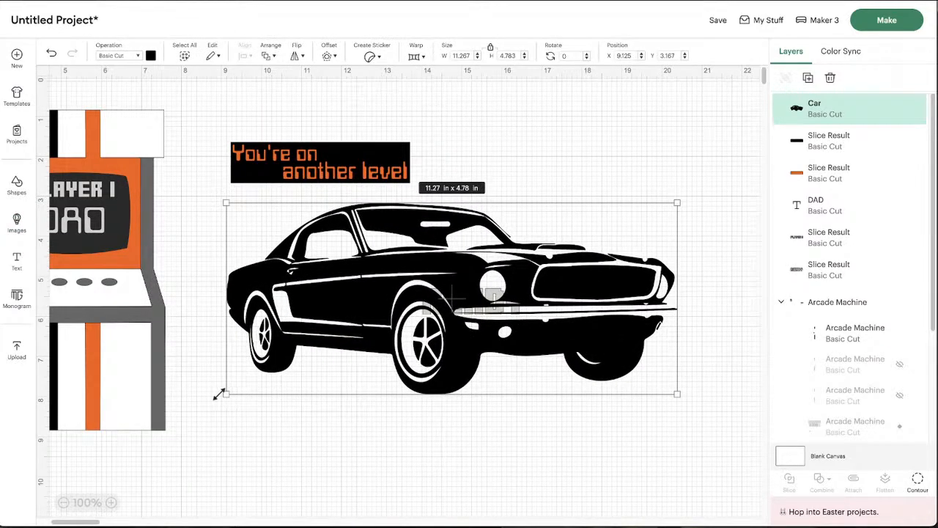
Step: Shrink the classic Mustang to about 3.6 × 1.53 in and place it at about X 9.93, Y 6.75
drag(218, 394, 360, 337)
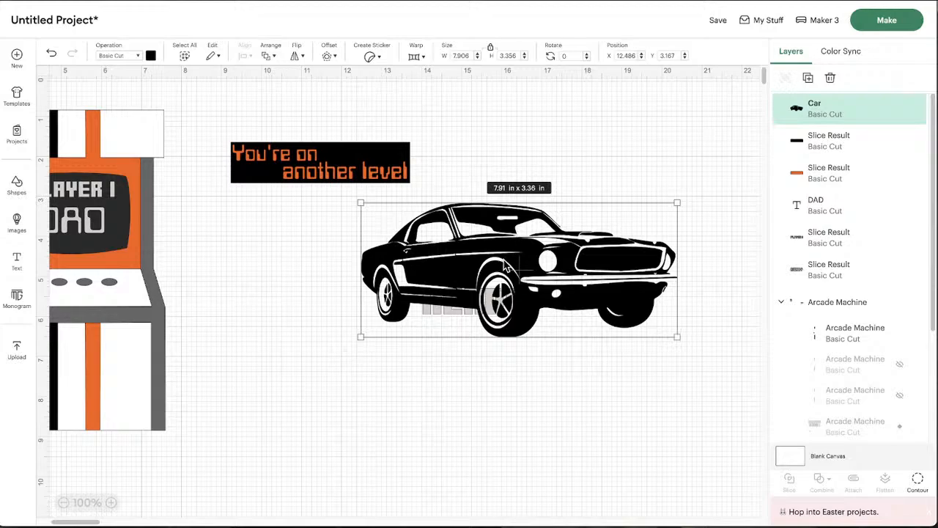
drag(504, 267, 414, 383)
scroll(384, 338, down, 3)
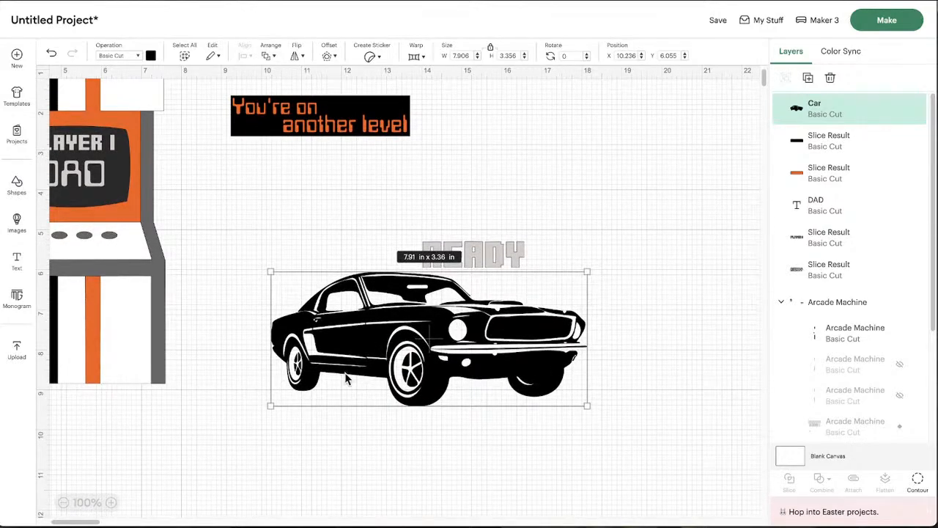
drag(267, 408, 299, 388)
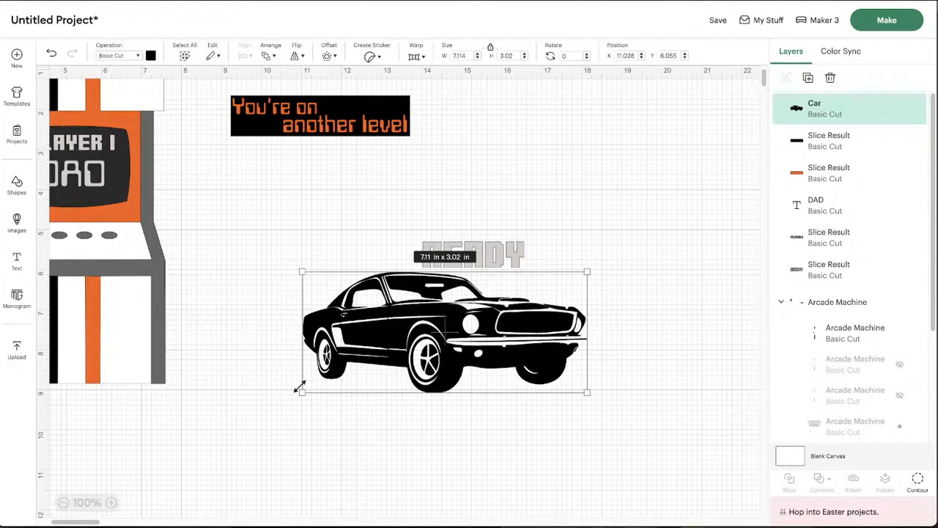
drag(302, 394, 443, 333)
drag(547, 299, 362, 327)
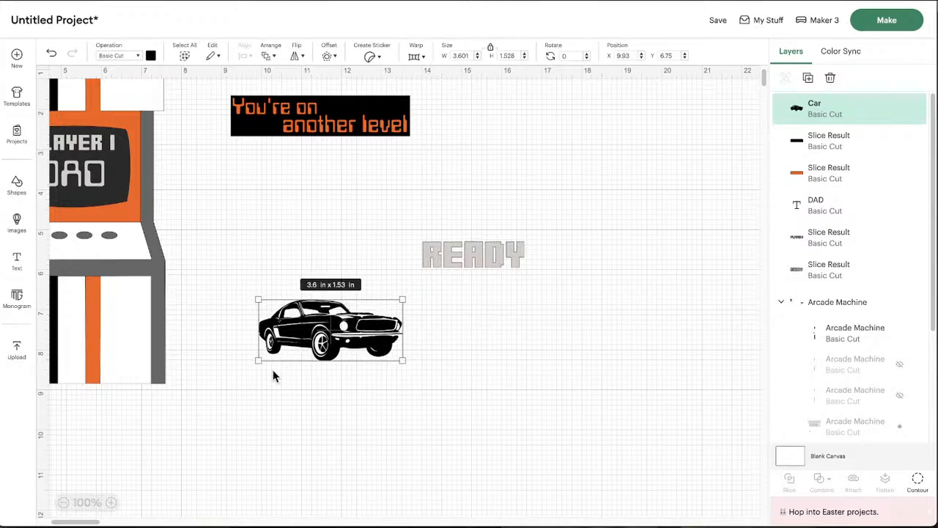
Step: Shrink the classic Mustang to about 2.45 × 1.04 in and move it beneath the marquee sign, at about X 9.155, Y 4.375
drag(258, 359, 329, 363)
drag(274, 373, 293, 372)
drag(338, 348, 321, 308)
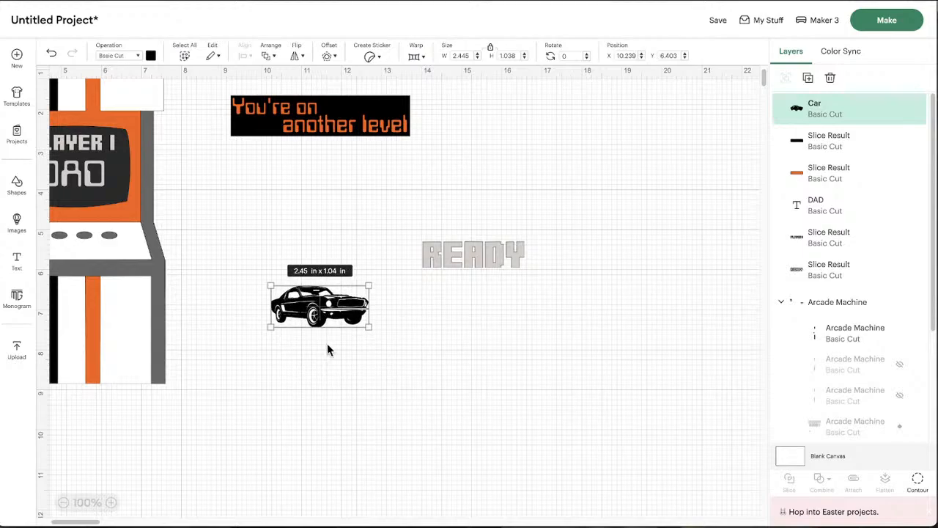
scroll(329, 346, up, 1)
scroll(322, 359, left, 1)
drag(320, 361, 334, 291)
scroll(345, 282, left, 5)
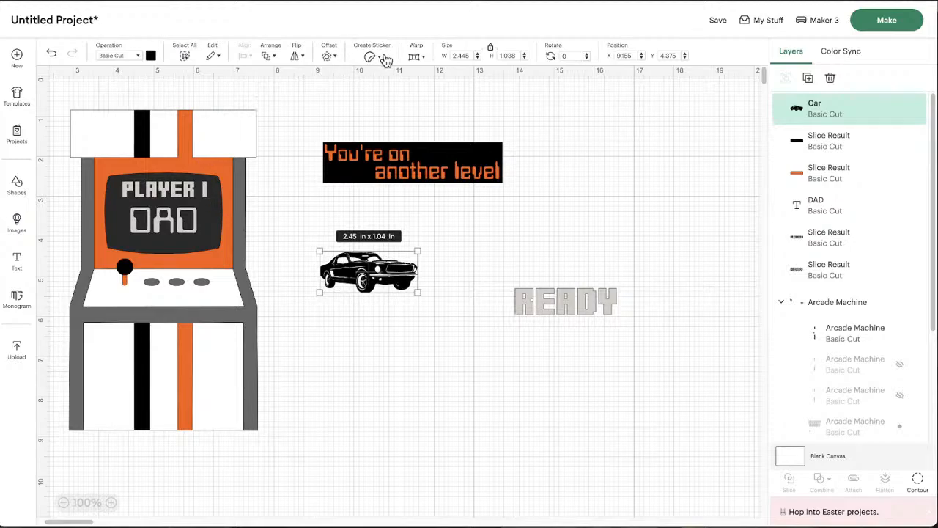
Step: Add a 0.069 in offset with rounded corners around the Mustang
click(328, 56)
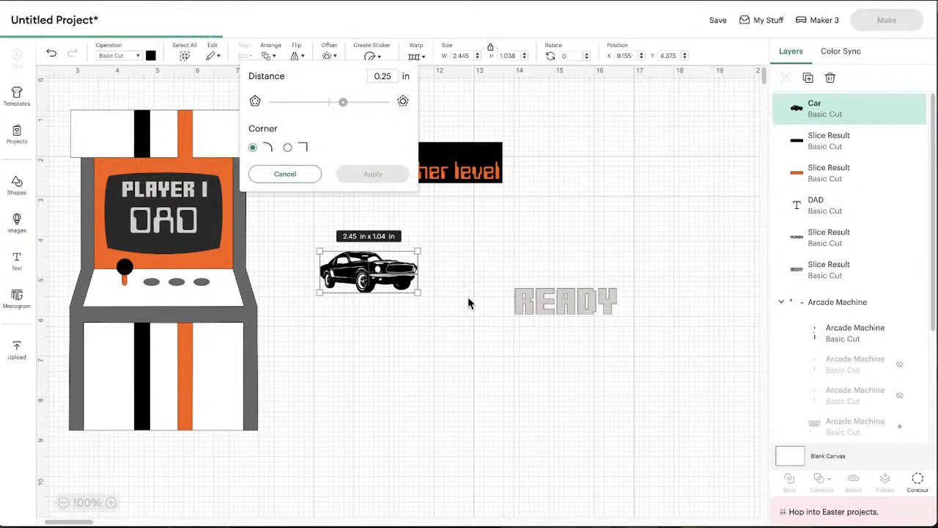
drag(343, 105, 335, 107)
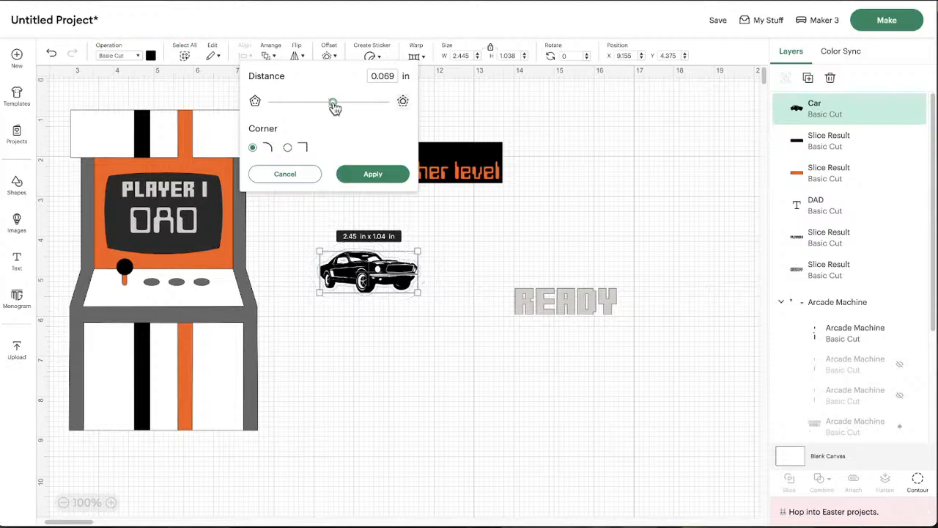
click(378, 176)
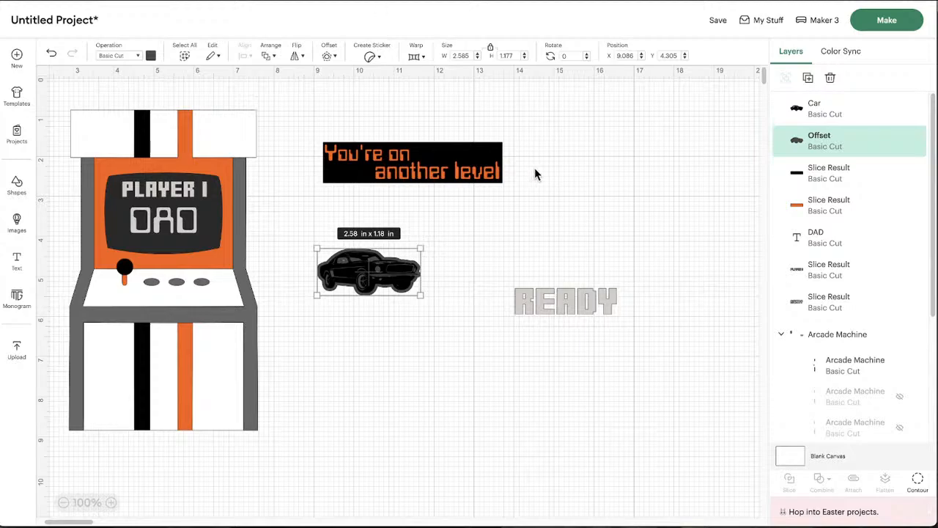
Step: Change the Mustang layer's colour to white, leaving its offset layer as the backing
click(858, 109)
click(153, 59)
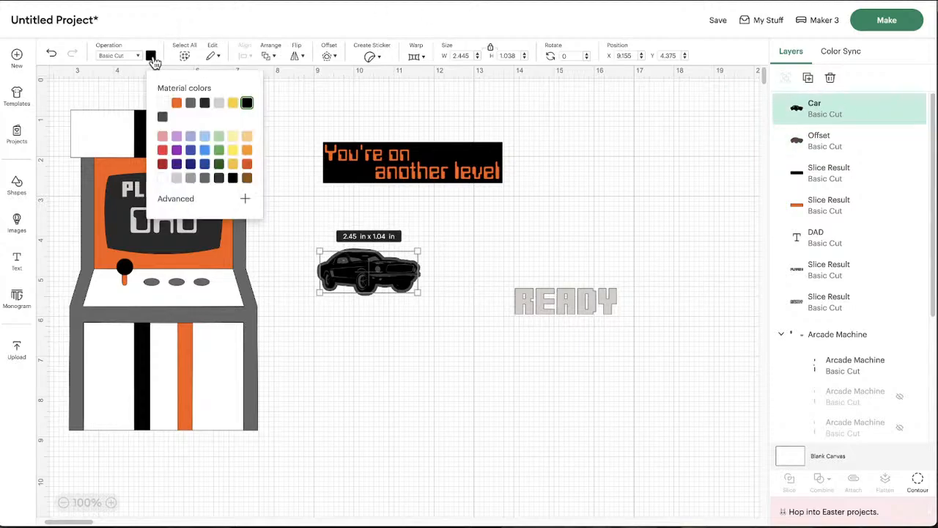
click(162, 103)
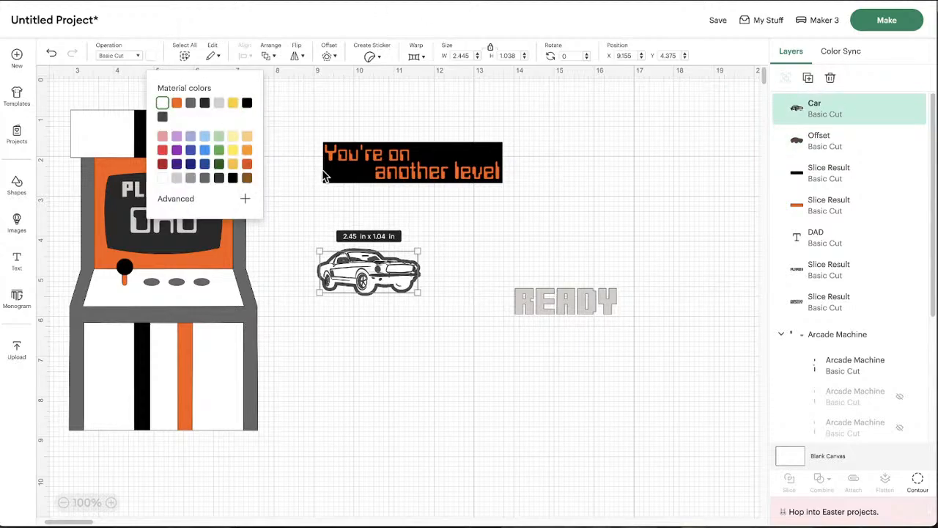
click(502, 238)
Step: Scale the Mustang and its offset together down to about 1.7 × 0.77 in
drag(368, 339, 373, 244)
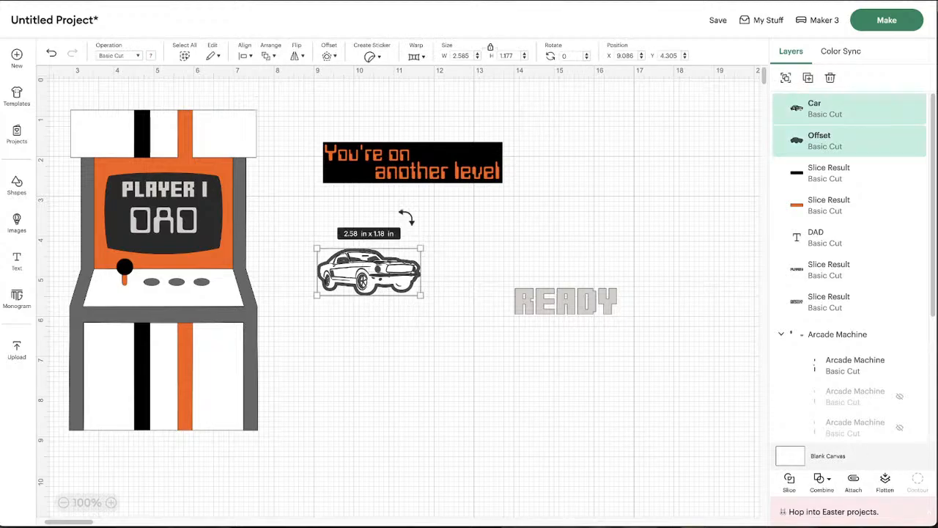
click(434, 238)
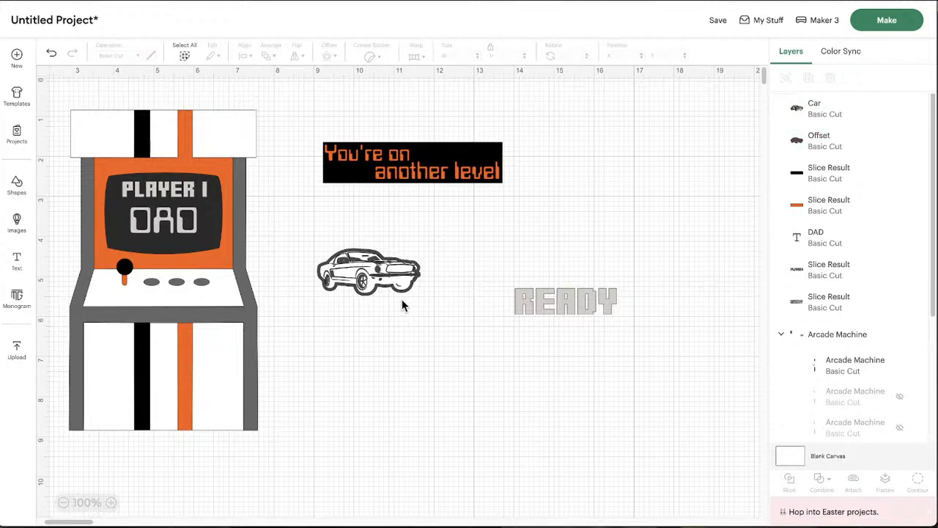
drag(360, 323, 340, 239)
drag(419, 294, 385, 280)
Step: Recolour the Mustang's offset black and flatten the car and offset into one Print Then Cut layer
click(844, 147)
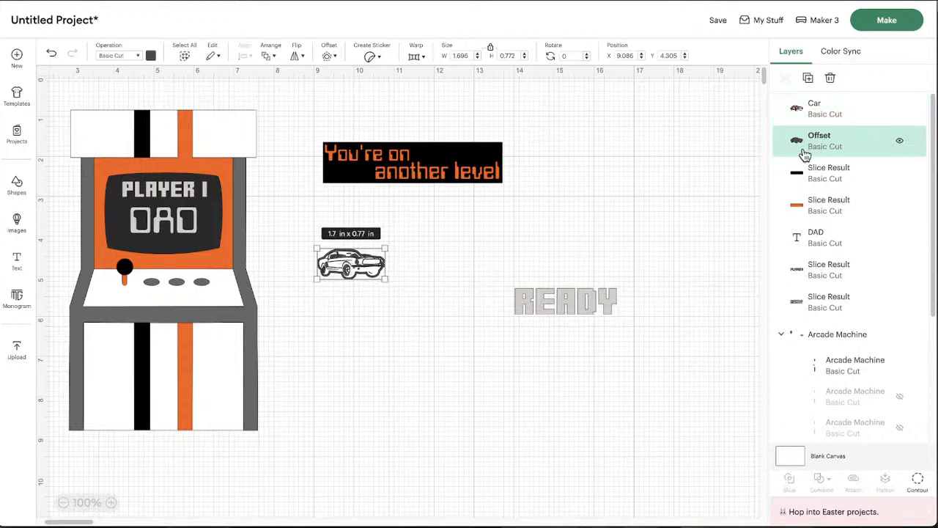
click(153, 59)
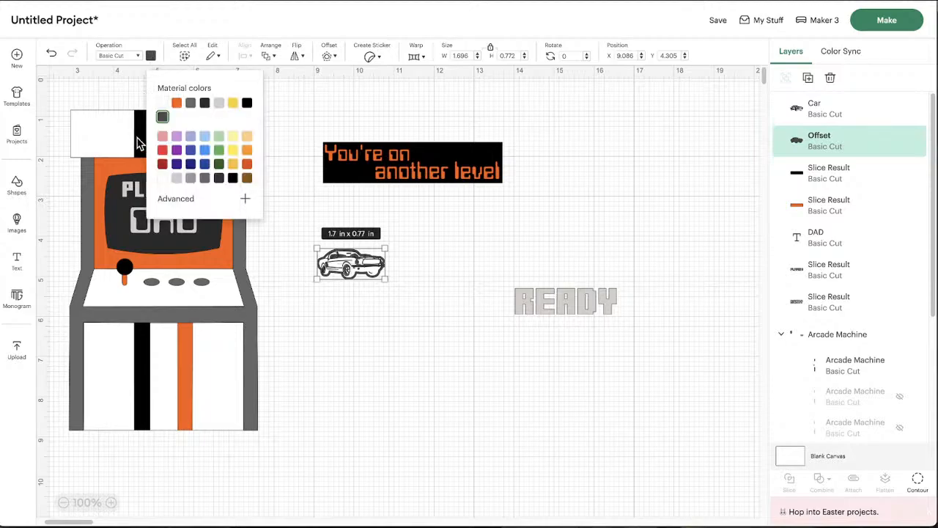
click(247, 103)
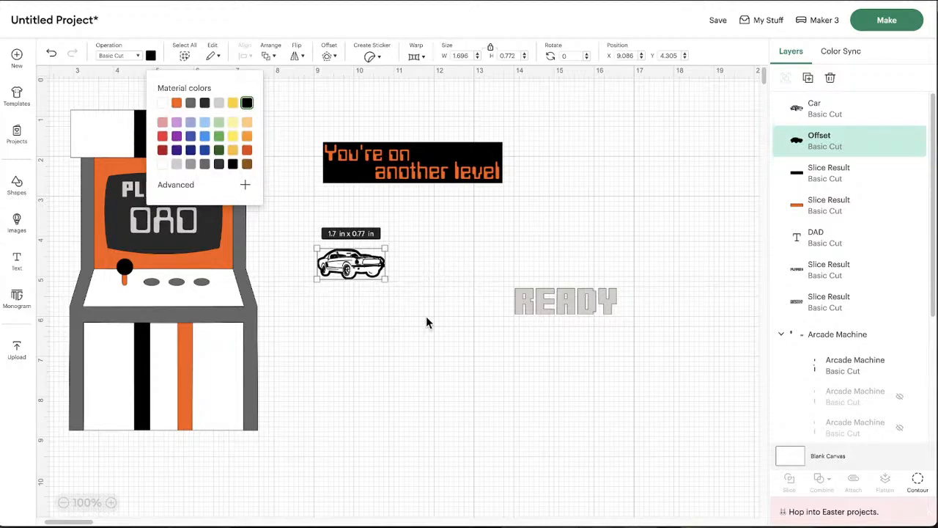
click(323, 320)
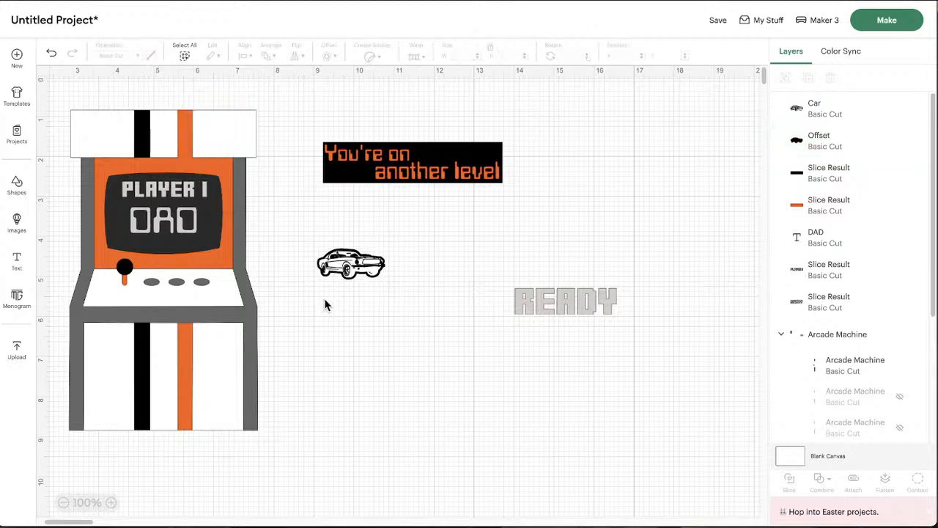
drag(324, 301, 360, 237)
click(885, 482)
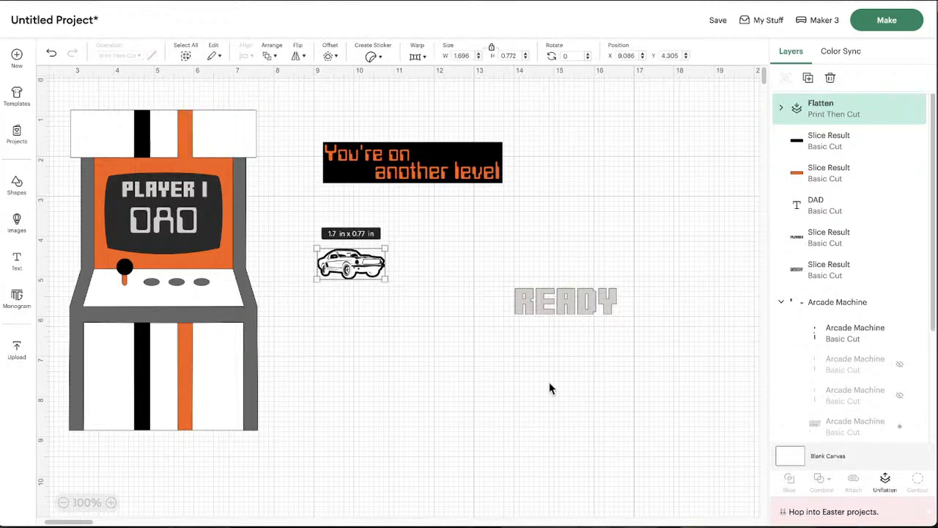
Step: Place the flattened Mustang on the marquee sign, in the empty space beside "You're on" and above "level"
drag(352, 269, 455, 161)
click(604, 150)
click(568, 163)
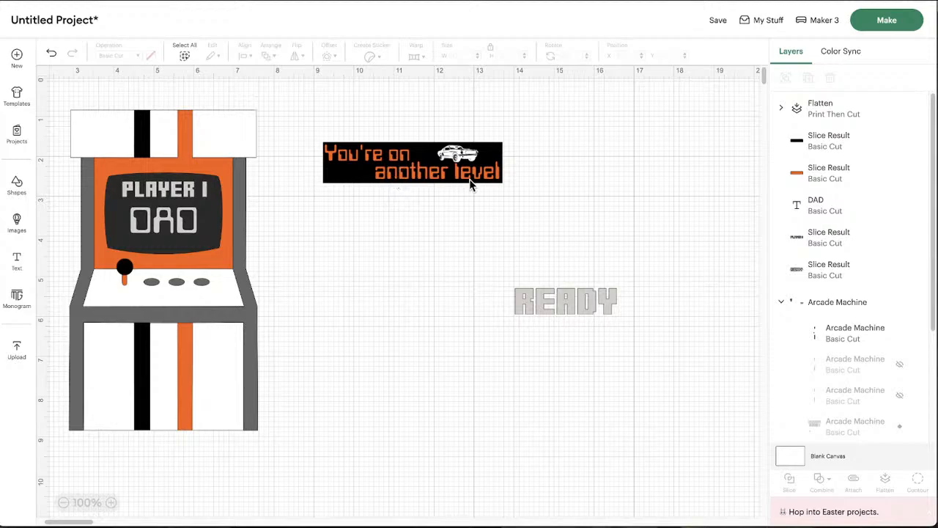
drag(453, 161, 459, 163)
click(600, 172)
mouse_move(470, 167)
mouse_down()
mouse_move(448, 162)
mouse_move(457, 163)
mouse_up()
click(534, 160)
Step: Move the marquee sign together with the Mustang onto the arcade machine's top panel, centred within its white border
scroll(455, 253, left, 5)
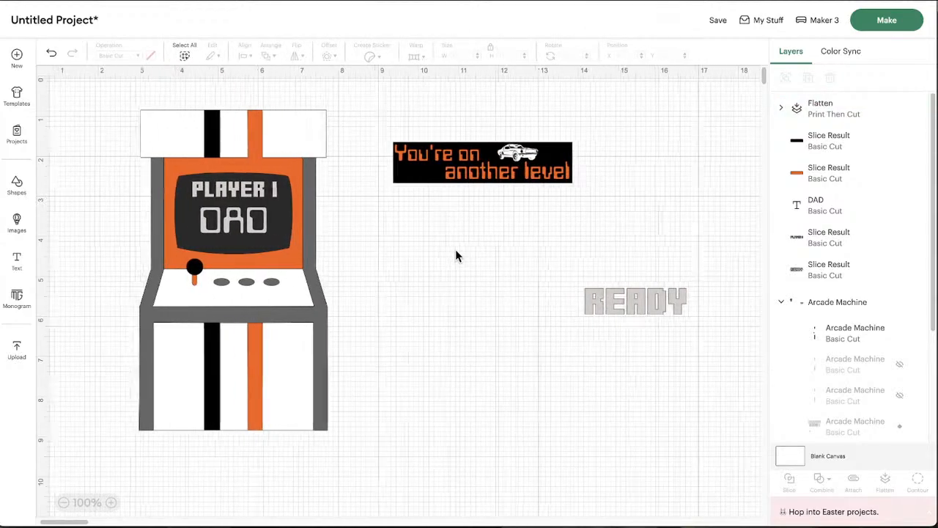
drag(644, 124, 408, 196)
drag(550, 168, 300, 142)
click(455, 170)
Step: Delete the leftover READY lettering from the canvas
drag(632, 221, 691, 379)
key(Delete)
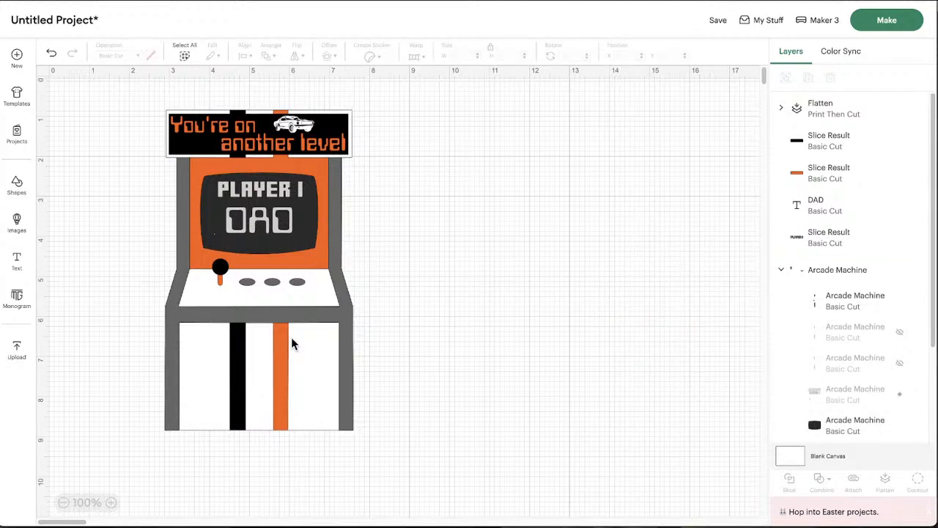
Step: Select the dark screen shape inside the Arcade Machine group
click(272, 247)
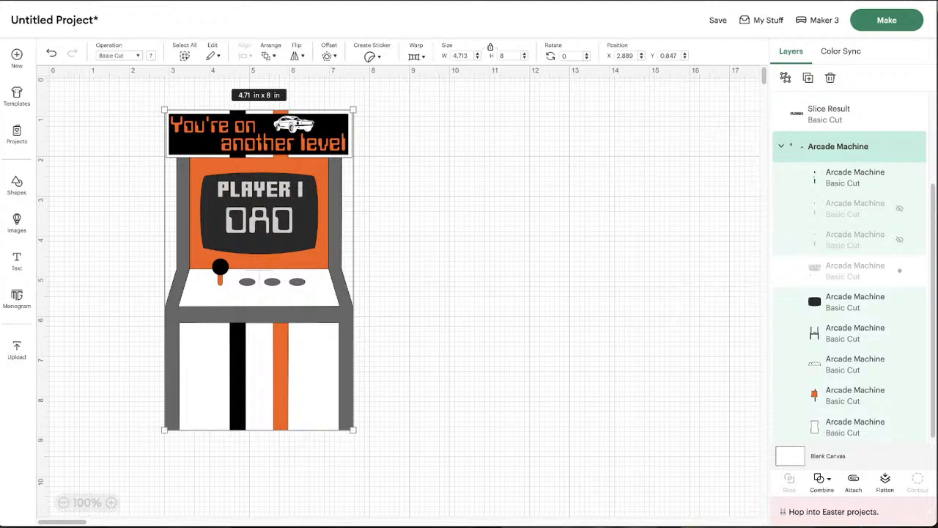
click(873, 311)
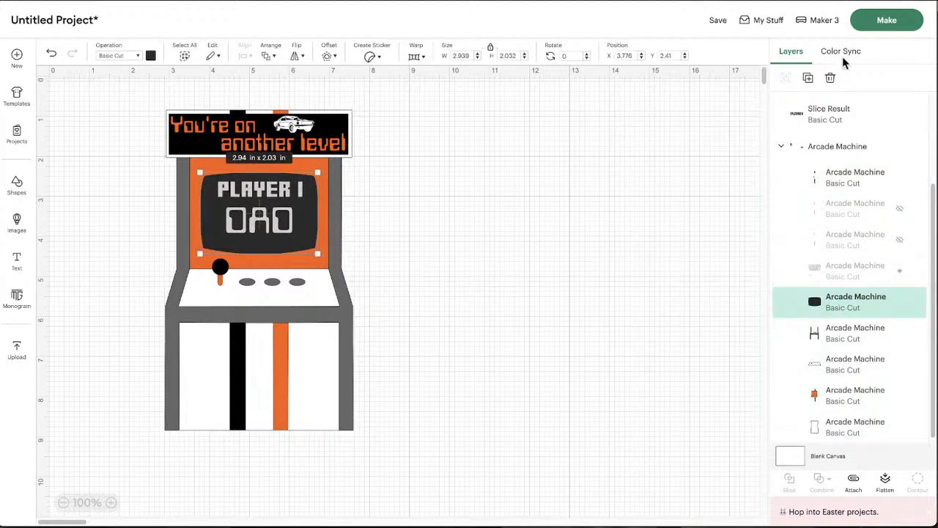
Step: Duplicate the black screen shape and place the copy on the empty canvas beside the arcade machine
click(807, 78)
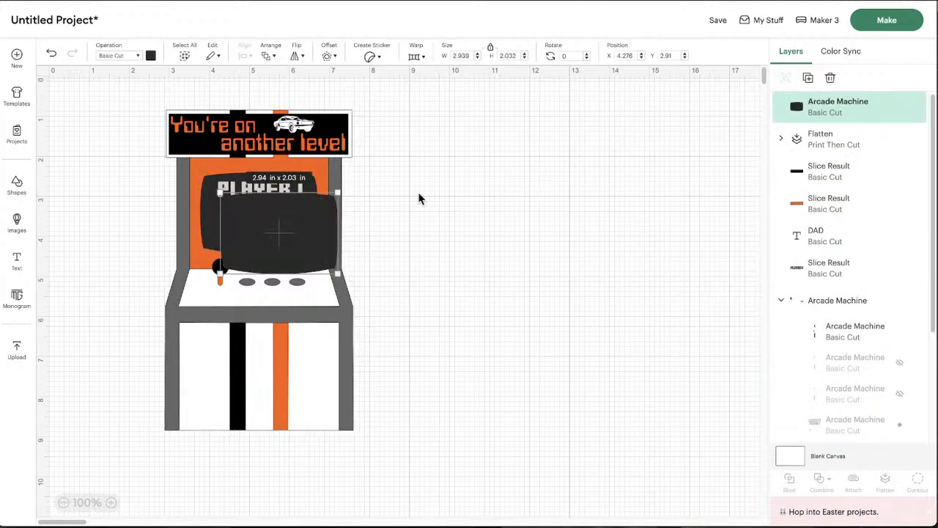
drag(296, 232, 420, 205)
click(554, 224)
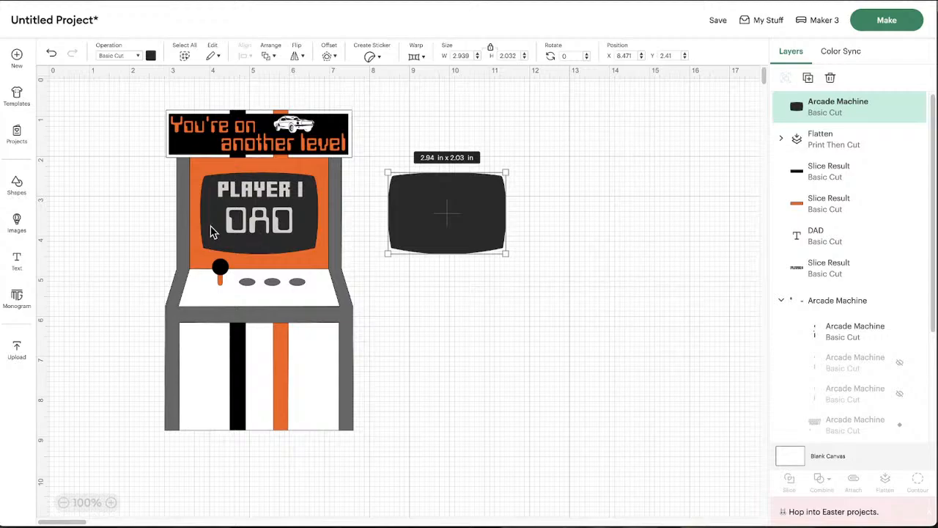
Step: Move the original black screen out of the arcade machine to just above its copy
click(210, 232)
click(817, 308)
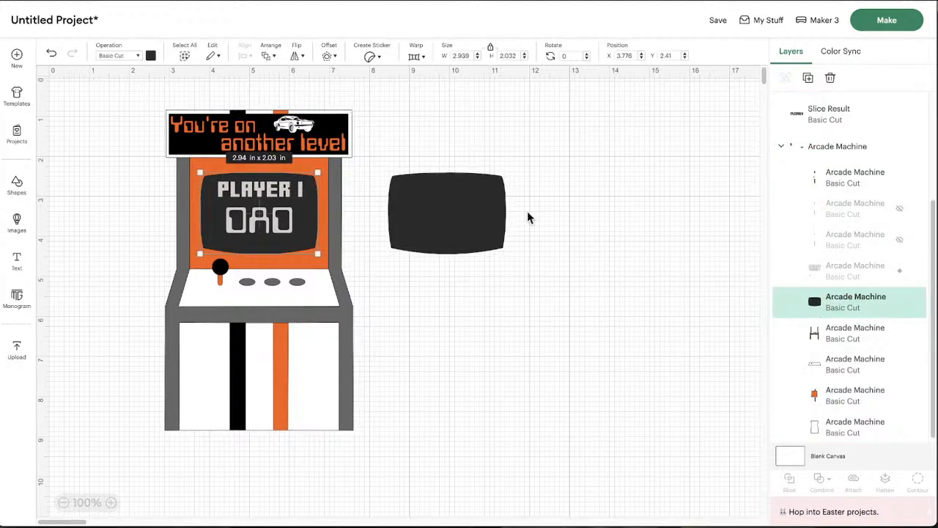
mouse_move(209, 233)
mouse_down()
mouse_move(274, 237)
mouse_move(218, 232)
mouse_up()
key(ctrl+z)
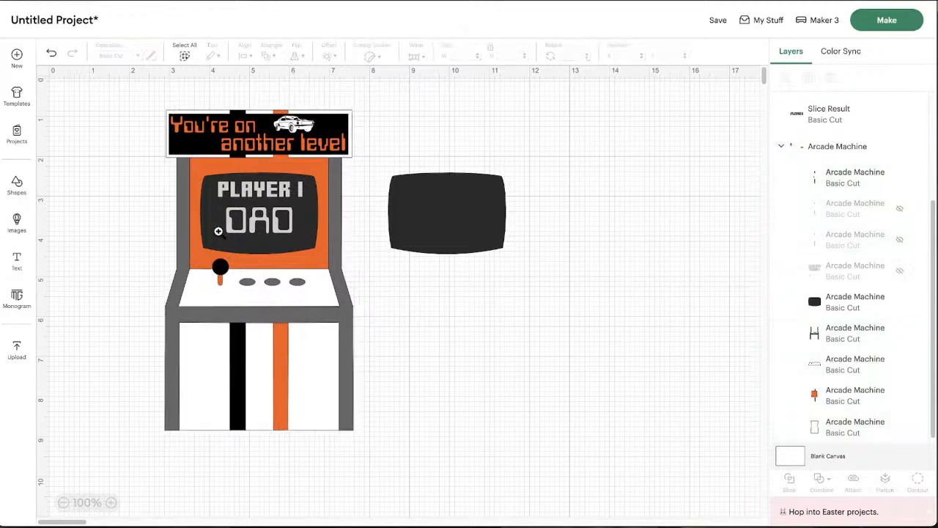
click(814, 306)
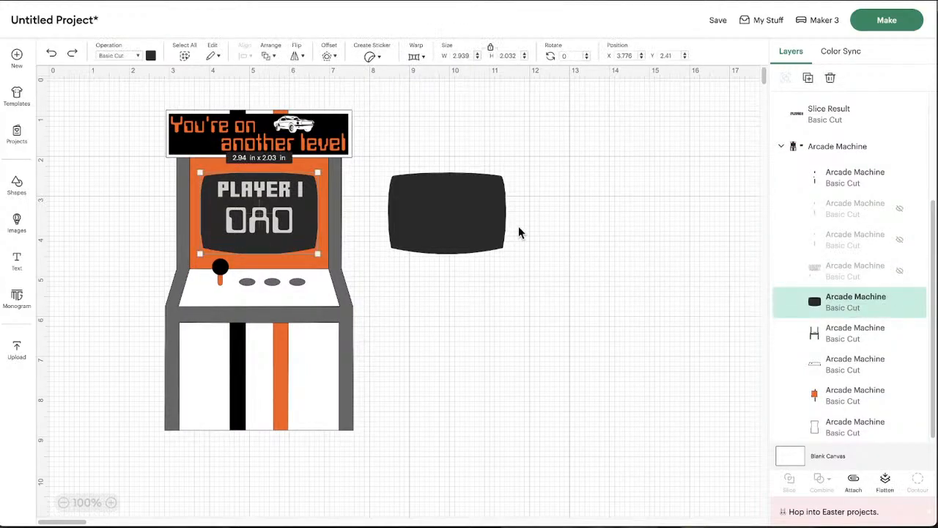
drag(216, 236, 400, 159)
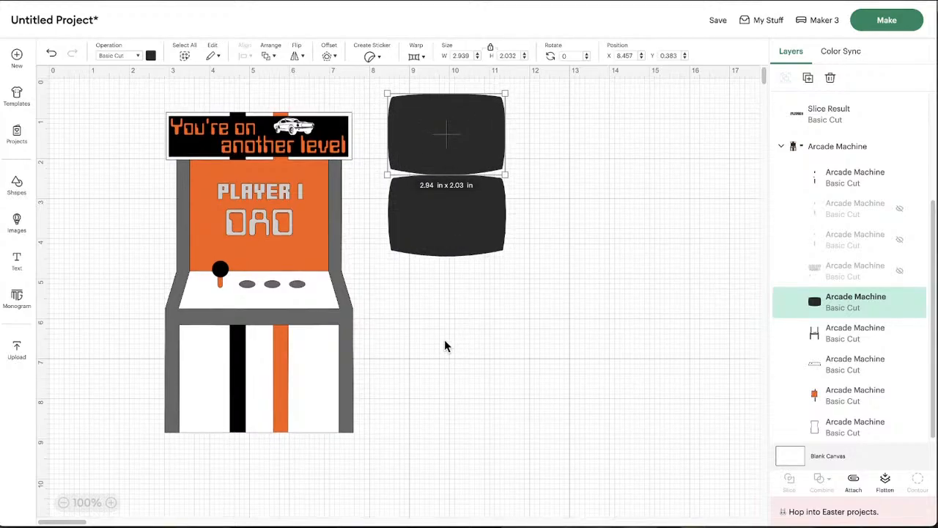
Step: Move the copied screen clear of the original and hide the original screen layer in the Arcade Machine group
drag(473, 215, 494, 266)
drag(431, 125, 442, 155)
click(443, 151)
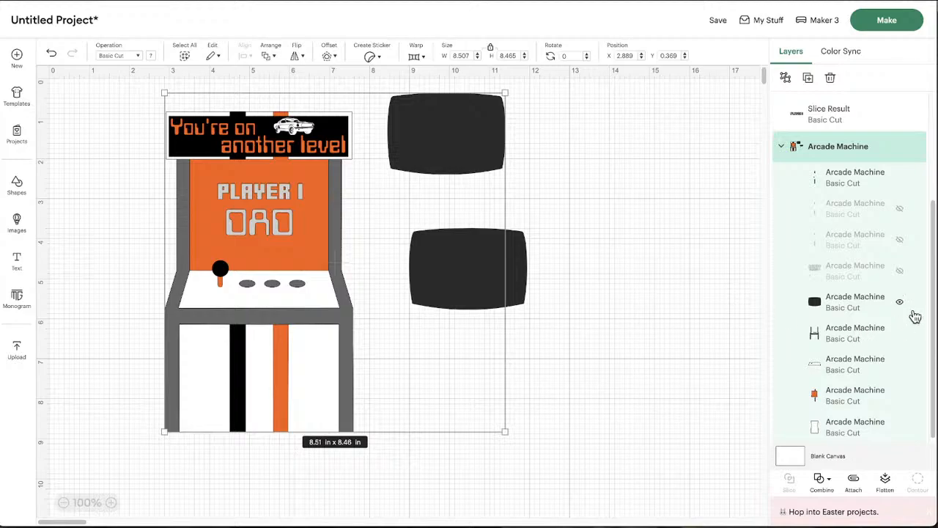
click(525, 265)
drag(524, 264, 594, 283)
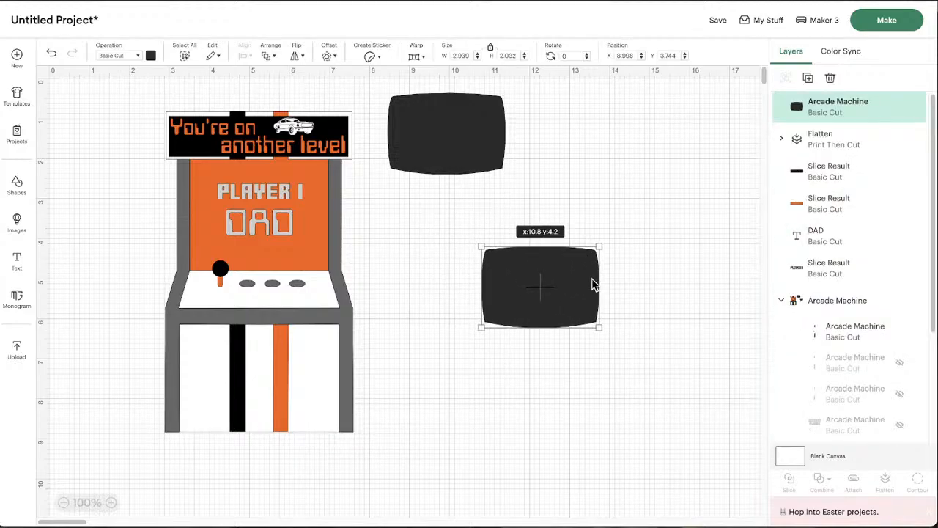
click(481, 130)
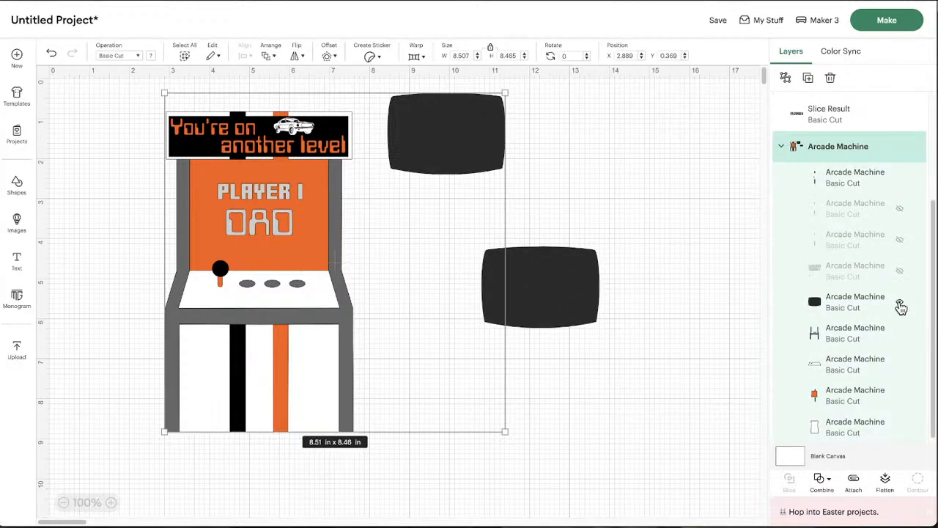
click(900, 302)
Step: Duplicate the remaining black screen and stack the two copies so their edges meet, one above the other
drag(538, 283, 533, 227)
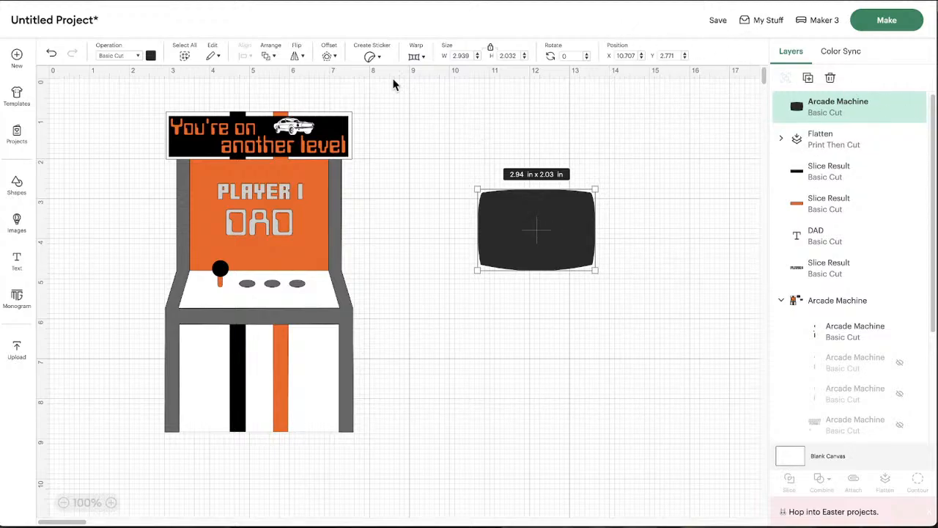
click(808, 77)
drag(565, 253, 591, 157)
drag(550, 220, 591, 245)
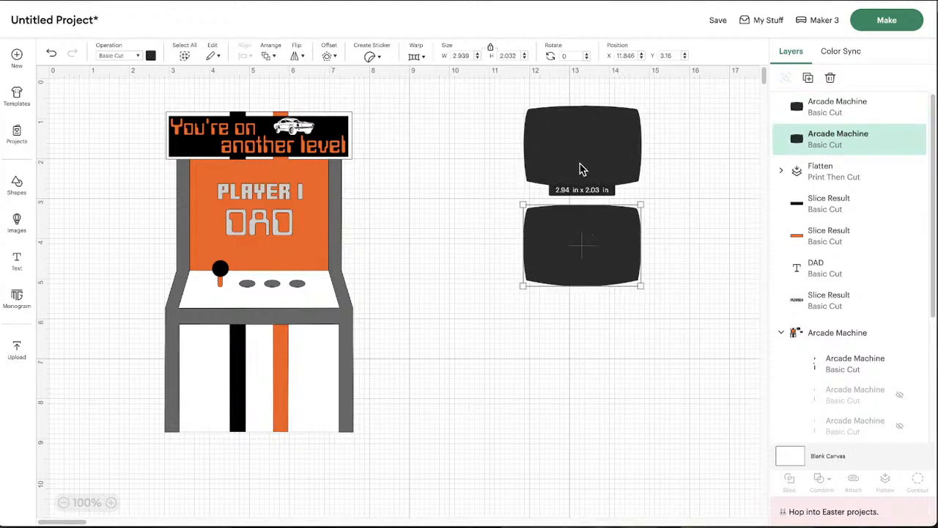
mouse_move(580, 170)
mouse_down()
mouse_move(580, 161)
mouse_move(579, 173)
mouse_up()
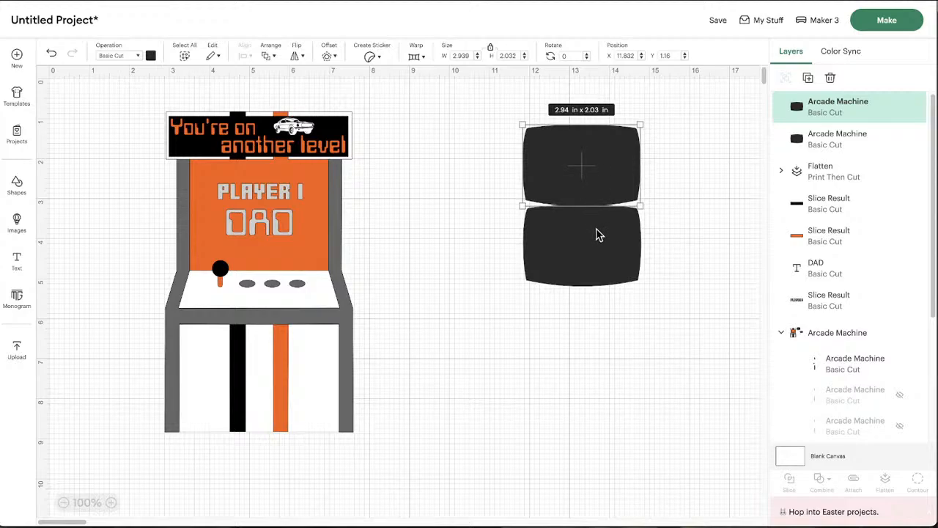
Step: Combine the two stacked screens with Unite
click(691, 227)
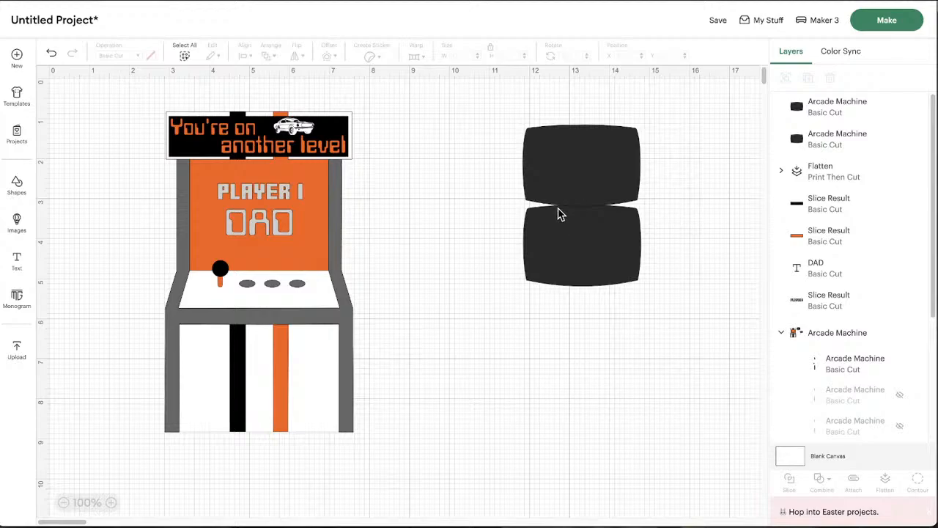
drag(570, 341, 561, 141)
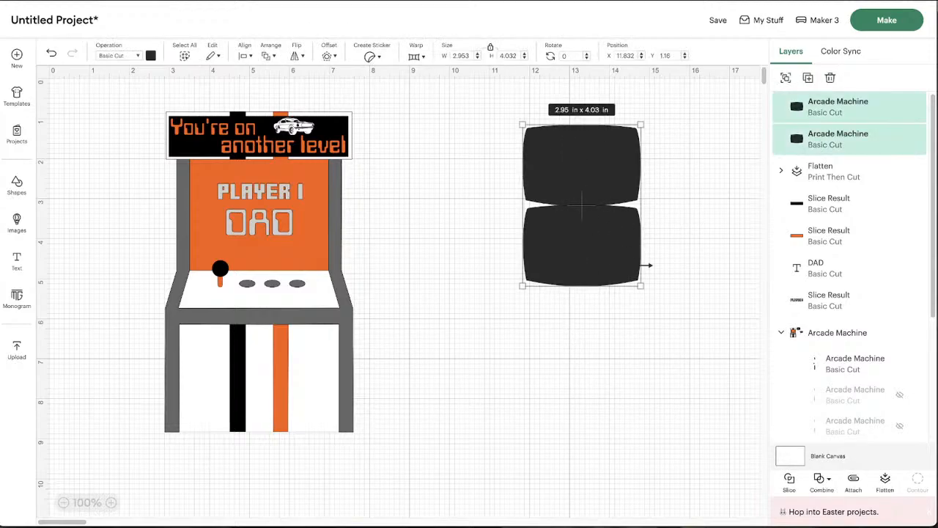
click(821, 481)
click(845, 396)
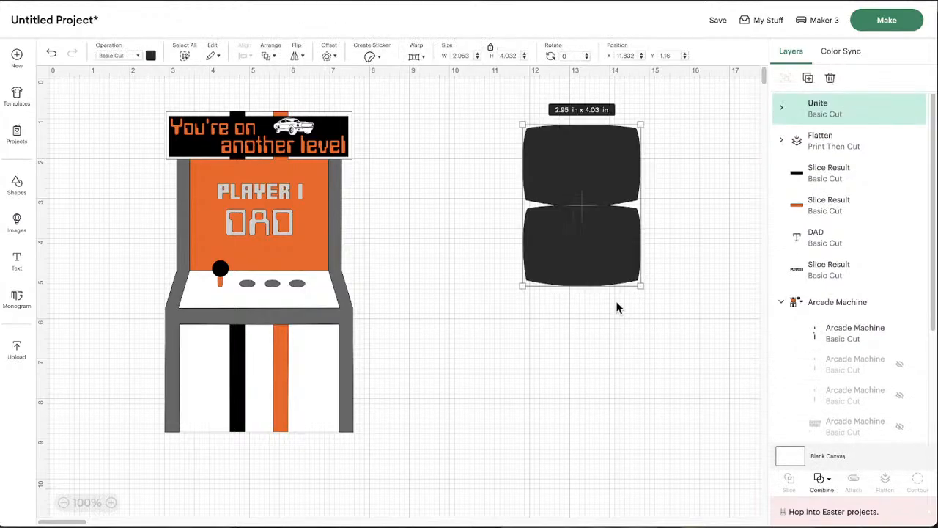
click(614, 362)
Step: Undo the moves of the united shape and the Unite itself
drag(570, 230, 569, 241)
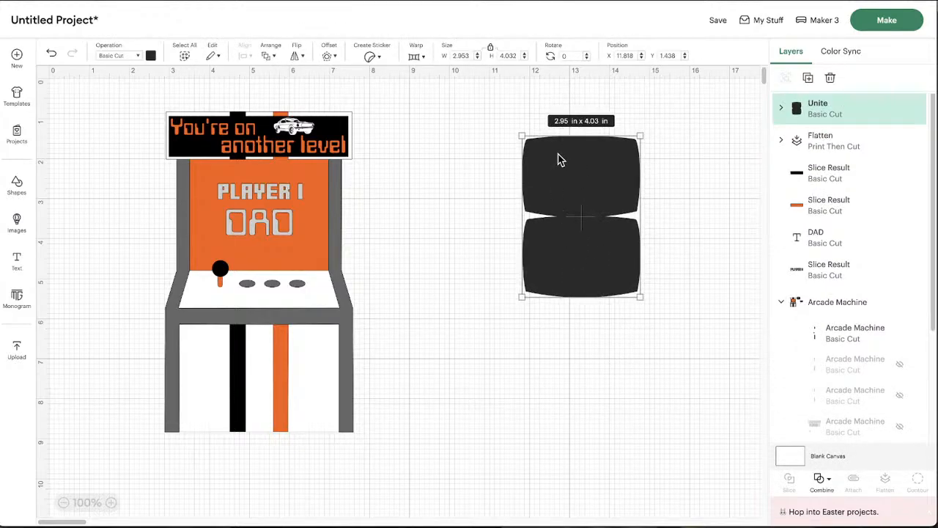
key(ctrl+z)
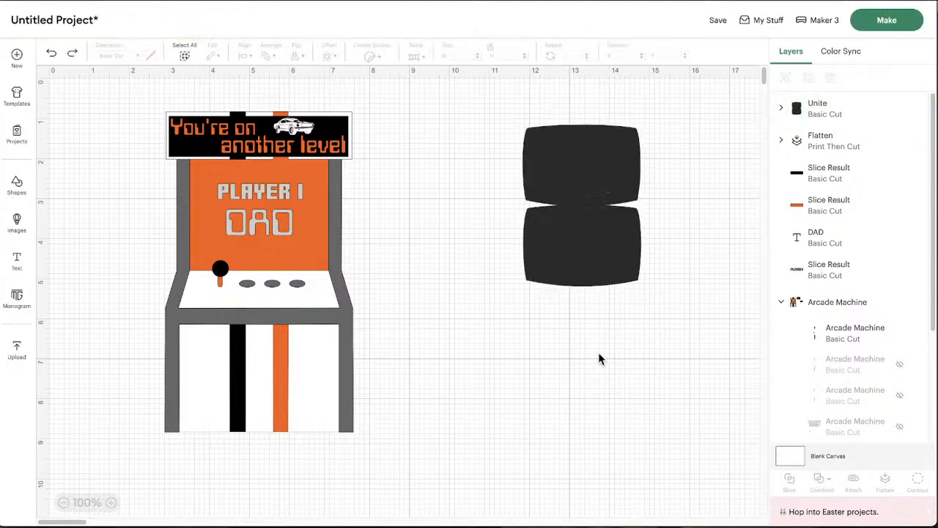
drag(560, 156, 562, 157)
key(ctrl+z)
drag(637, 173, 603, 173)
key(ctrl+z)
key(ctrl+z)
Step: Align the two stacked black screens with Align Left
drag(568, 393, 583, 177)
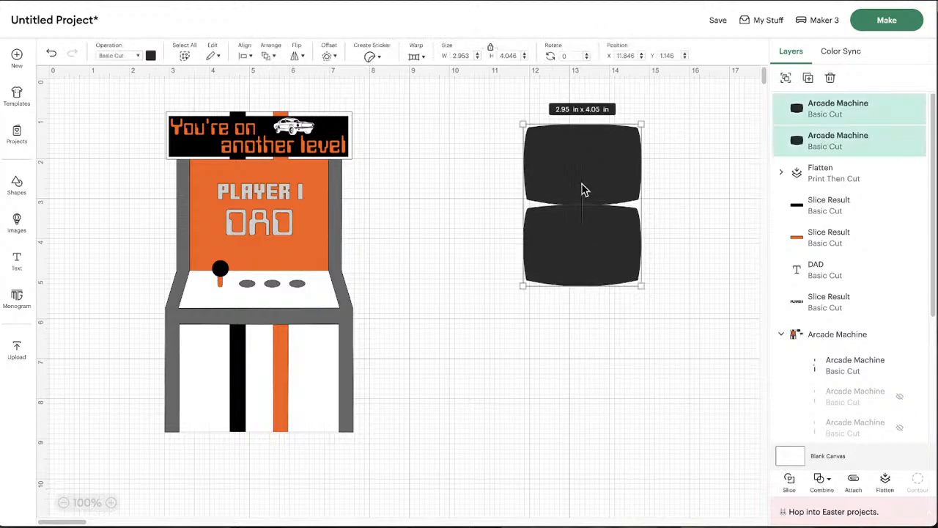
click(273, 57)
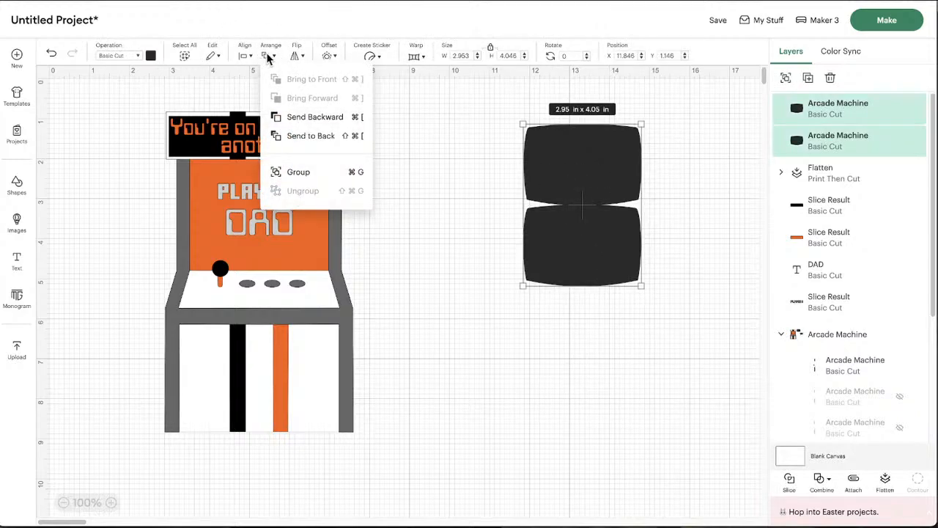
click(268, 57)
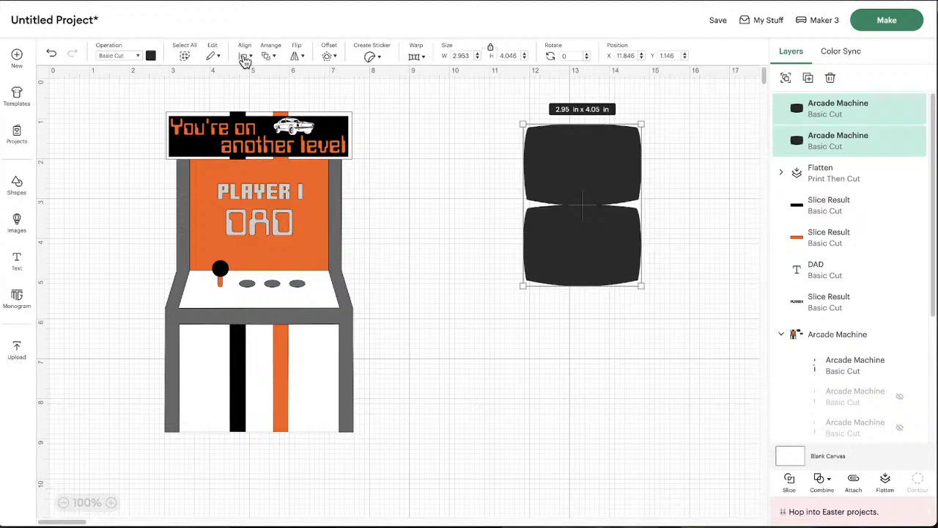
click(244, 57)
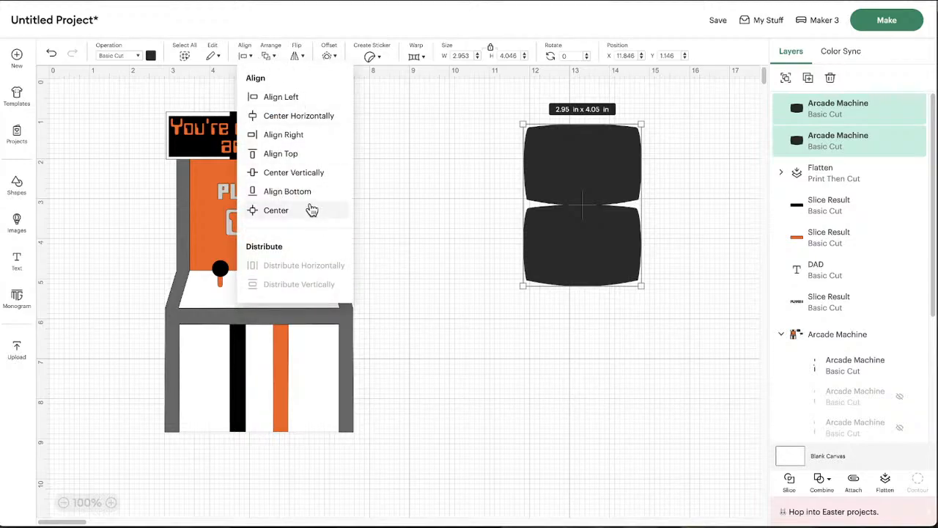
click(286, 98)
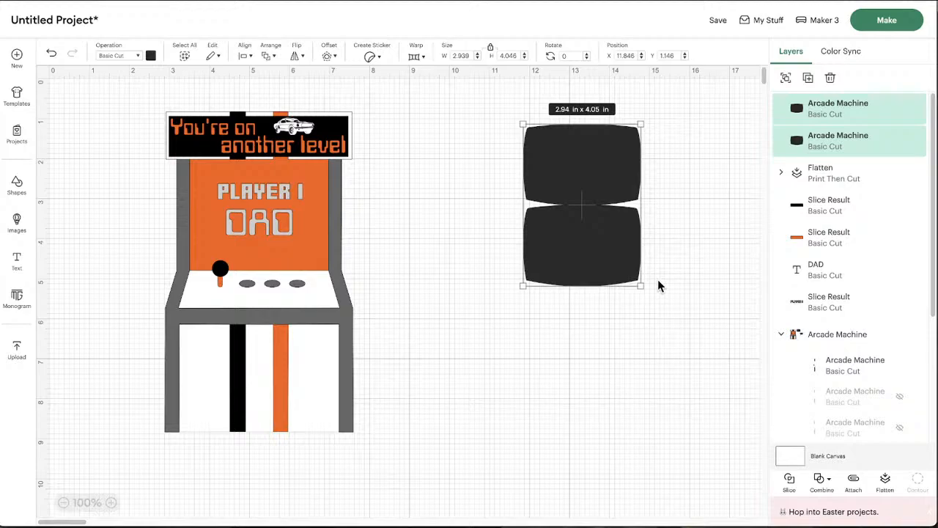
Step: Unite the two left-aligned black screens into a single shape
click(735, 246)
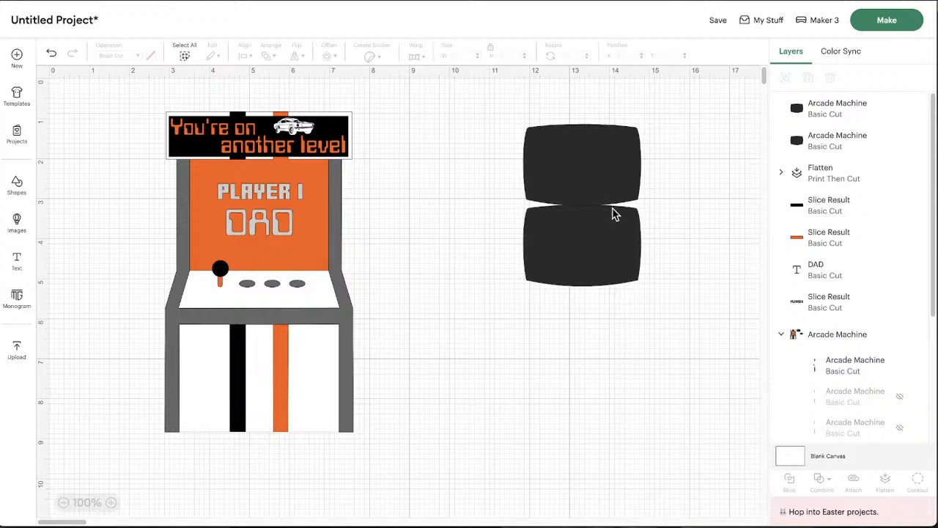
drag(602, 355, 549, 168)
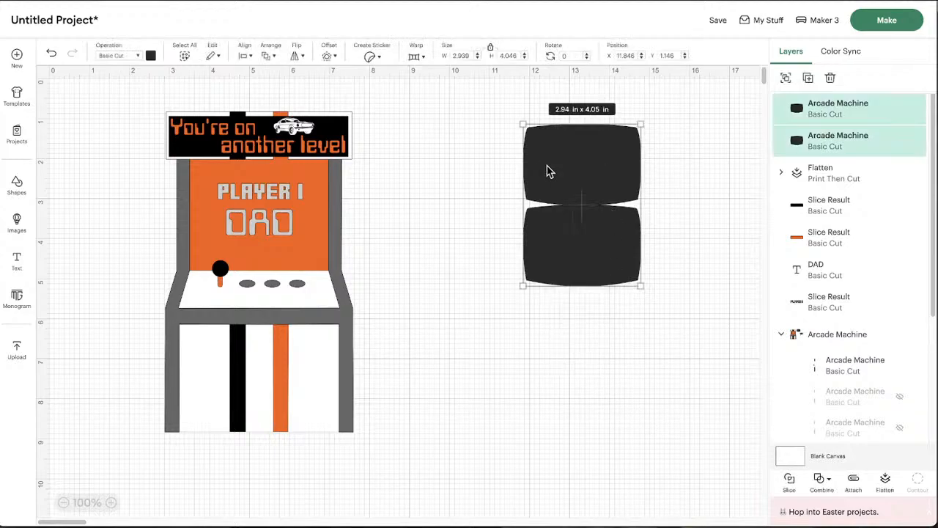
click(822, 487)
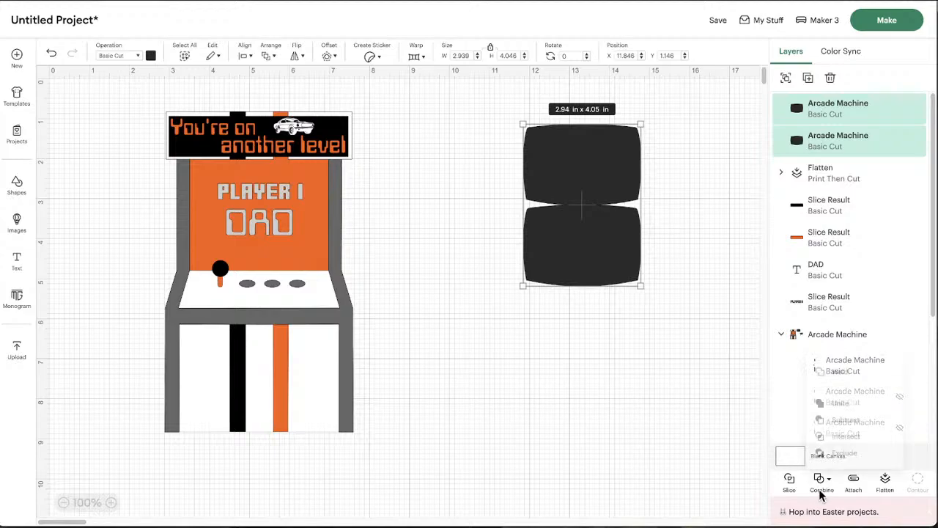
click(637, 341)
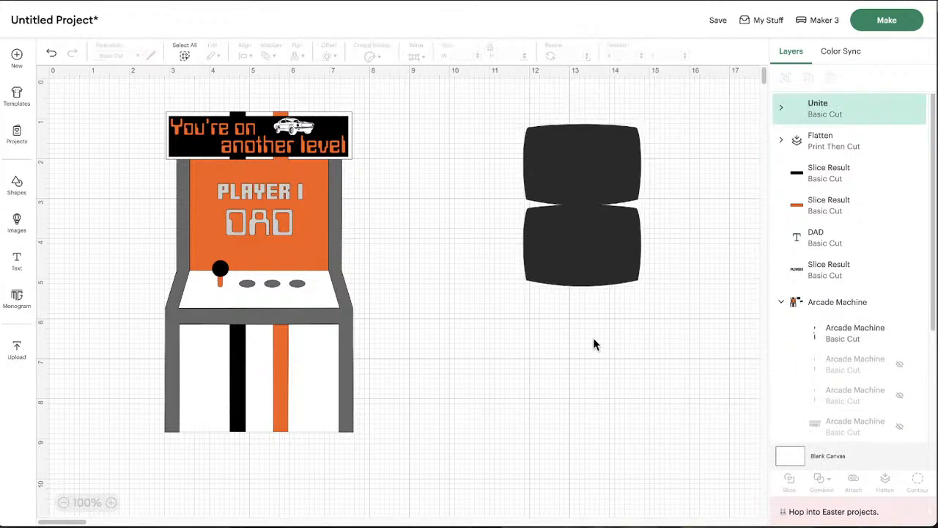
Step: Move the PLAYER 1 and DAD texts off the arcade machine onto the canvas beside it, with DAD underneath
click(246, 192)
click(398, 229)
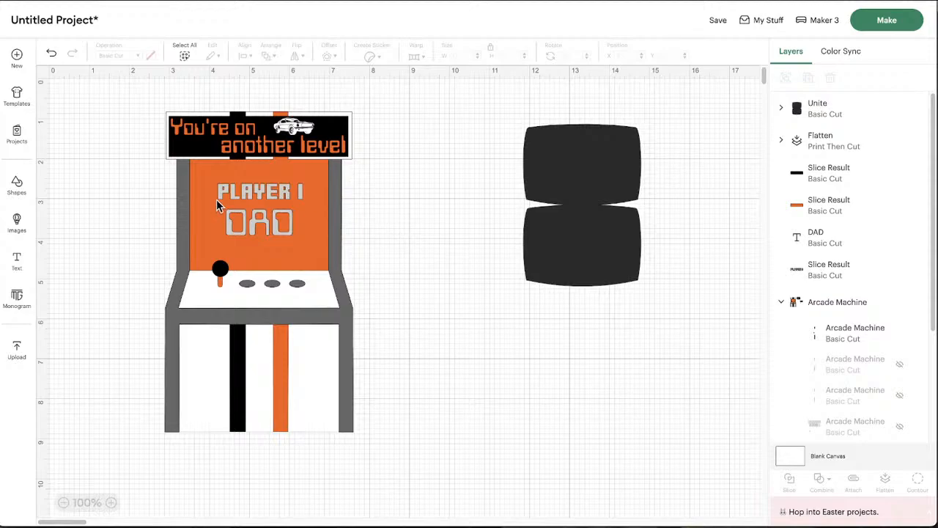
drag(240, 193, 400, 189)
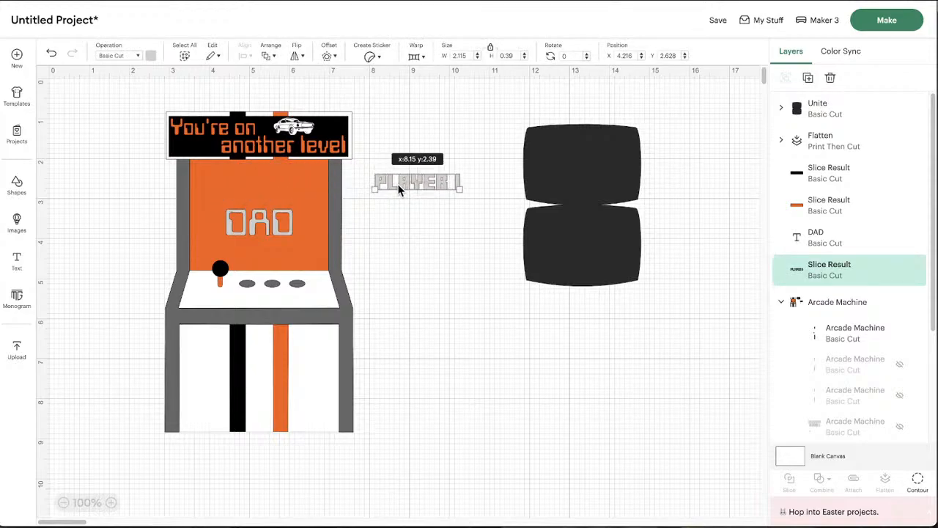
drag(255, 224, 414, 217)
drag(424, 184, 432, 157)
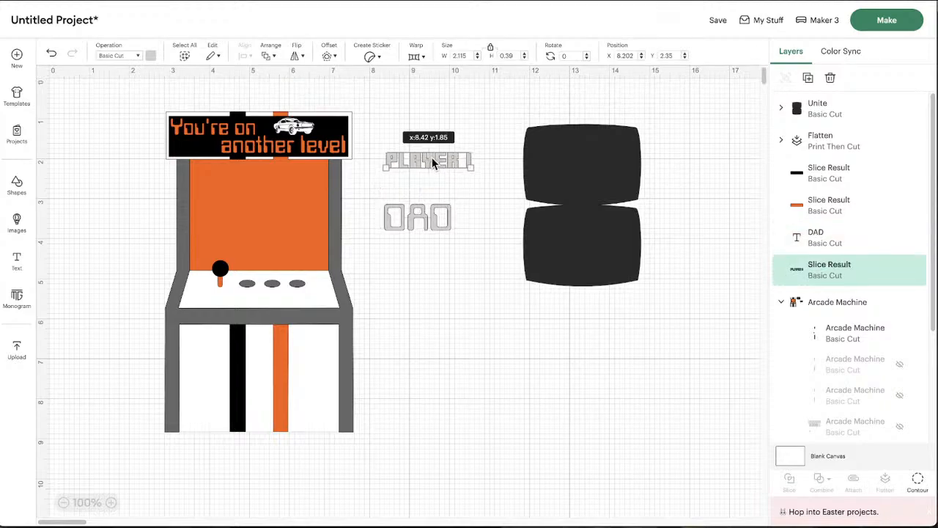
drag(431, 224, 410, 137)
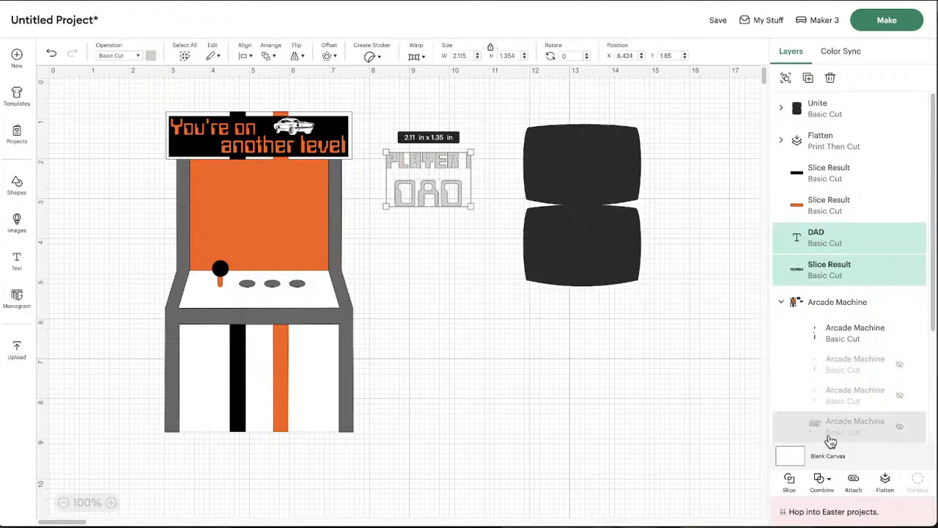
Step: Adjust the positions of PLAYER 1 and DAD so the two lines sit slightly closer together
click(438, 245)
click(412, 185)
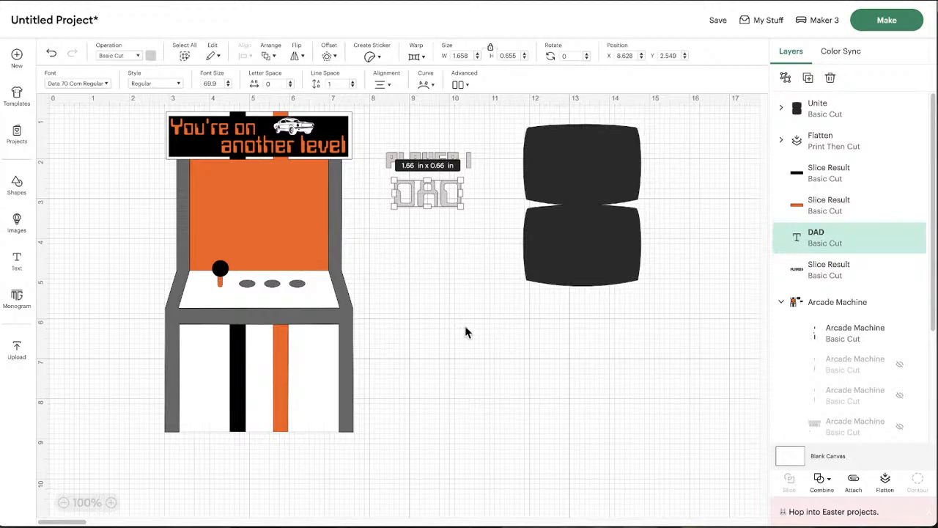
click(412, 228)
drag(411, 164, 412, 189)
click(417, 253)
Step: Add a welded offset of 0.028 in with rounded corners around the PLAYER 1 and DAD texts together
drag(408, 237, 450, 148)
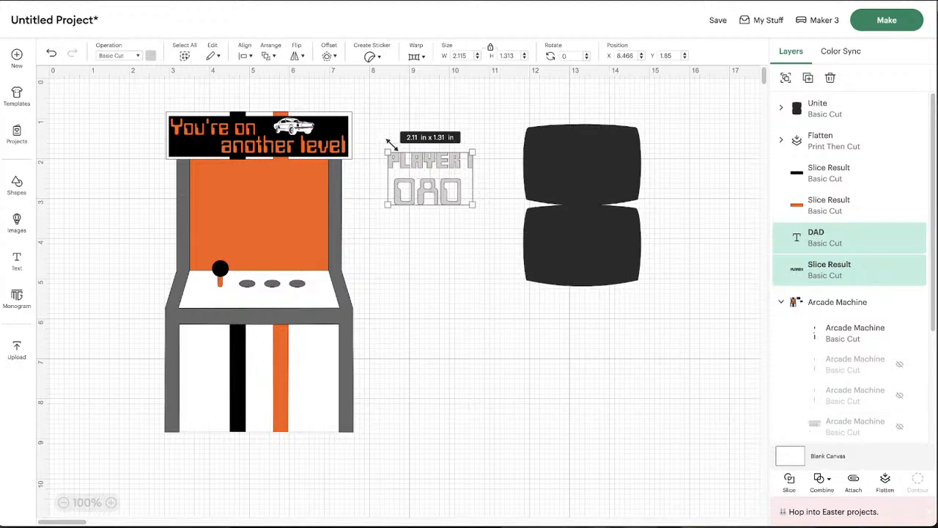
click(329, 61)
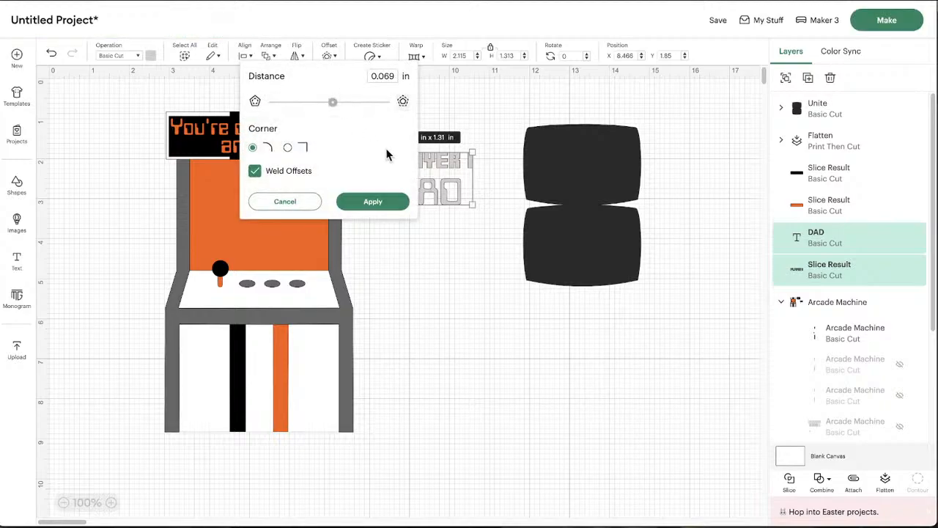
click(330, 103)
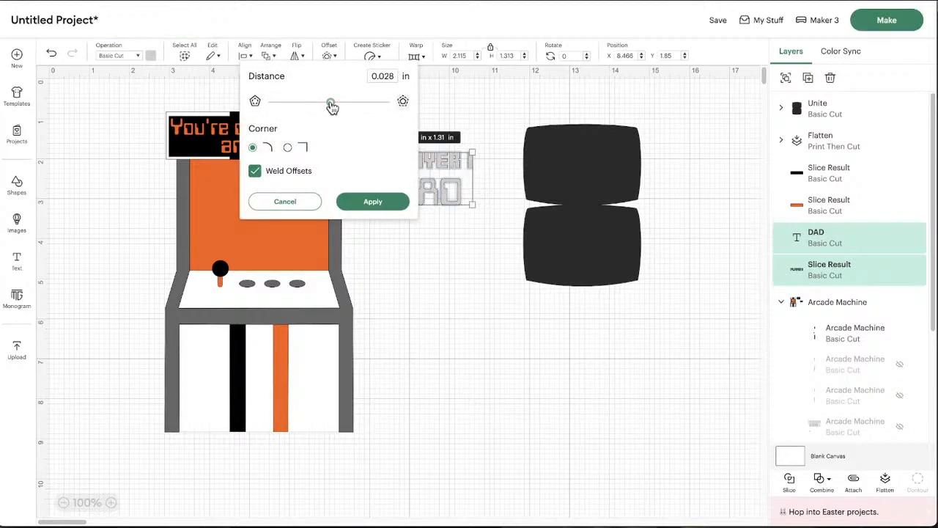
click(372, 201)
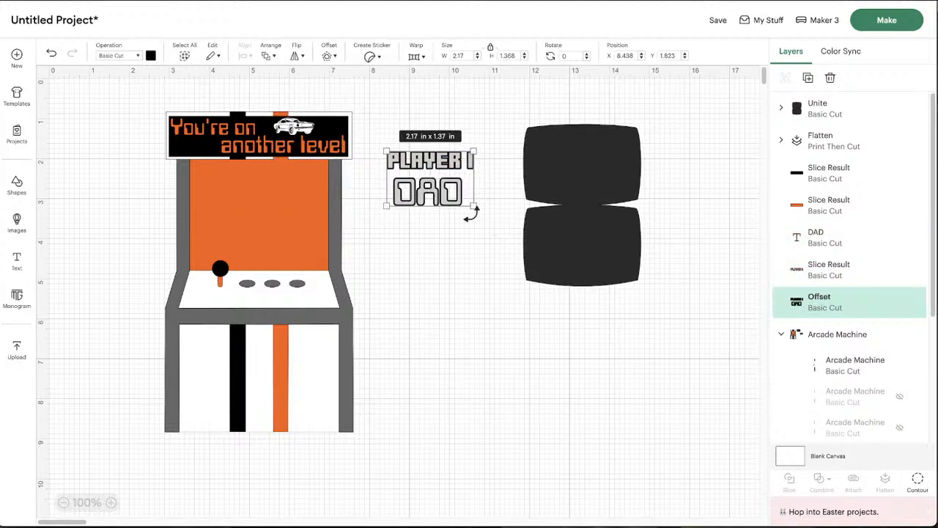
Step: Flatten PLAYER 1, DAD and their offset into one printable layer and place it beside the top of the arcade machine
click(442, 241)
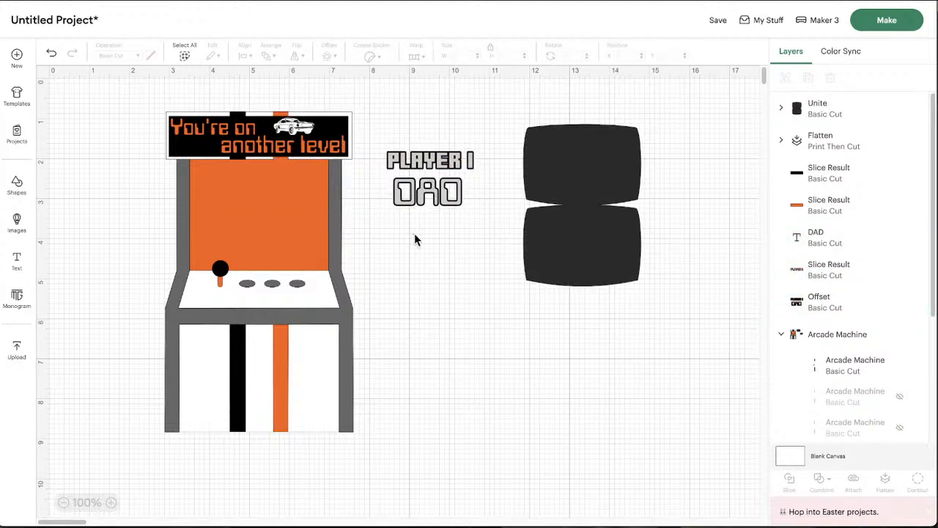
drag(415, 235, 471, 147)
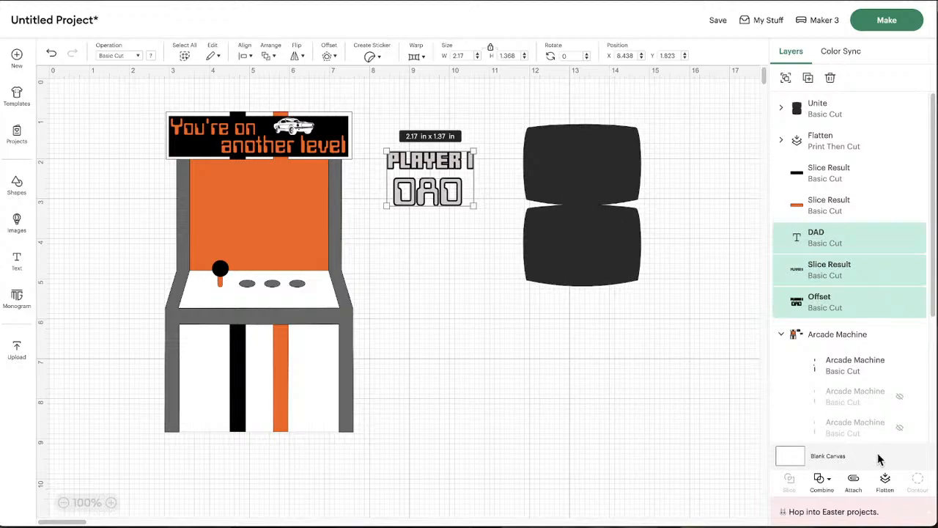
click(883, 485)
click(478, 247)
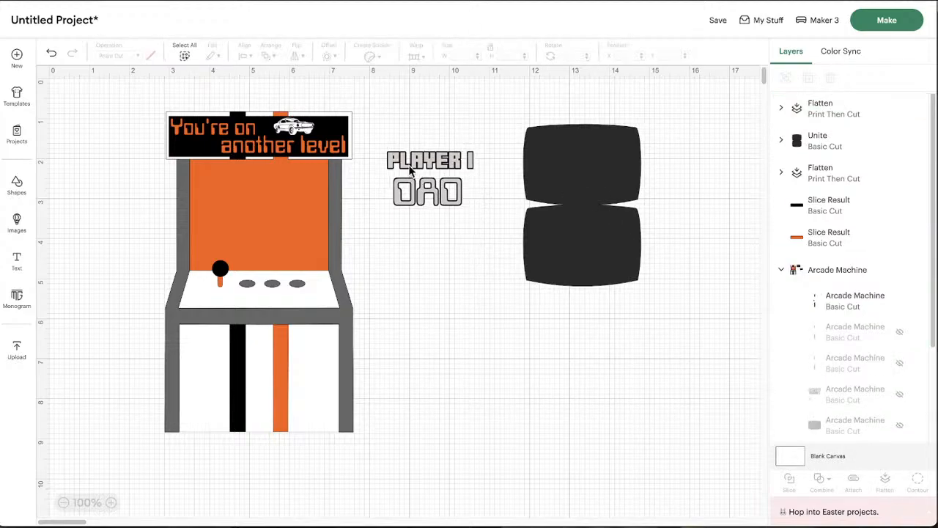
drag(417, 180, 414, 196)
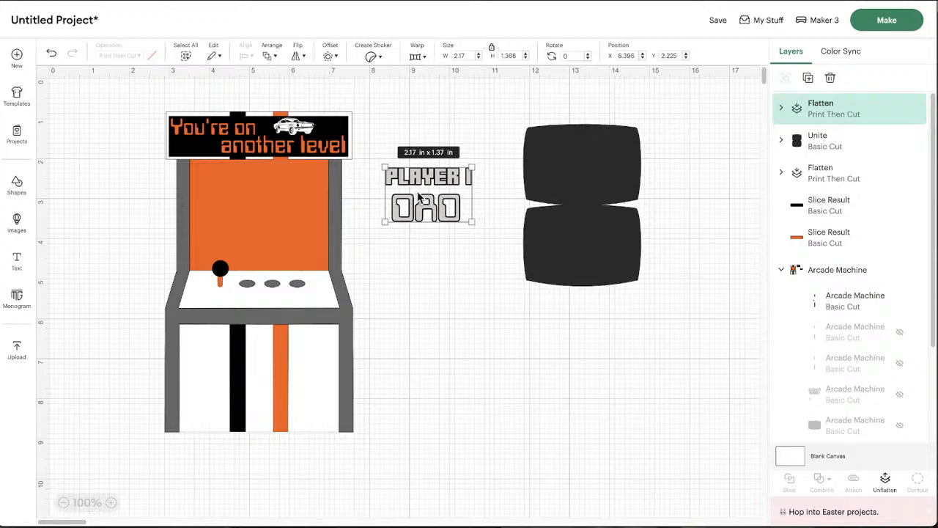
mouse_move(420, 196)
mouse_down()
mouse_move(375, 194)
mouse_move(593, 174)
mouse_move(593, 249)
mouse_move(579, 153)
mouse_move(586, 176)
mouse_move(250, 202)
mouse_move(261, 223)
mouse_move(422, 179)
mouse_up()
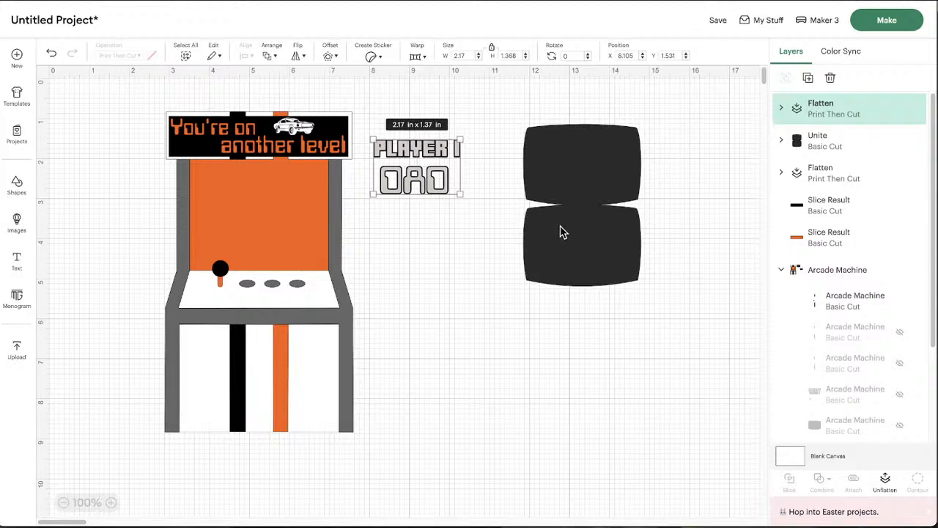
Step: Add a two-line text reading "Happy fathers" with "DAy" underneath
click(17, 260)
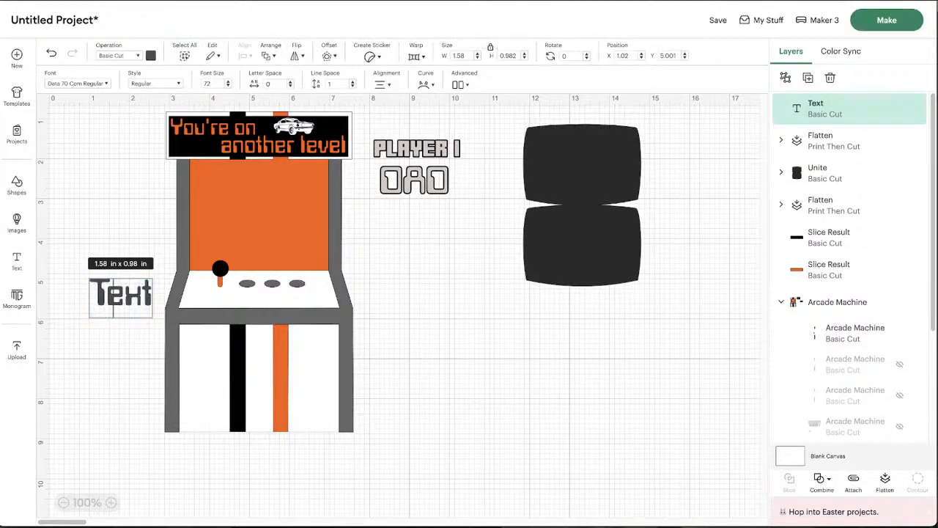
text(Happy)
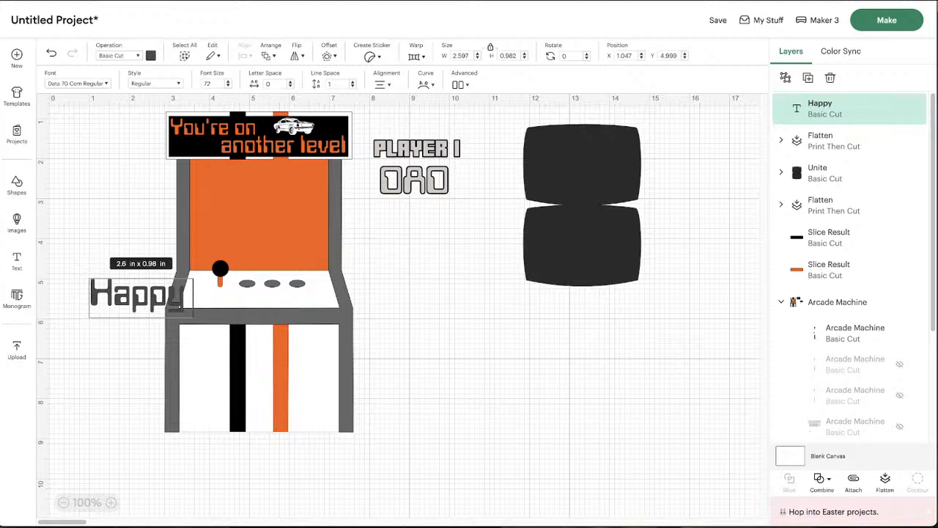
text( fathers)
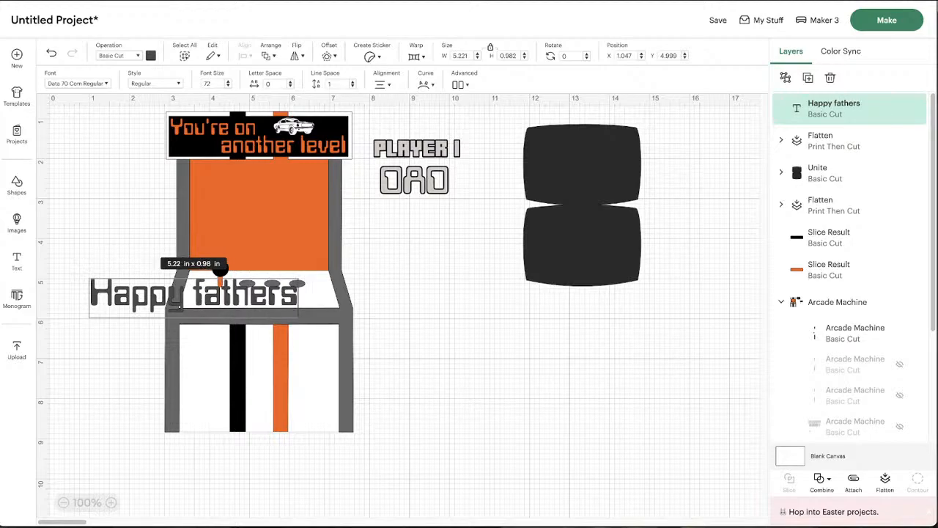
key(Return)
text(DAy)
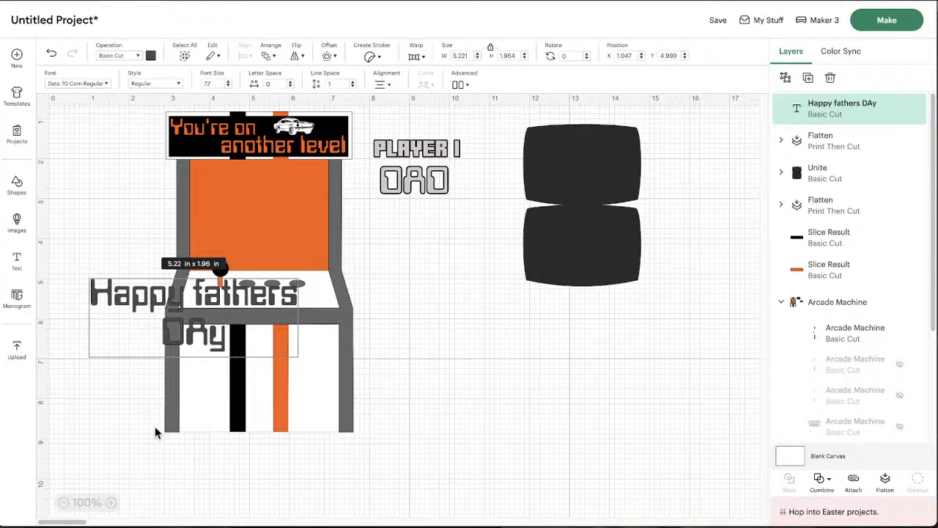
click(157, 382)
Step: Scale down the Happy fathers DAy text and place it on the empty canvas just below the double screen piece
drag(184, 312, 517, 307)
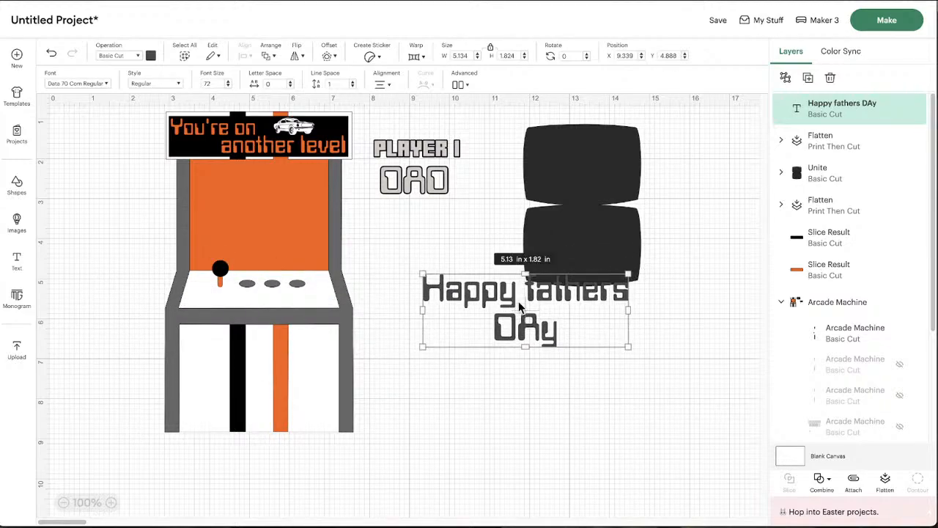
drag(592, 330, 586, 332)
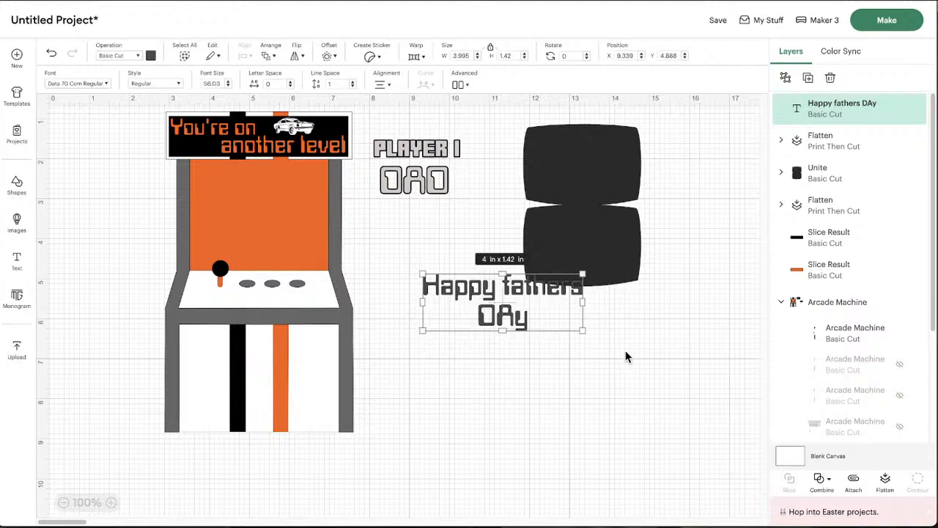
drag(504, 292, 588, 253)
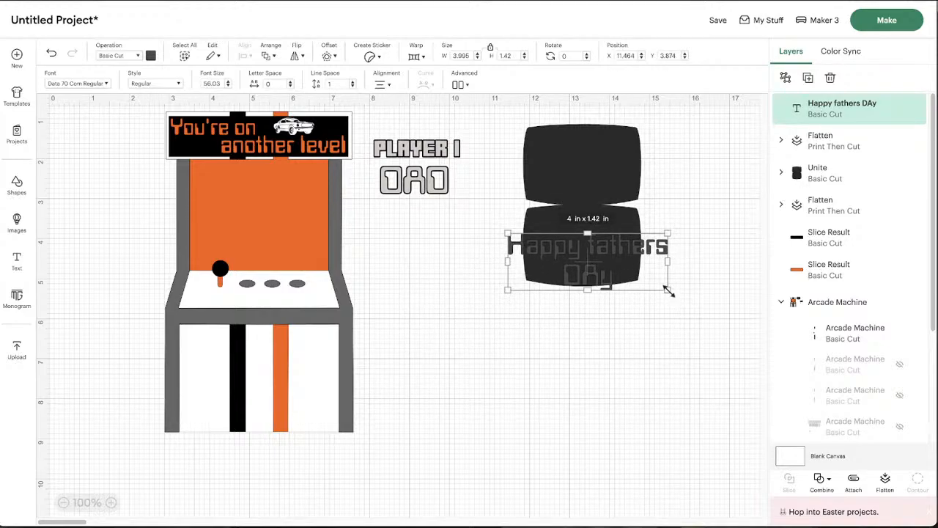
drag(666, 289, 638, 279)
drag(573, 259, 484, 319)
click(399, 140)
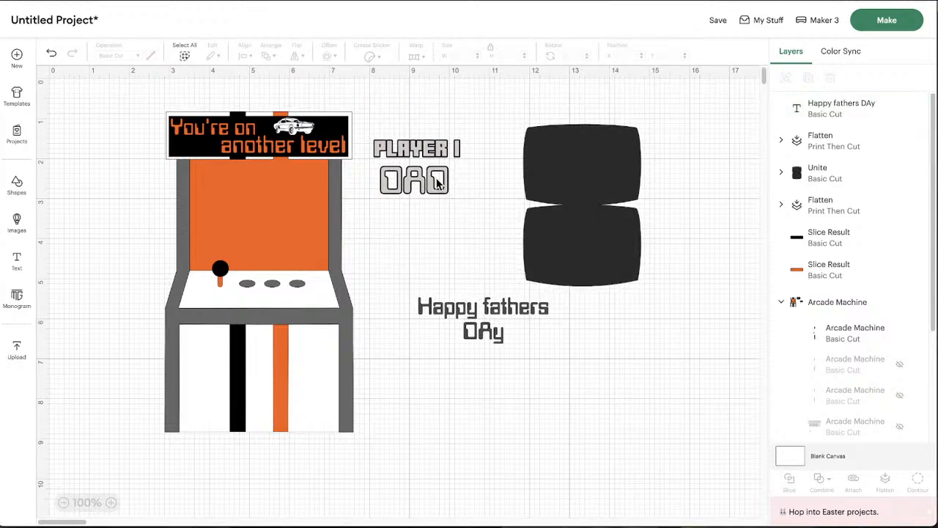
Step: Reposition the flattened PLAYER 1 DAD text between the arcade machine and the screen piece, at about X 8.47, Y 1.89
click(437, 180)
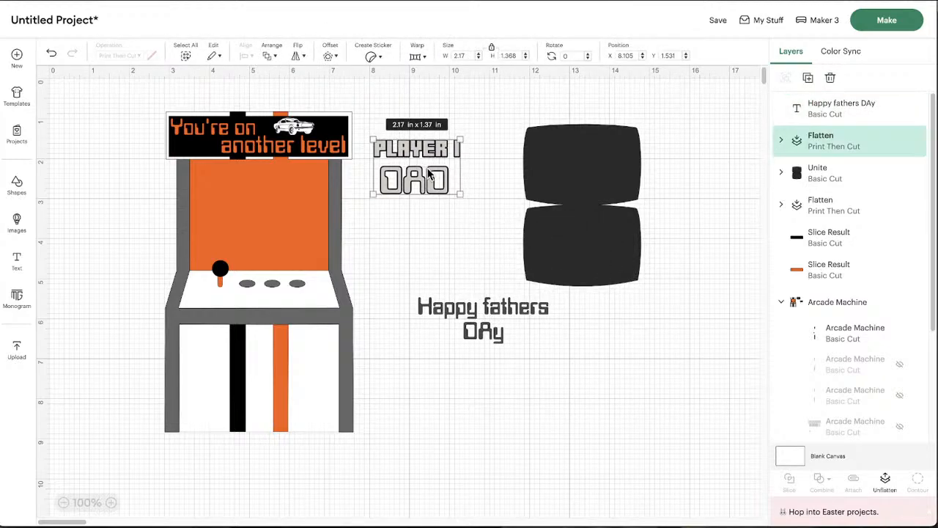
drag(425, 156, 444, 168)
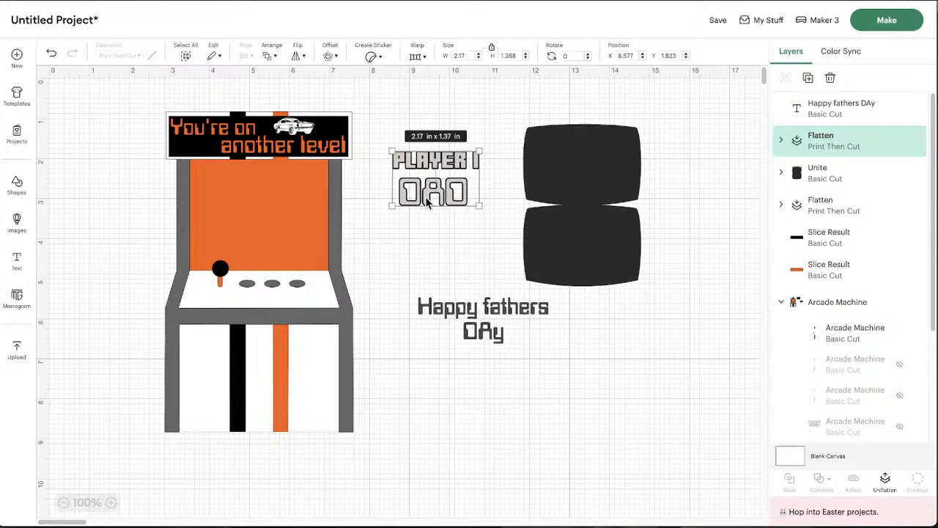
click(424, 254)
drag(423, 196, 416, 199)
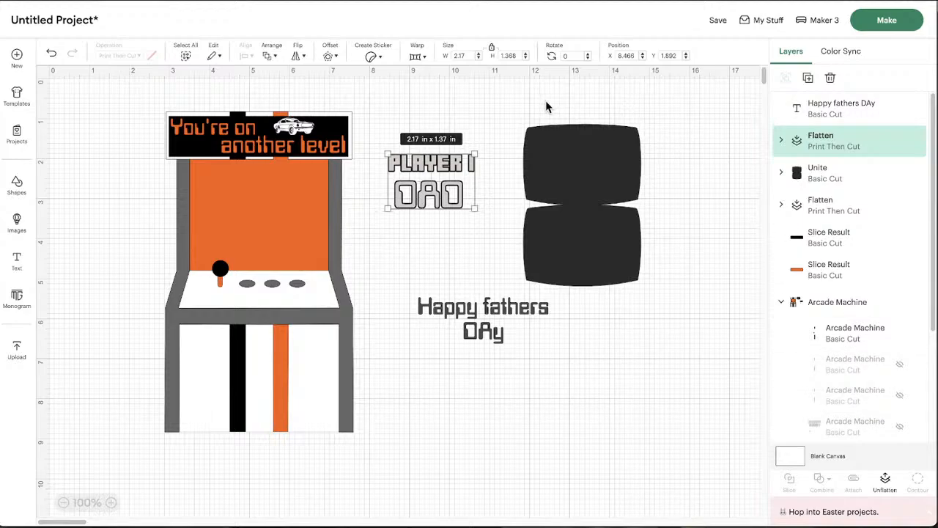
click(334, 56)
drag(333, 104, 339, 104)
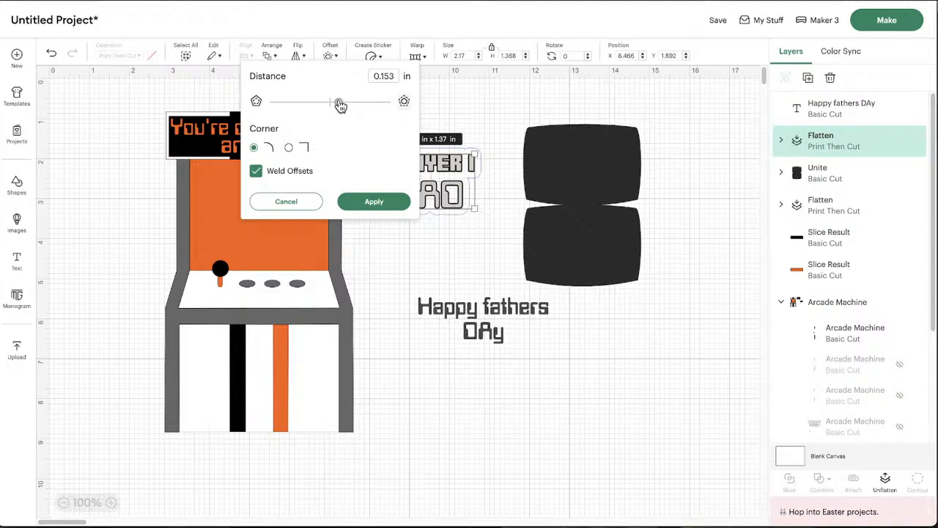
click(309, 205)
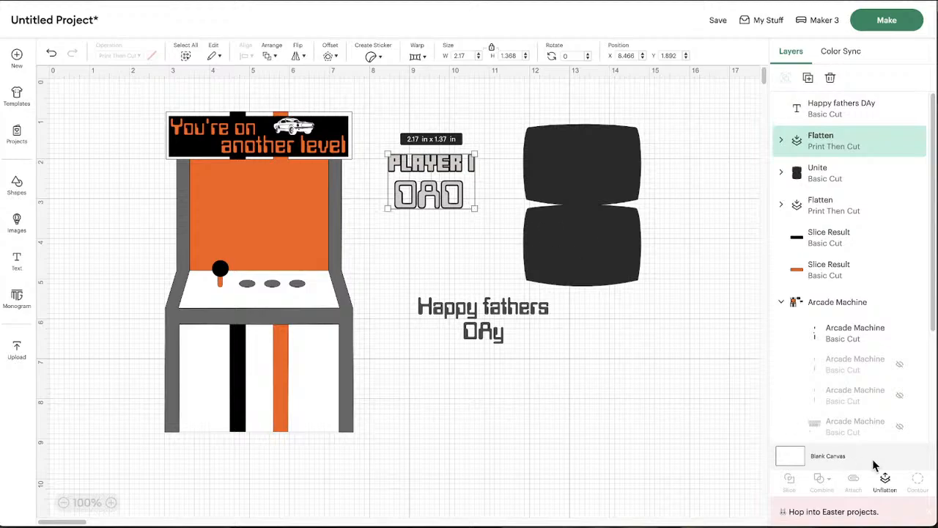
Step: Unflatten the PLAYER 1 DAD artwork and hide its thin offset layer
click(887, 480)
click(685, 428)
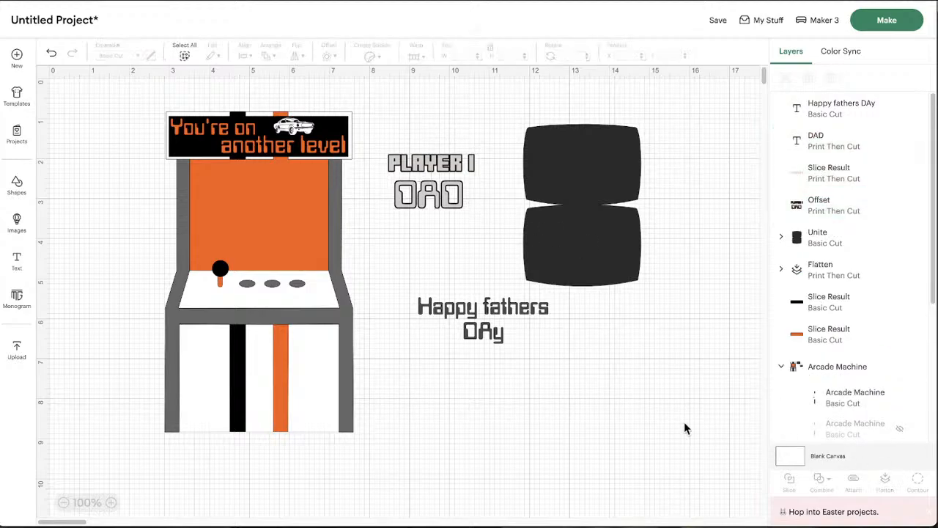
click(840, 214)
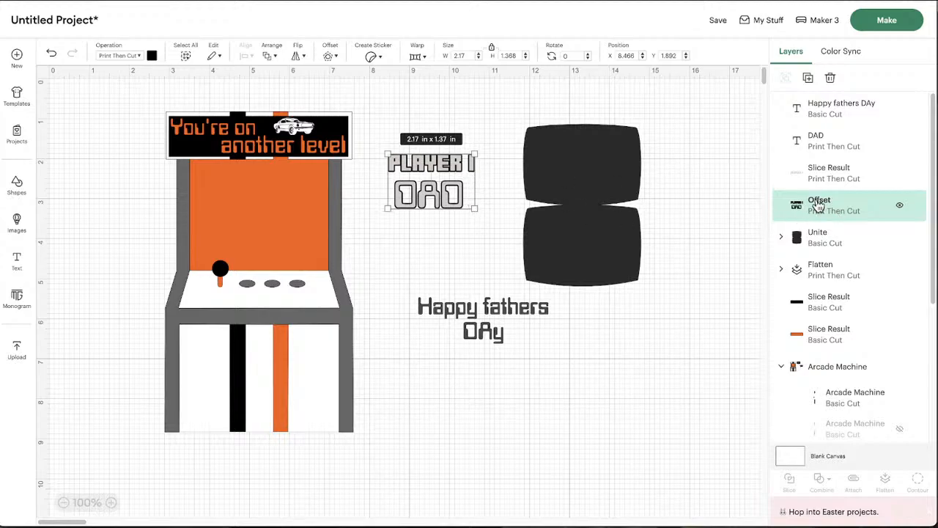
click(902, 207)
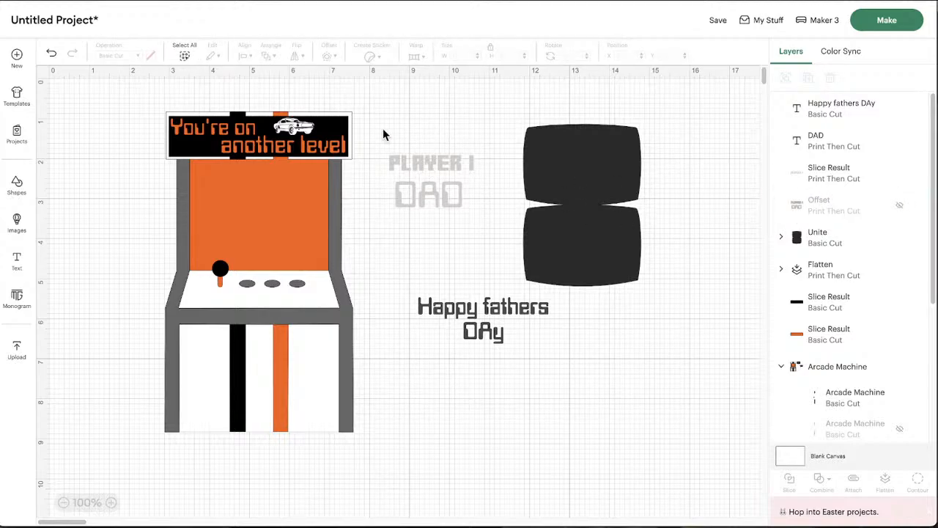
Step: Add a thicker welded offset of 0.069 in with rounded corners around the PLAYER 1 and DAD texts together
drag(394, 141, 479, 215)
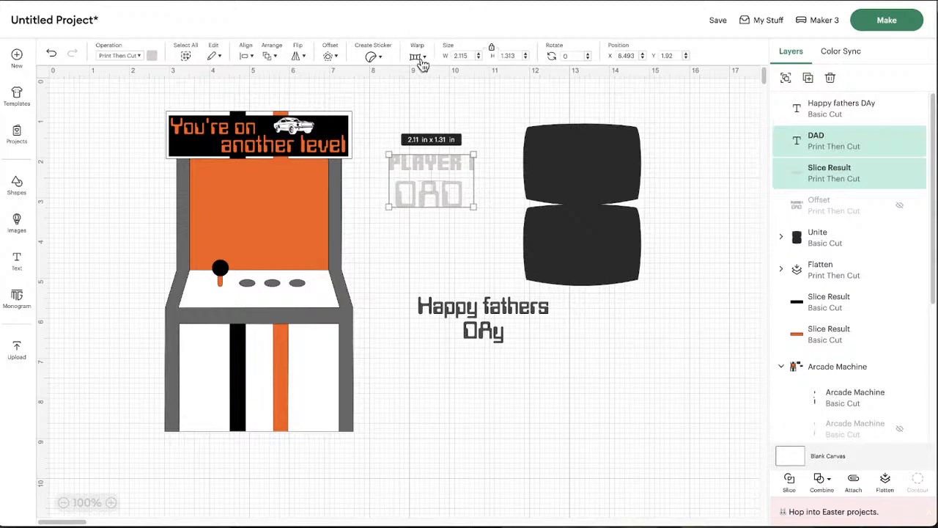
click(371, 58)
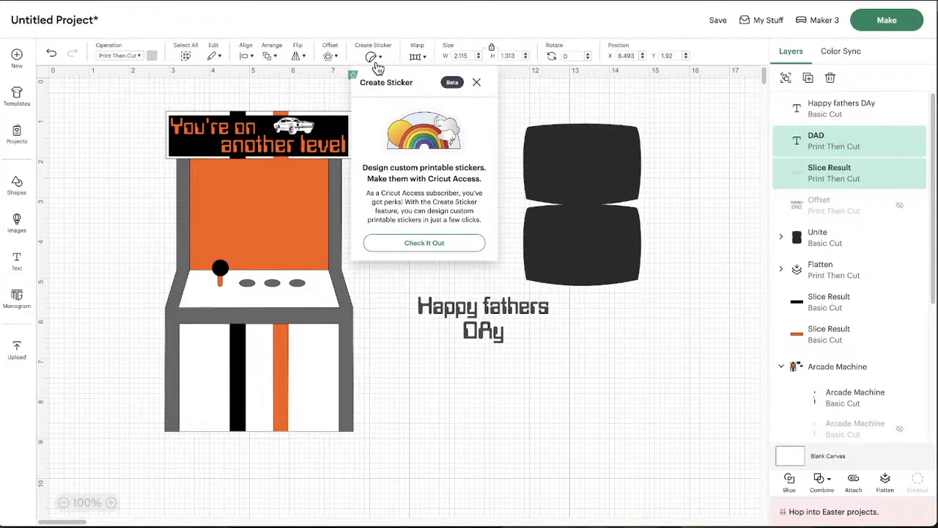
click(478, 84)
click(330, 56)
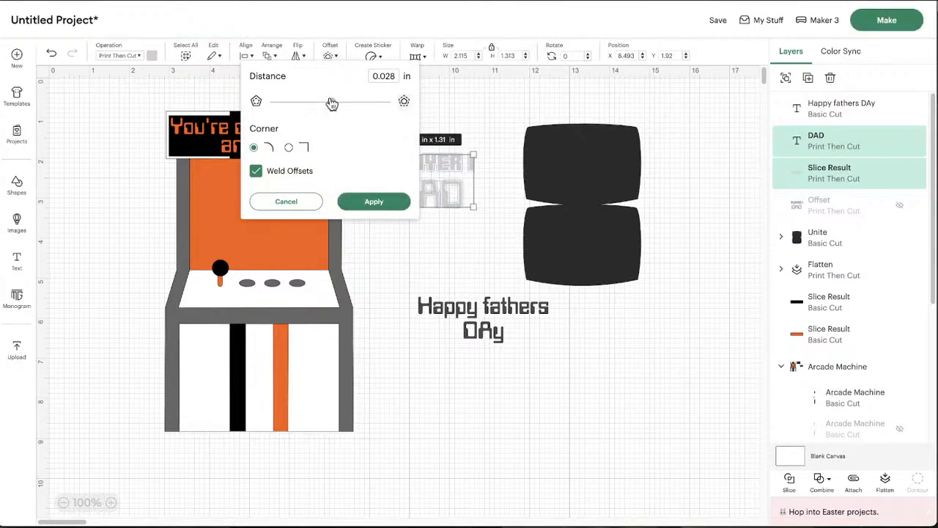
drag(334, 103, 334, 103)
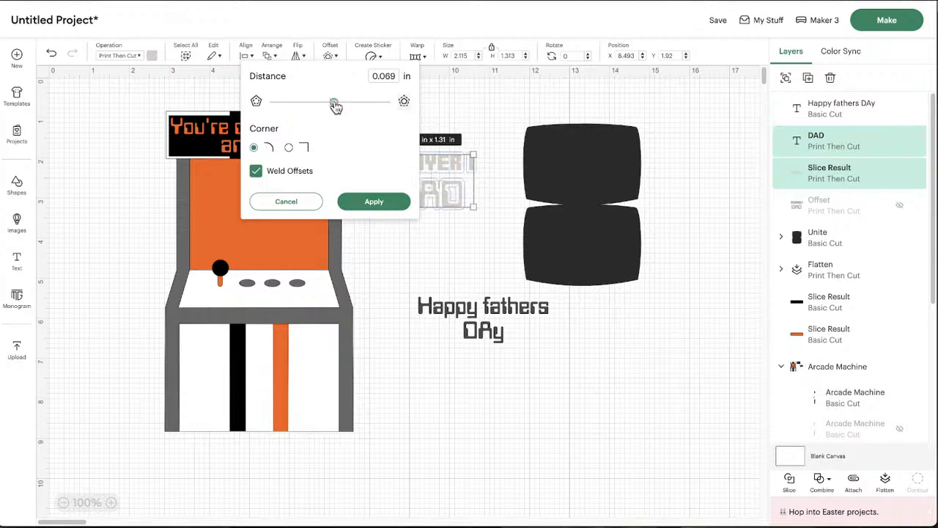
click(362, 204)
click(400, 244)
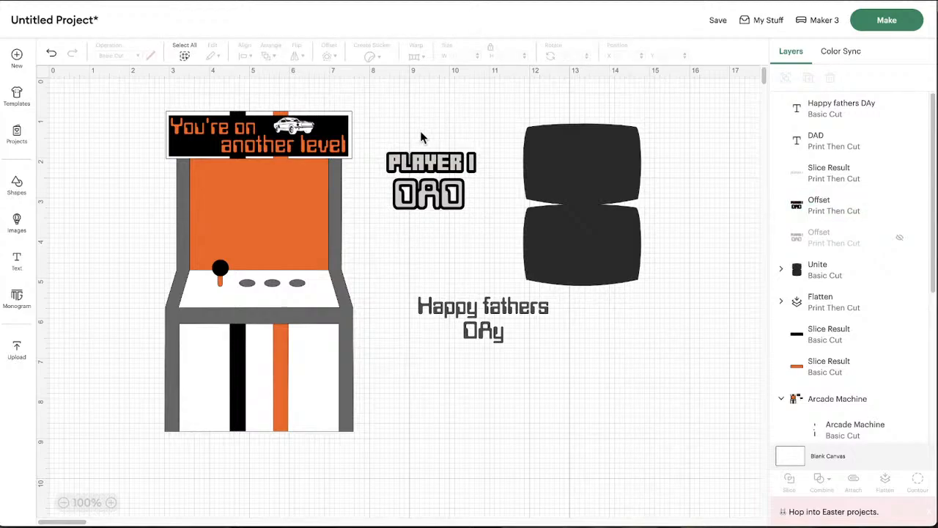
Step: Rename the new visible offset layer behind PLAYER 1 DAD as Vinyl
drag(424, 130, 444, 228)
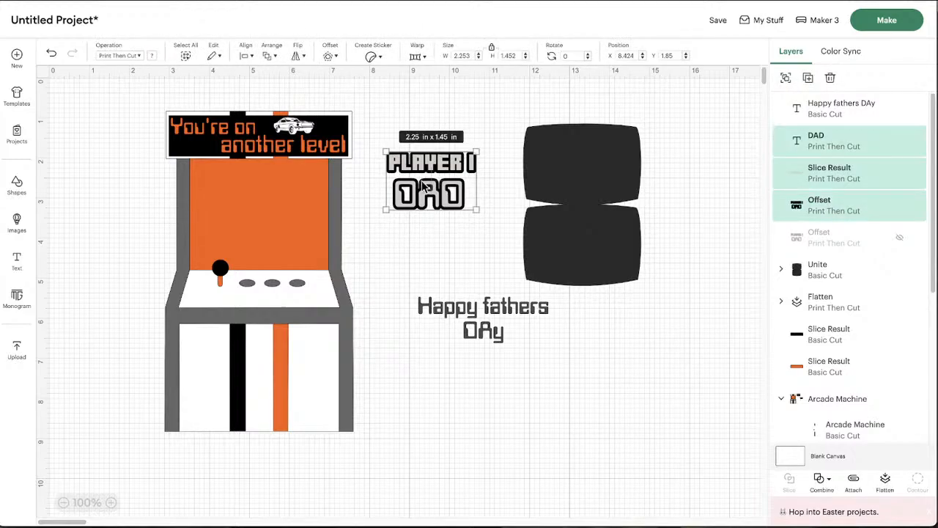
click(831, 210)
click(830, 206)
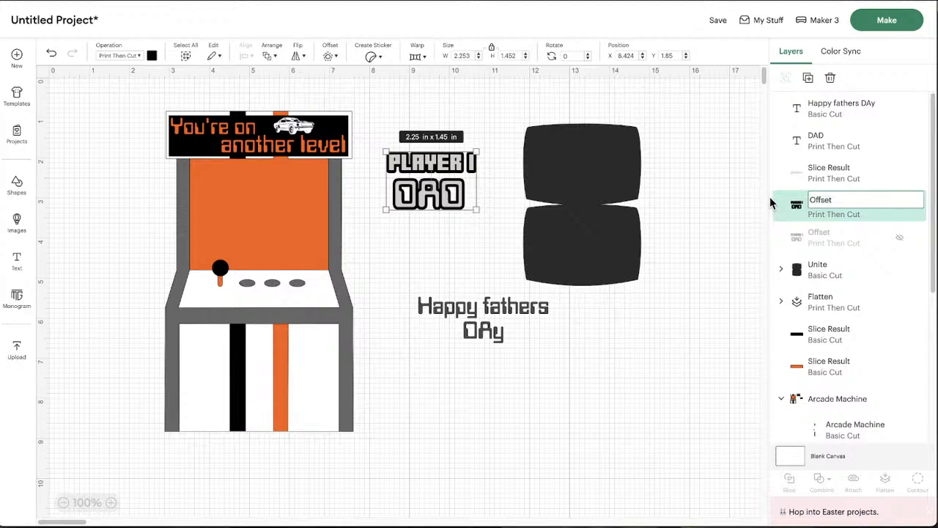
text(Vinyl)
Step: Rename the Slice Result layer holding the PLAYER 1 lettering as Vinyl
click(832, 176)
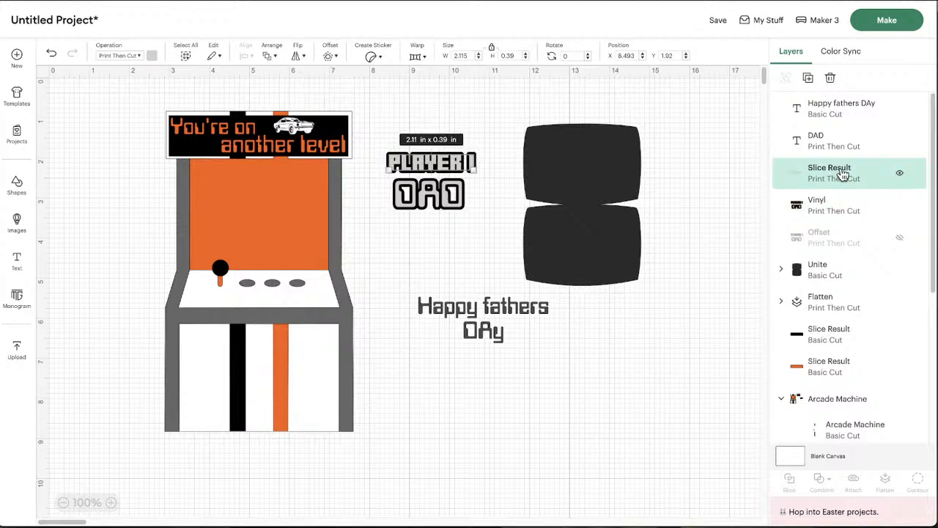
click(846, 167)
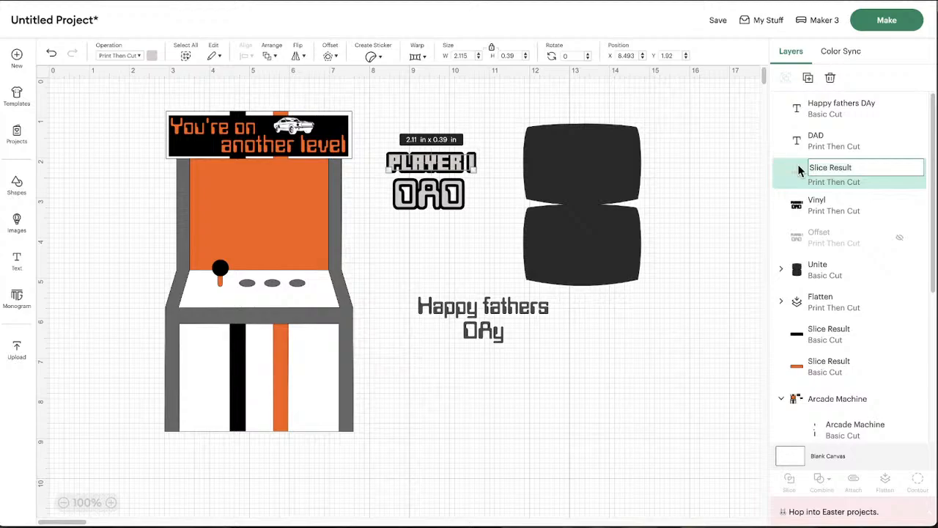
text(Vinyl)
click(708, 247)
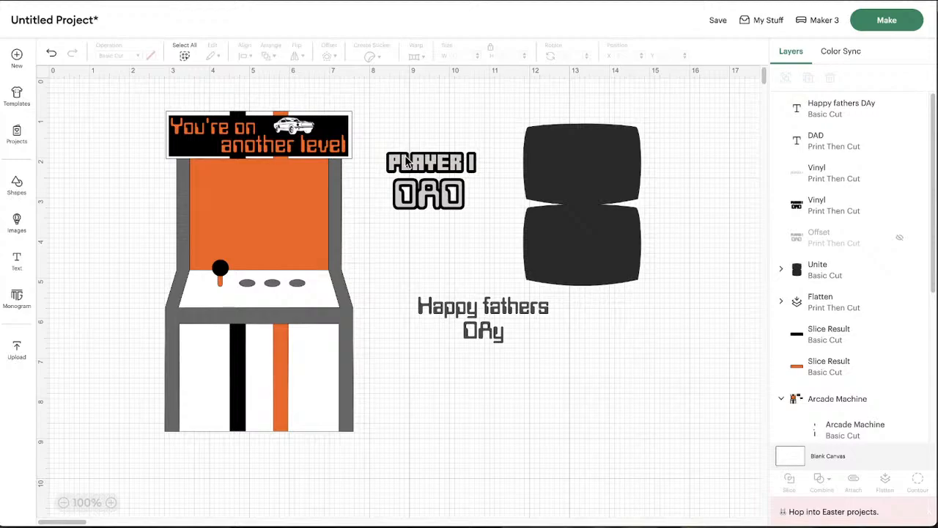
Step: Group the DAD text with the two Vinyl layers and move the group up to about X 8.58, Y 1.20
drag(396, 130, 441, 227)
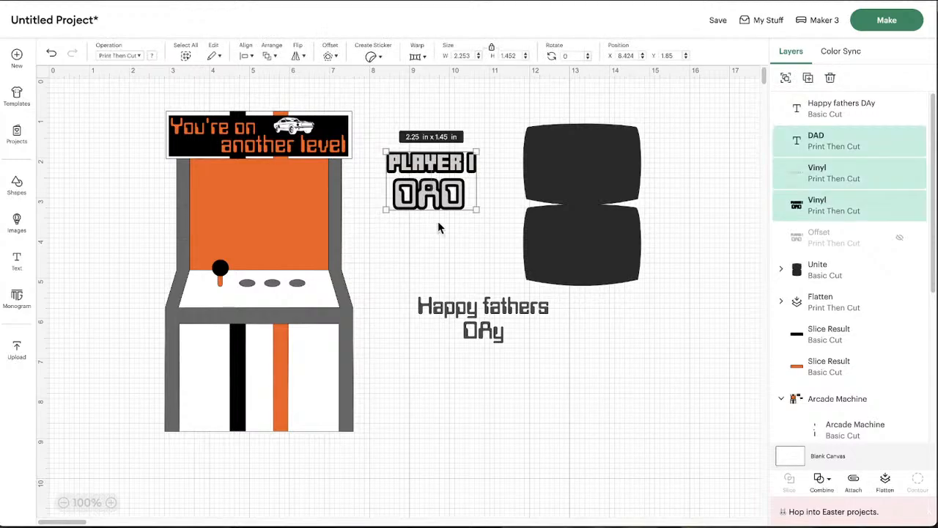
click(786, 77)
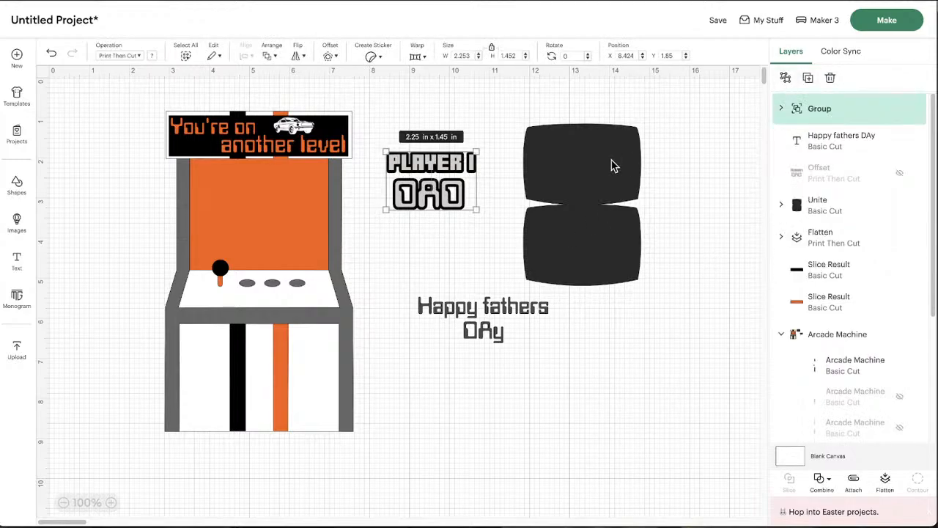
click(675, 203)
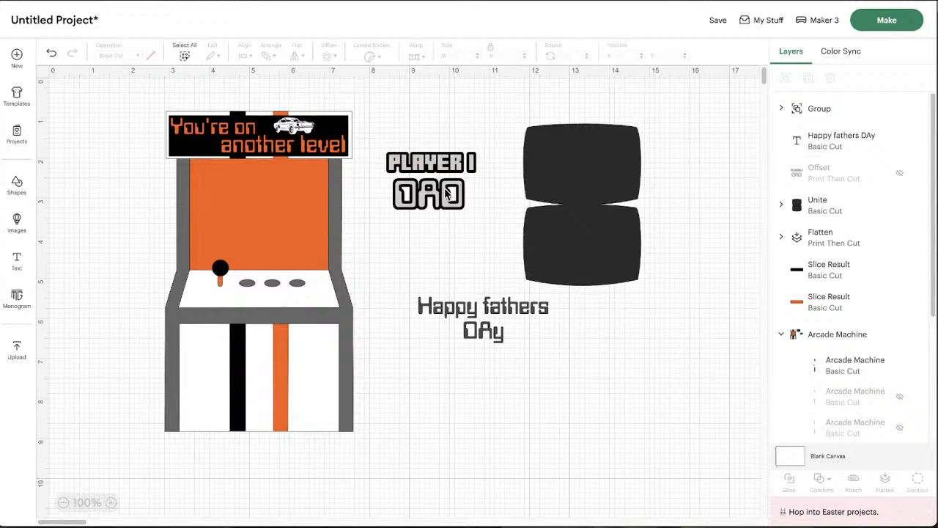
drag(437, 183, 454, 169)
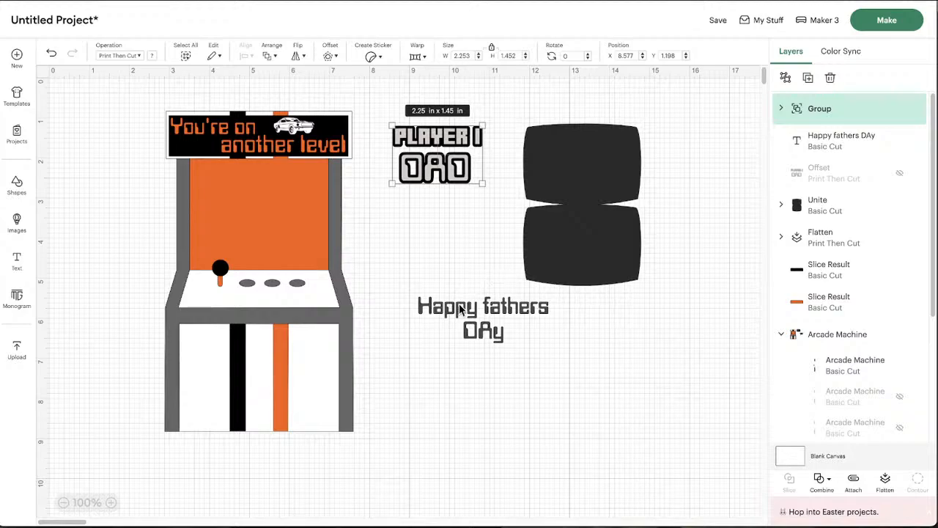
Step: Break the greeting into the three lines Happy, Fathers and DAy with a capital F, and place it on the lower screen shape
mouse_move(464, 310)
mouse_down()
mouse_move(522, 297)
mouse_move(553, 235)
mouse_move(548, 226)
mouse_move(561, 231)
mouse_move(464, 314)
mouse_up()
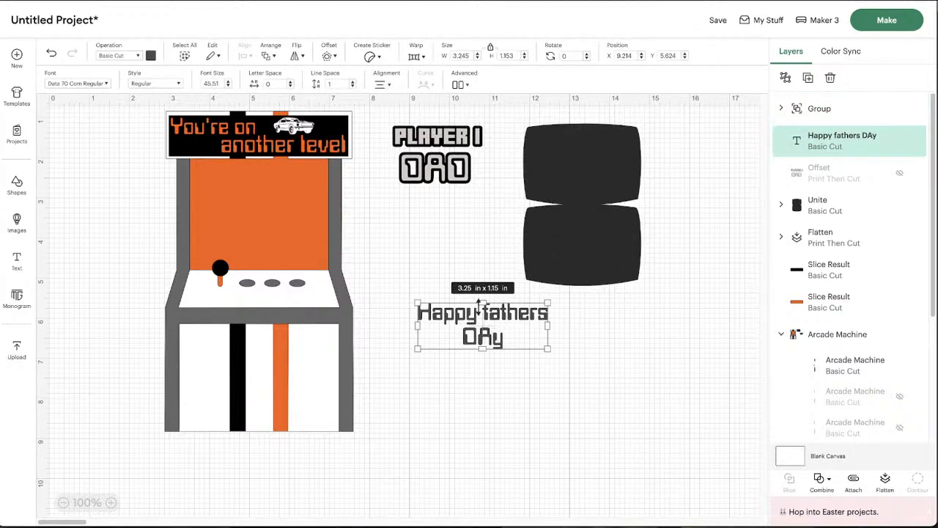
double_click(503, 316)
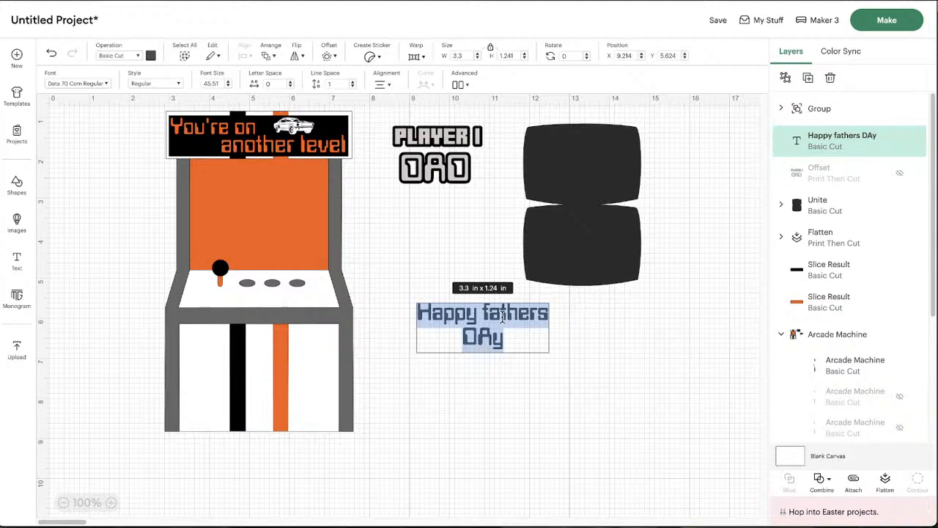
click(481, 315)
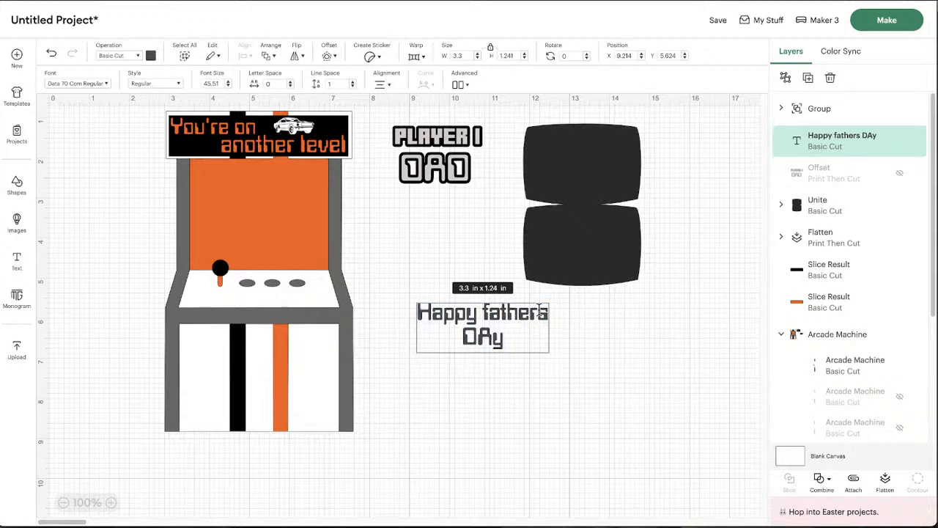
key(Return)
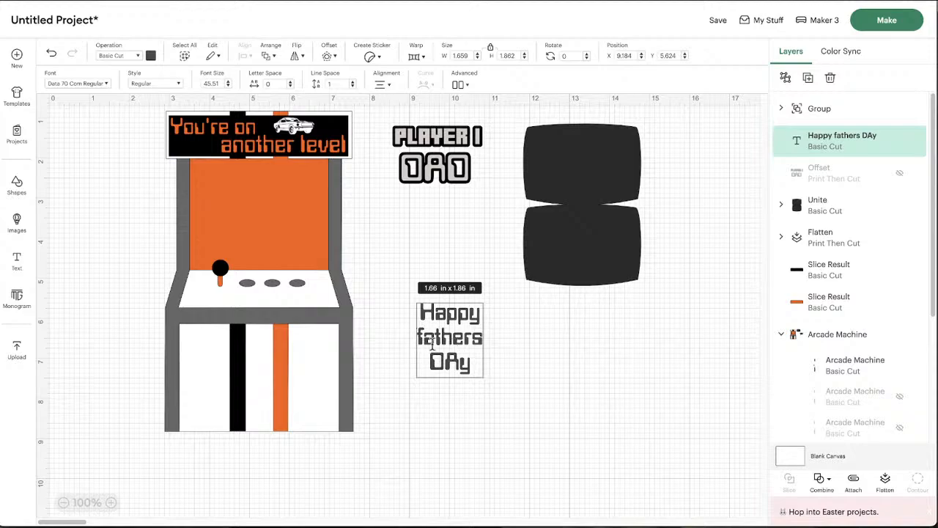
key(BackSpace)
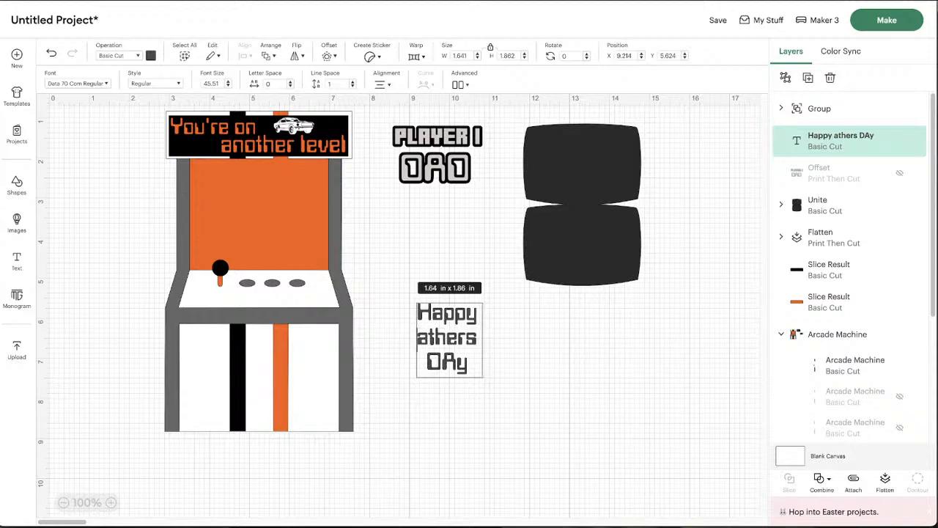
text(F)
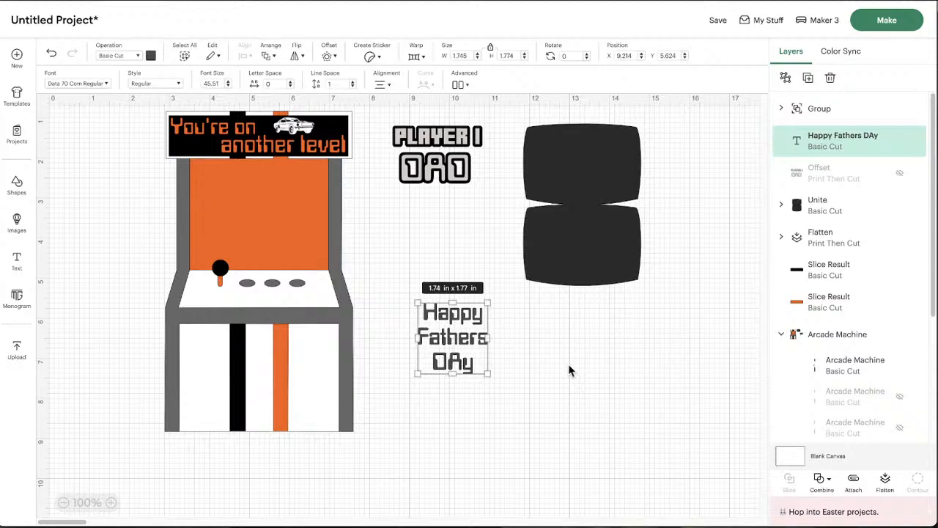
drag(453, 342, 578, 251)
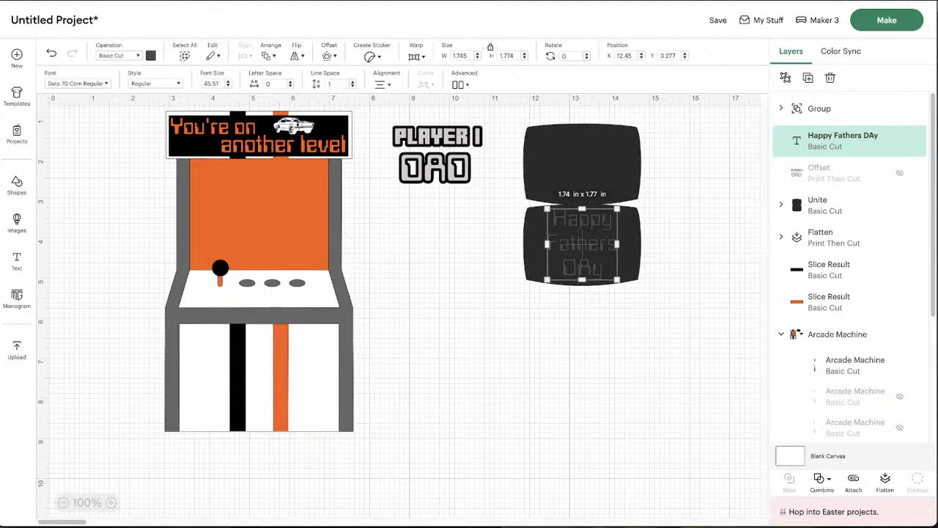
Step: Open the font list for the greeting, filter it to Vintage fonts and clear the data 70 search
click(76, 84)
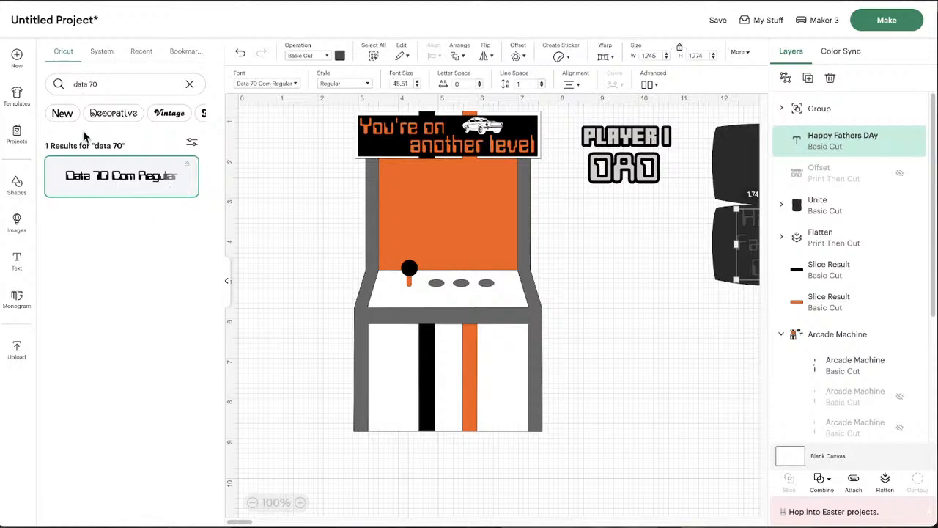
click(173, 114)
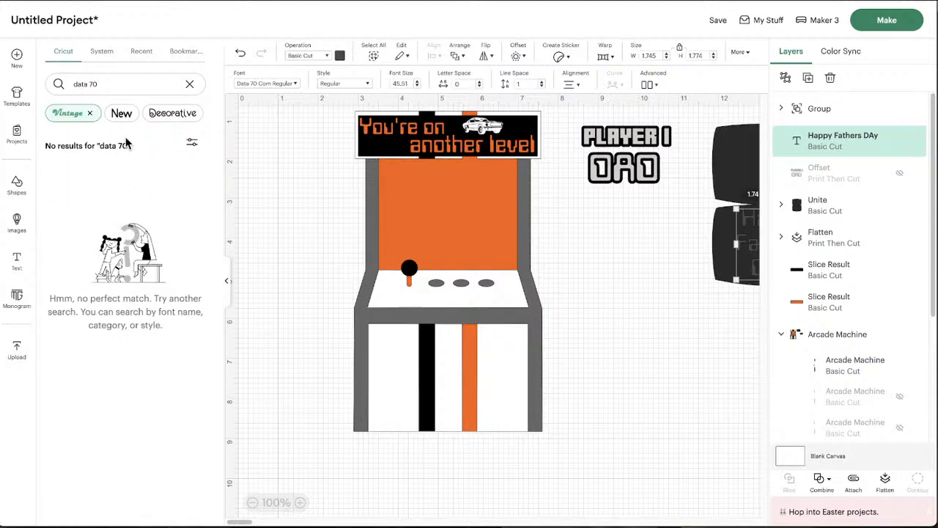
click(191, 85)
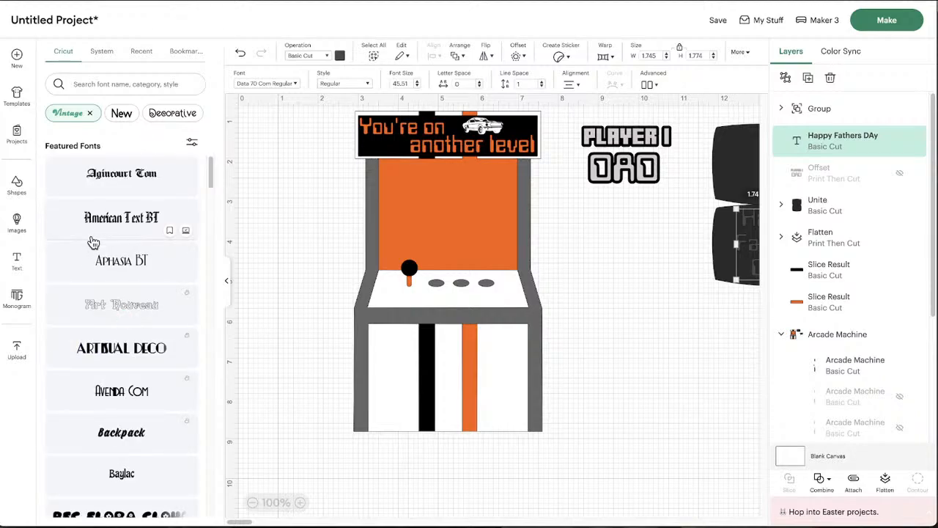
Step: Try the Candice Regular font on the greeting over the lower screen shape
scroll(93, 242, down, 2)
scroll(93, 242, down, 6)
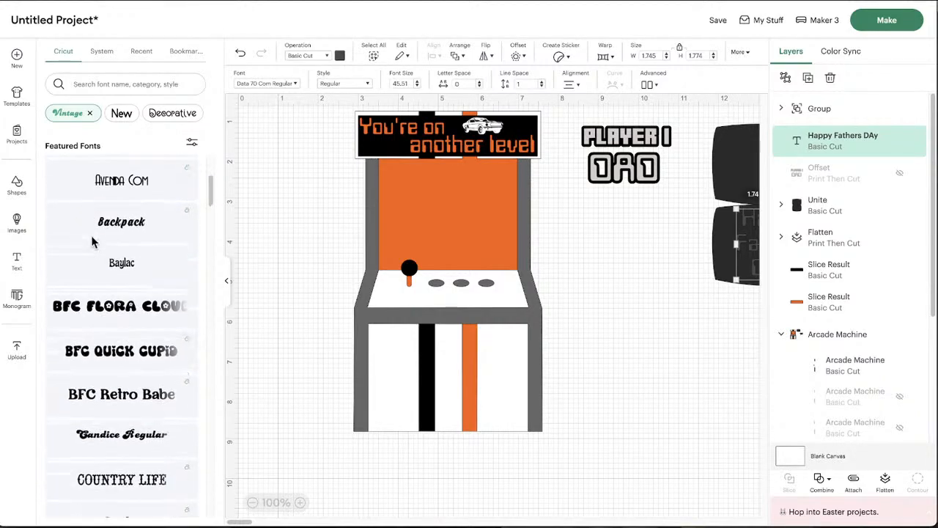
scroll(94, 242, down, 2)
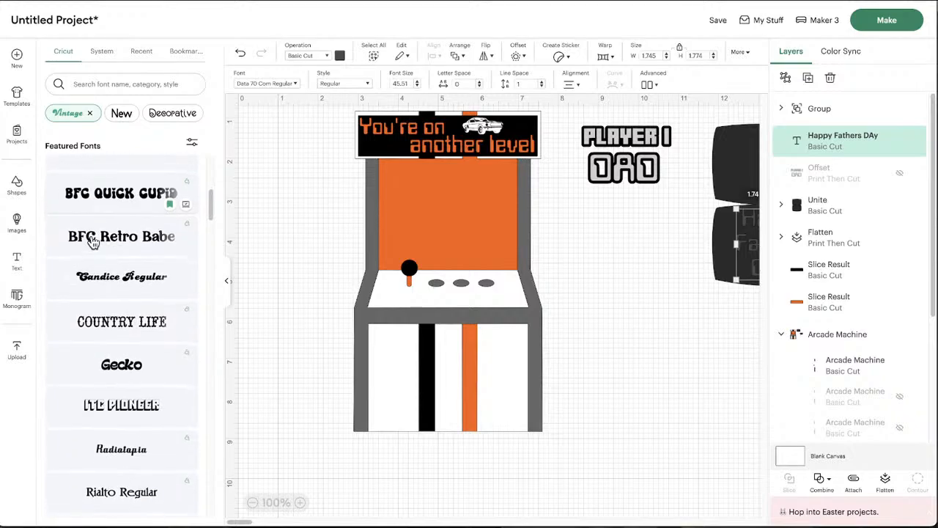
click(93, 242)
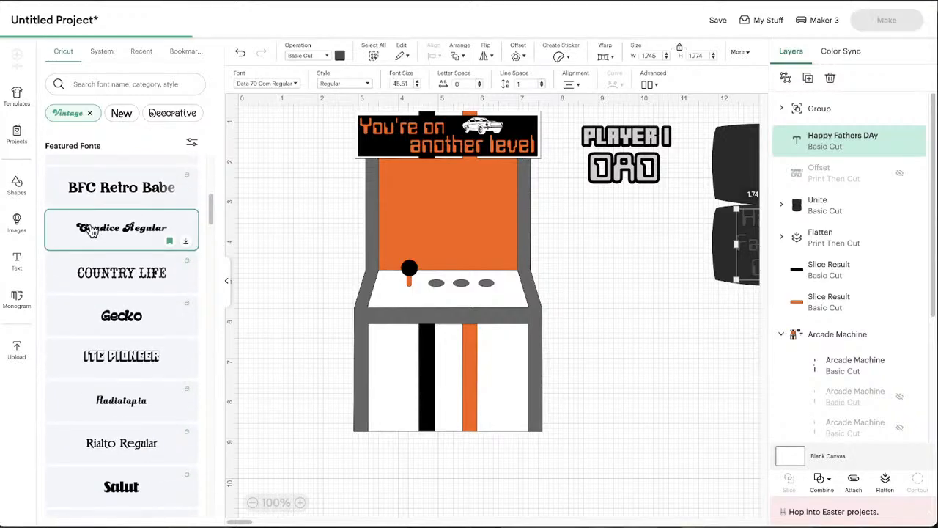
scroll(447, 237, right, 1)
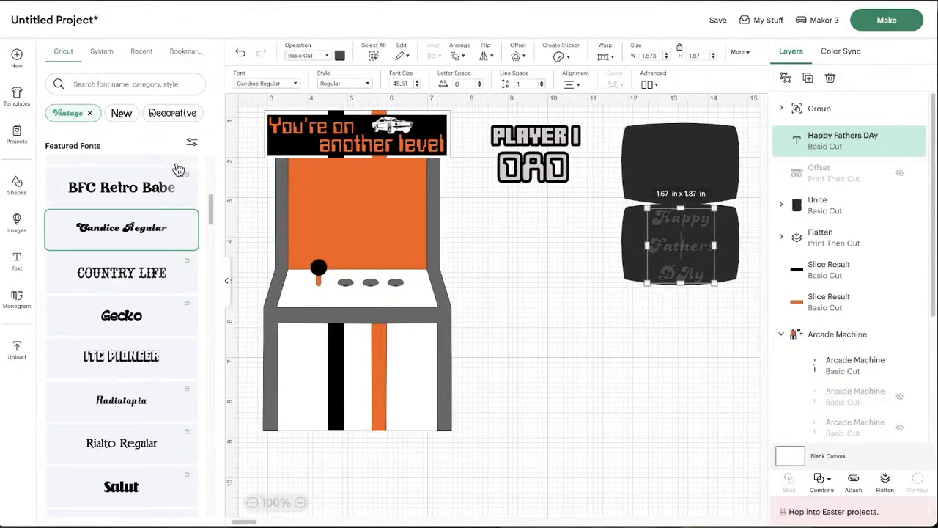
scroll(360, 218, right, 1)
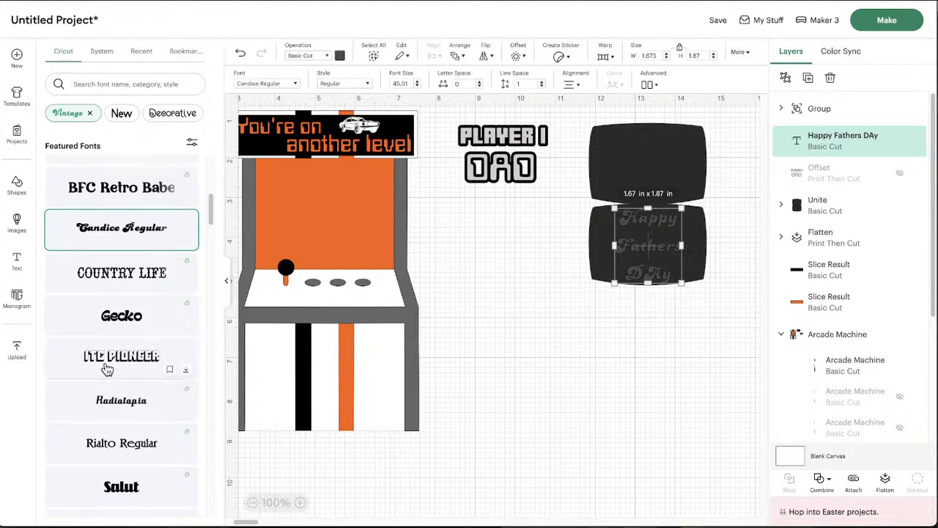
Step: Narrow the Vintage font list to fonts with the Writing characteristic
scroll(119, 323, down, 2)
scroll(115, 333, down, 5)
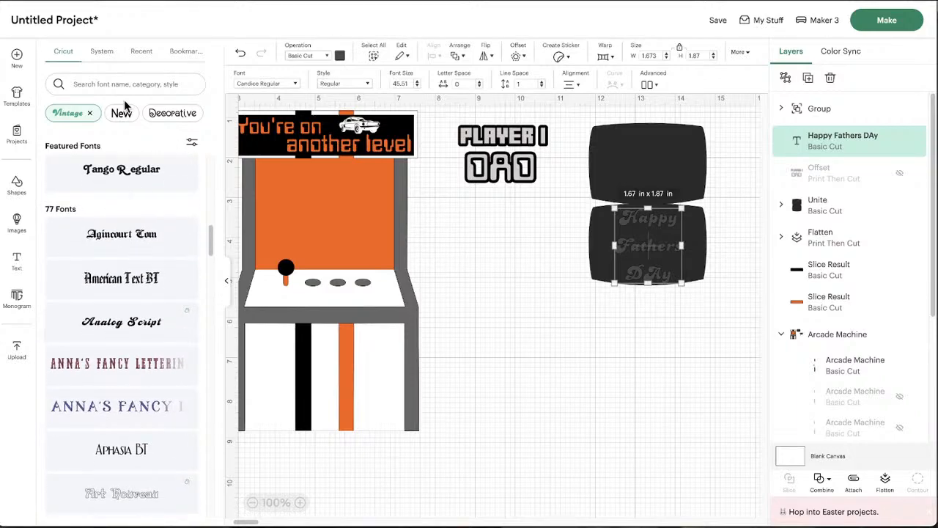
click(191, 141)
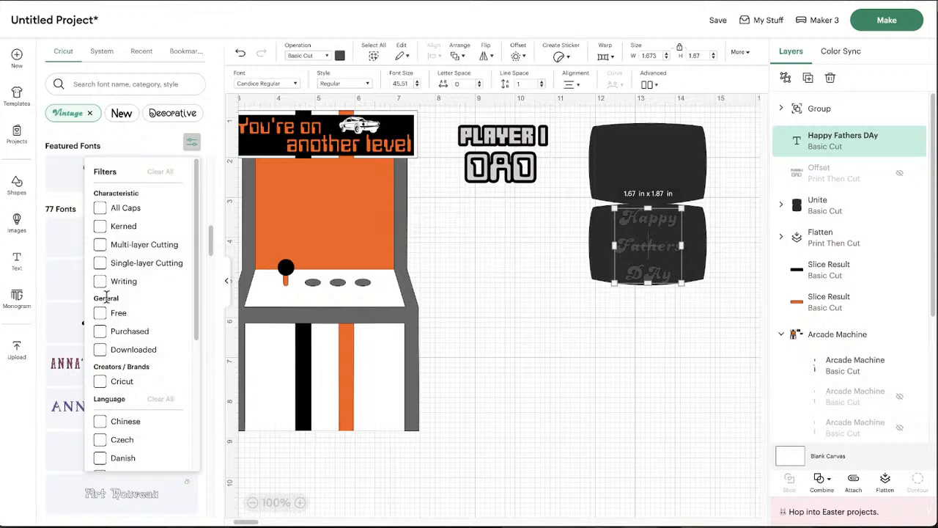
click(100, 281)
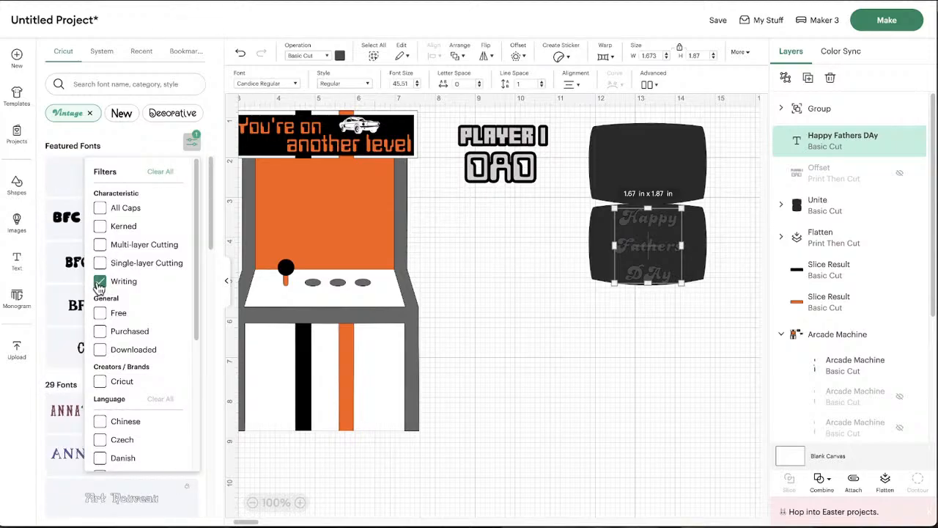
click(191, 141)
Step: Try the BFC Kinda Funky writing font on the greeting and recentre the text on the lower screen shape
scroll(115, 328, down, 2)
scroll(115, 328, up, 1)
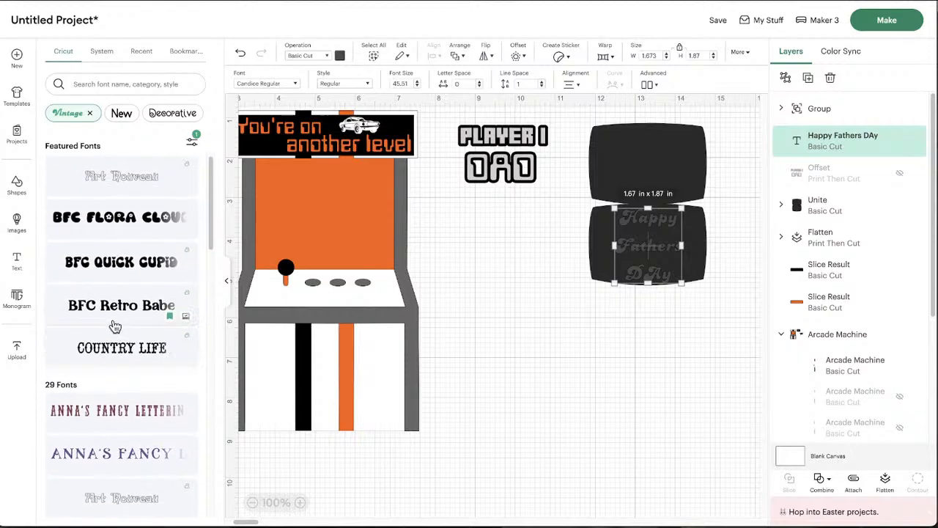
scroll(115, 323, down, 8)
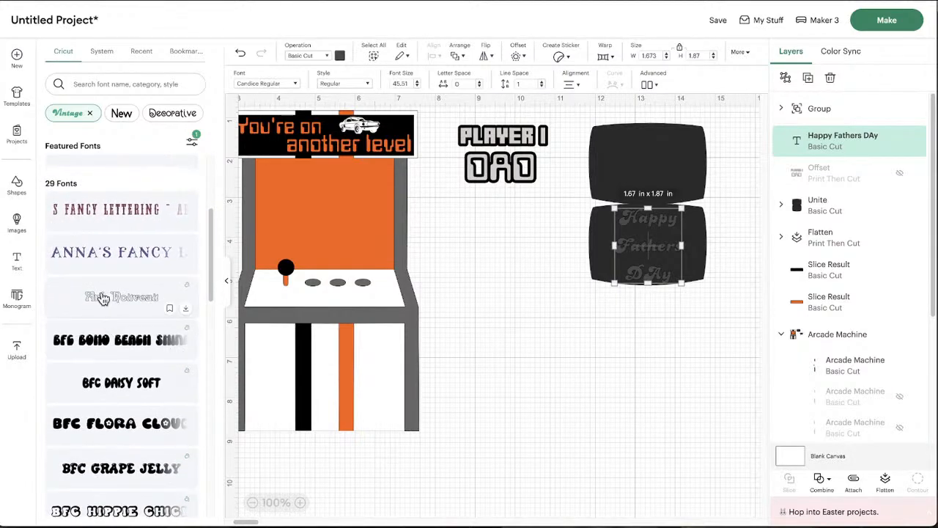
scroll(100, 311, down, 4)
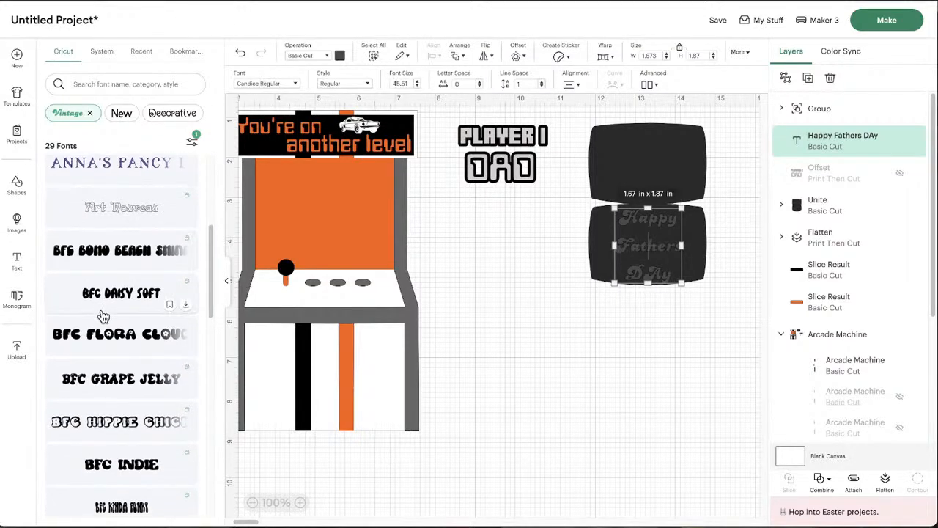
scroll(102, 313, down, 3)
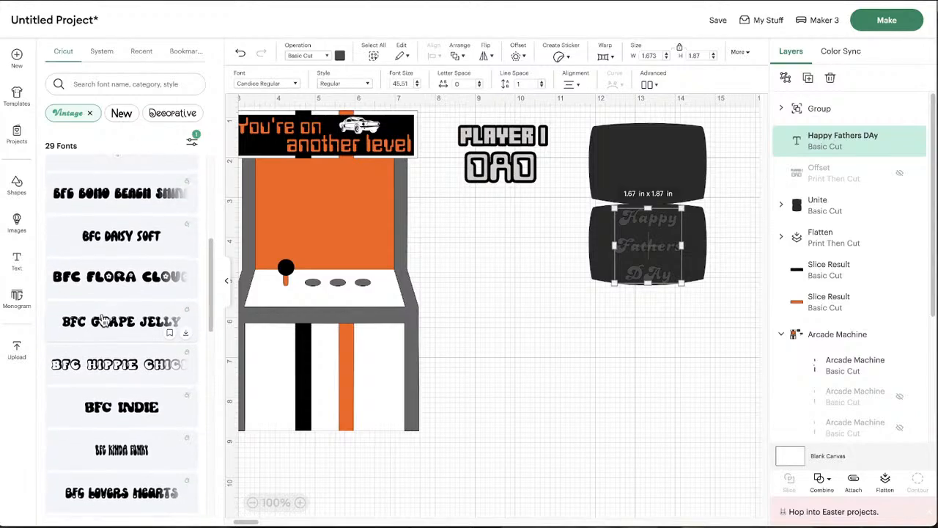
scroll(103, 321, down, 6)
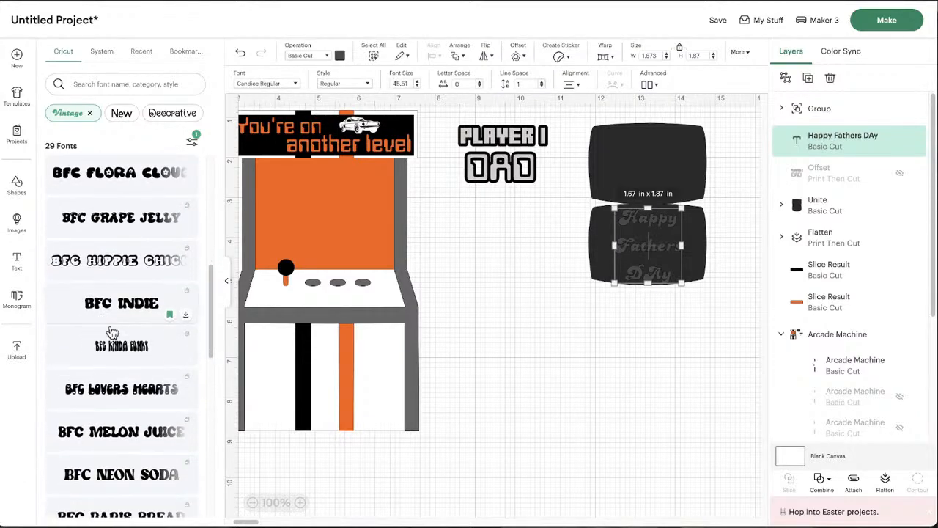
click(108, 295)
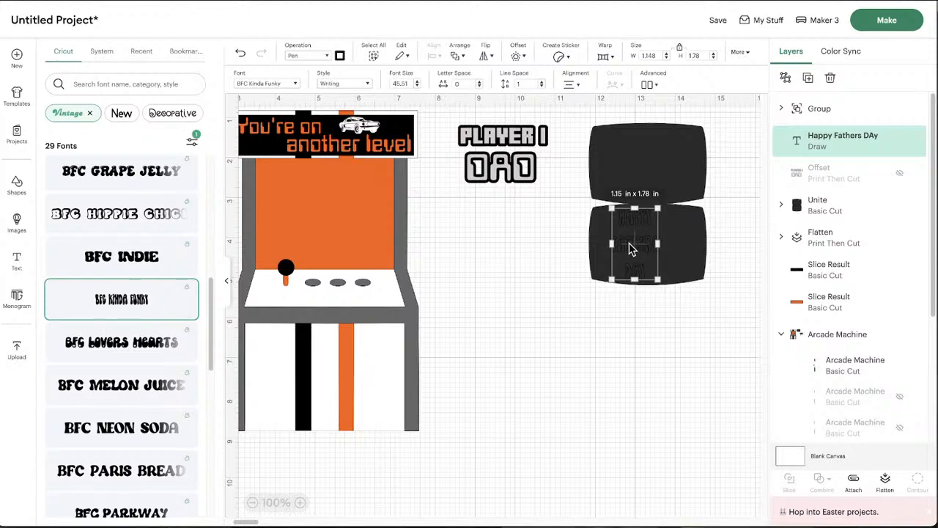
drag(628, 247, 635, 247)
Step: Move the greeting to the empty canvas below the double screen piece and try the BFC Vintage Stamp font on it
scroll(88, 334, down, 6)
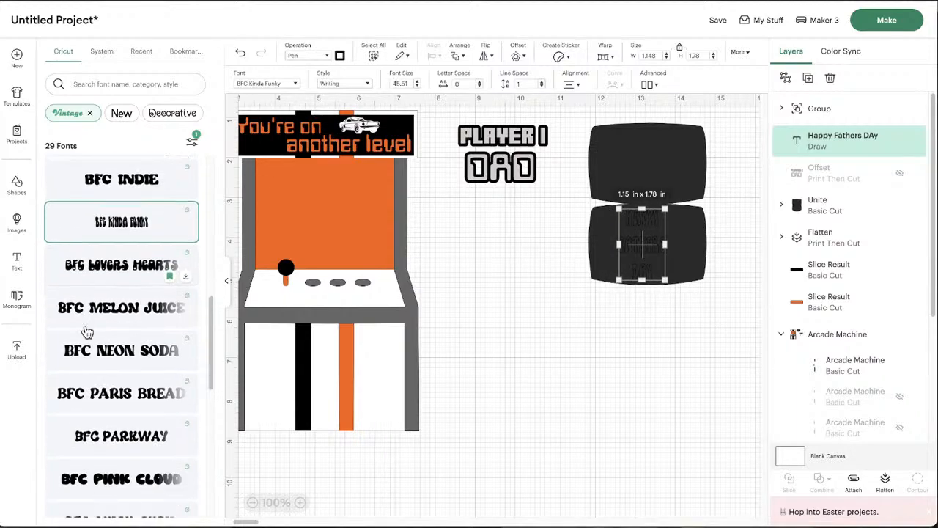
scroll(101, 339, down, 1)
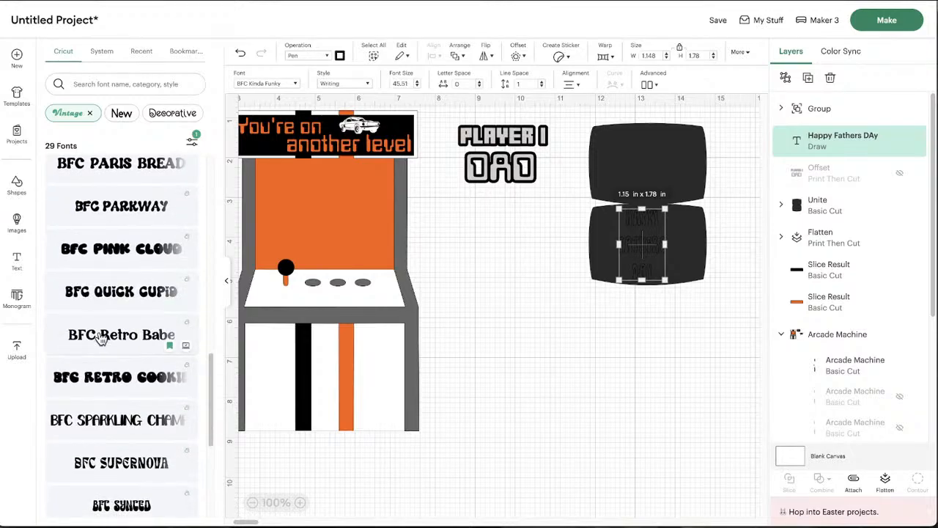
drag(643, 258, 599, 377)
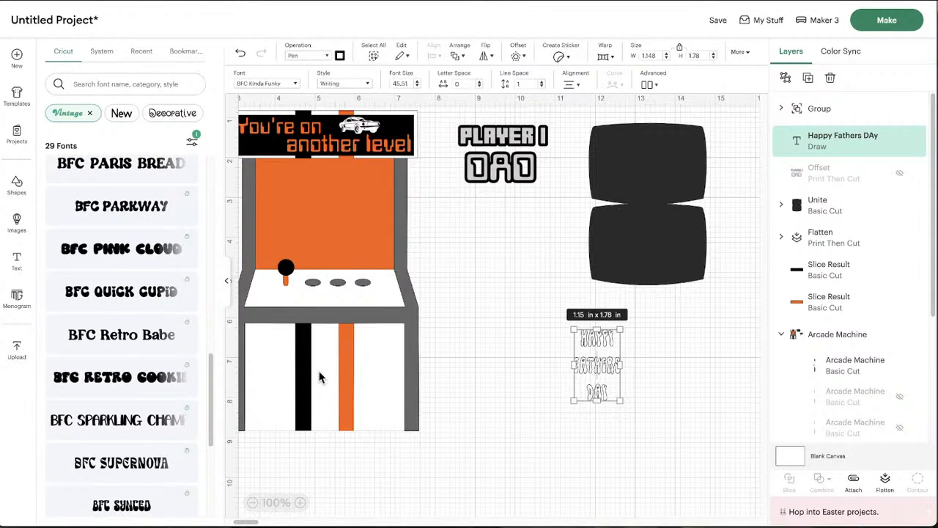
scroll(156, 353, down, 4)
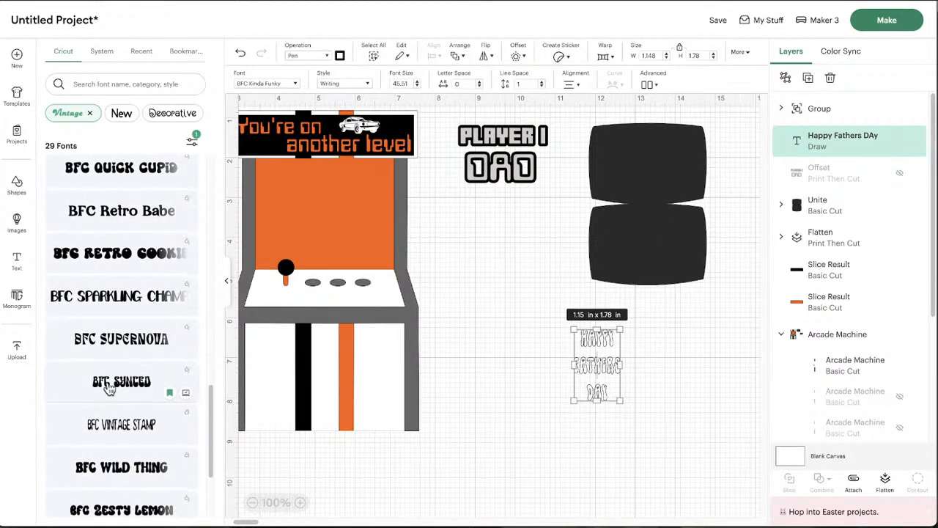
click(124, 399)
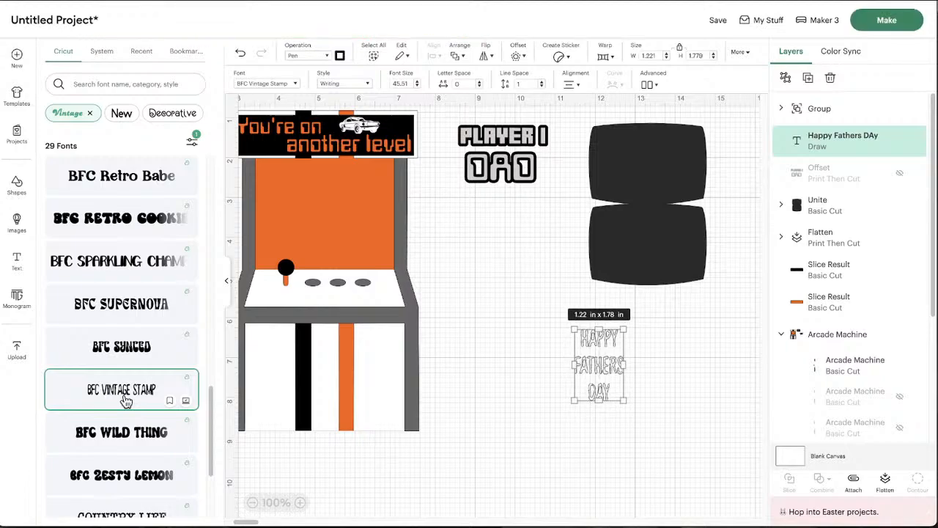
Step: Change the greeting's font to BFC Daisy Soft from the filtered Vintage writing fonts
scroll(121, 403, down, 2)
scroll(114, 413, down, 2)
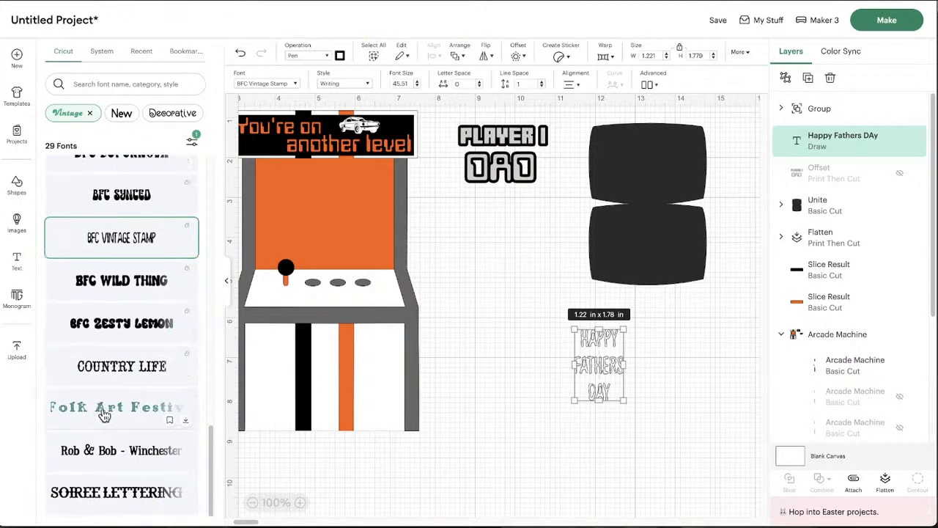
scroll(97, 409, up, 9)
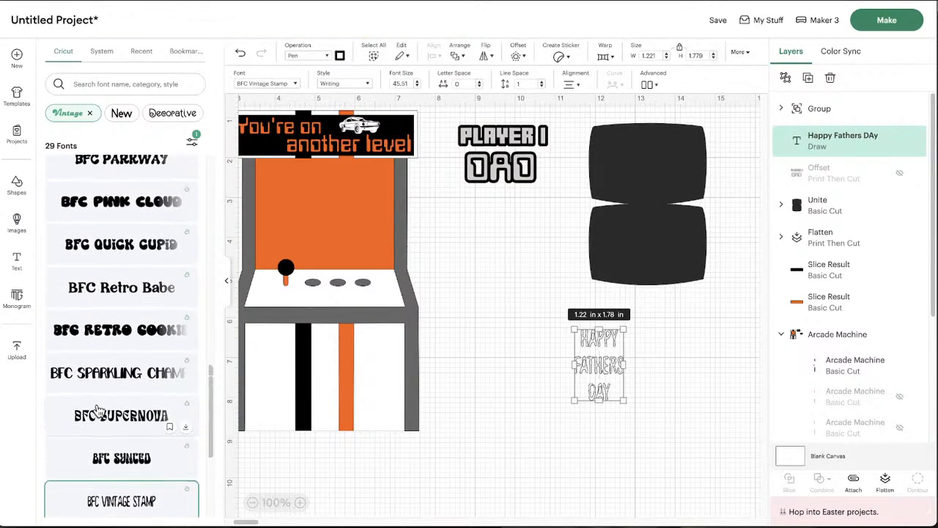
scroll(99, 412, up, 2)
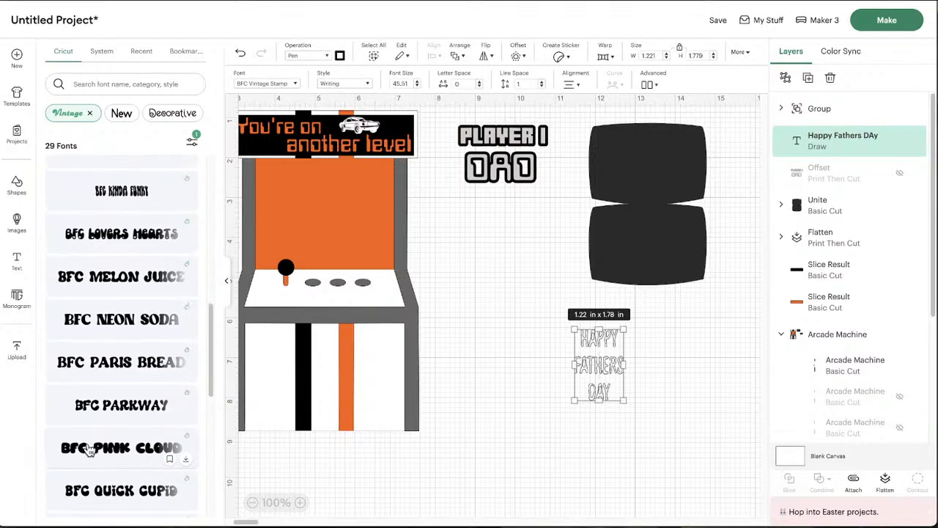
scroll(115, 355, up, 3)
scroll(111, 367, up, 4)
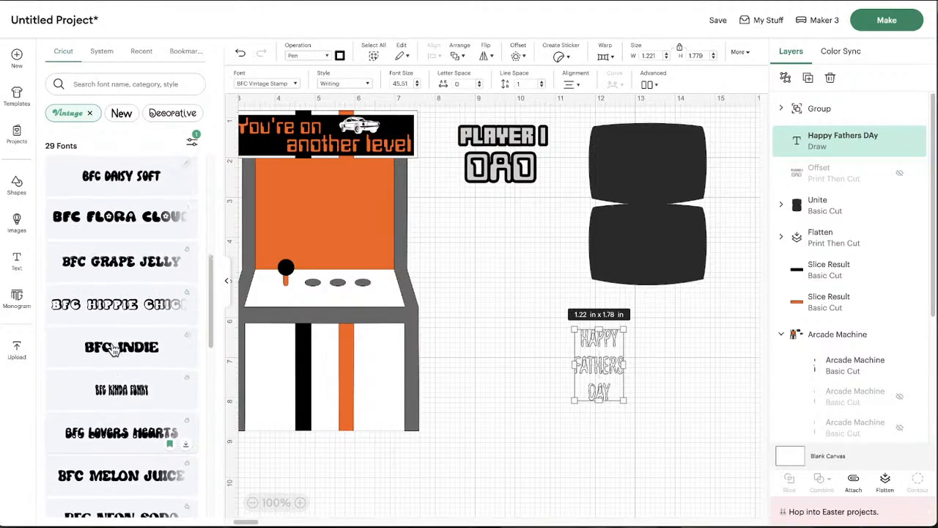
scroll(107, 399, up, 1)
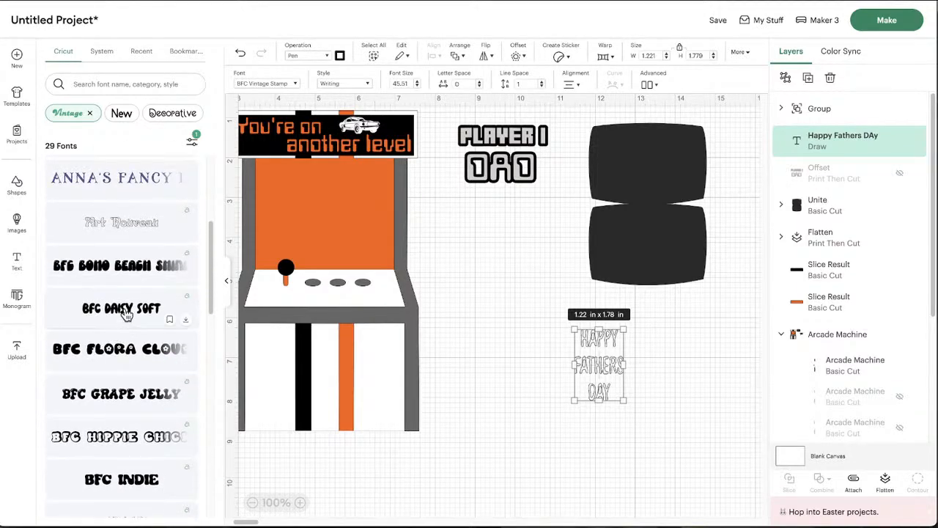
click(118, 319)
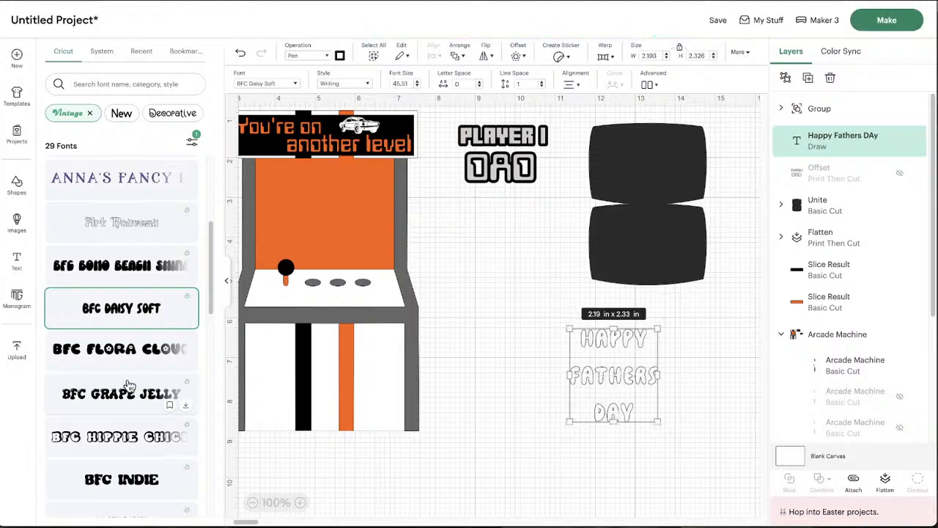
Step: Look through the Vintage writing fonts and remove the Vintage category from the font filter
scroll(128, 387, up, 5)
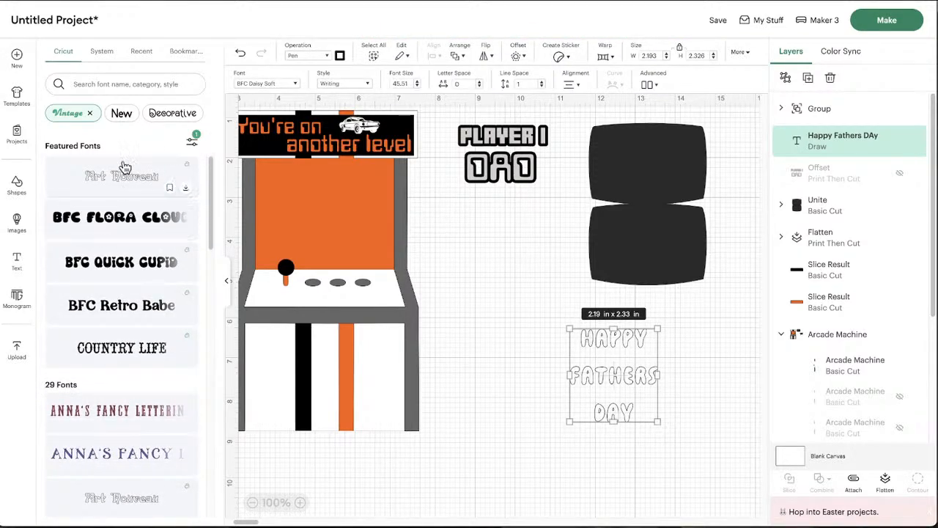
scroll(123, 332, down, 2)
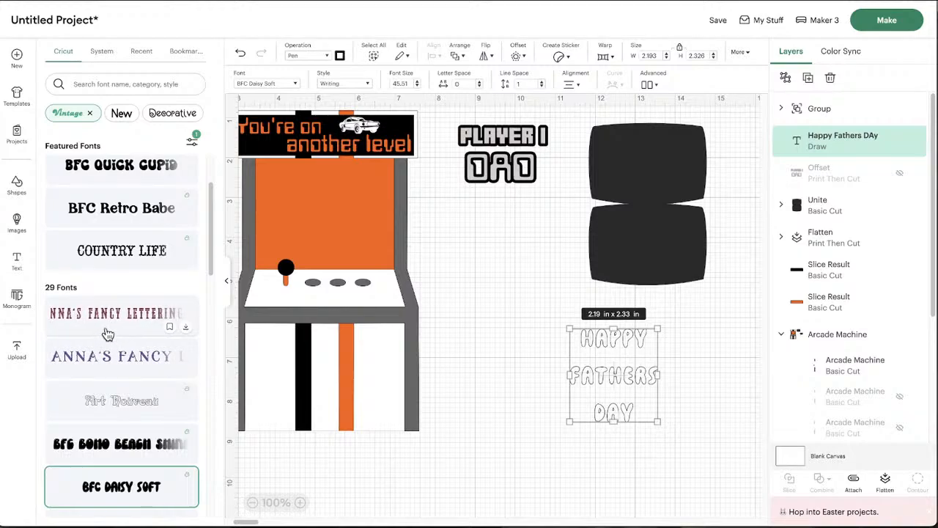
scroll(123, 330, down, 2)
scroll(124, 376, up, 4)
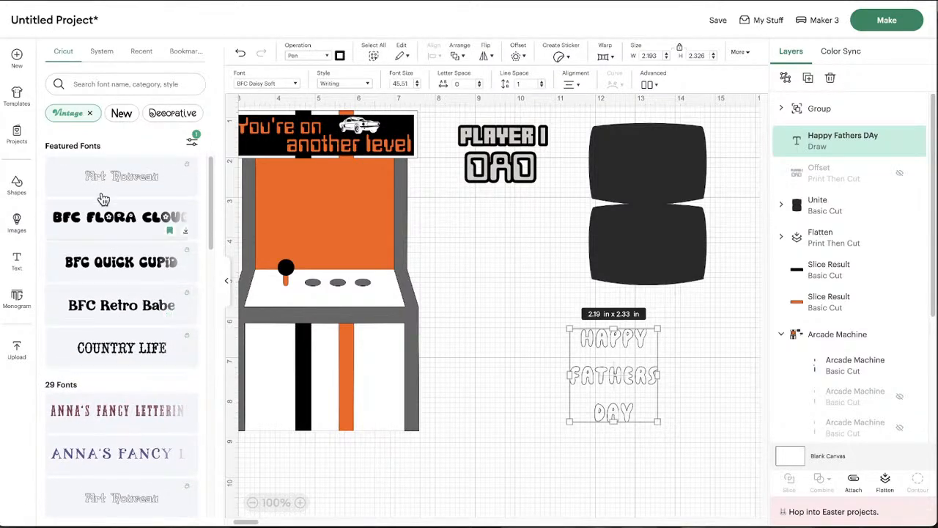
click(90, 114)
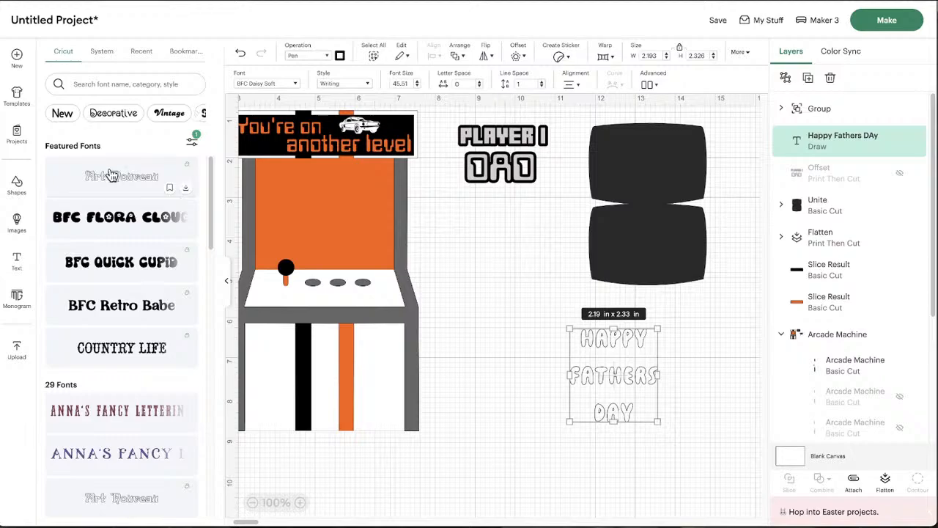
Step: Filter the writing fonts by Techno and try the MARVEL - Spider-Man font on the greeting, enlarging it to about 2.81 by 1.85 in
click(169, 117)
click(196, 113)
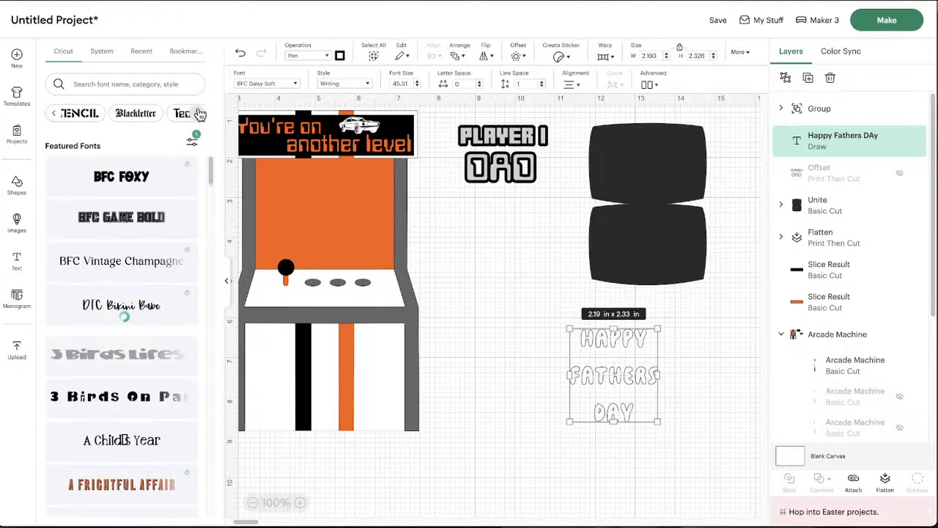
click(199, 114)
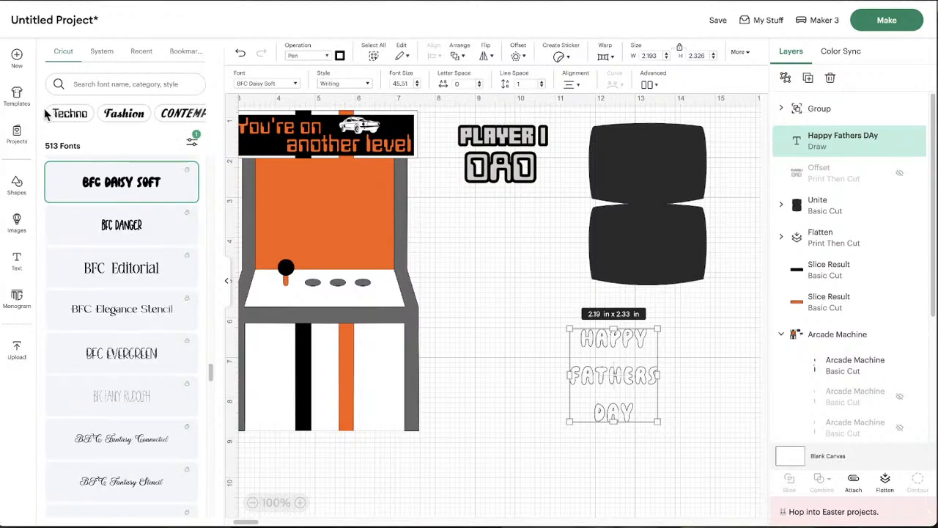
click(81, 116)
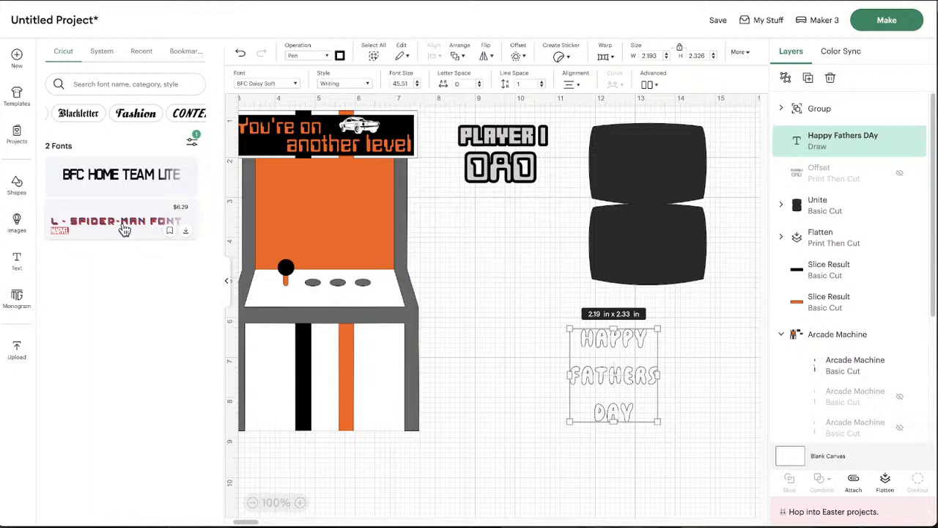
click(141, 229)
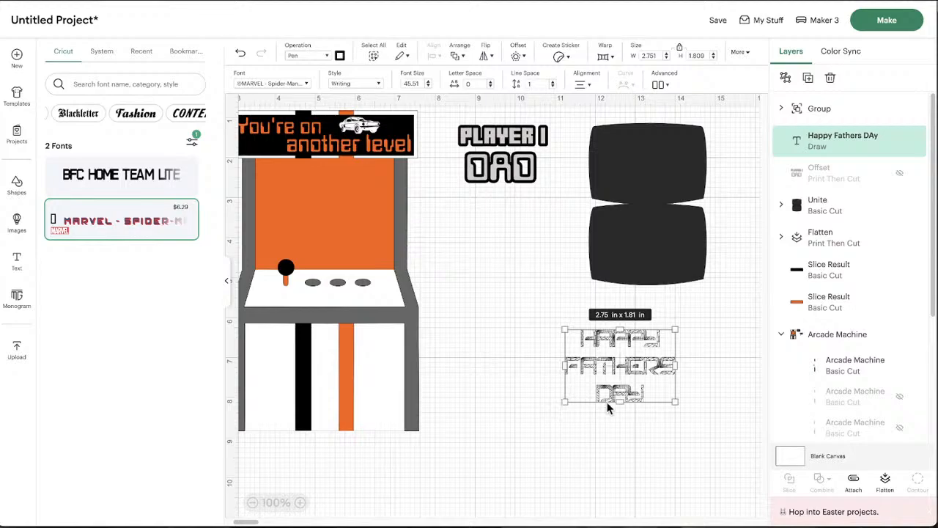
mouse_move(556, 322)
mouse_down()
mouse_move(444, 246)
mouse_move(559, 334)
mouse_up()
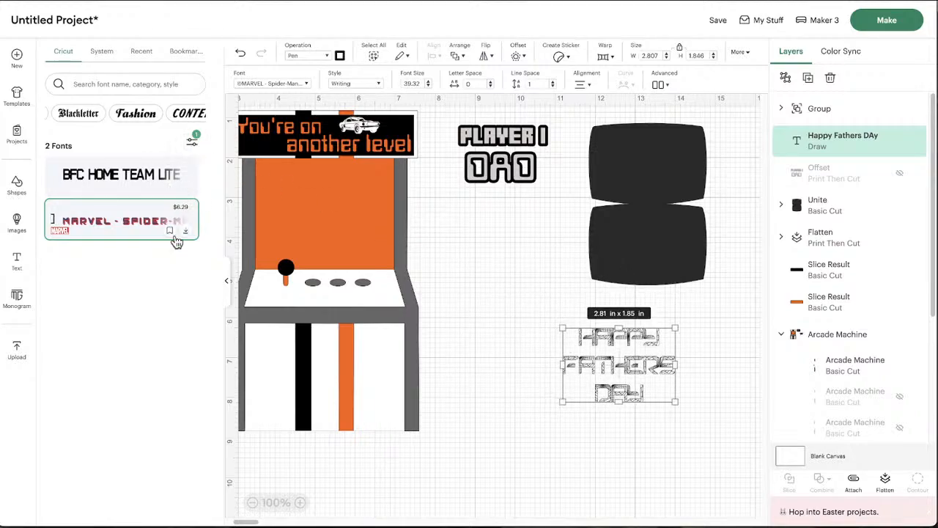
Step: Add the Cursive, Comic and Delicate categories to the font filter
click(196, 115)
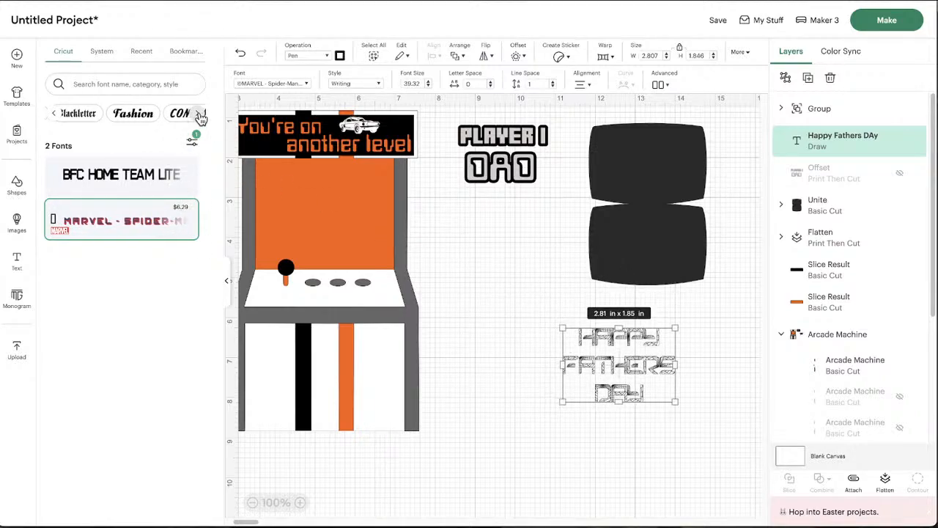
click(198, 115)
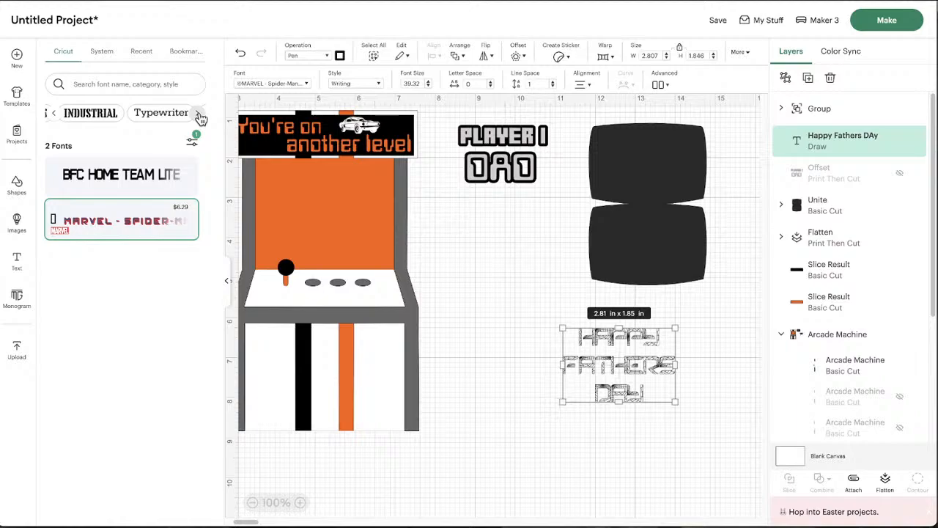
click(199, 115)
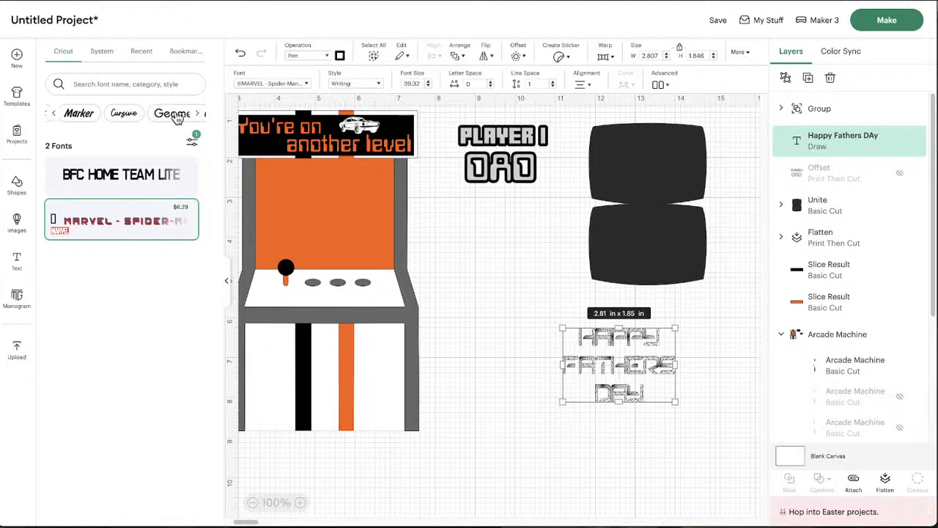
click(124, 115)
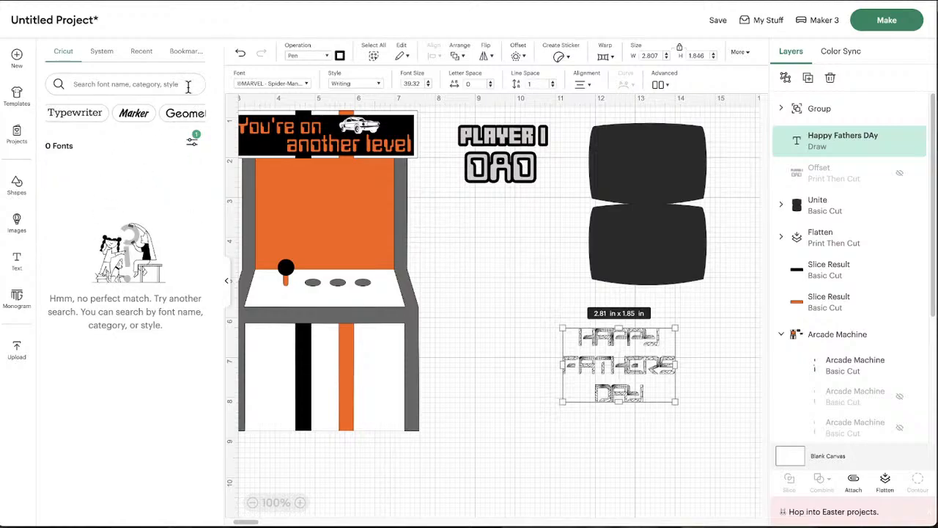
click(198, 114)
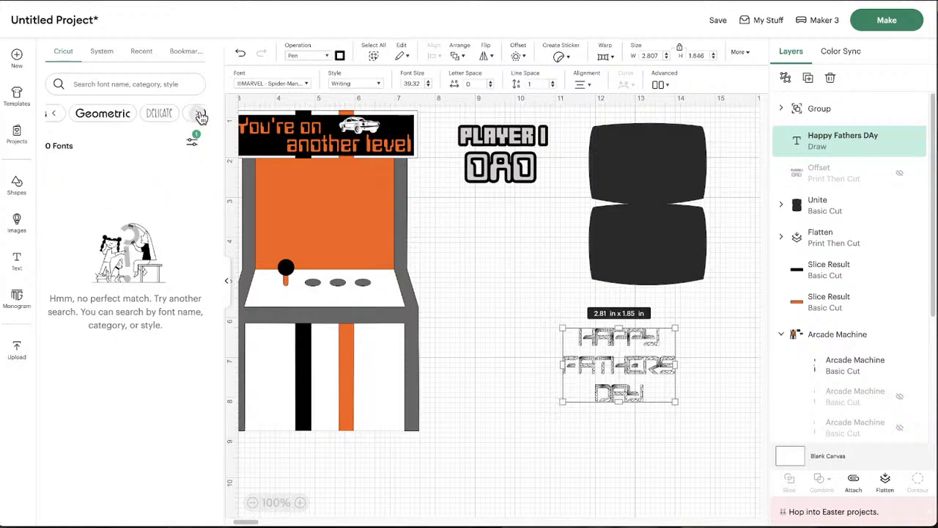
click(199, 116)
click(96, 116)
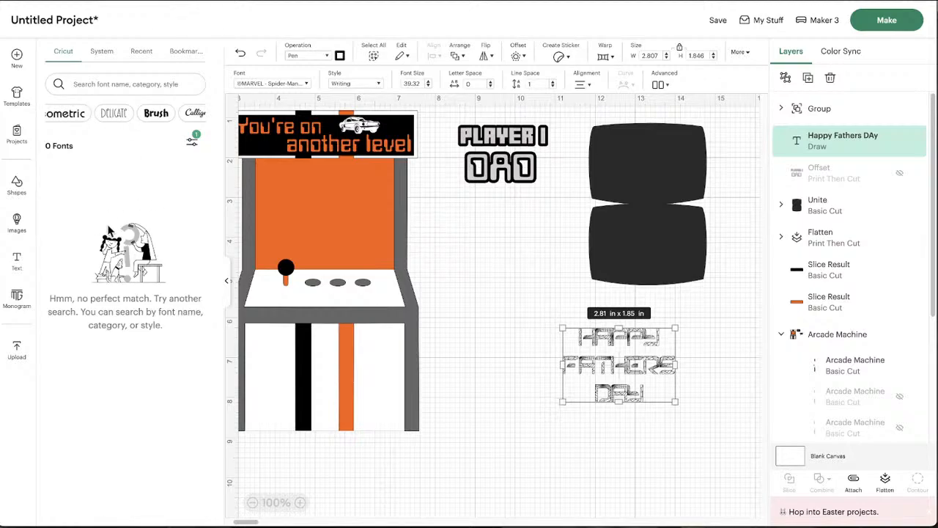
click(115, 114)
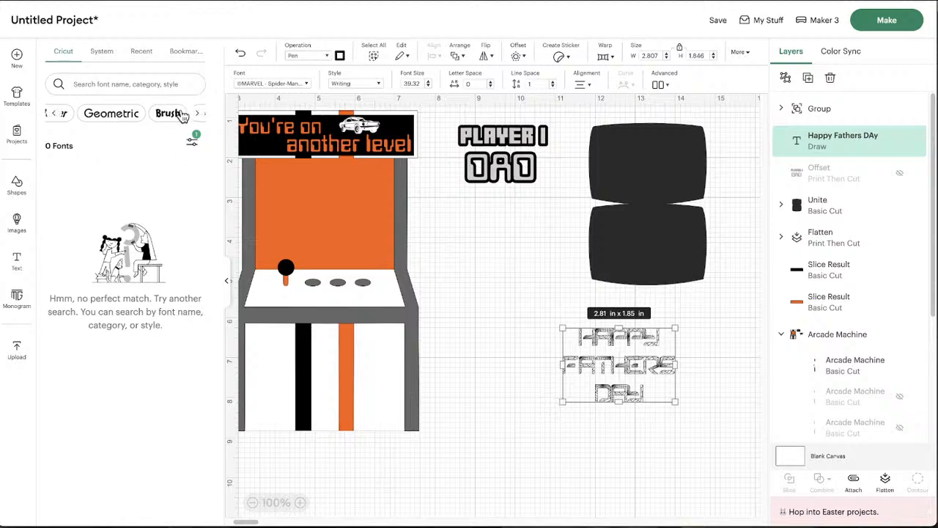
Step: Add the Stencil category to the font filter
click(54, 115)
click(54, 115)
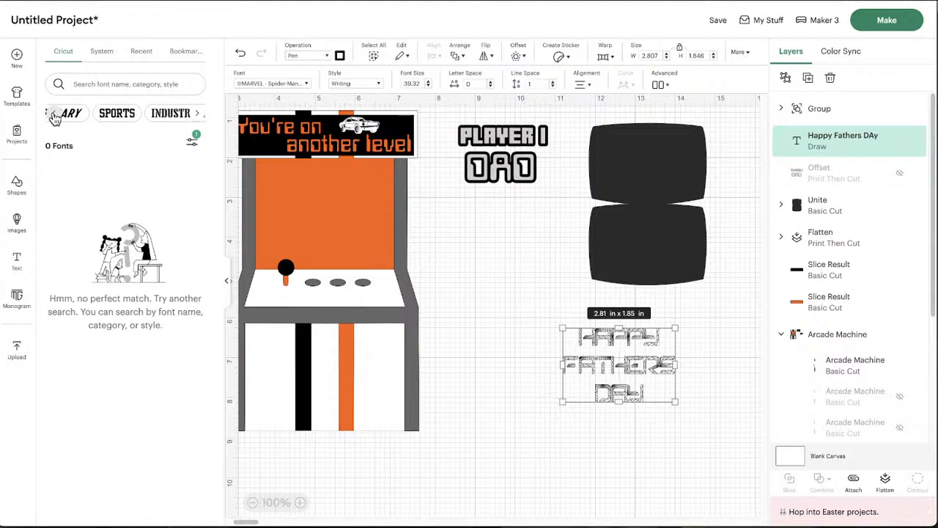
click(54, 115)
click(54, 115)
click(54, 116)
click(57, 117)
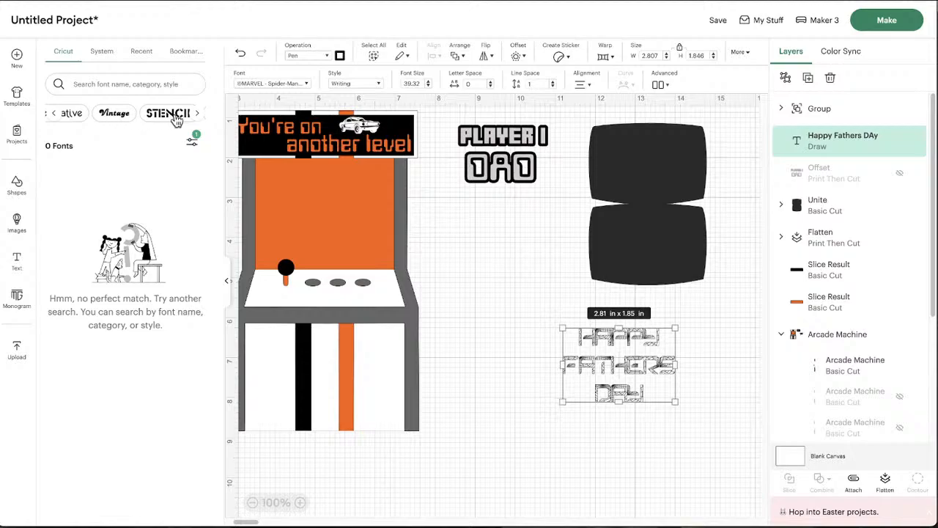
scroll(176, 121, left, 2)
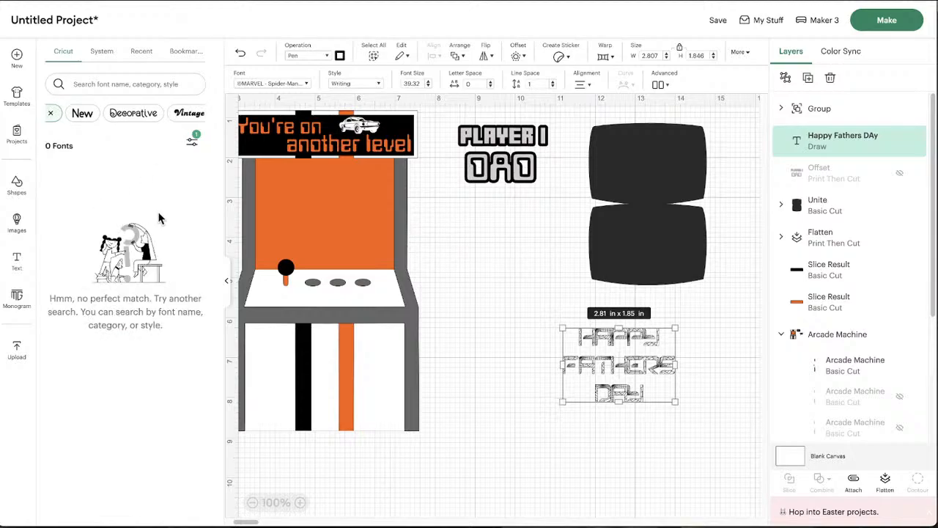
Step: Remove the Writing characteristic and the Comic, Delicate, Techno and Cursive categories from the font filter
click(193, 142)
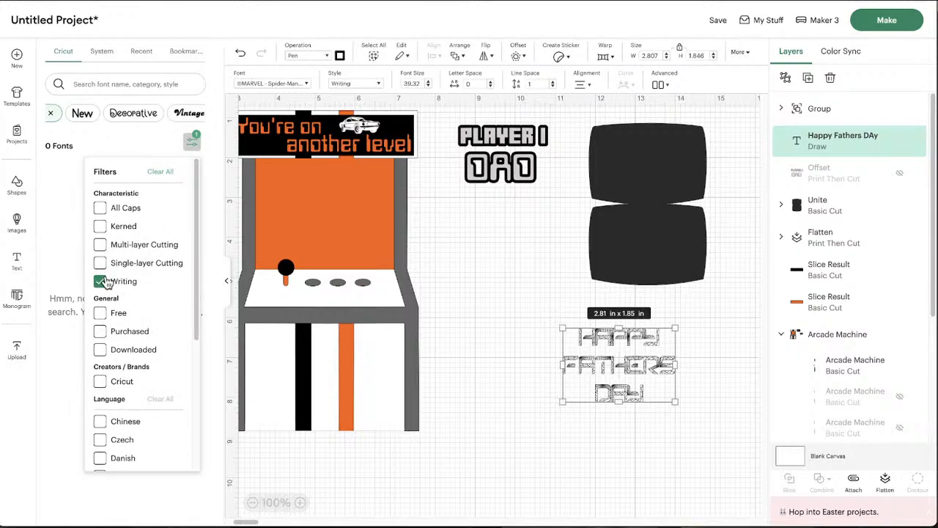
click(99, 146)
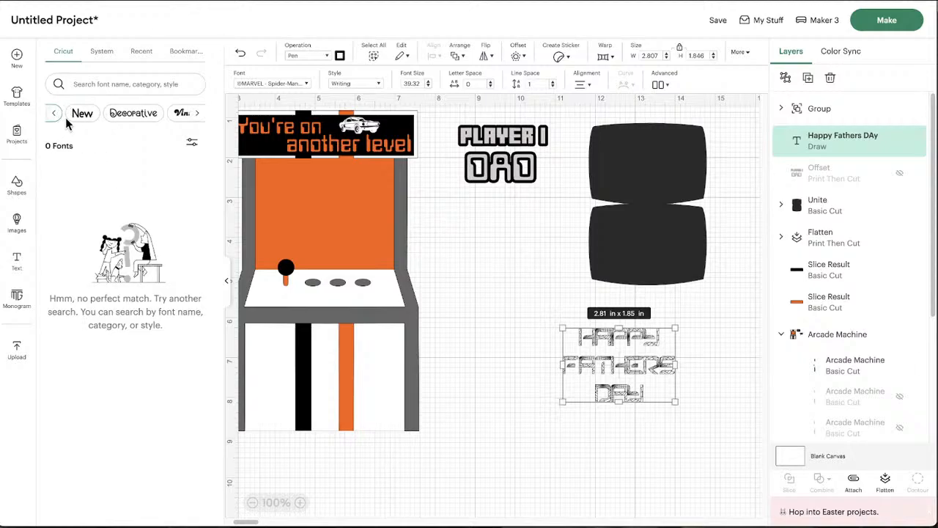
click(56, 115)
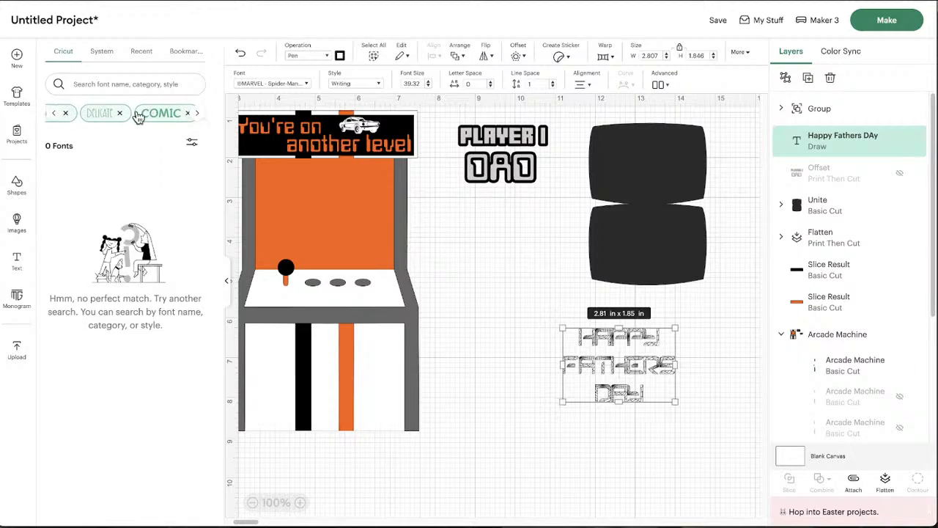
click(186, 114)
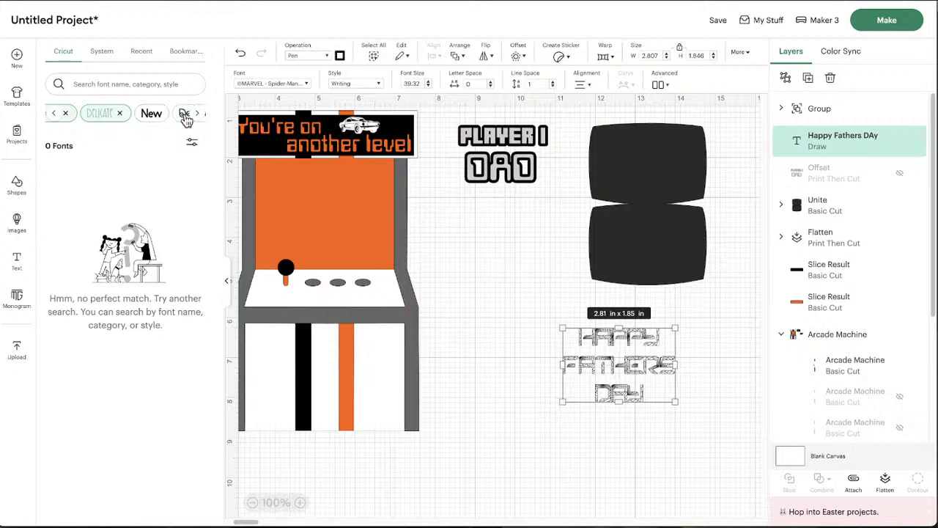
click(120, 113)
click(55, 114)
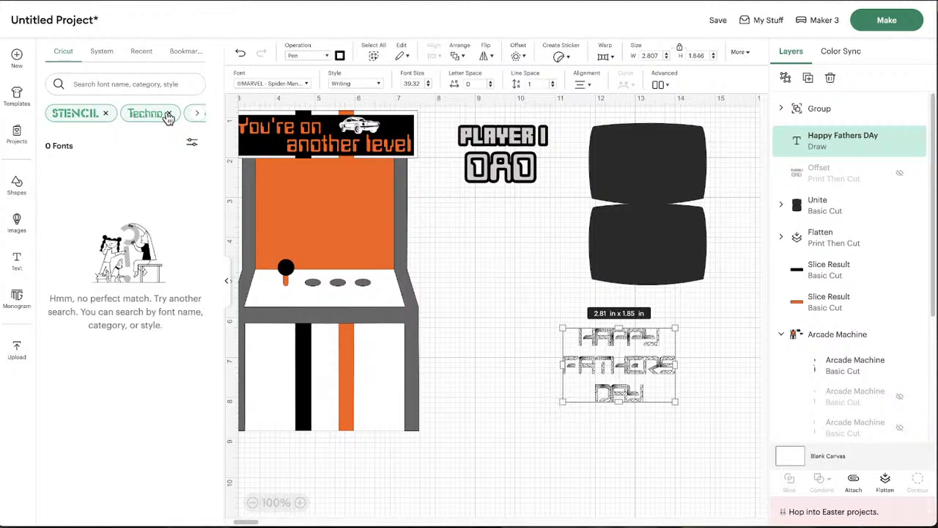
click(169, 115)
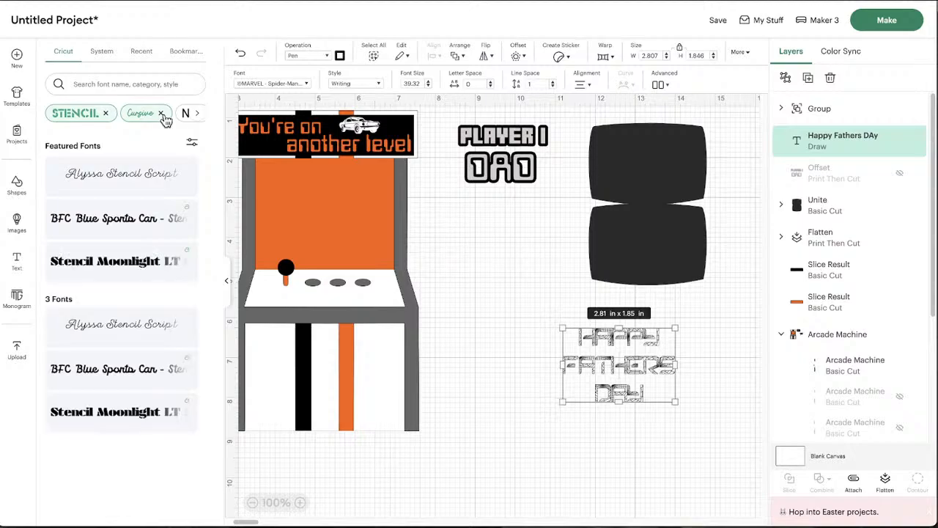
click(161, 114)
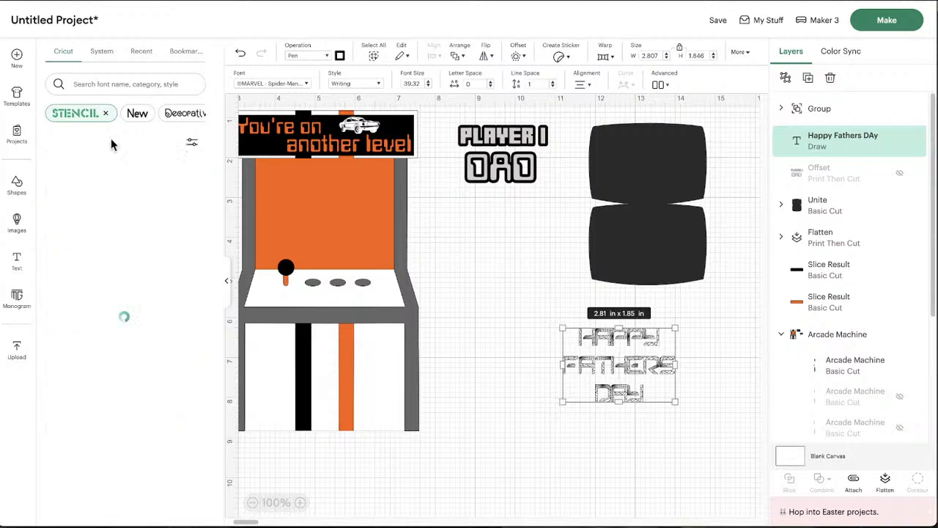
Step: Change the greeting's font to Glaser Stencil from the Stencil category fonts
scroll(112, 213, down, 3)
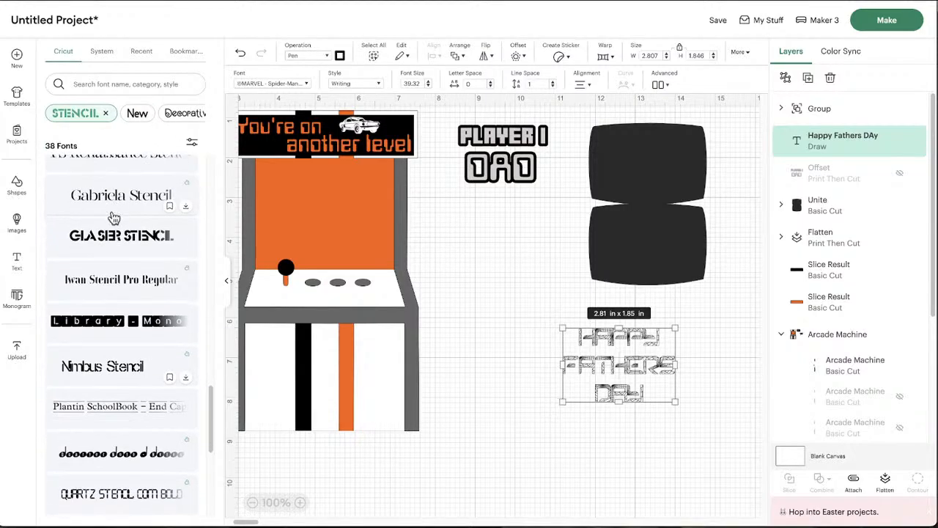
scroll(116, 218, down, 2)
scroll(117, 216, up, 5)
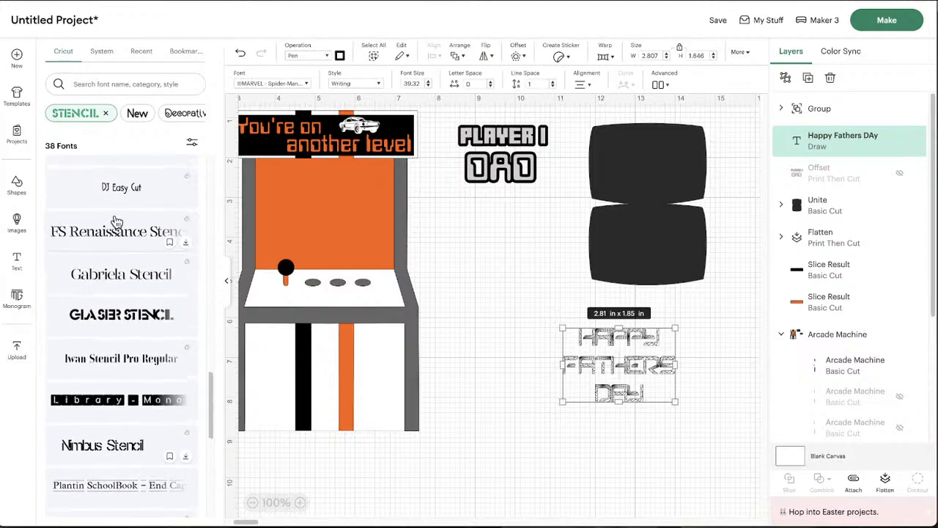
scroll(120, 221, up, 5)
scroll(121, 217, down, 3)
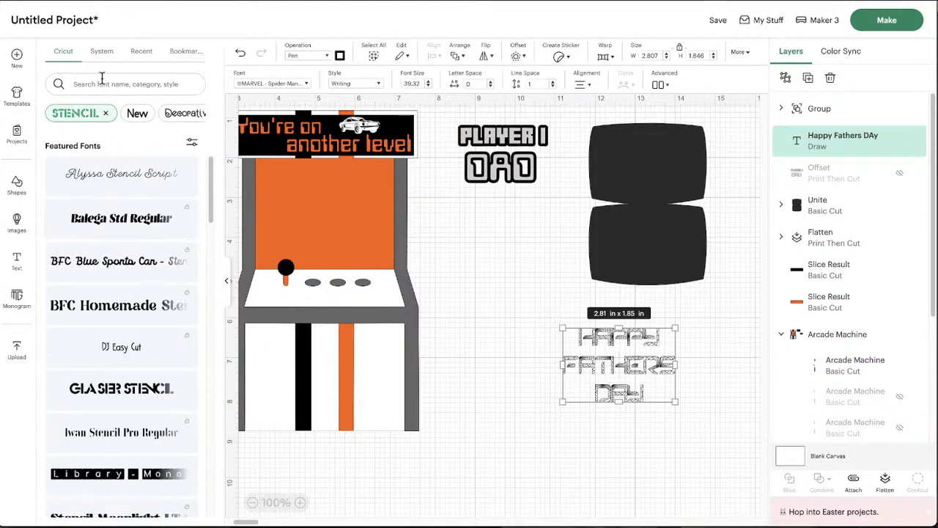
scroll(104, 333, down, 2)
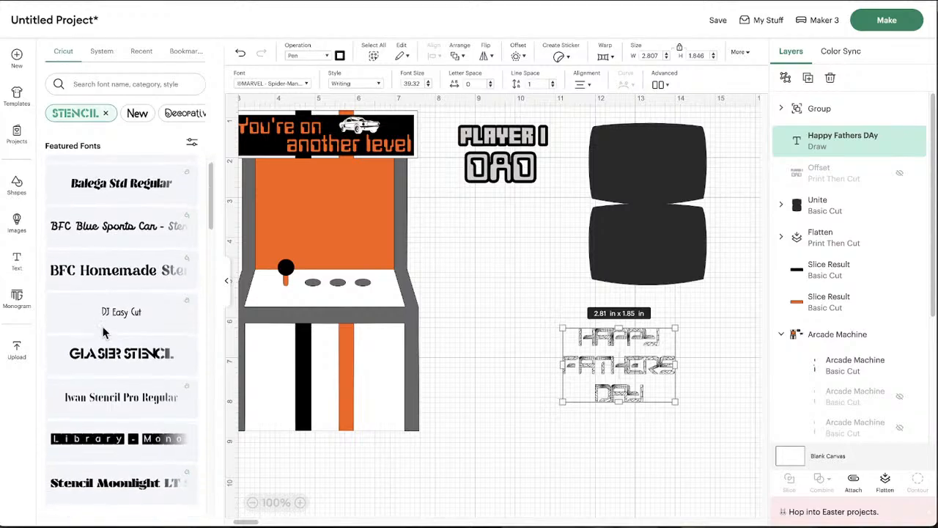
scroll(100, 322, up, 2)
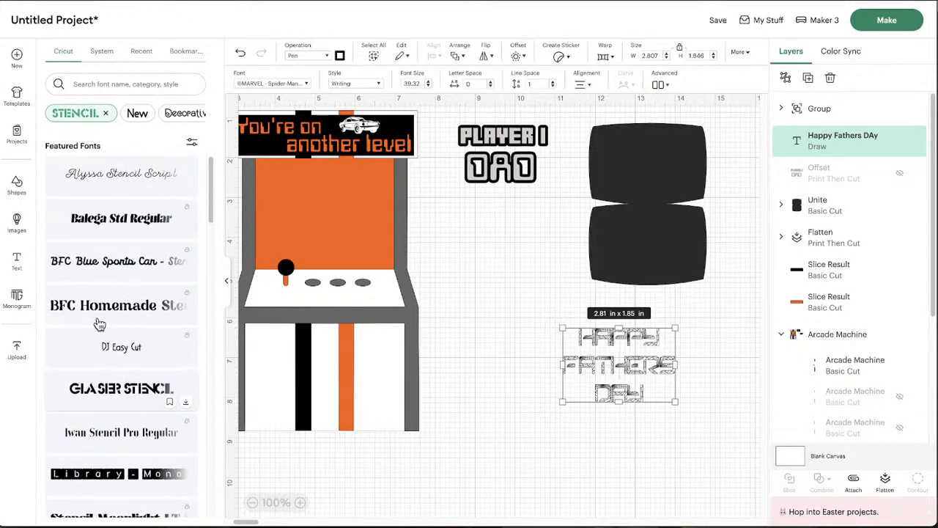
scroll(110, 385, down, 1)
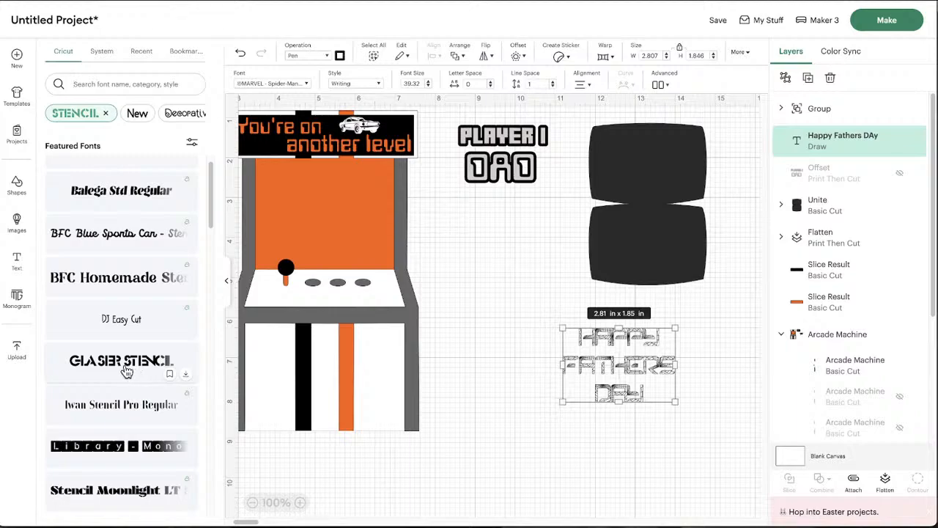
click(126, 371)
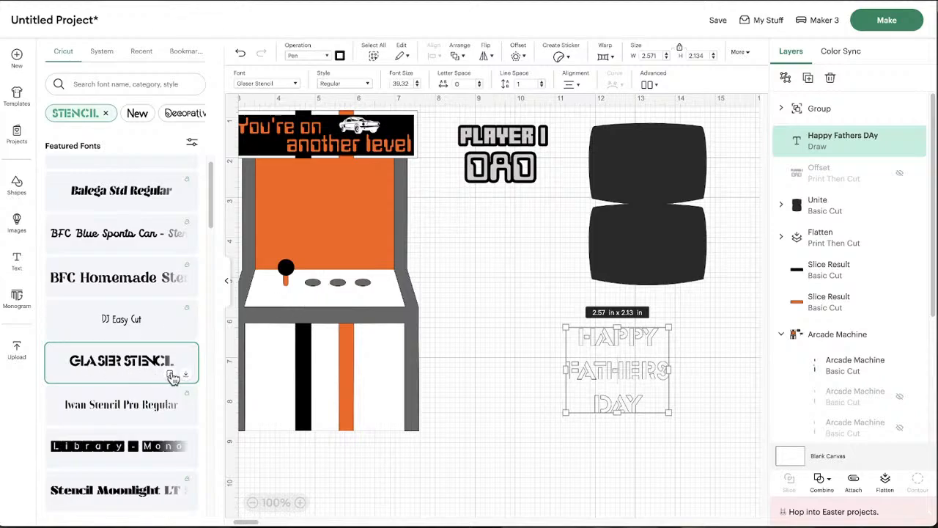
Step: Browse further through the Stencil fonts and remove the Stencil category from the font filter
scroll(132, 352, down, 5)
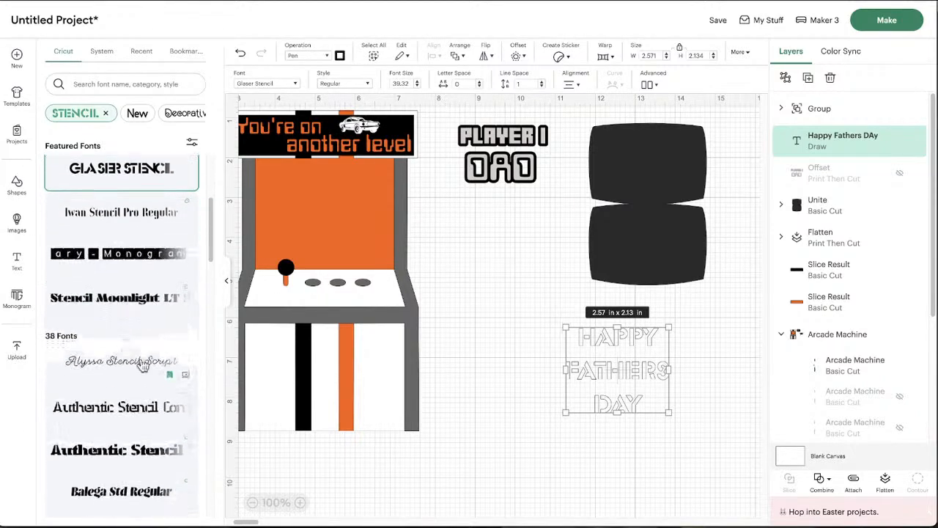
click(106, 116)
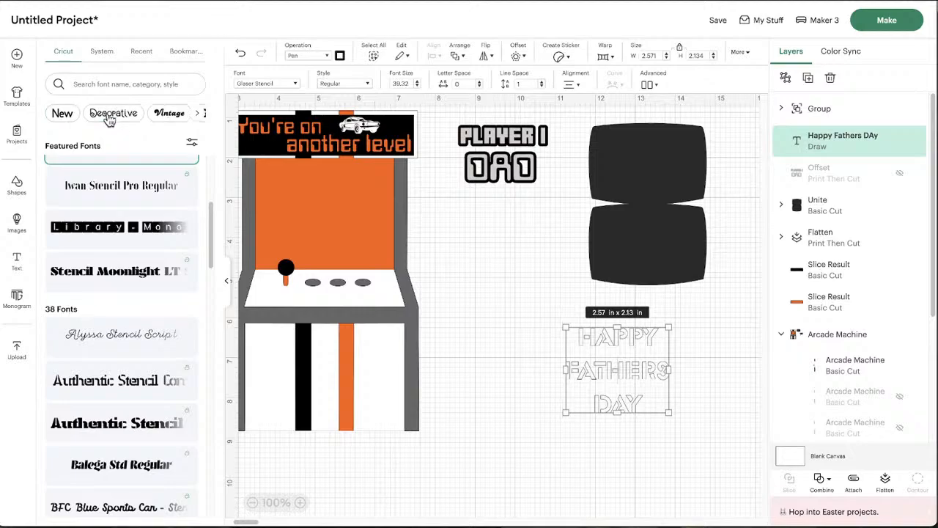
Step: Filter the available fonts to the Techno category
click(198, 115)
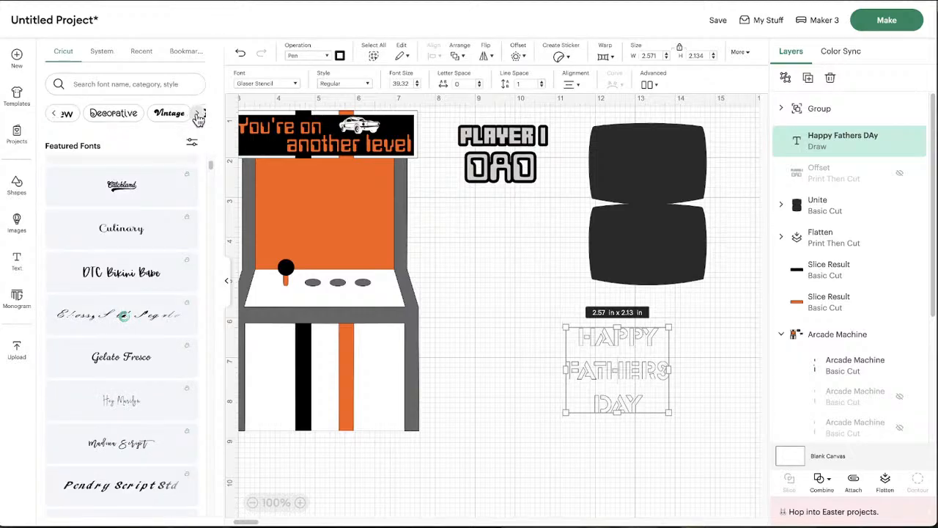
click(198, 116)
click(198, 116)
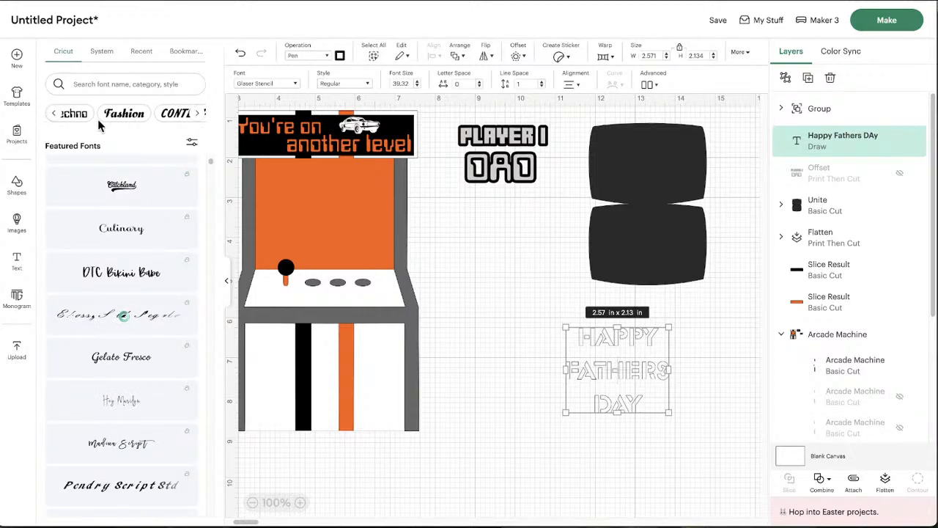
click(77, 117)
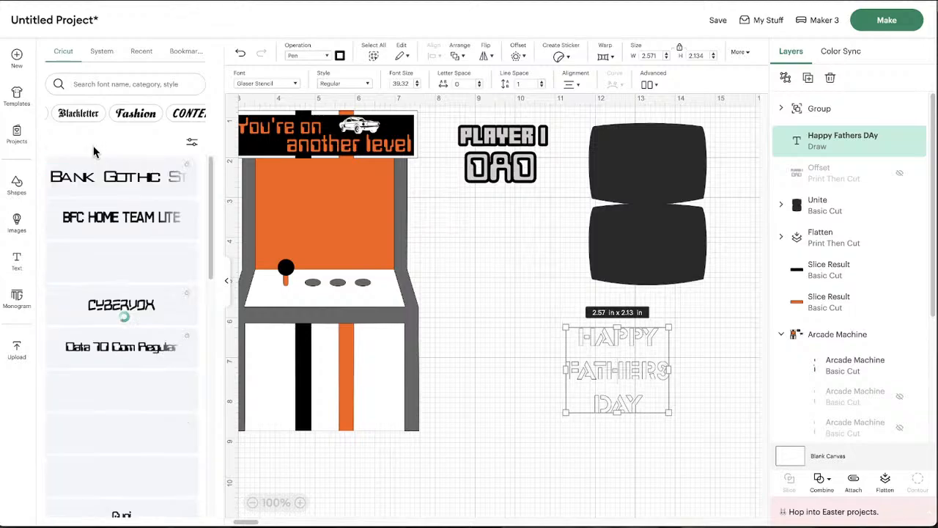
Step: Browse the Techno fonts and try the Happy Fathers Day greeting in Dot Gothic 16 and M Computer HK
scroll(128, 308, down, 3)
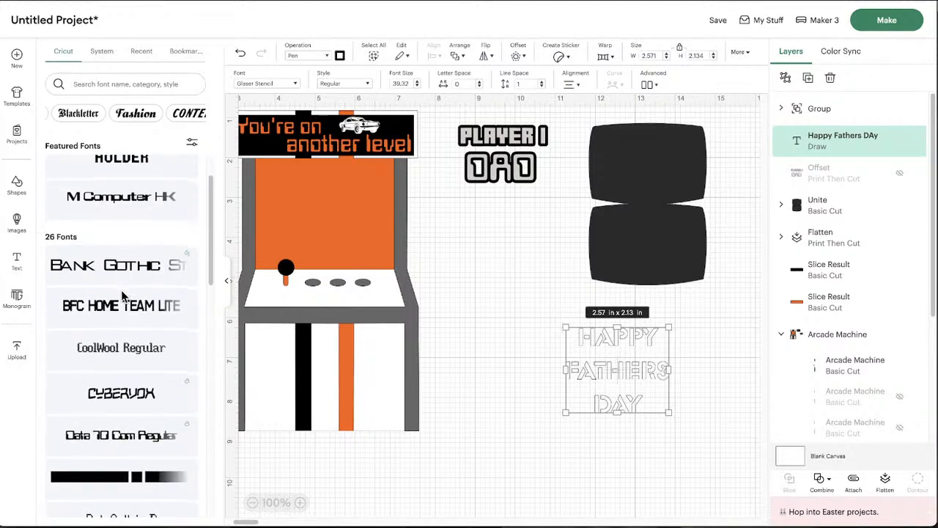
scroll(132, 344, down, 5)
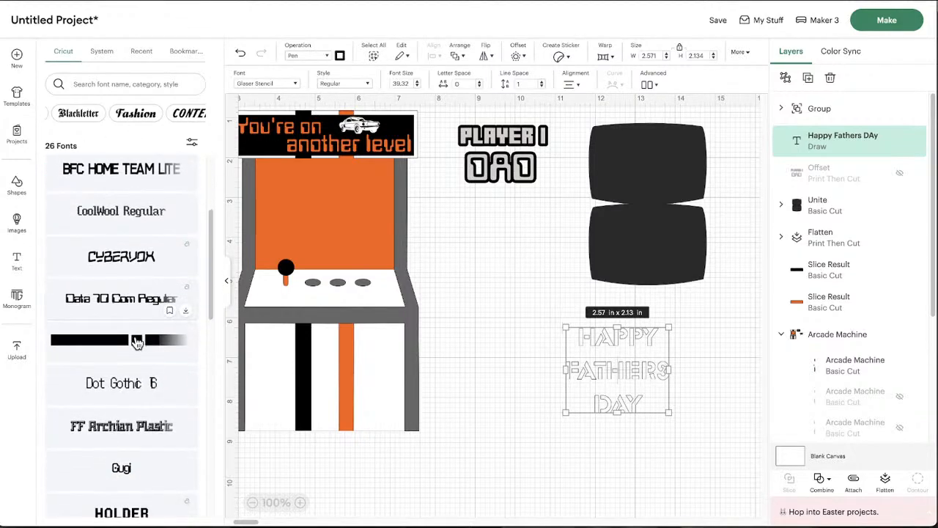
scroll(132, 352, down, 6)
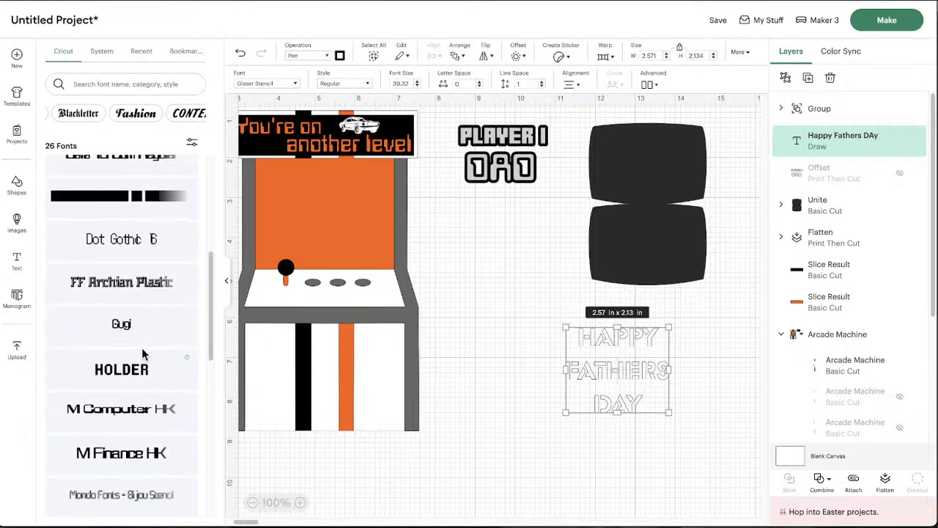
scroll(139, 357, up, 12)
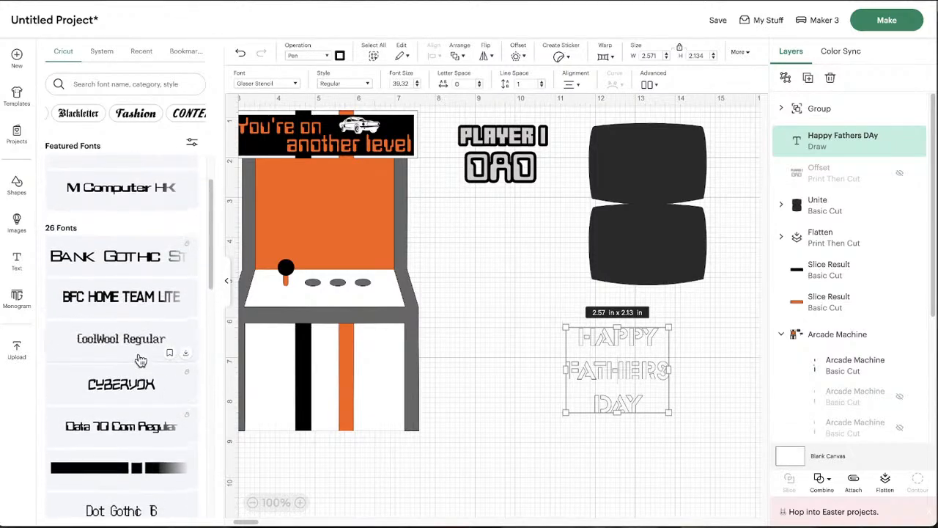
scroll(137, 360, up, 1)
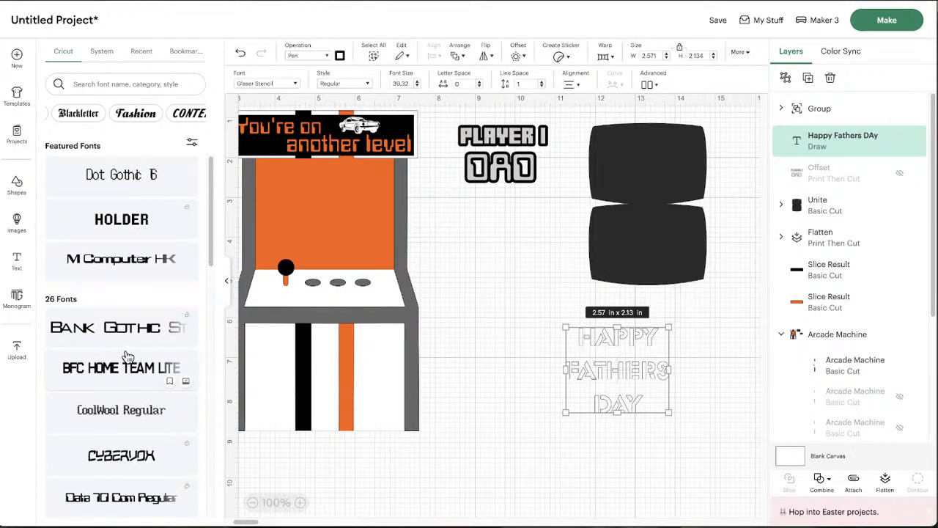
click(124, 183)
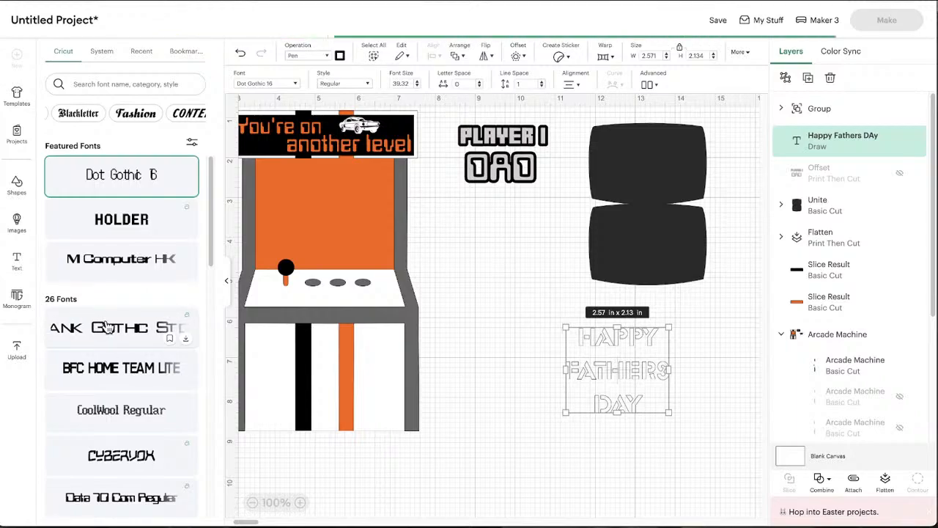
scroll(108, 326, down, 2)
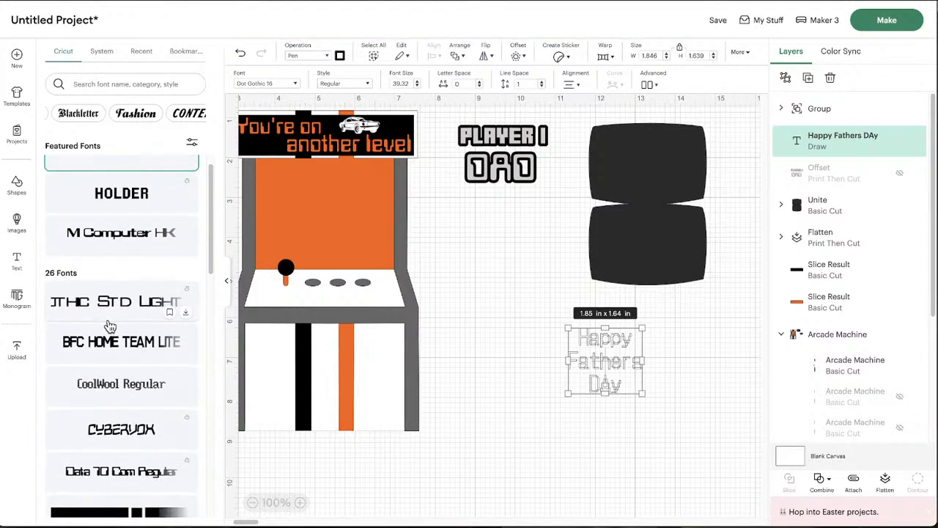
scroll(110, 301, up, 1)
click(110, 267)
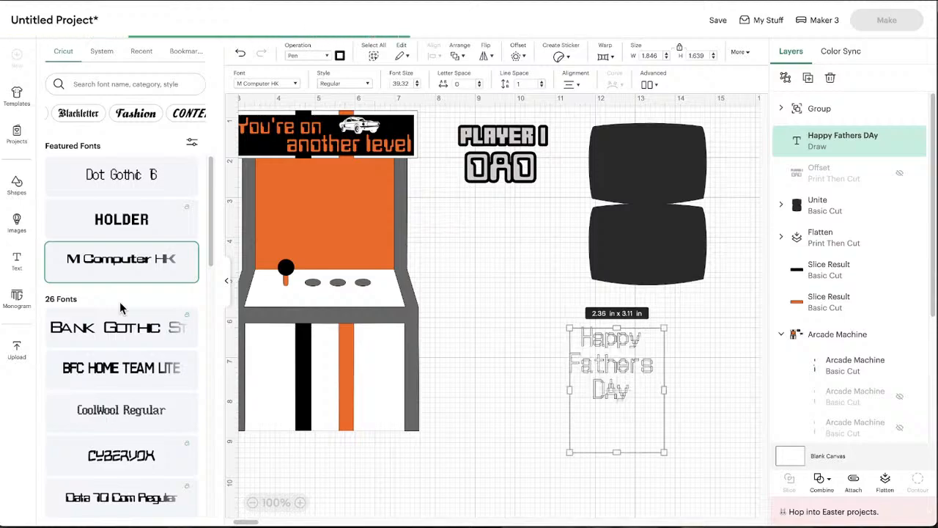
Step: Look through the rest of the Techno fonts and try the greeting in Sudoku
scroll(120, 302, down, 3)
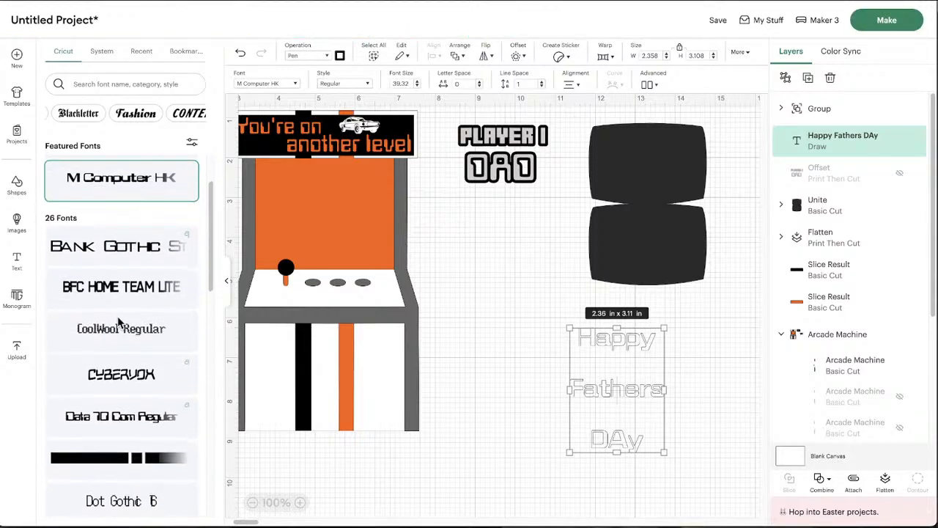
scroll(118, 321, down, 1)
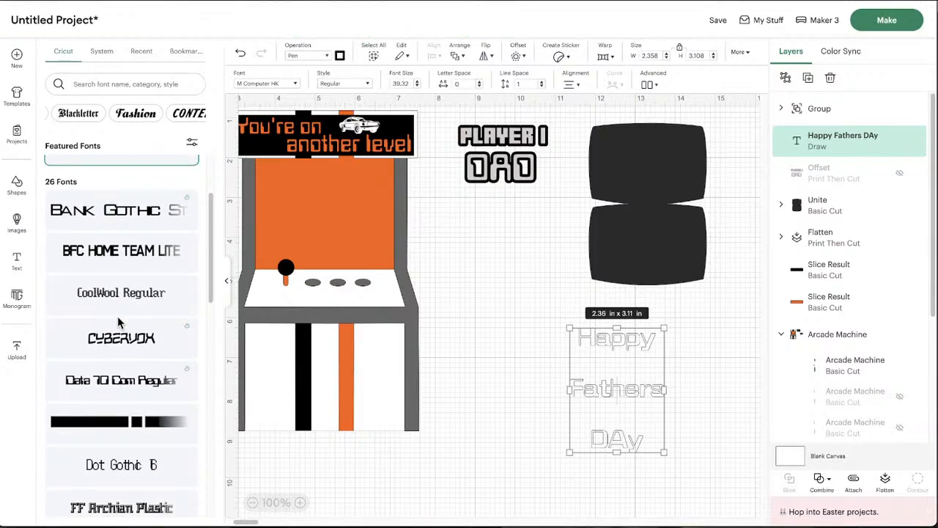
scroll(117, 316, down, 2)
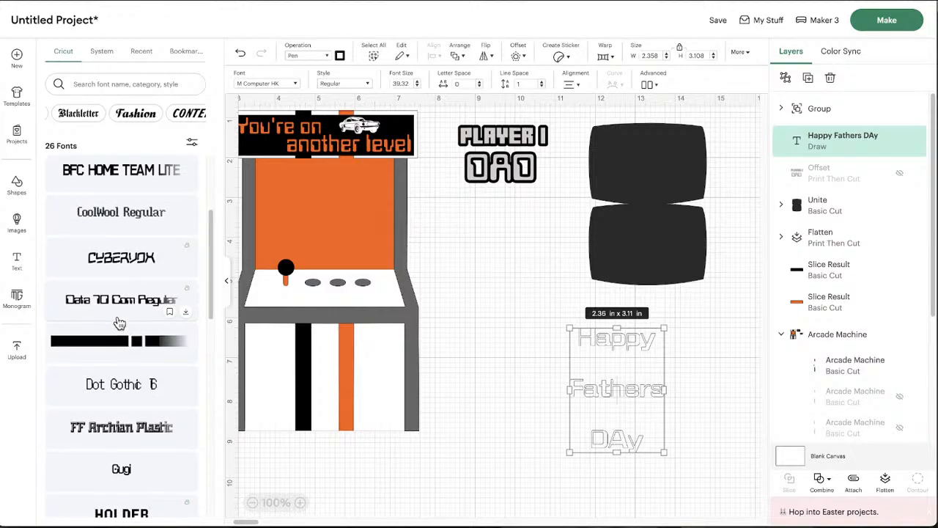
scroll(120, 324, down, 1)
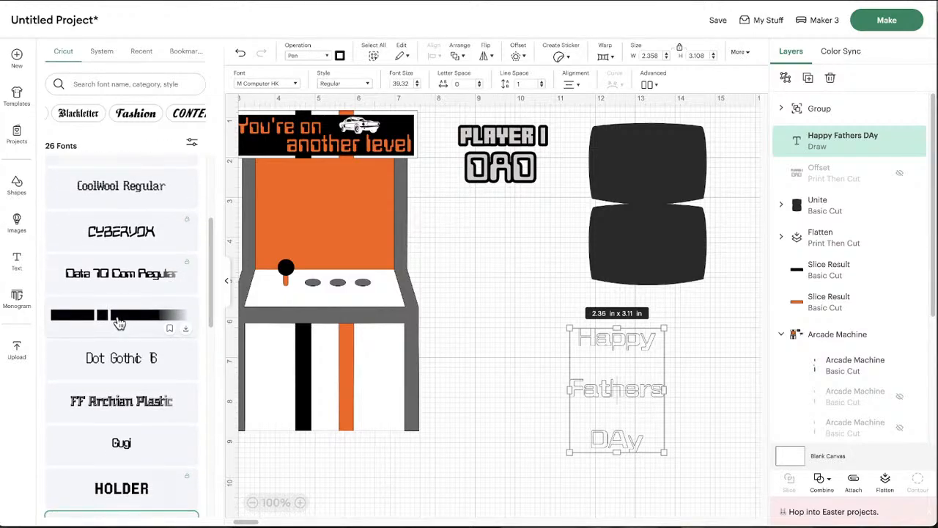
scroll(119, 324, down, 1)
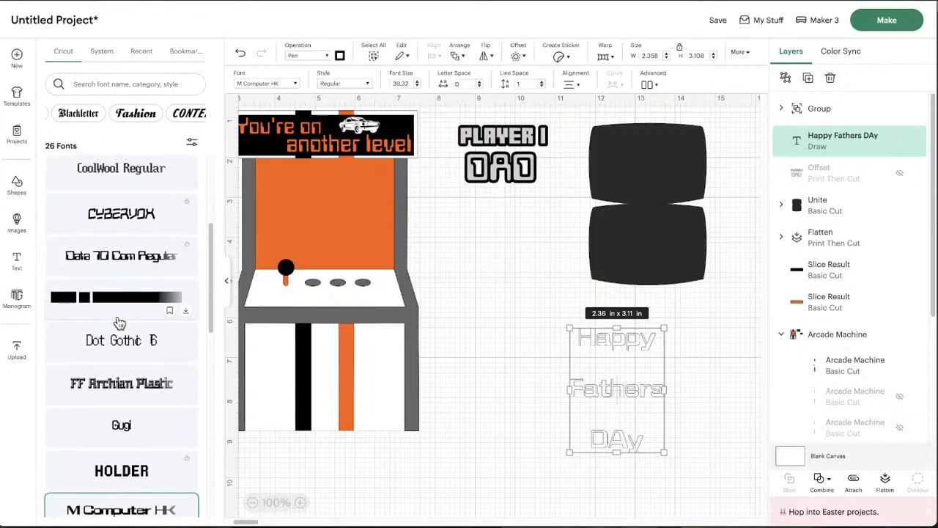
scroll(119, 323, down, 6)
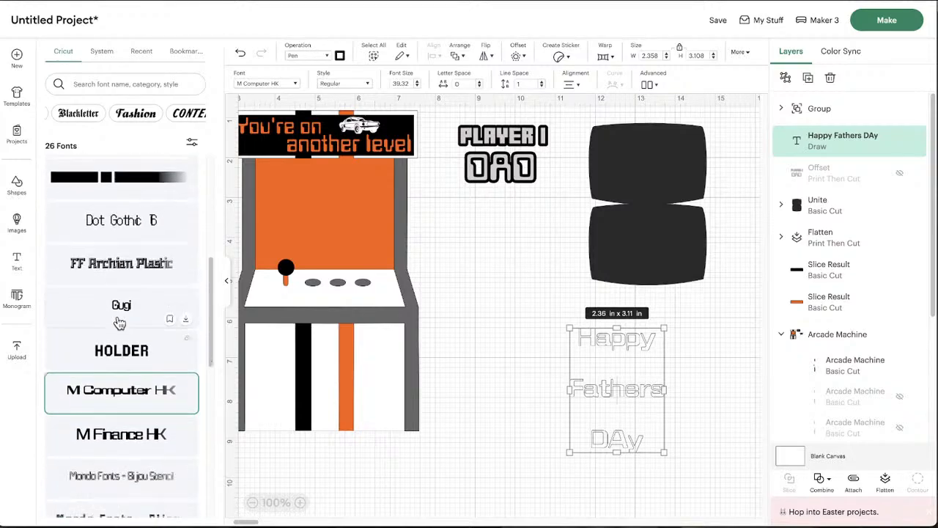
scroll(125, 349, down, 5)
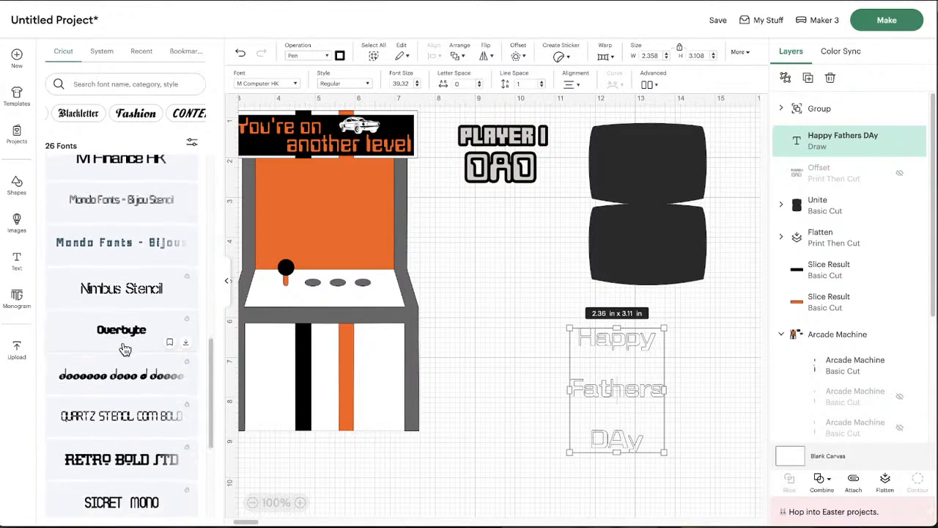
scroll(124, 349, down, 4)
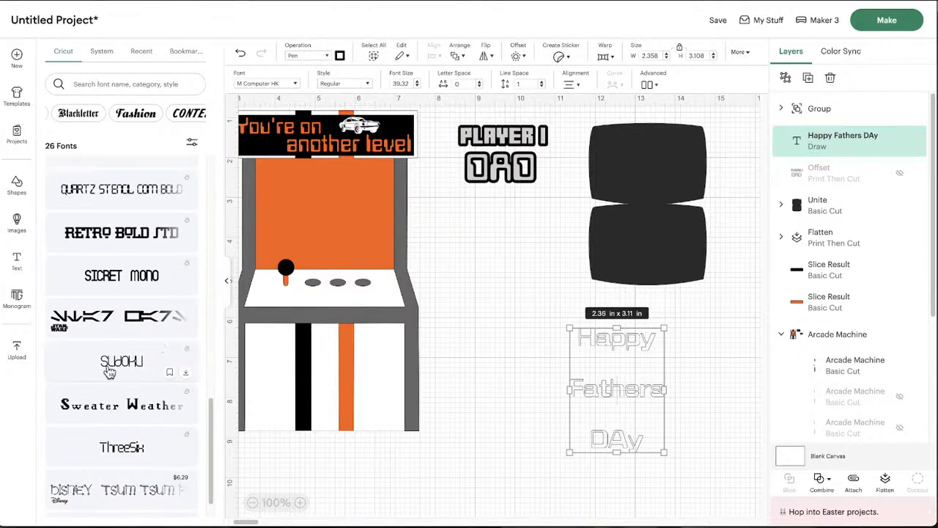
click(110, 357)
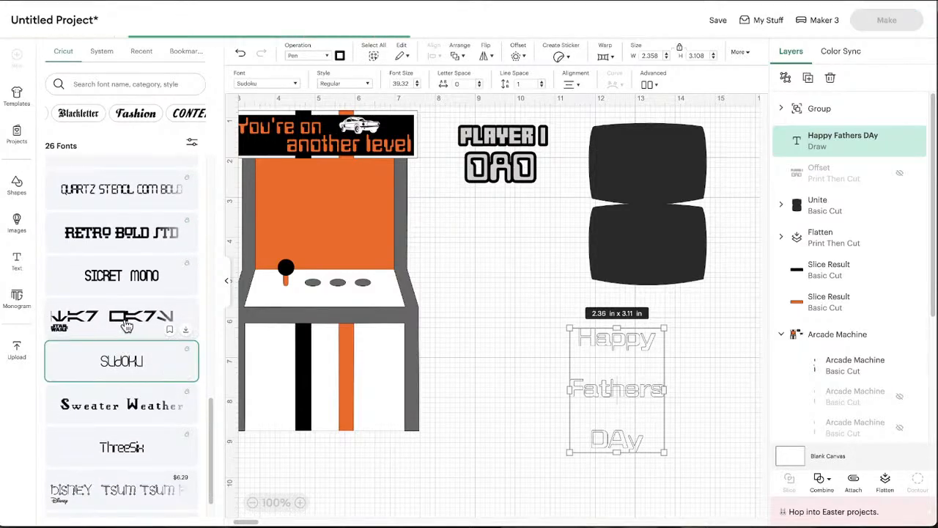
scroll(121, 366, down, 1)
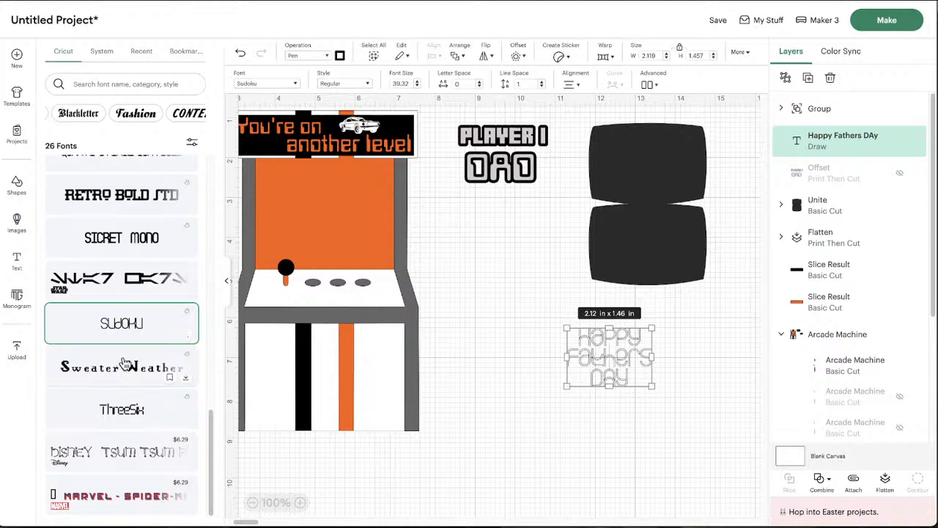
Step: Try the greeting in the Techno fonts ThreeSix, Sweater Weather and Overbyte
click(119, 422)
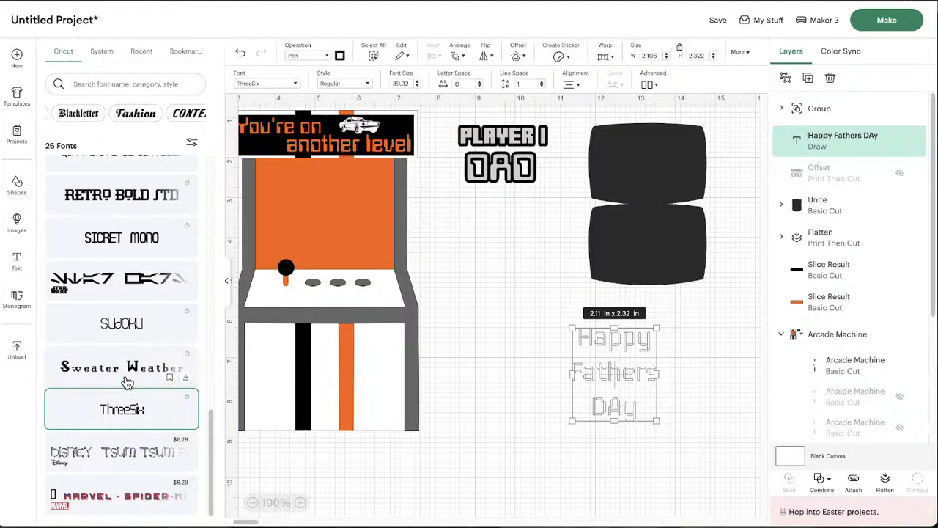
click(126, 382)
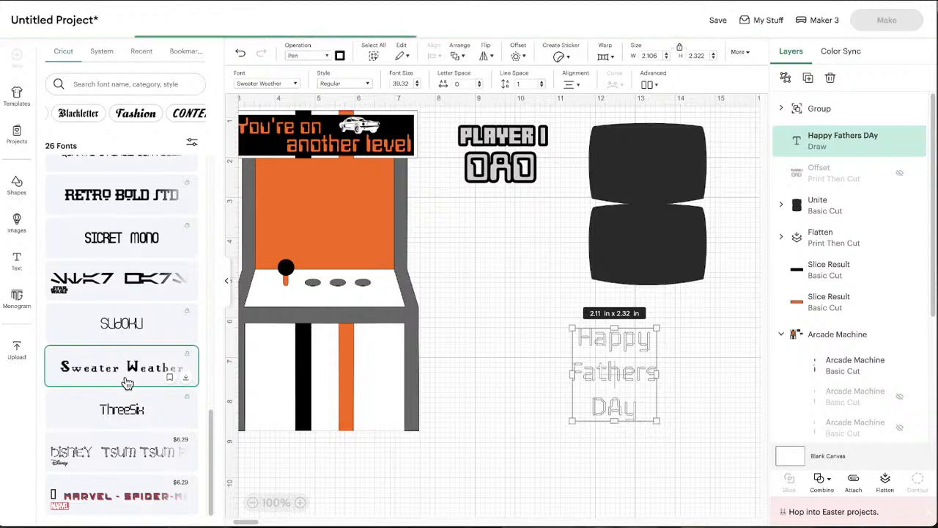
scroll(105, 438, up, 6)
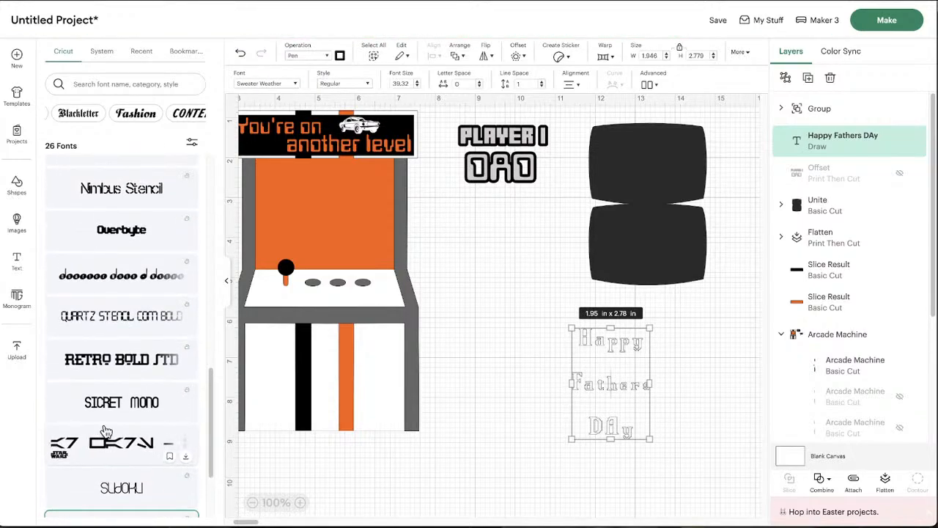
scroll(107, 431, up, 2)
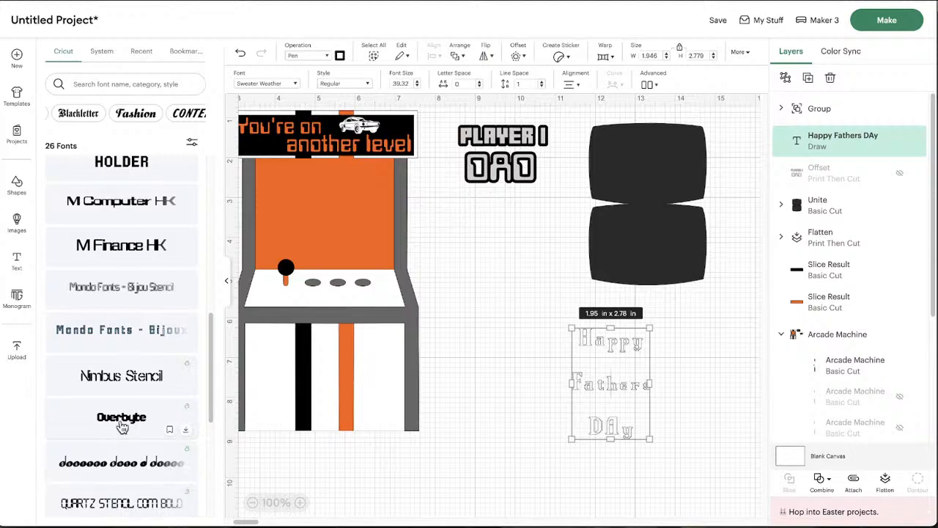
click(122, 426)
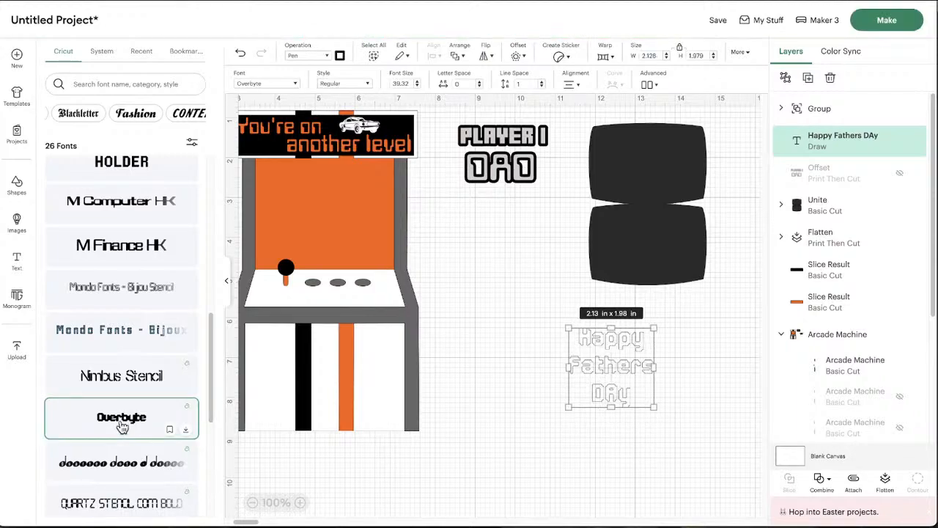
Step: Set the greeting's font to Mondo Fonts - Bijou Stencil and enlarge the text to about 2.15 x 2.25 in
scroll(117, 433, up, 3)
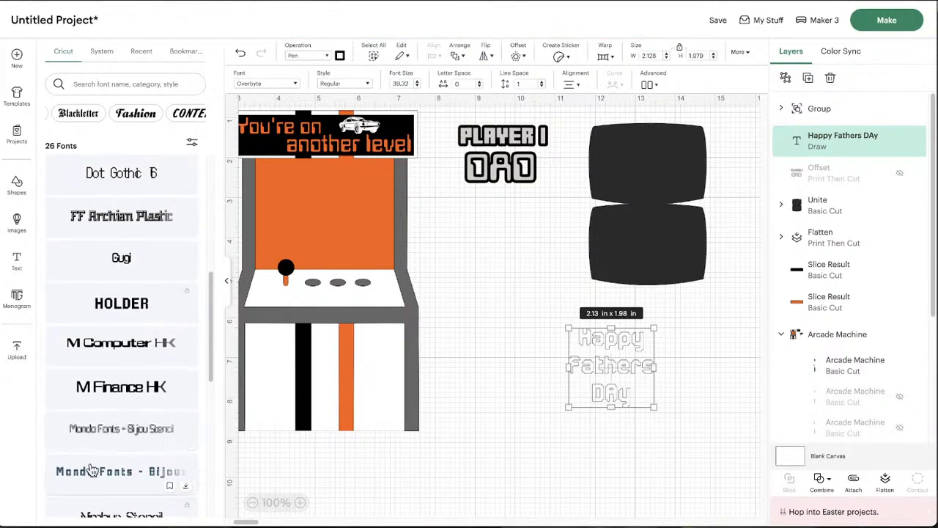
click(114, 438)
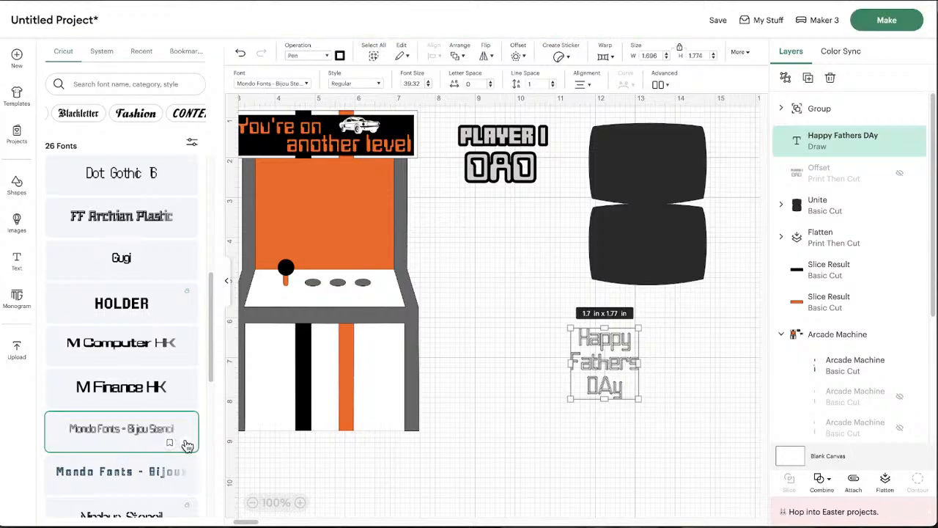
drag(586, 364, 526, 364)
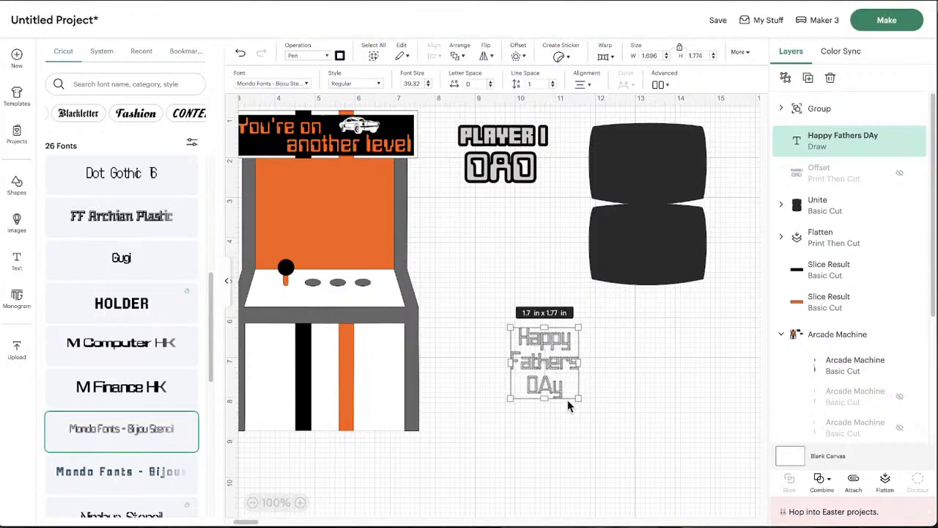
drag(578, 399, 595, 418)
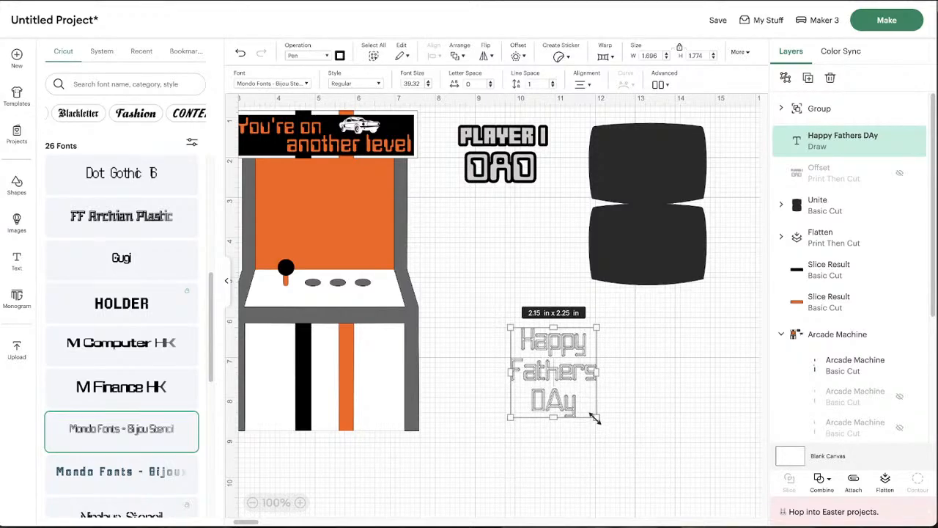
click(655, 443)
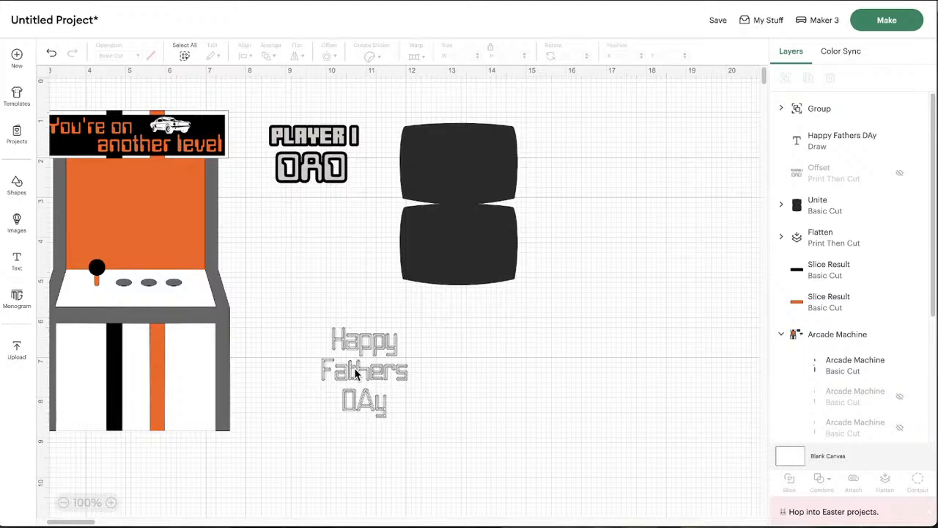
Step: Reshape the greeting's text box to about 2.76 x 2.29 in and position it over the lower half of the black screen piece
drag(355, 373, 395, 360)
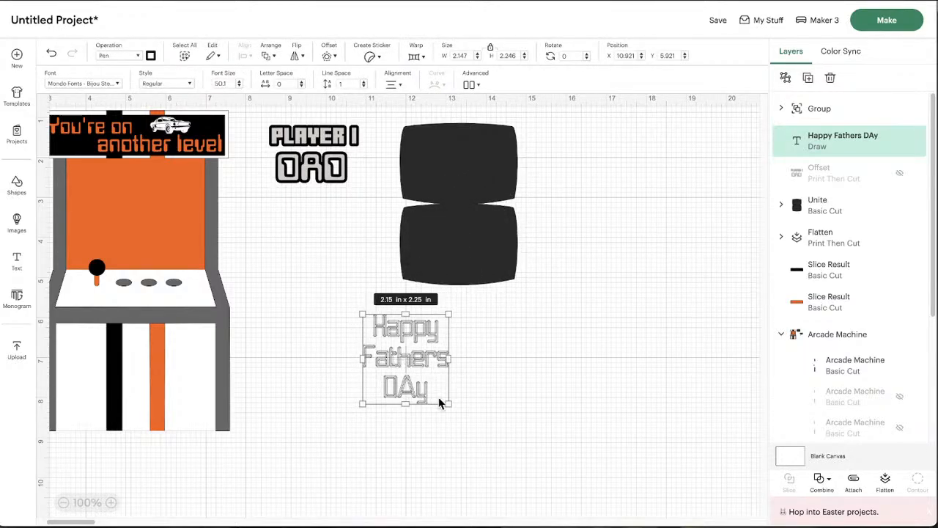
drag(405, 387, 405, 438)
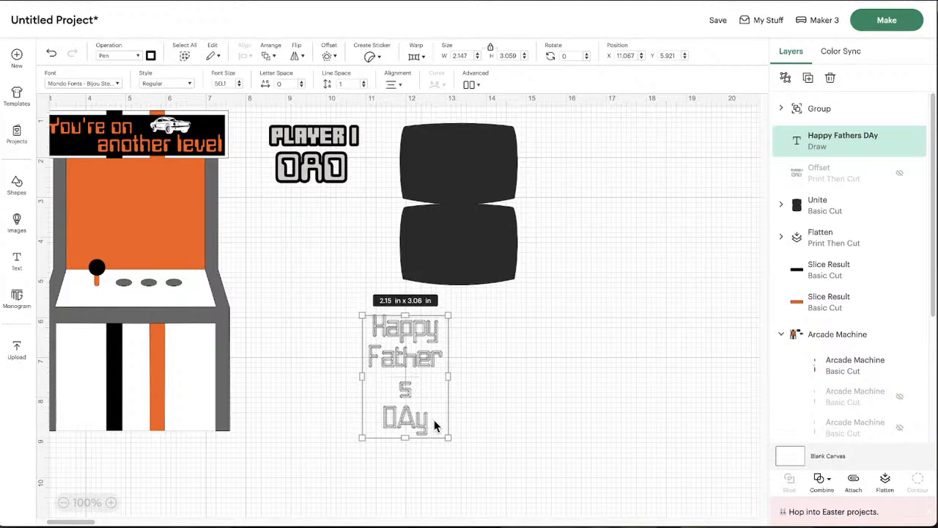
click(435, 425)
drag(406, 336, 520, 254)
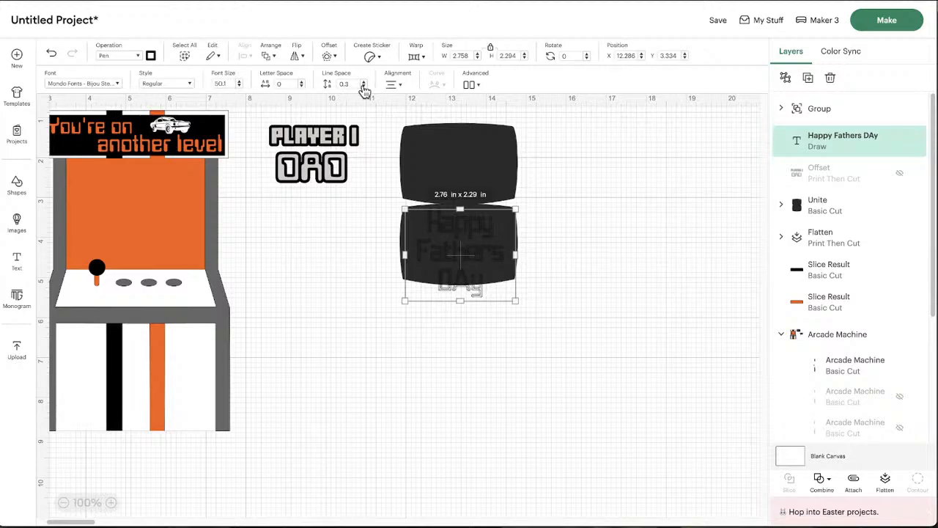
Step: Reduce the greeting's line space to 0.1 and its font size to 43.1
click(239, 86)
click(239, 85)
click(239, 86)
click(239, 85)
click(239, 86)
click(239, 86)
click(239, 85)
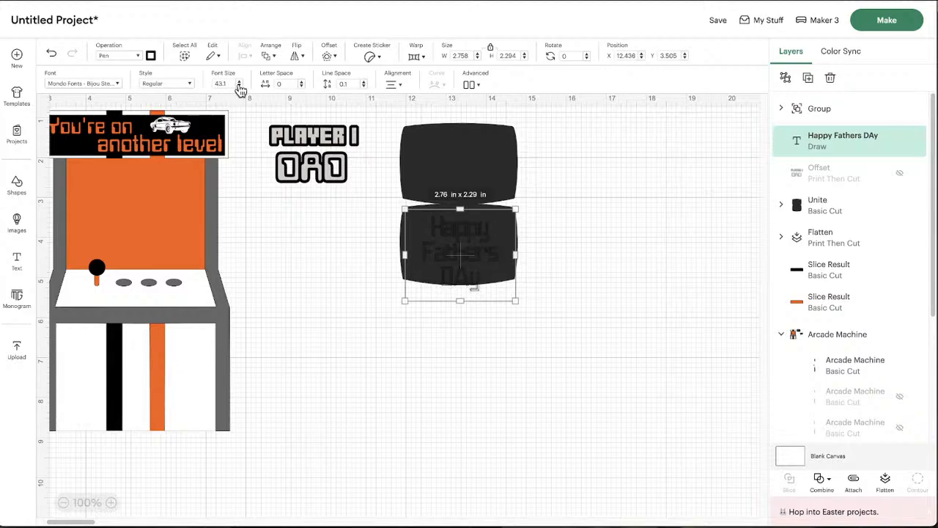
Step: Shrink the greeting to about 2.37 x 1.97 in on the lower screen half and set its operation to Medium Foil
drag(511, 303, 500, 287)
mouse_move(443, 247)
mouse_down()
mouse_move(456, 242)
mouse_move(444, 261)
mouse_move(451, 252)
mouse_up()
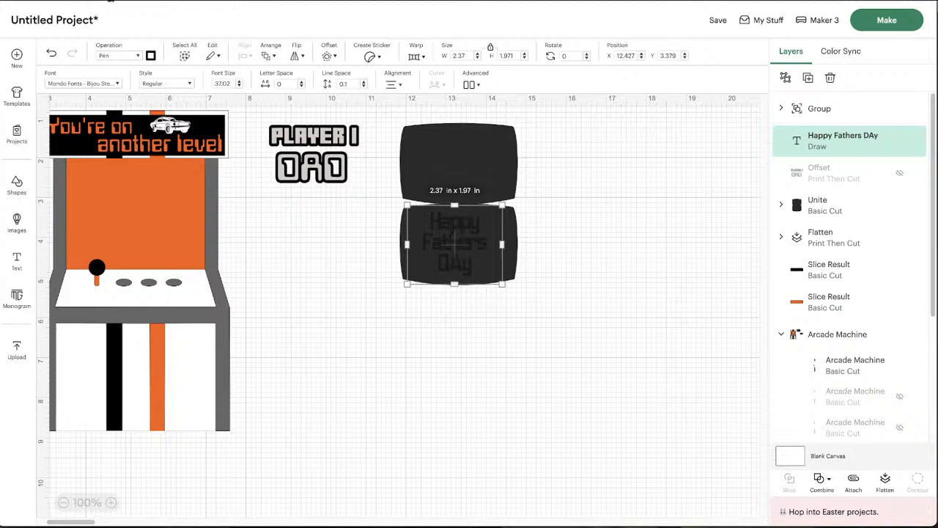
click(137, 56)
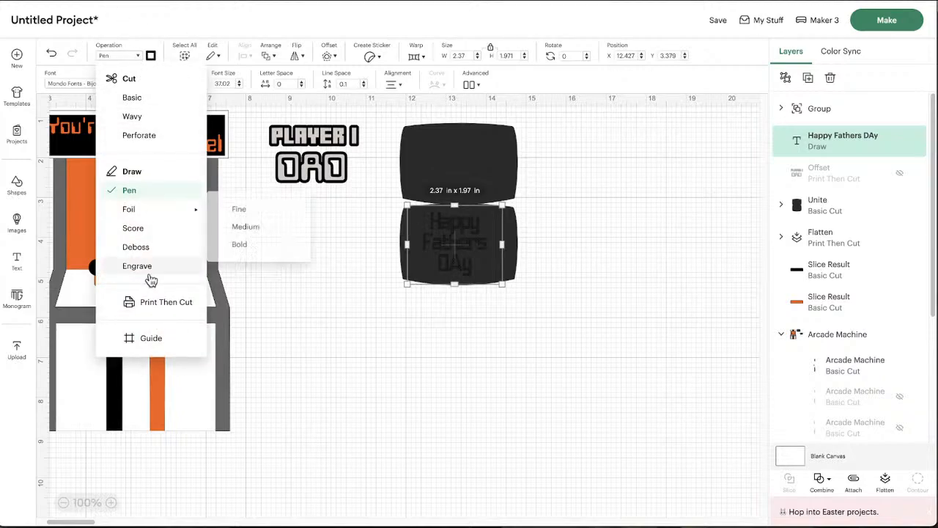
mouse_move(169, 209)
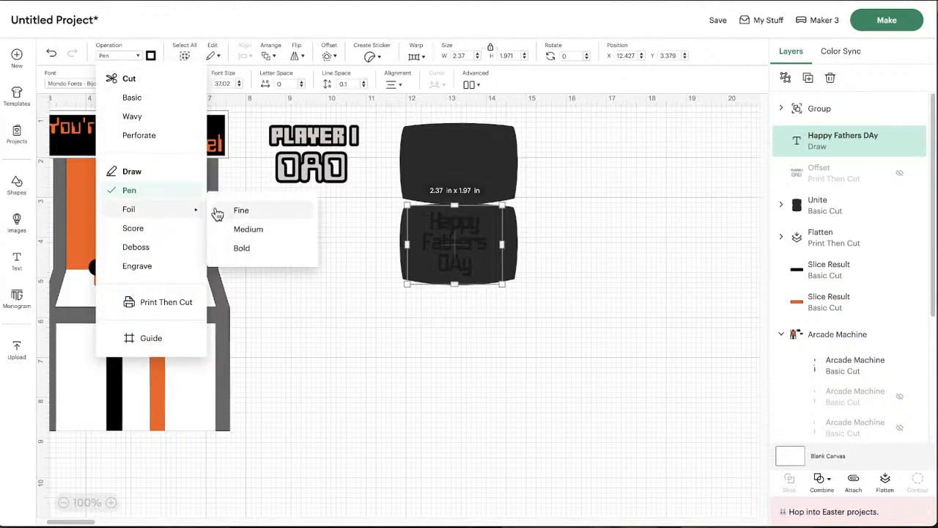
click(261, 231)
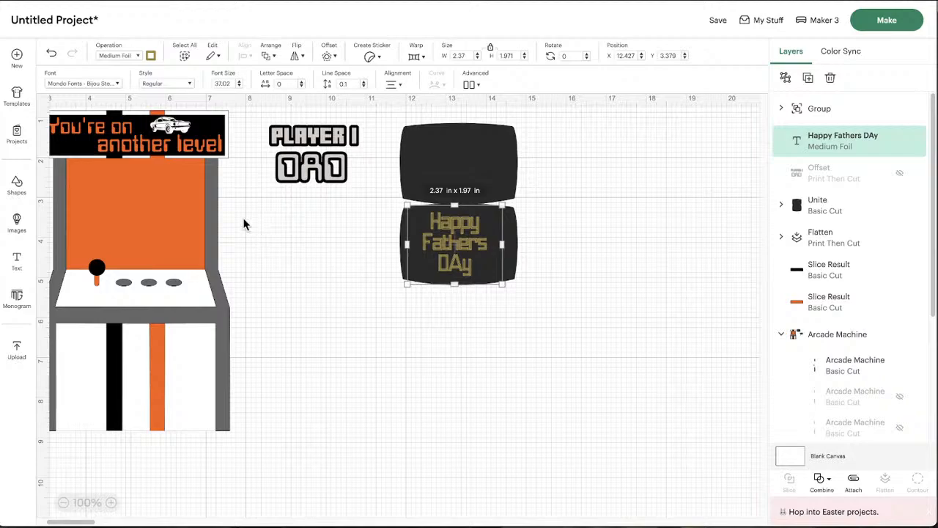
Step: Change the greeting's operation to Fine Foil
click(151, 56)
click(134, 57)
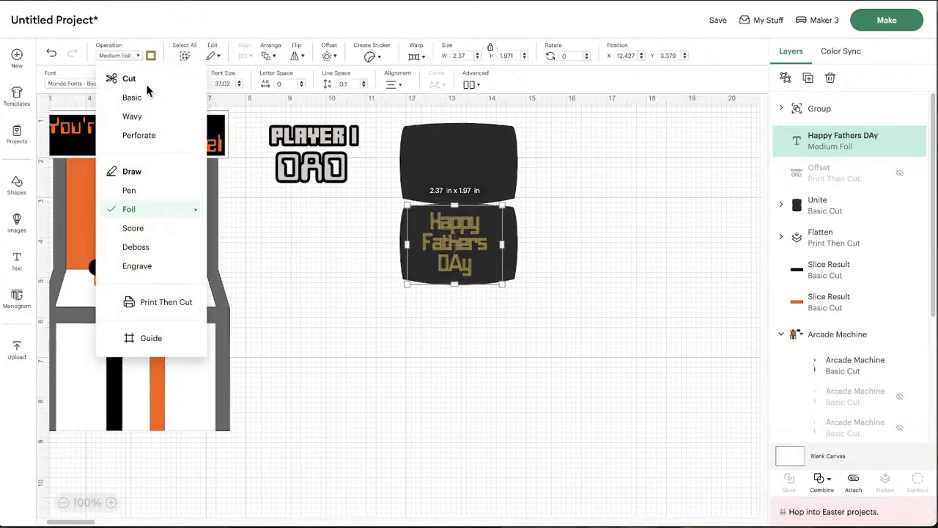
mouse_move(176, 211)
click(270, 212)
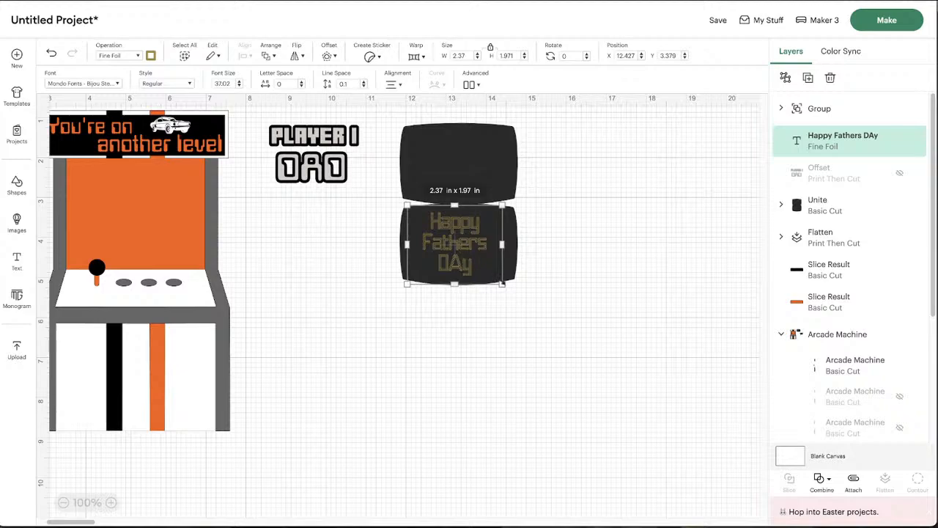
Step: Enlarge the greeting to about 2.8 x 2.33 in and position it centrally over the lower half of the black screen piece
drag(504, 286, 523, 302)
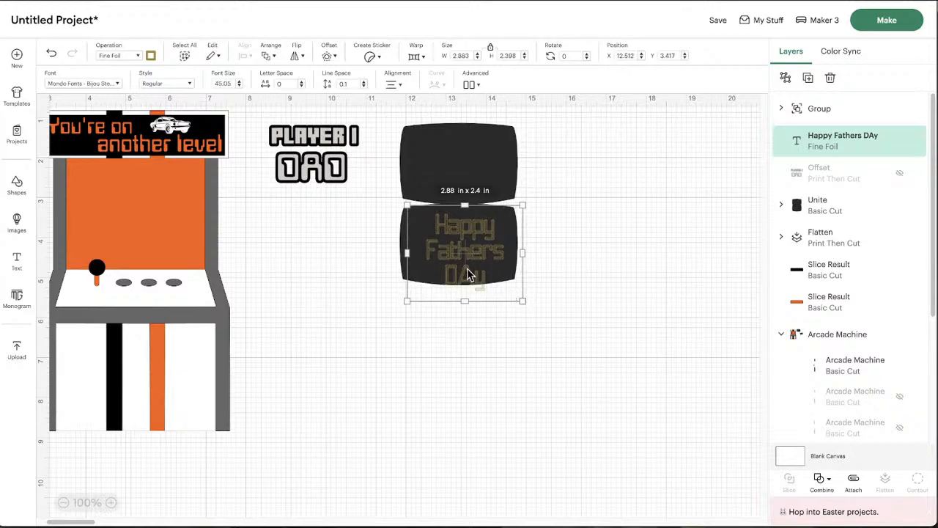
drag(459, 266, 452, 256)
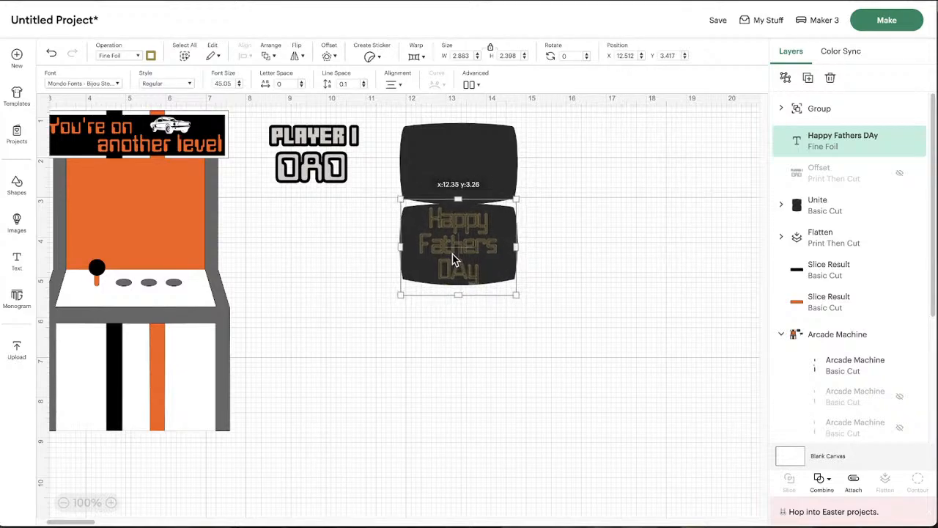
drag(518, 294, 515, 291)
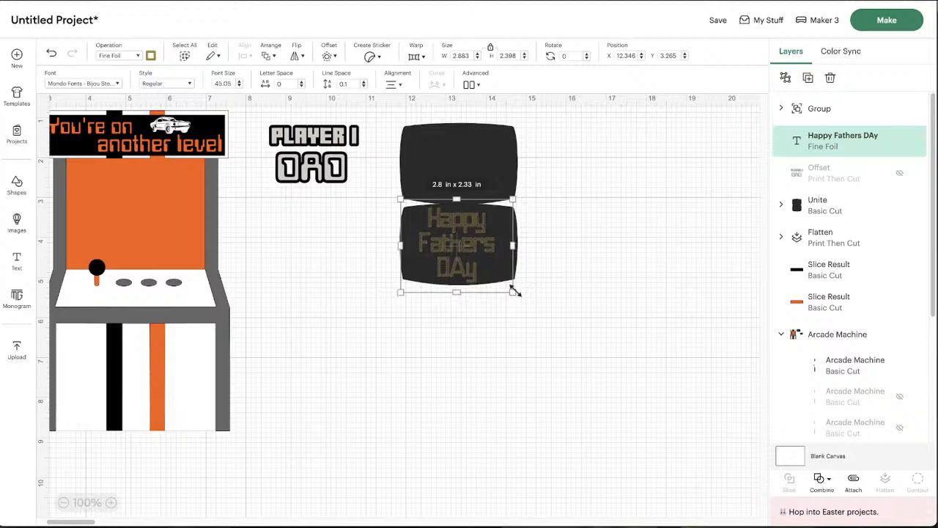
drag(453, 258, 455, 258)
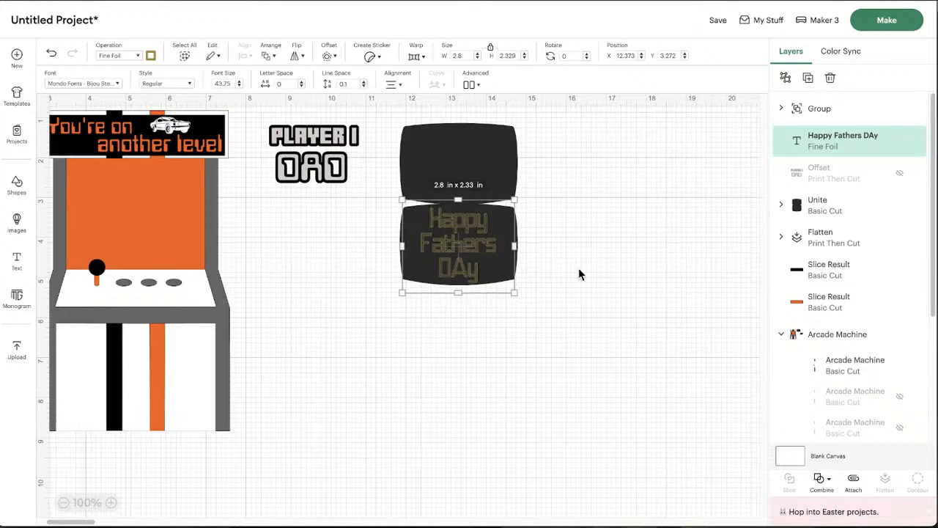
click(785, 78)
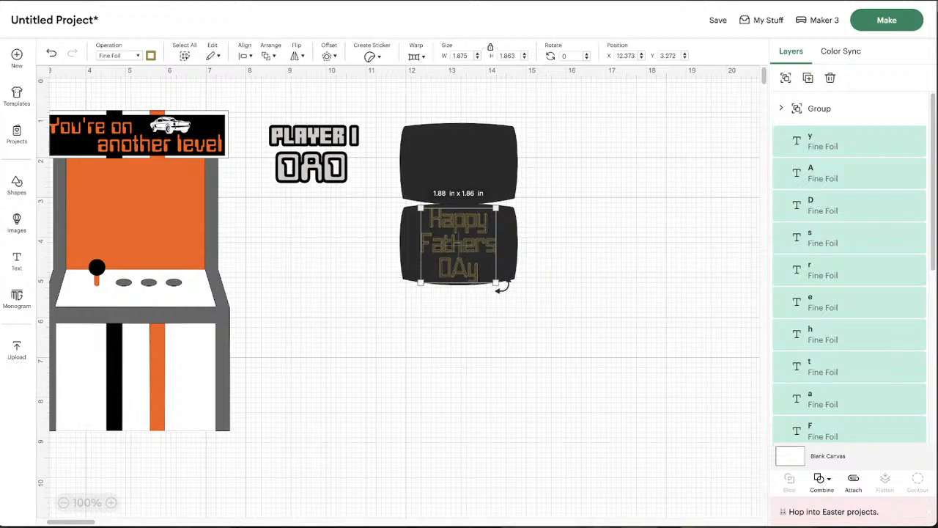
click(506, 289)
key(ctrl+z)
Step: Duplicate the greeting and move both copies onto the empty canvas beside the black screen piece
click(480, 244)
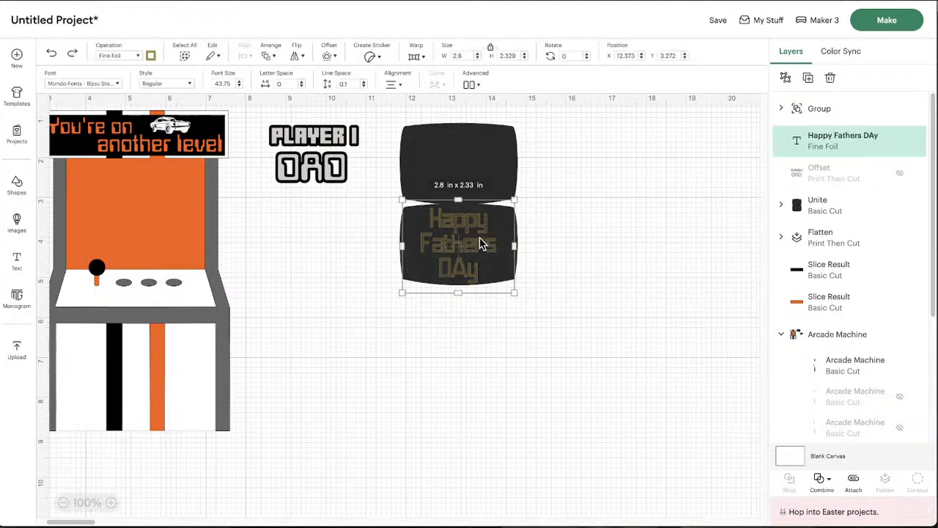
click(807, 78)
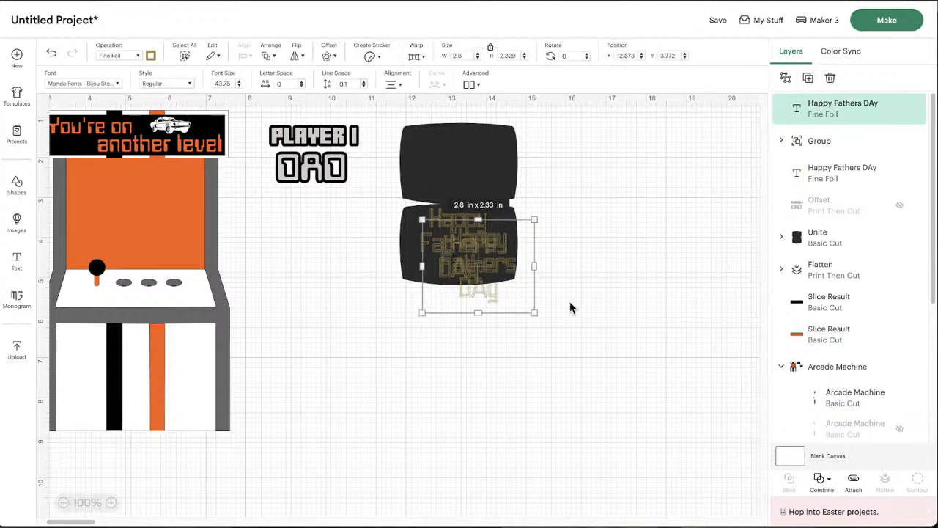
click(658, 255)
drag(503, 266, 629, 242)
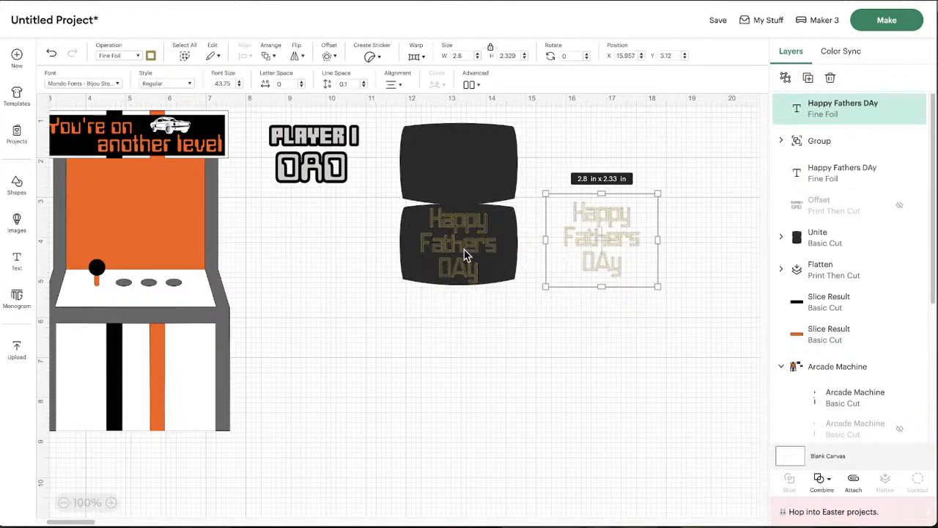
drag(496, 254, 616, 255)
Step: Center the two greeting copies exactly on top of each other
drag(616, 315, 611, 153)
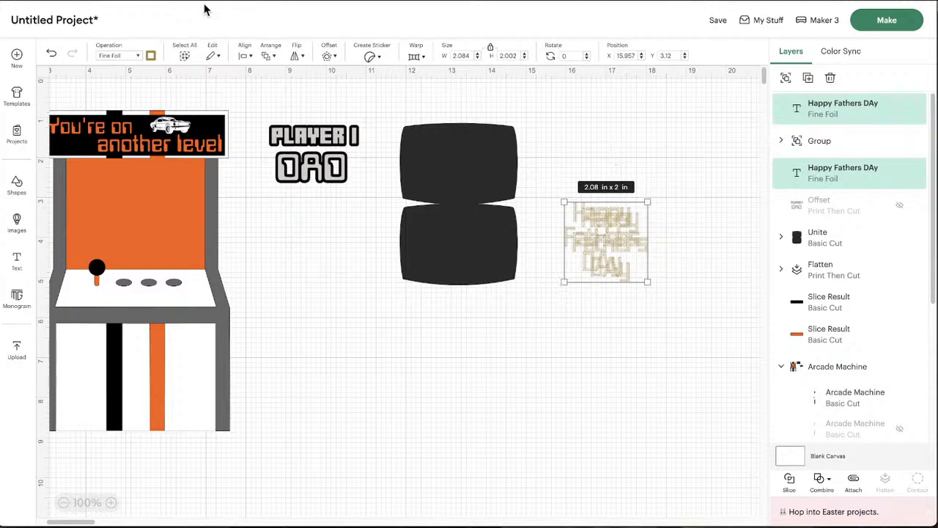
click(247, 57)
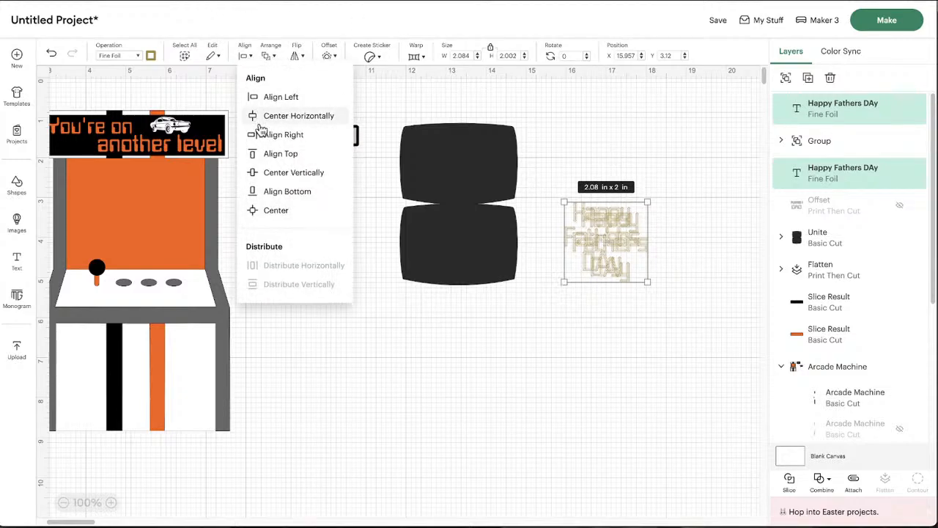
click(272, 212)
click(605, 340)
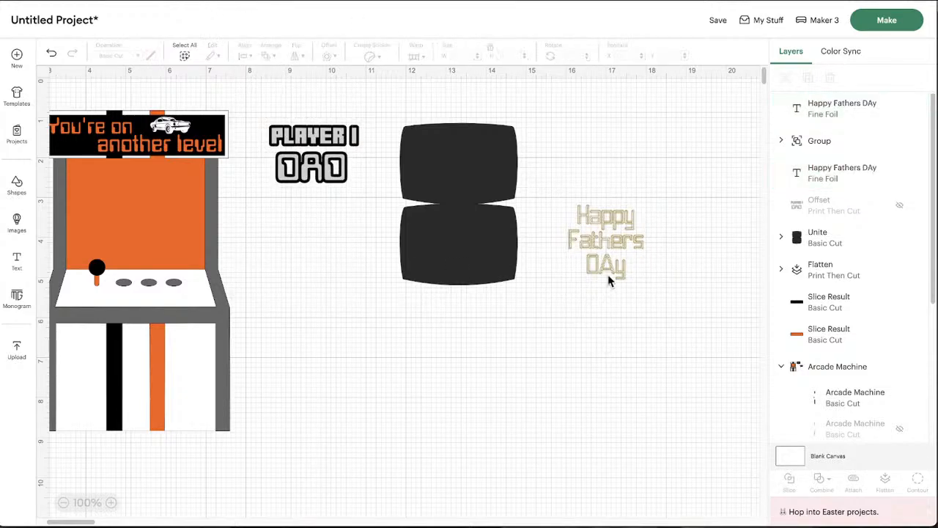
Step: Attach the two overlapping greetings and place them on the lower half of the black screen piece
drag(609, 167, 584, 327)
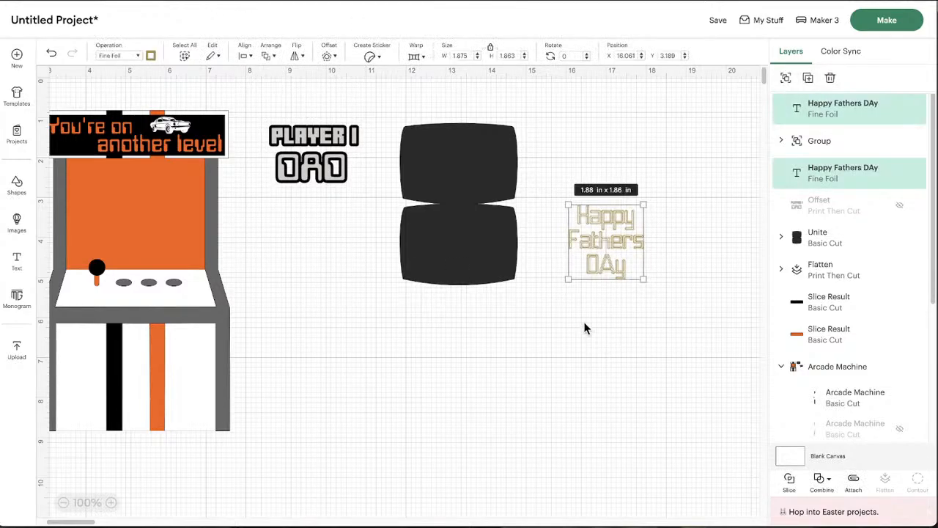
click(853, 480)
drag(622, 263, 478, 266)
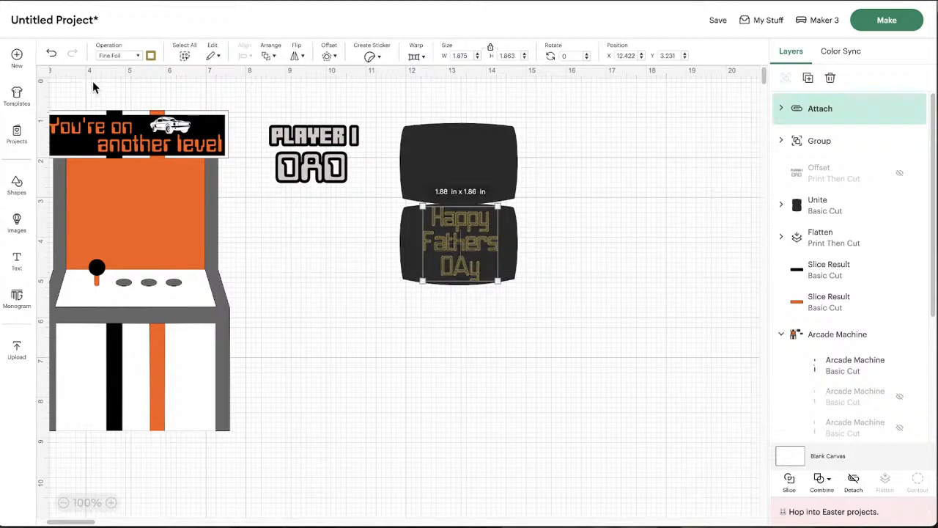
Step: Set the attached greeting's foil colour to Silver
click(150, 59)
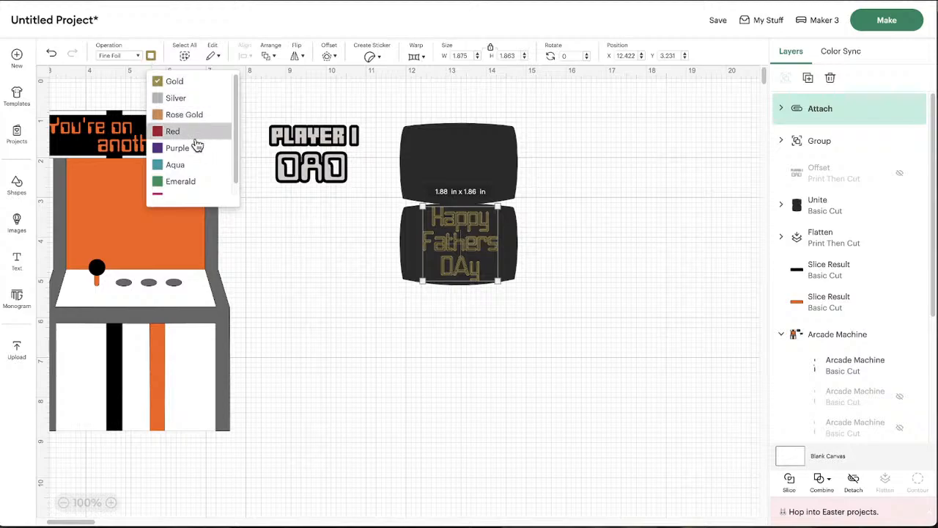
scroll(203, 154, down, 1)
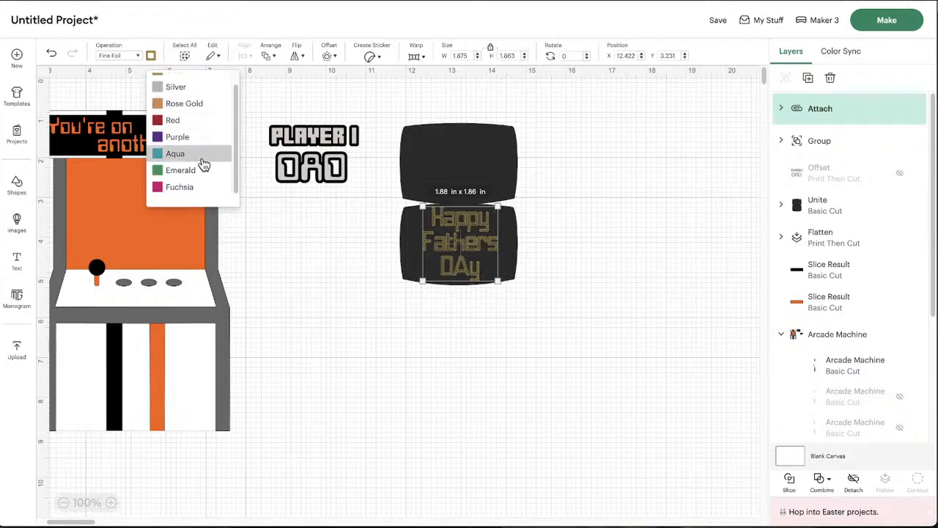
scroll(206, 174, up, 1)
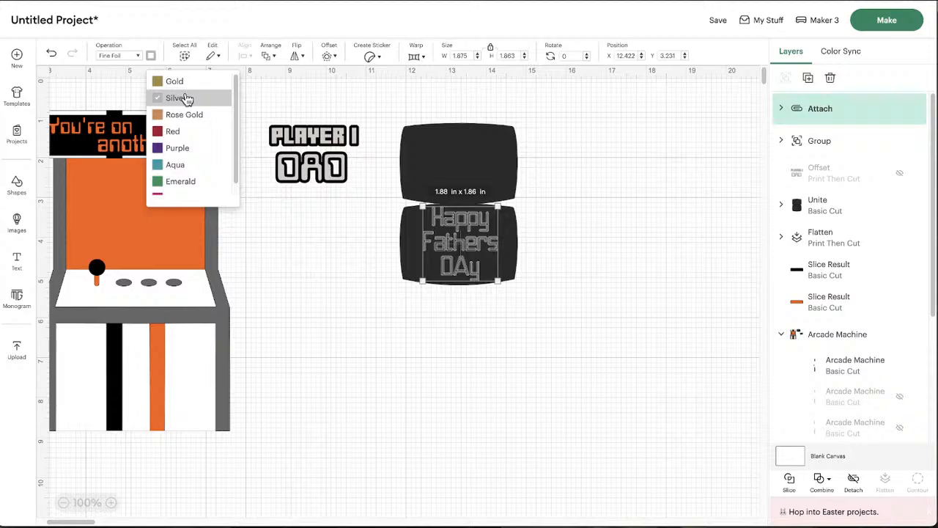
click(635, 246)
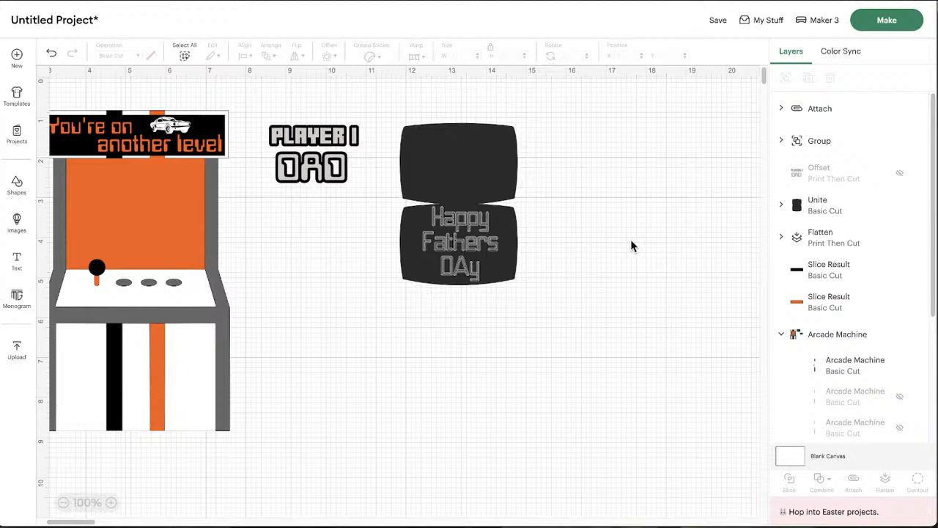
Step: Attach the foil greeting to the black double screen piece
click(442, 251)
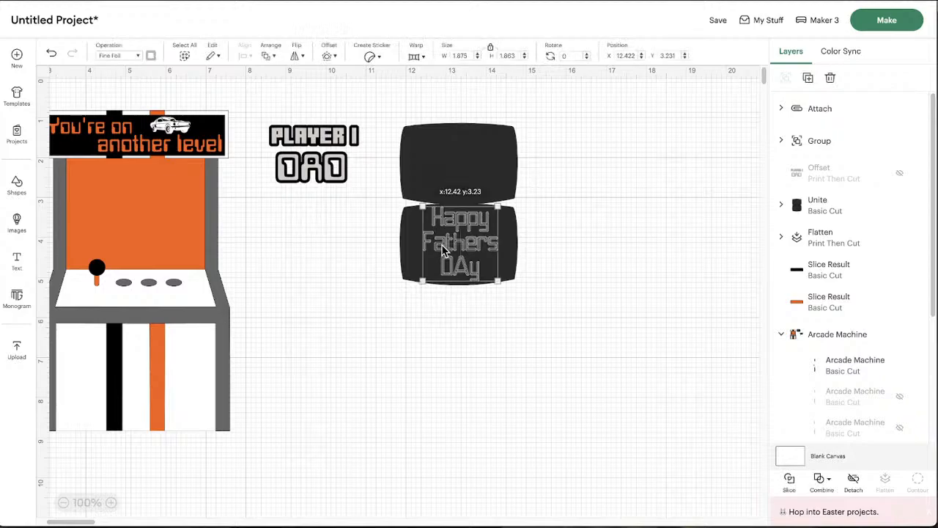
drag(442, 251, 442, 250)
drag(446, 339, 436, 176)
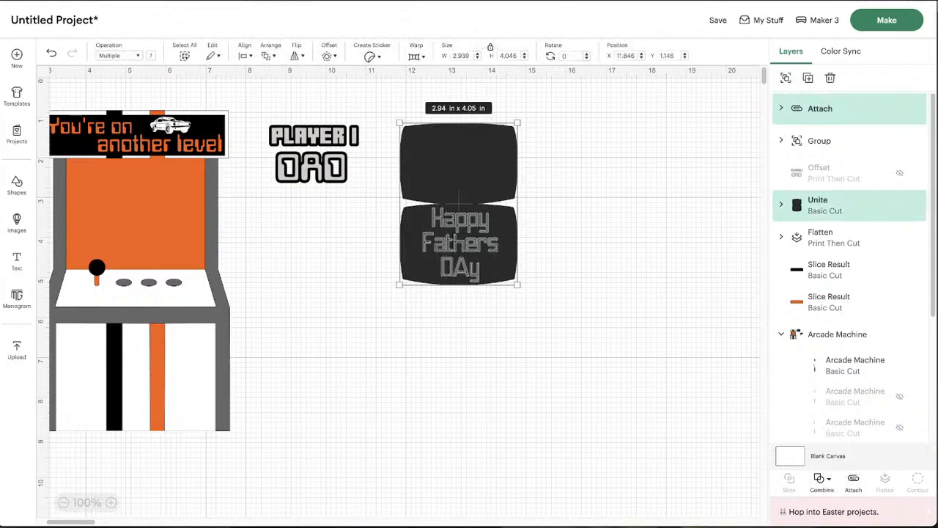
click(854, 481)
click(322, 390)
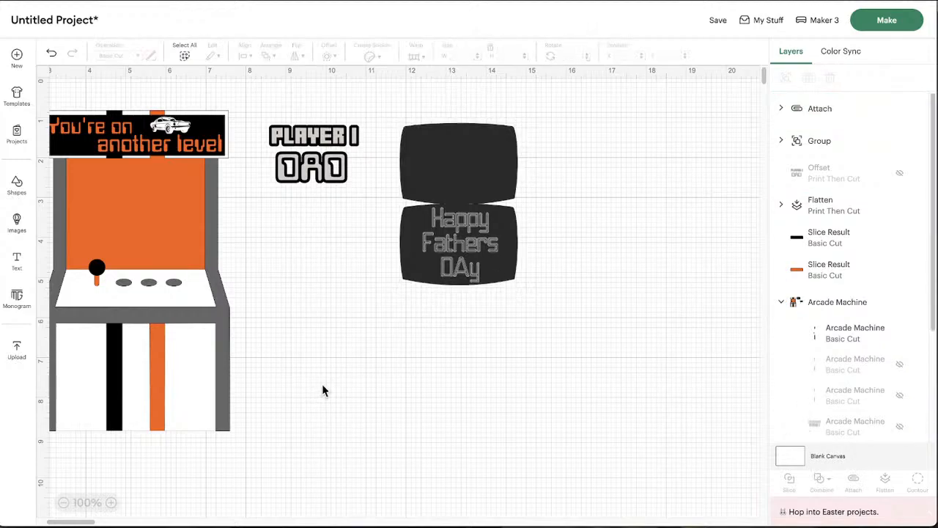
Step: Move the screen piece and the PLAYER 1 DAD title apart, and bring the title to the front
drag(464, 219, 417, 248)
drag(295, 152, 559, 172)
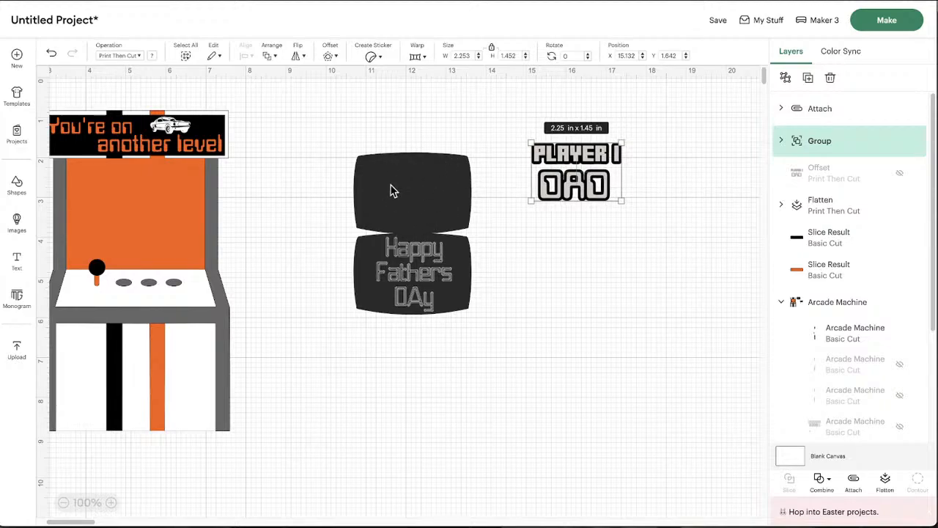
mouse_move(579, 165)
mouse_down()
mouse_move(452, 154)
mouse_move(571, 168)
mouse_up()
right_click(573, 170)
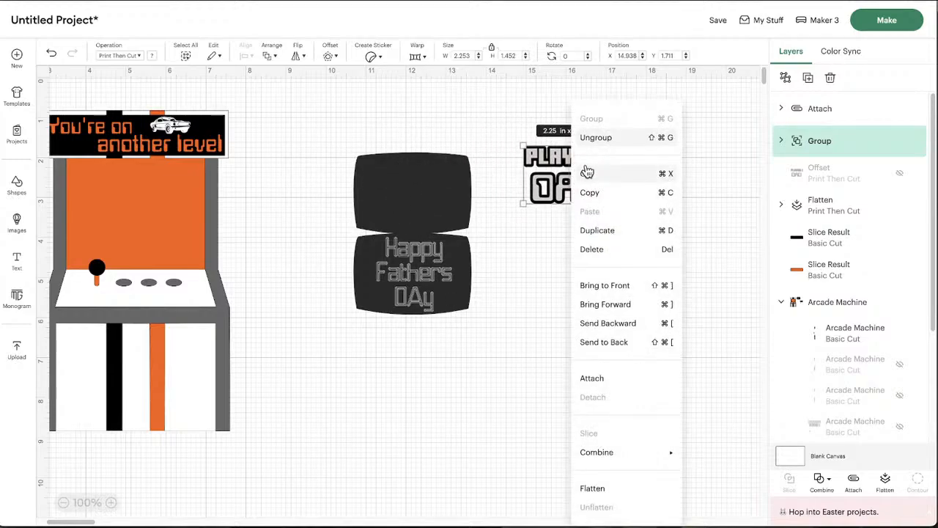
click(606, 286)
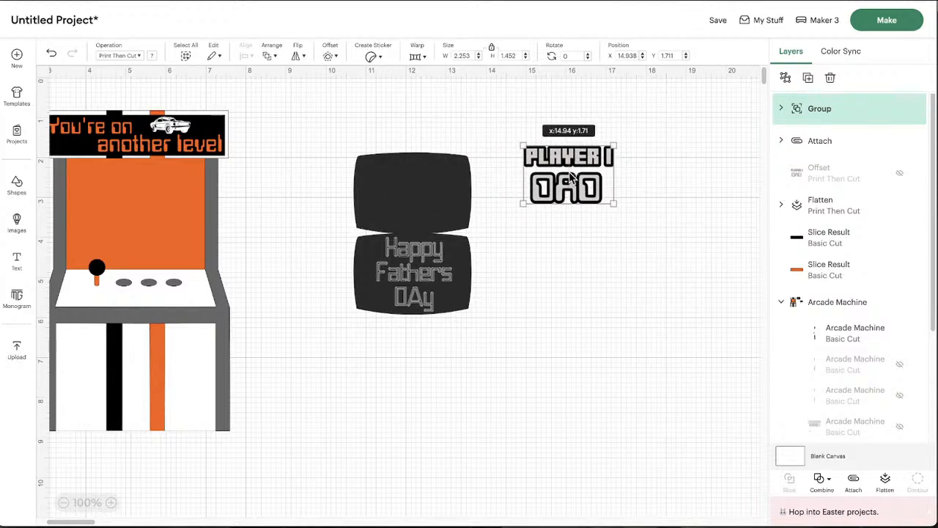
Step: Move the screen piece next to the arcade machine and place the PLAYER 1 DAD title on its upper half
drag(570, 176, 418, 193)
key(ctrl+z)
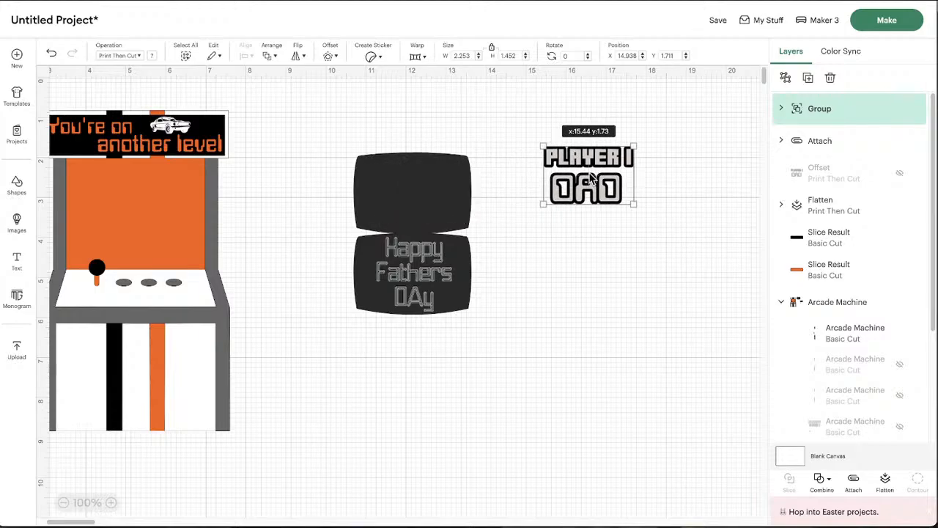
scroll(293, 220, left, 2)
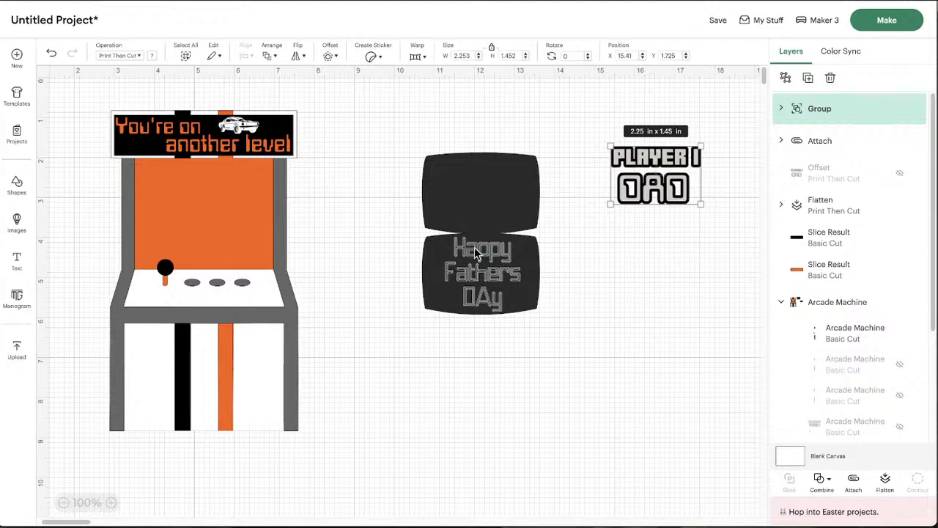
drag(475, 265, 383, 243)
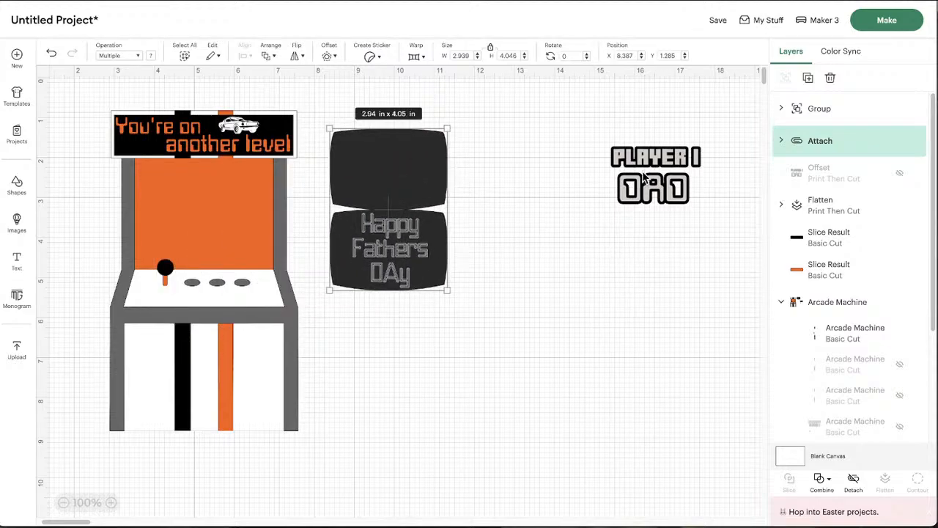
drag(645, 178, 378, 170)
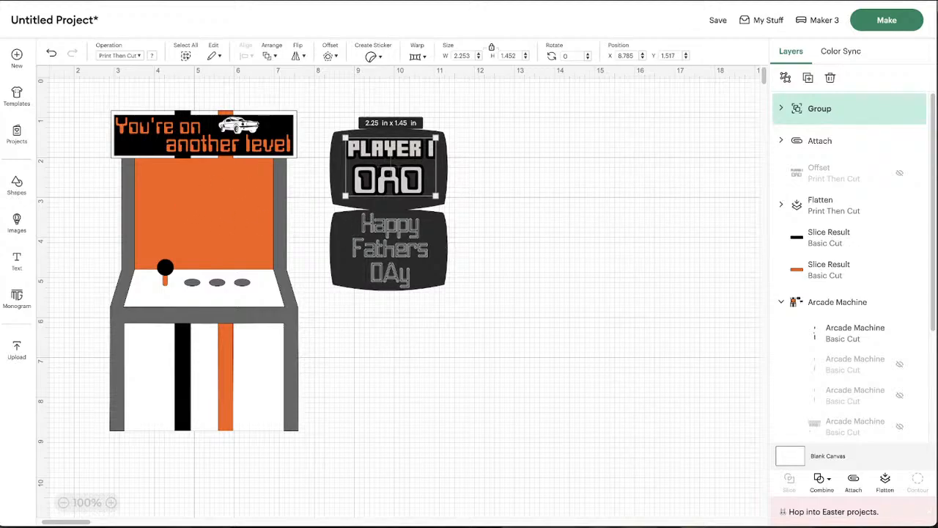
Step: Duplicate the arcade machine's white base layer and place the copy beside the screen piece, away from the machine
scroll(828, 289, down, 5)
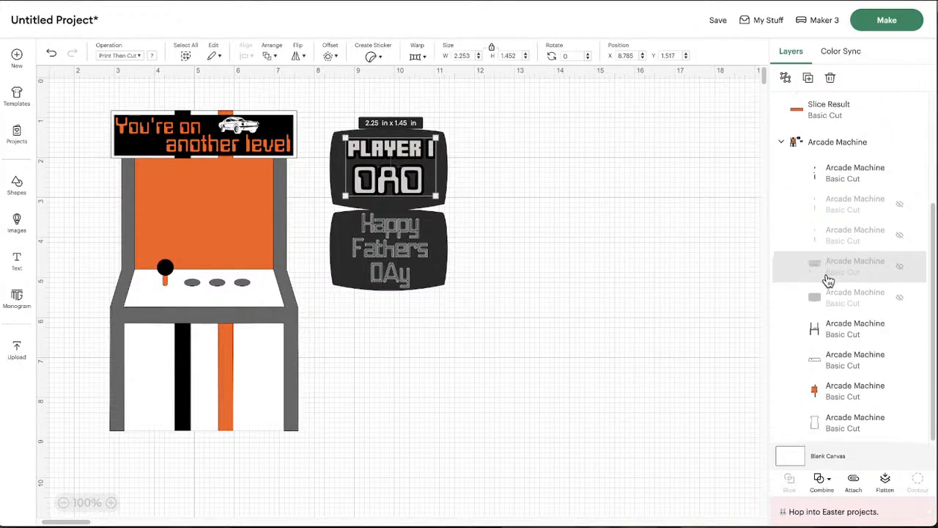
click(837, 431)
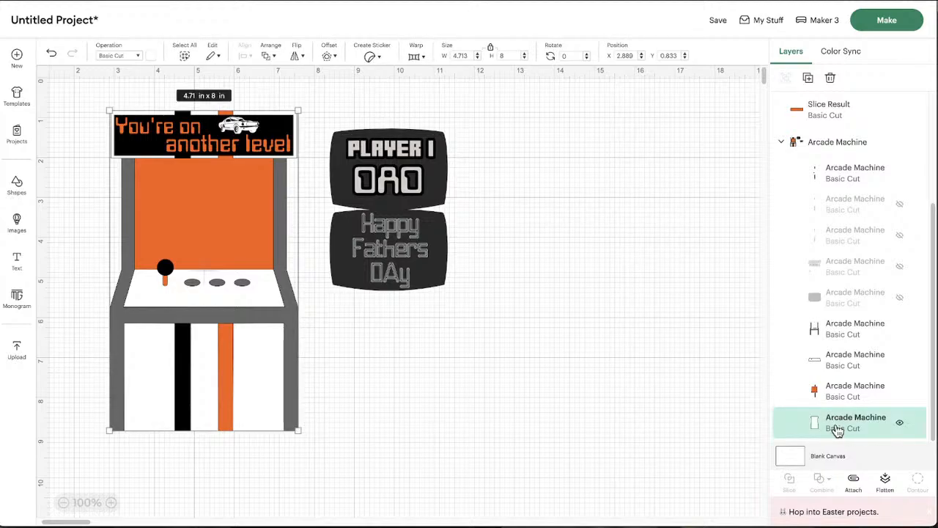
click(809, 79)
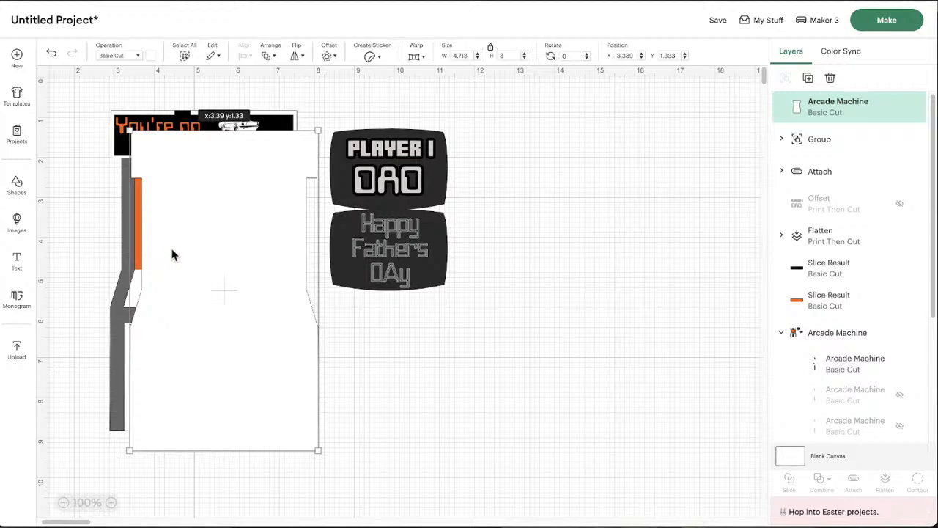
drag(173, 254, 525, 247)
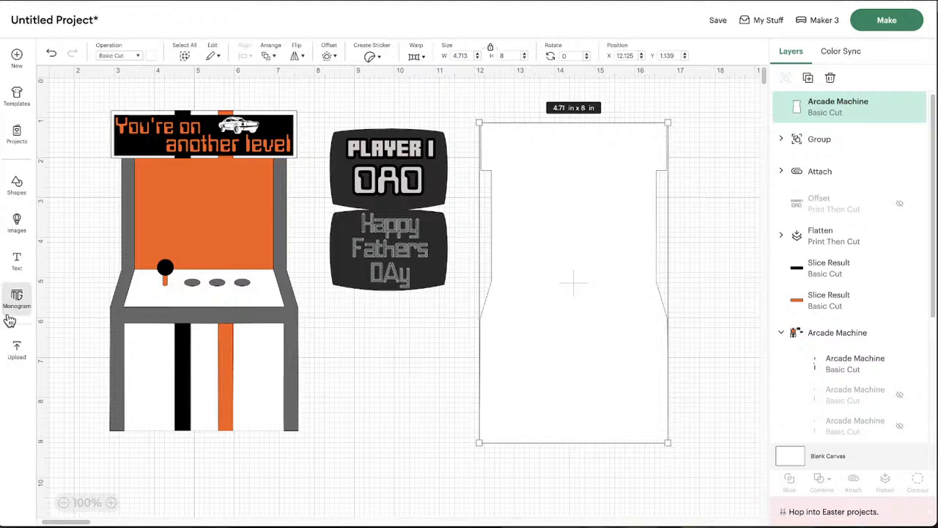
Step: Add a square, unlock its proportions and place it near the upper-left corner of the copied base
click(17, 185)
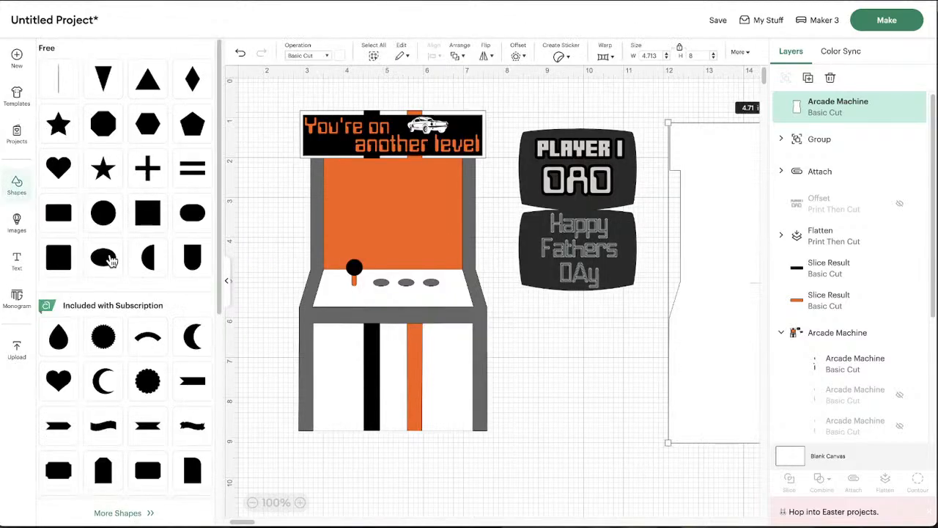
click(141, 222)
drag(290, 138, 553, 244)
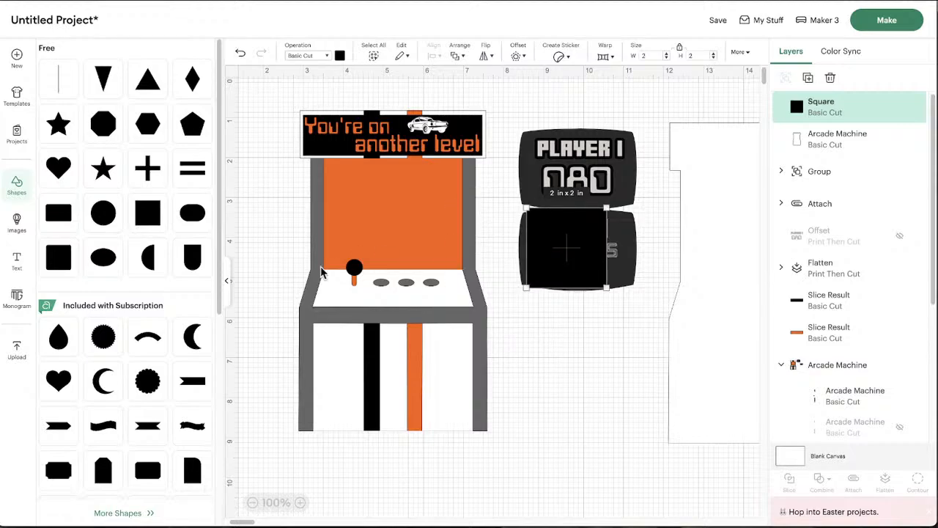
click(227, 281)
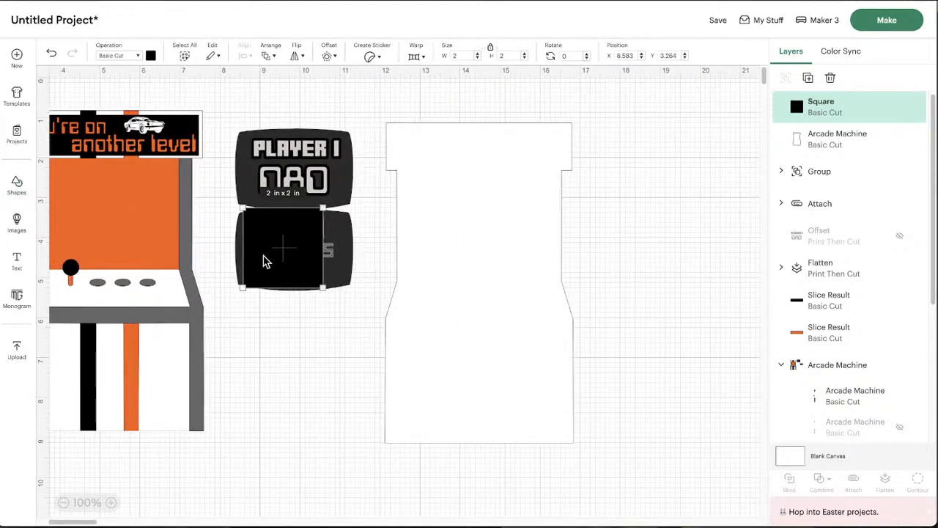
drag(268, 262, 424, 205)
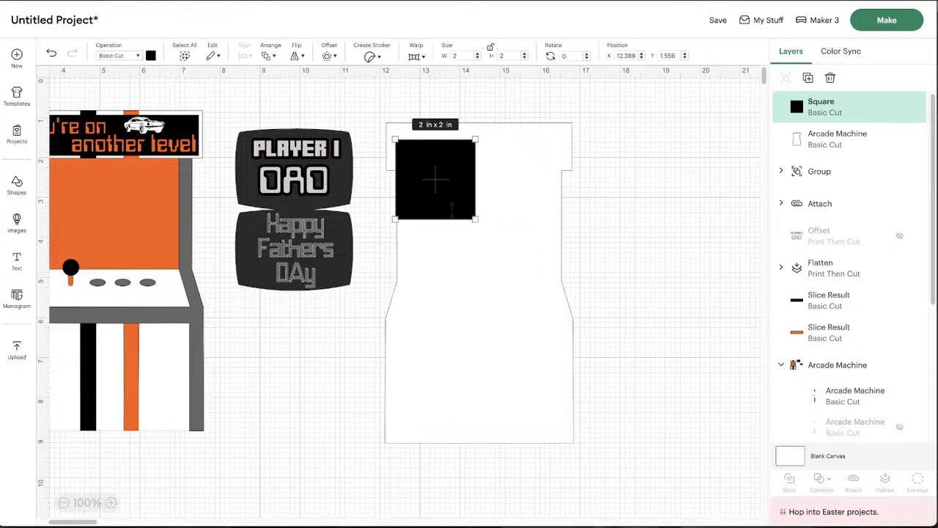
drag(457, 195, 454, 182)
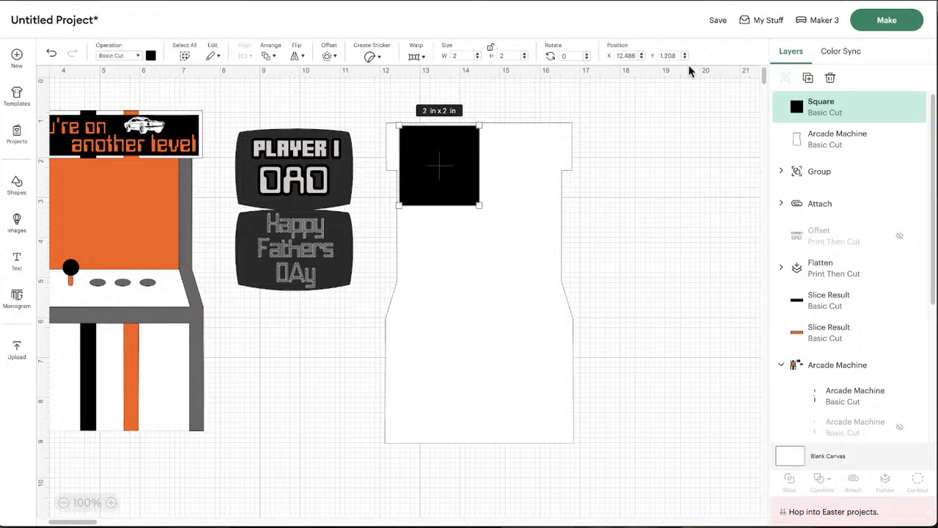
Step: Save the project as "fathers day arcade" and add it to the first listed collection
click(718, 21)
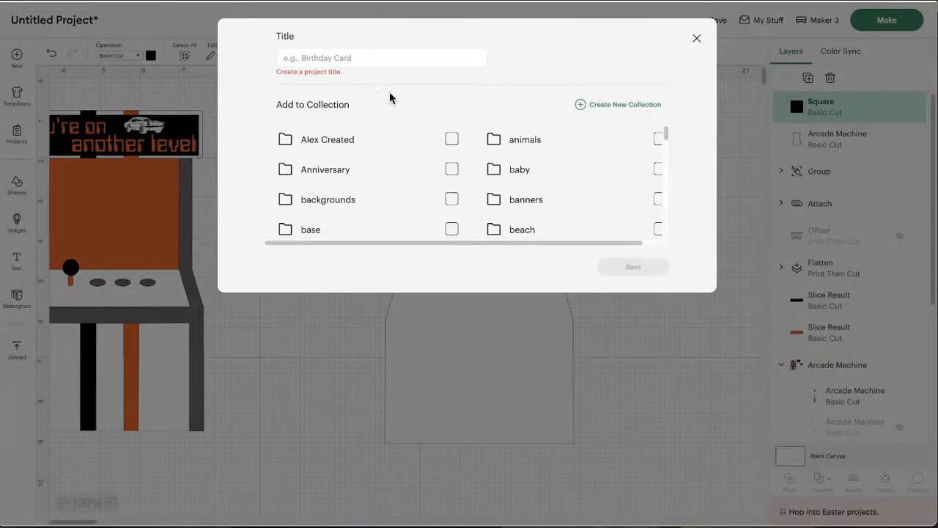
click(382, 59)
text(fathers day arcade)
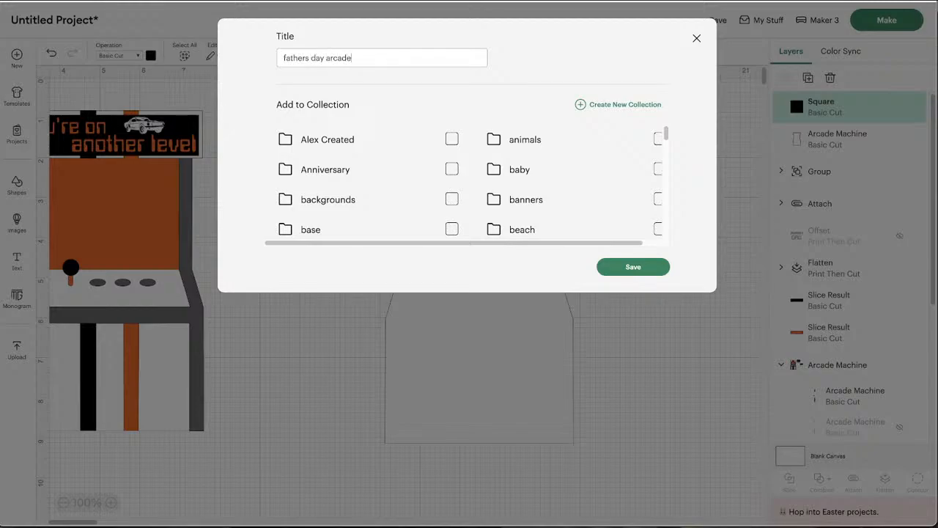
click(350, 140)
click(639, 269)
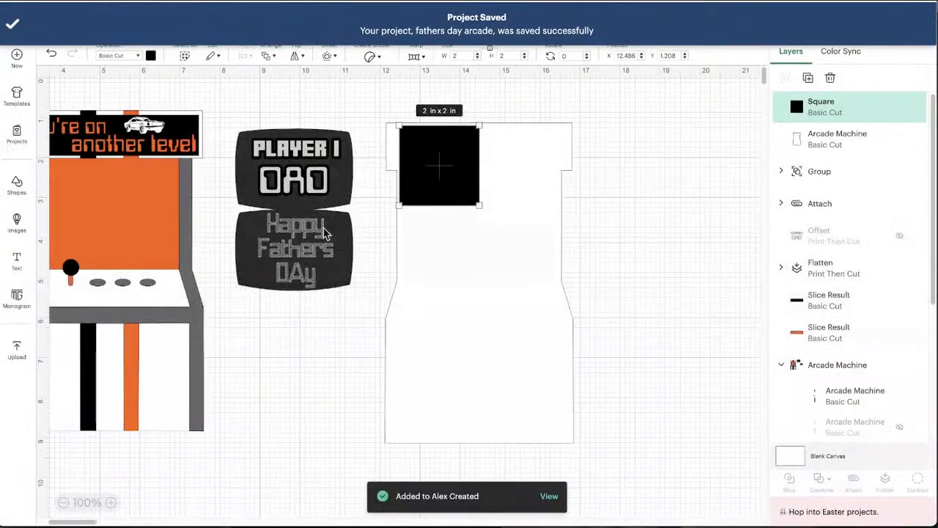
Step: Stretch the black square over the copied base to about 4 in wide and 7.83 in high
drag(478, 166, 556, 165)
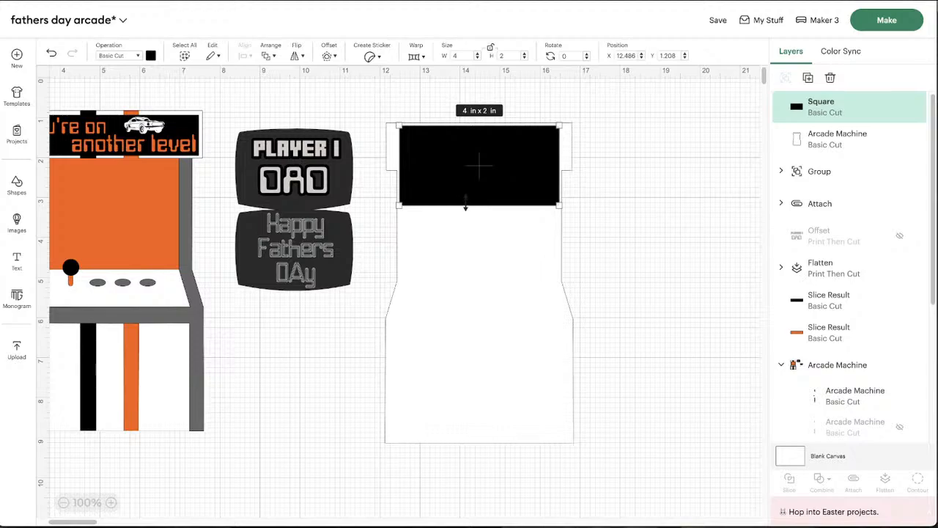
drag(464, 204, 472, 433)
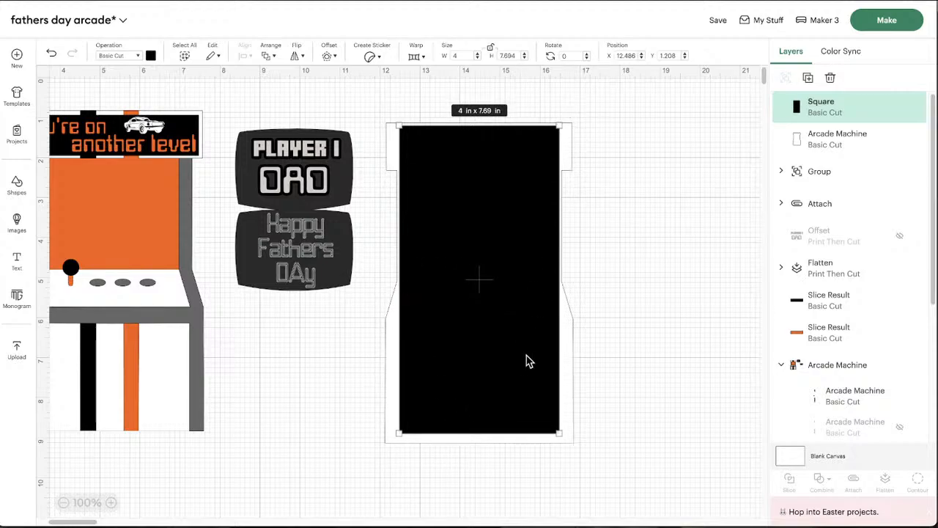
drag(508, 433, 510, 433)
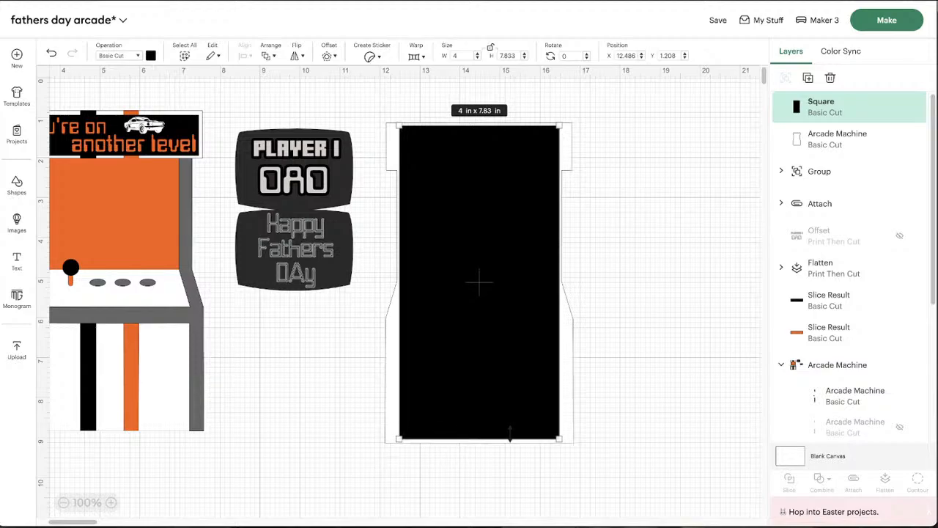
Step: Set the stretched square's material colour to white
click(149, 57)
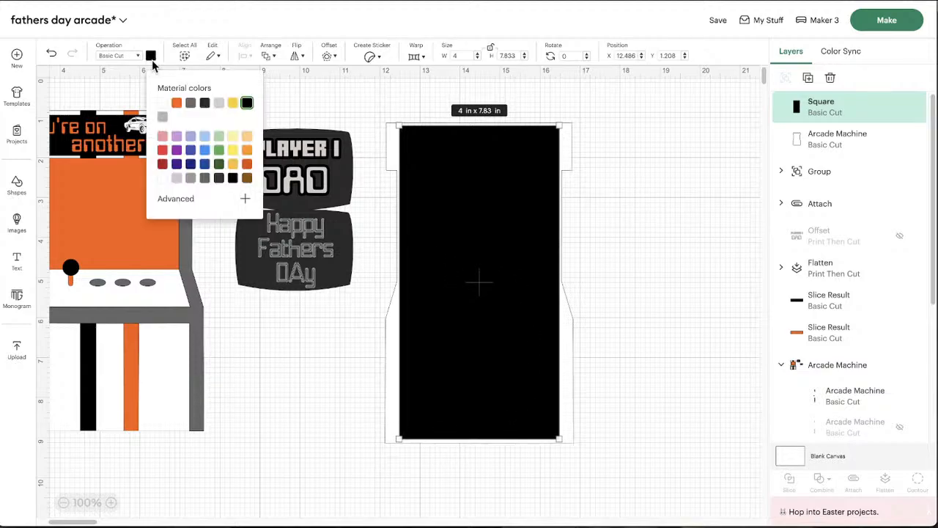
click(162, 103)
click(665, 223)
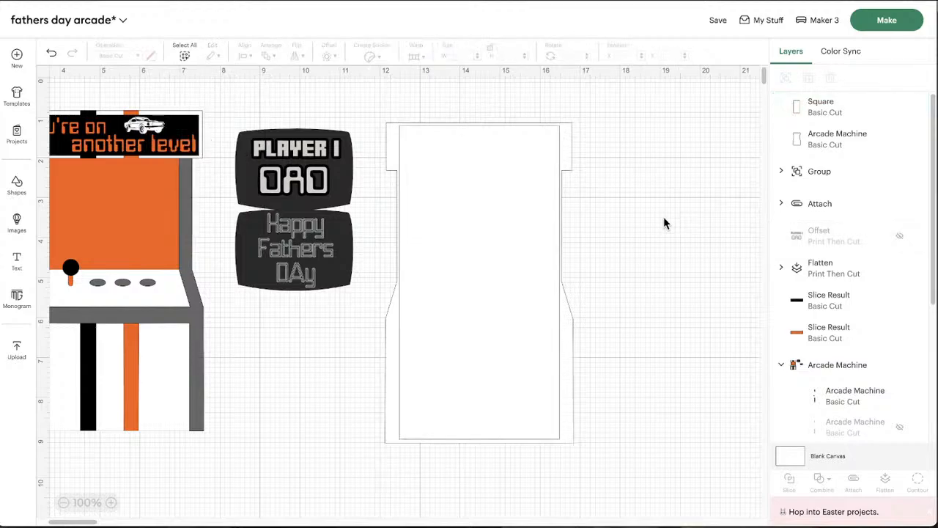
Step: Shift the rectangle partly off the copied base and give it the custom cream colour #fffdf0
drag(477, 240, 569, 238)
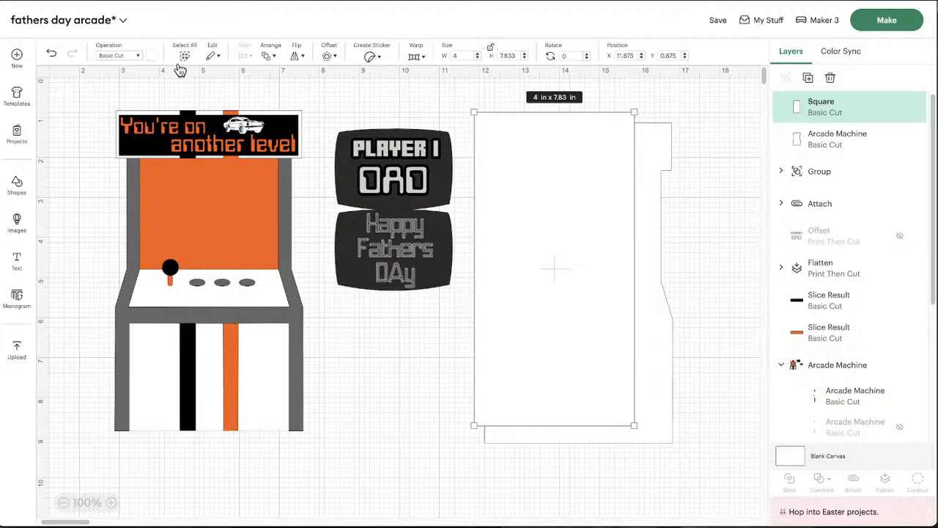
click(150, 55)
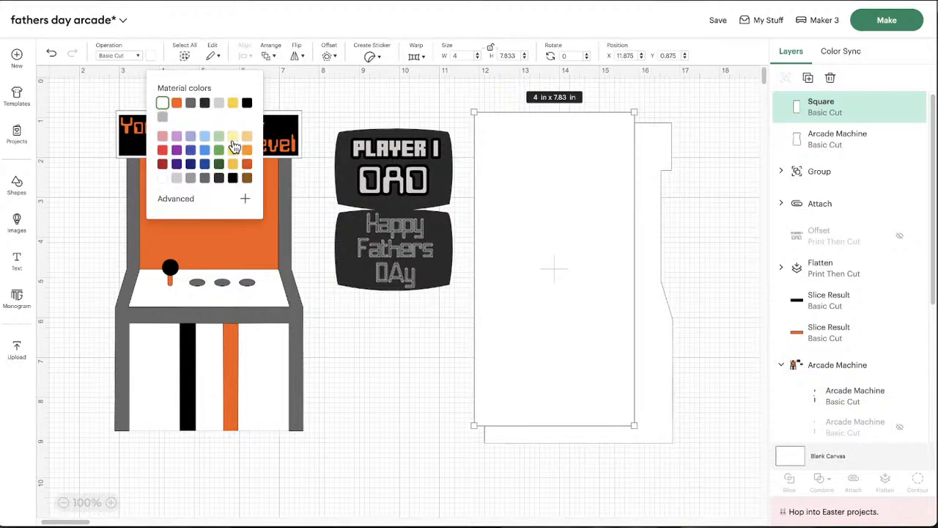
click(244, 199)
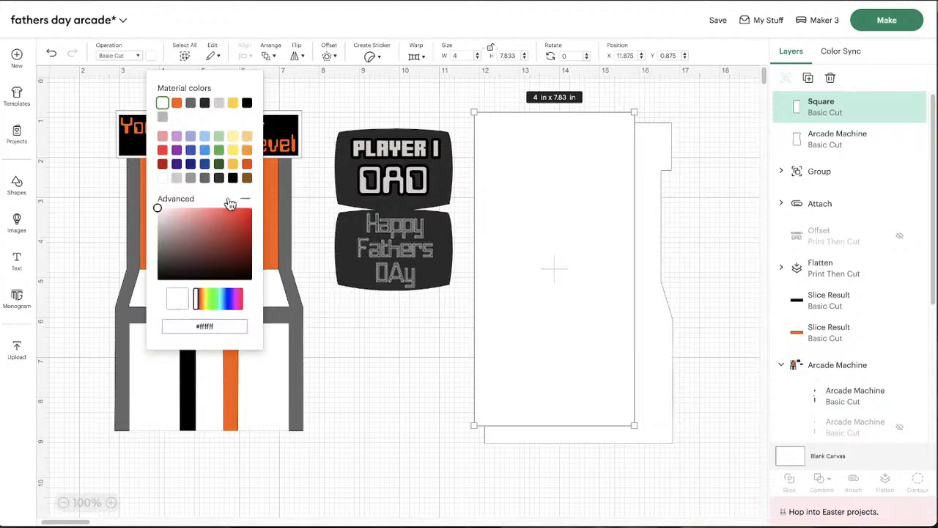
click(163, 214)
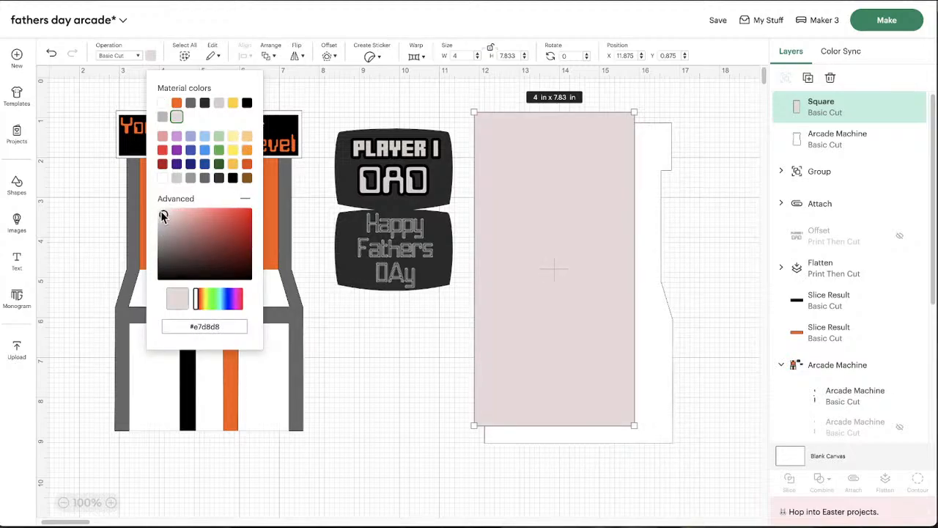
click(163, 208)
click(204, 302)
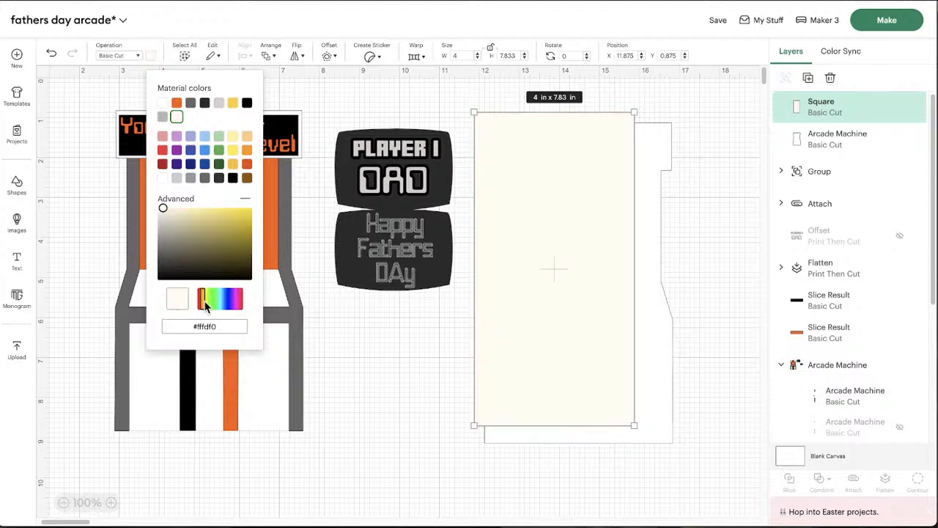
Step: Move the cream rectangle aside, delete the copied base and put the rectangle in its place
mouse_move(508, 245)
mouse_down()
mouse_move(481, 262)
mouse_move(456, 251)
mouse_up()
drag(549, 256, 467, 266)
click(608, 268)
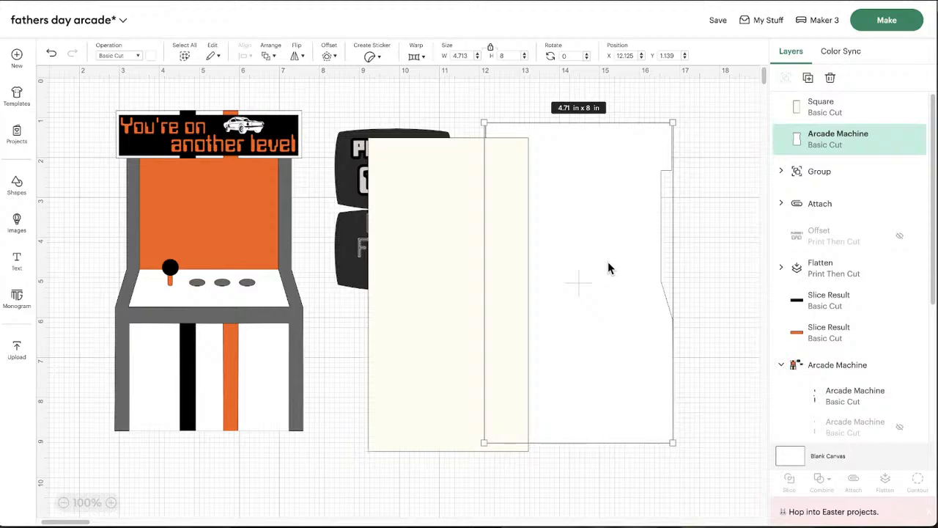
key(Delete)
mouse_move(456, 308)
mouse_down()
mouse_move(205, 304)
mouse_move(600, 301)
mouse_up()
Step: Rename the cream rectangle's layer "Back side for note" and move the rectangle closer to the screen piece
double_click(824, 107)
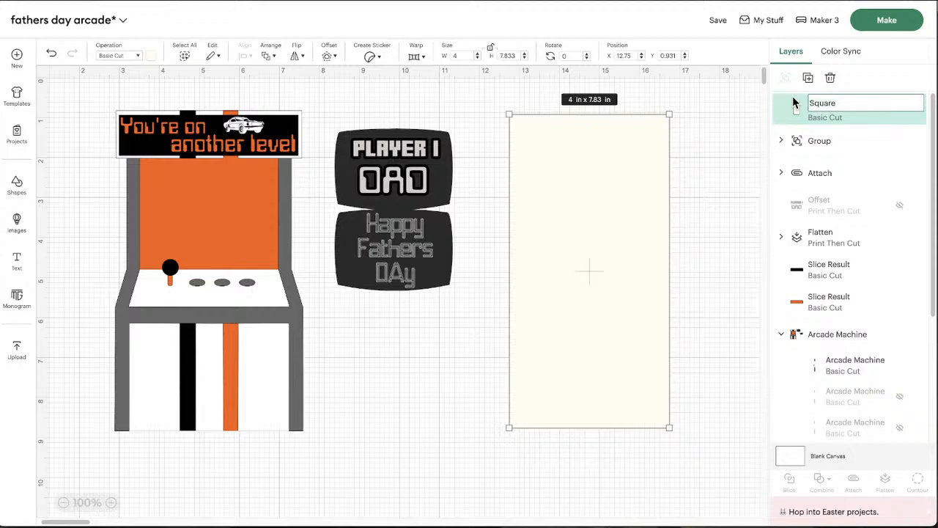
text(Back side for not)
click(703, 207)
drag(599, 199, 584, 200)
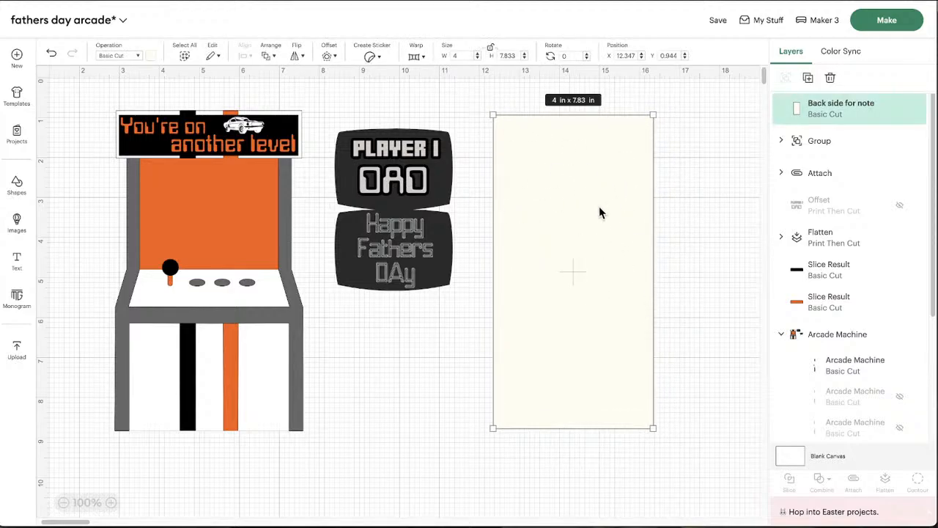
drag(634, 280, 617, 281)
Step: Group the PLAYER 1 DAD title with the double screen piece and move the group slightly up
drag(410, 272, 408, 253)
drag(372, 360, 396, 96)
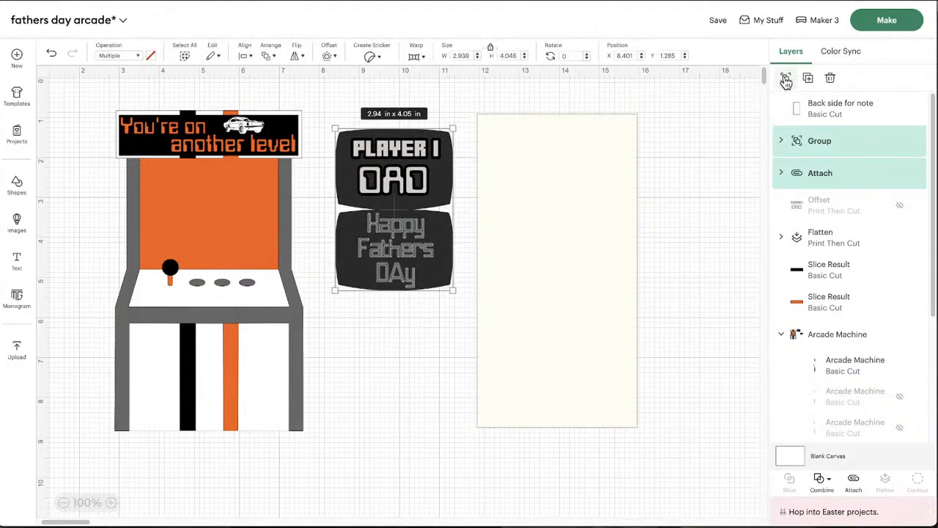
click(785, 78)
mouse_move(375, 250)
mouse_down()
mouse_move(223, 223)
mouse_move(203, 265)
mouse_move(186, 221)
mouse_move(191, 211)
mouse_move(383, 233)
mouse_move(374, 237)
mouse_up()
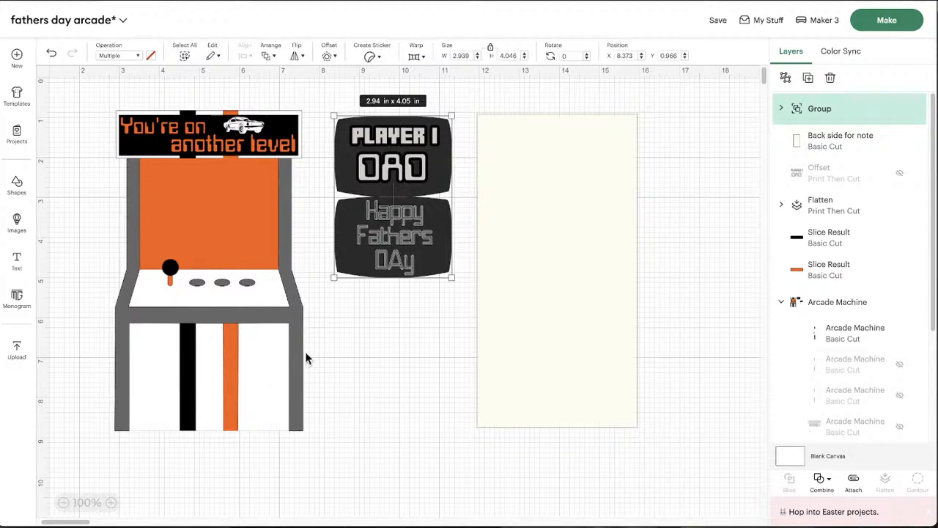
Step: Adjust the positions of the grouped screen piece and the cream note panel so they sit spaced out beside the arcade machine
scroll(398, 343, right, 2)
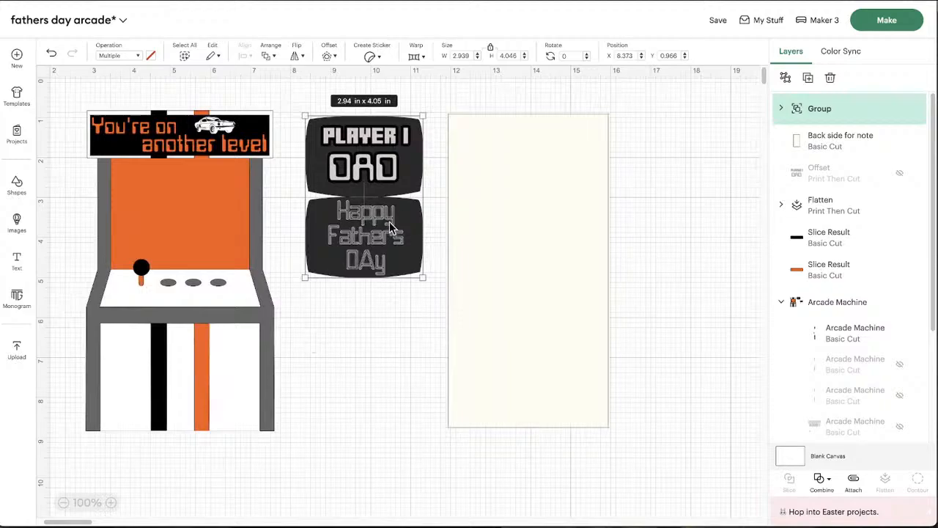
drag(391, 229, 392, 236)
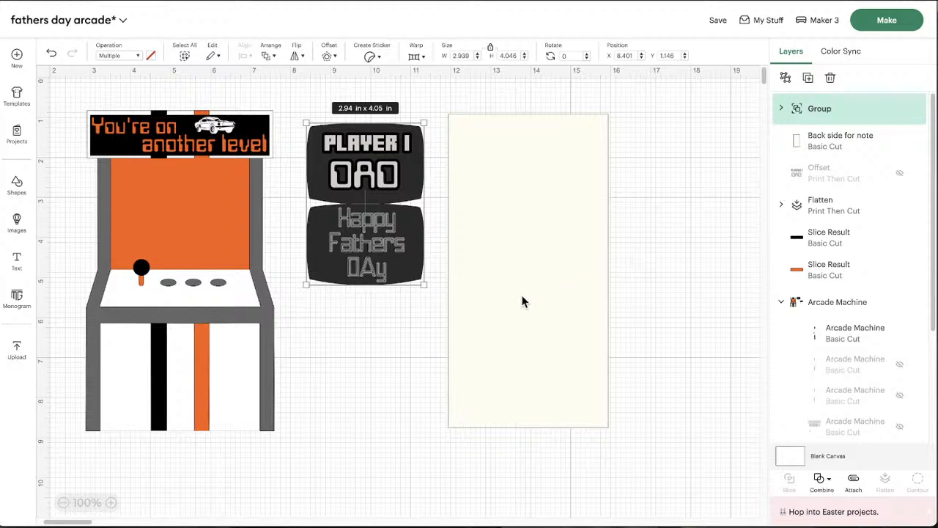
drag(574, 290, 582, 289)
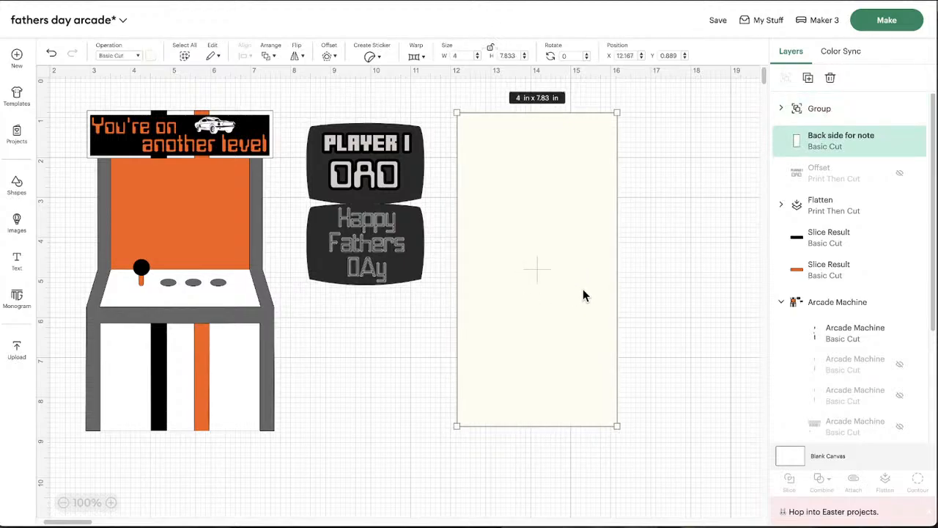
scroll(681, 241, left, 5)
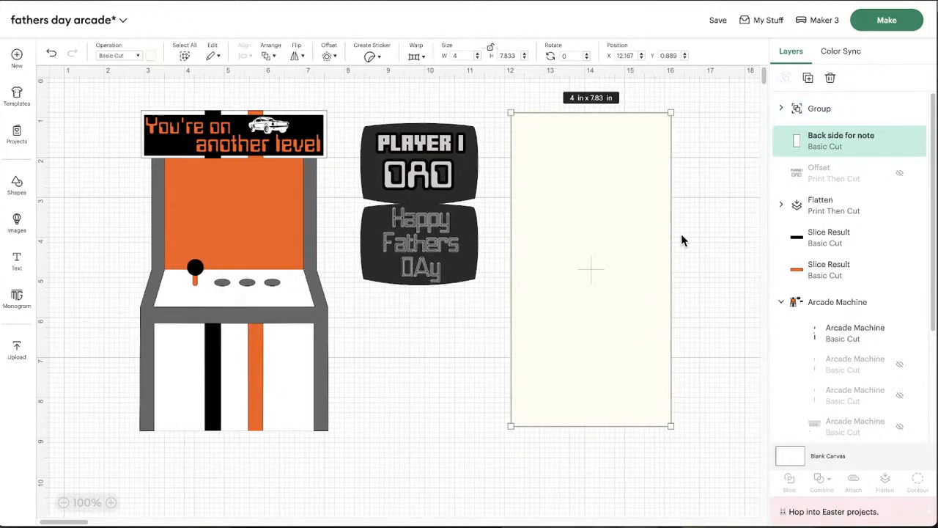
scroll(682, 236, right, 1)
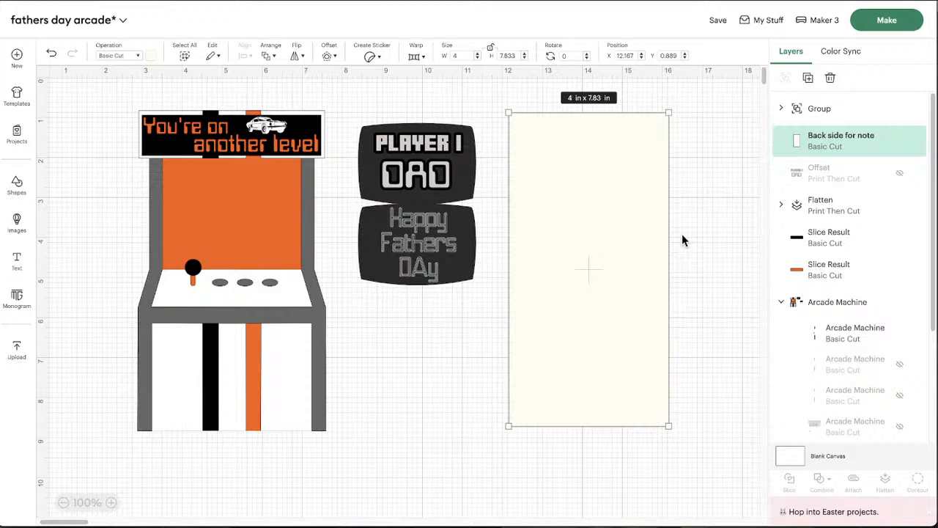
scroll(682, 241, left, 1)
drag(399, 250, 395, 252)
drag(578, 253, 573, 257)
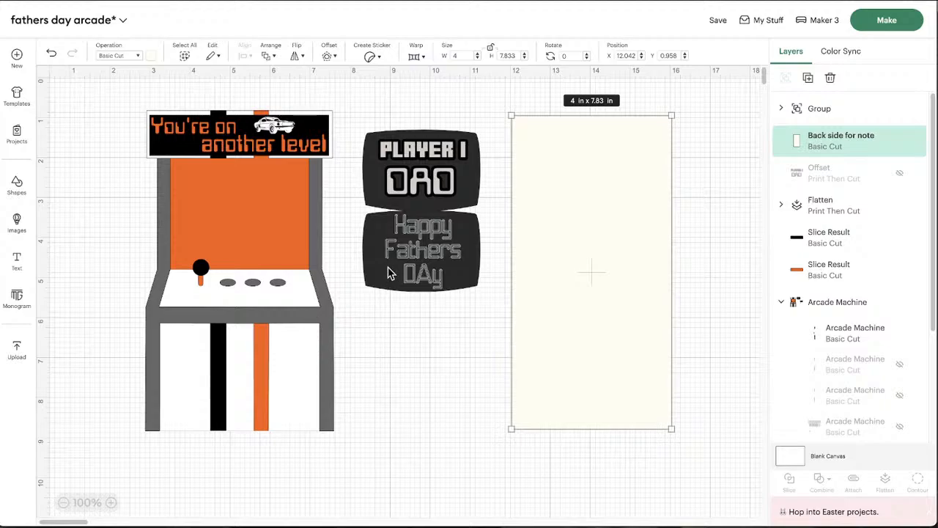
drag(389, 273, 390, 277)
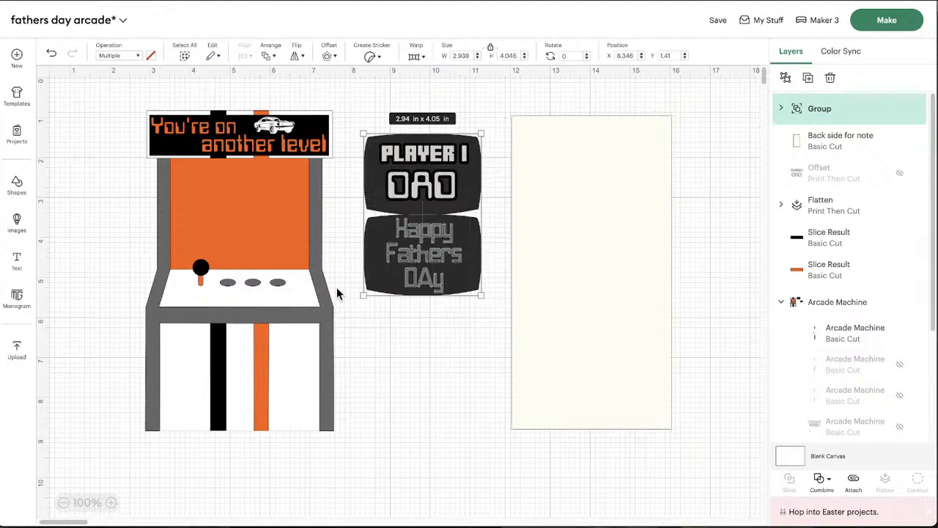
Step: Nudge the white car slightly to the right on the arcade machine's sign
click(275, 127)
click(382, 97)
drag(262, 126, 278, 133)
click(420, 104)
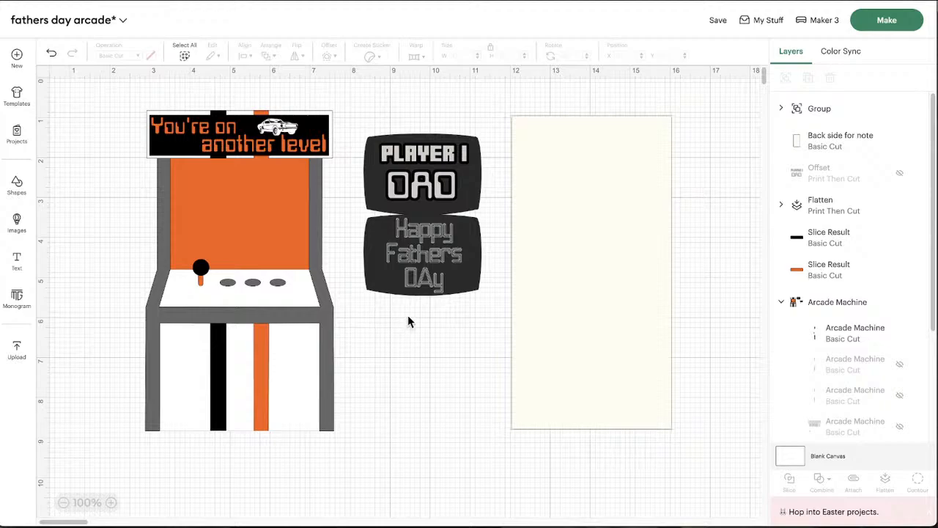
Step: Save the changes to the "fathers day arcade" project under its existing name
scroll(409, 316, left, 1)
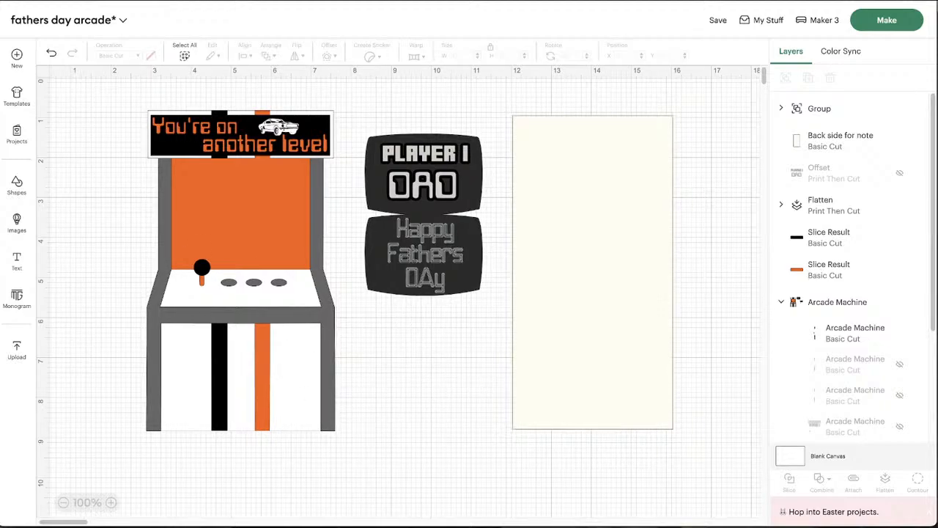
click(718, 20)
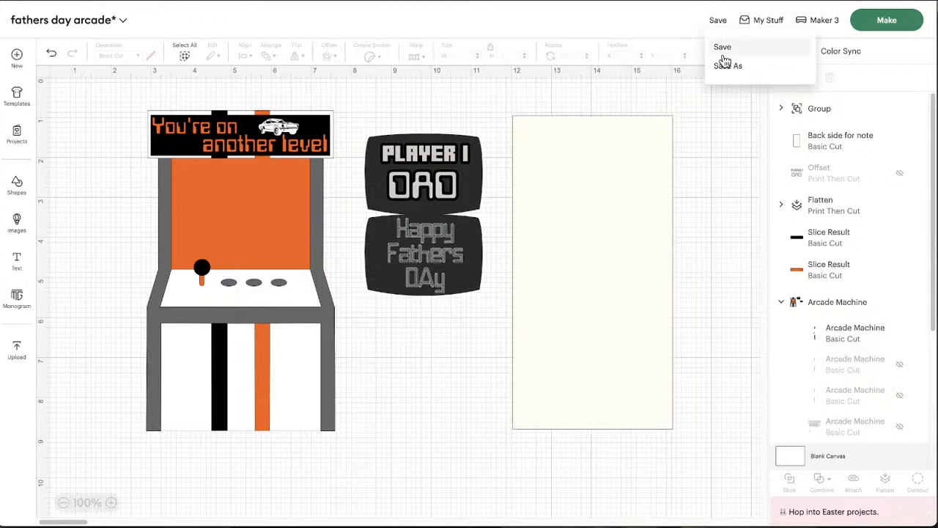
click(724, 49)
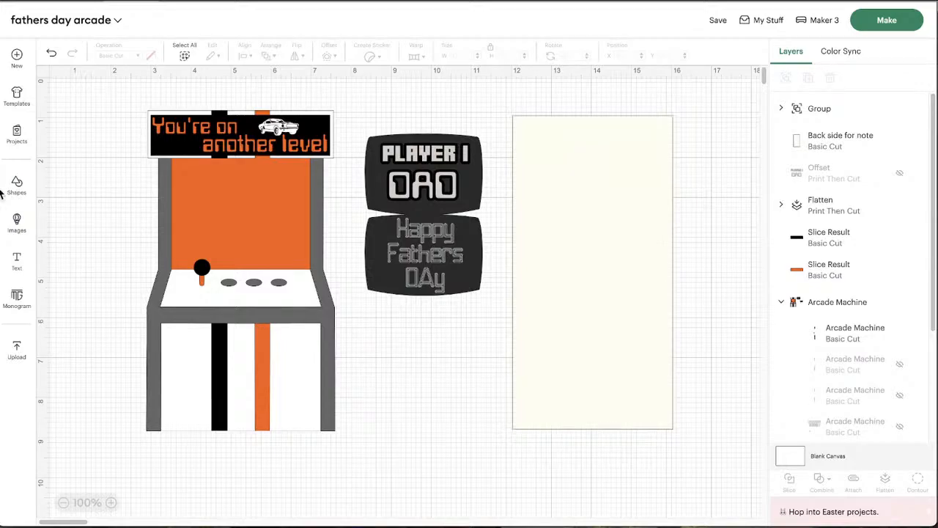
Step: Search the image library for "pinball", browse the resulting designs and close the image library
click(17, 220)
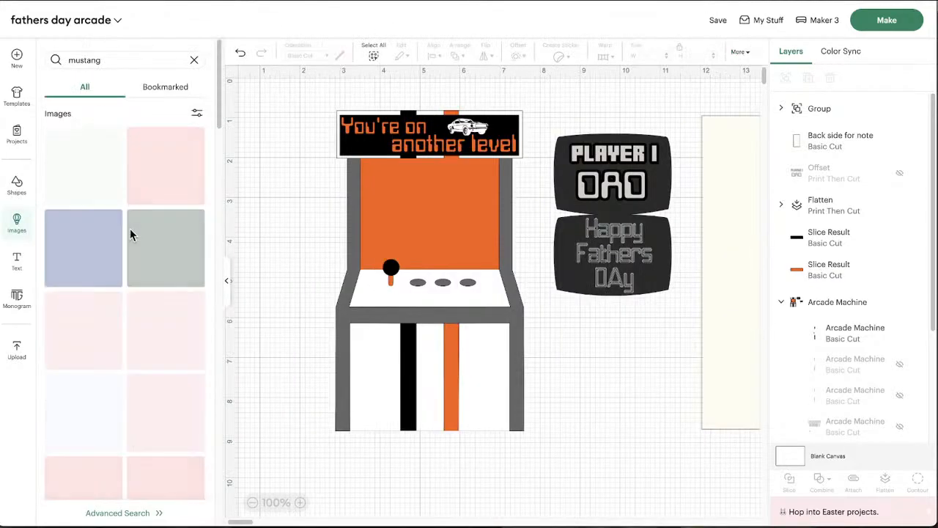
click(45, 60)
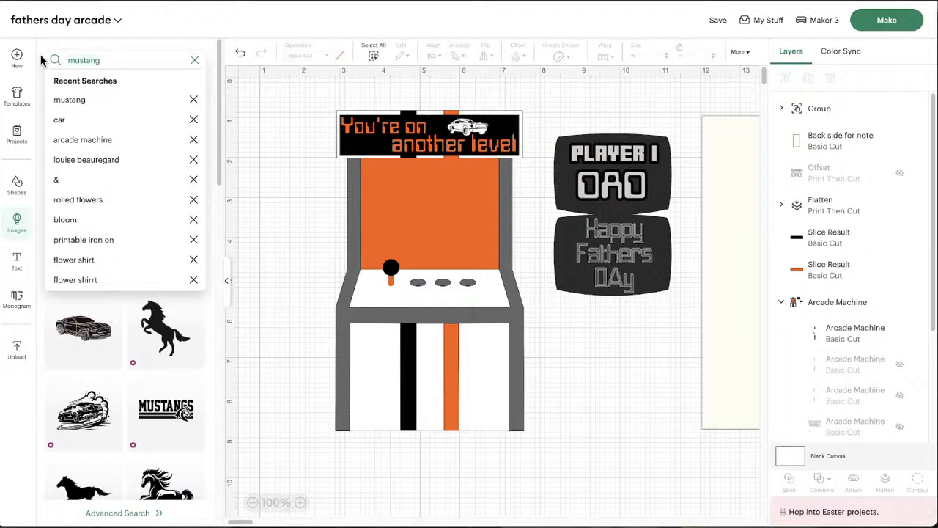
text(pinball)
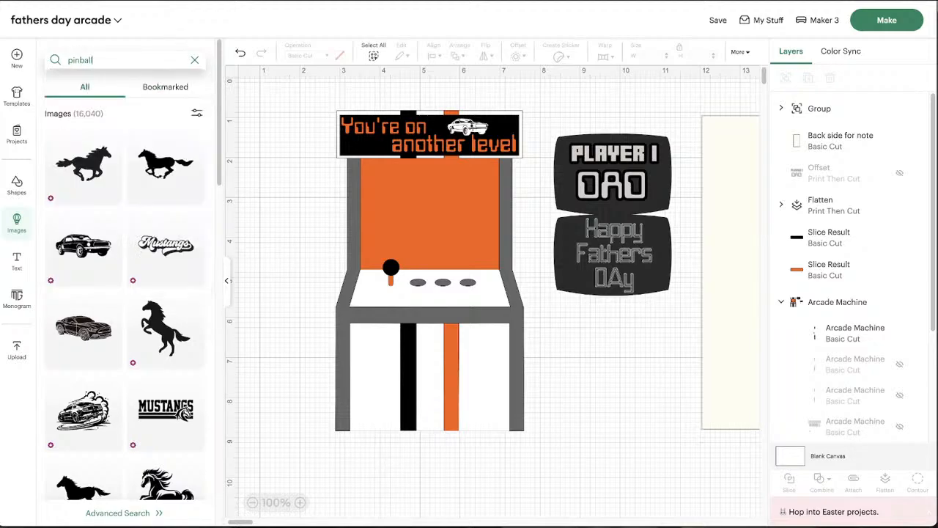
key(Return)
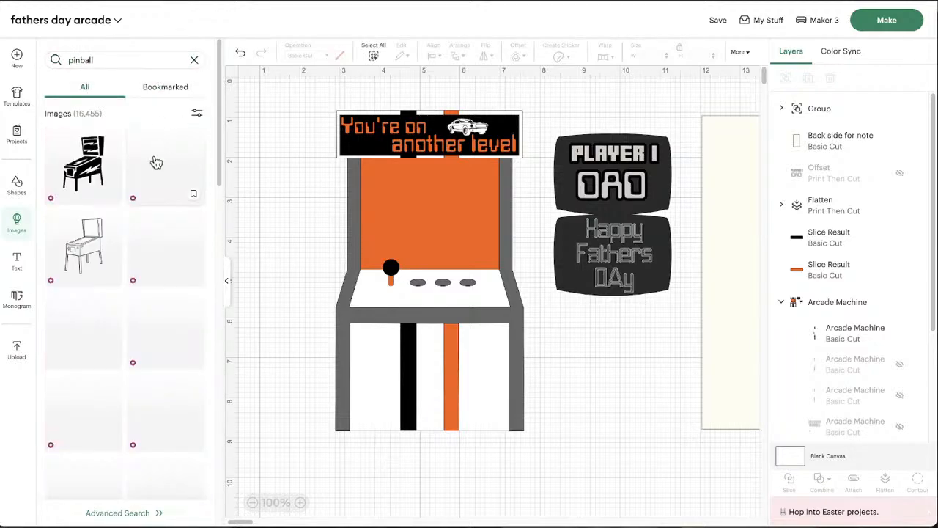
scroll(88, 320, down, 1)
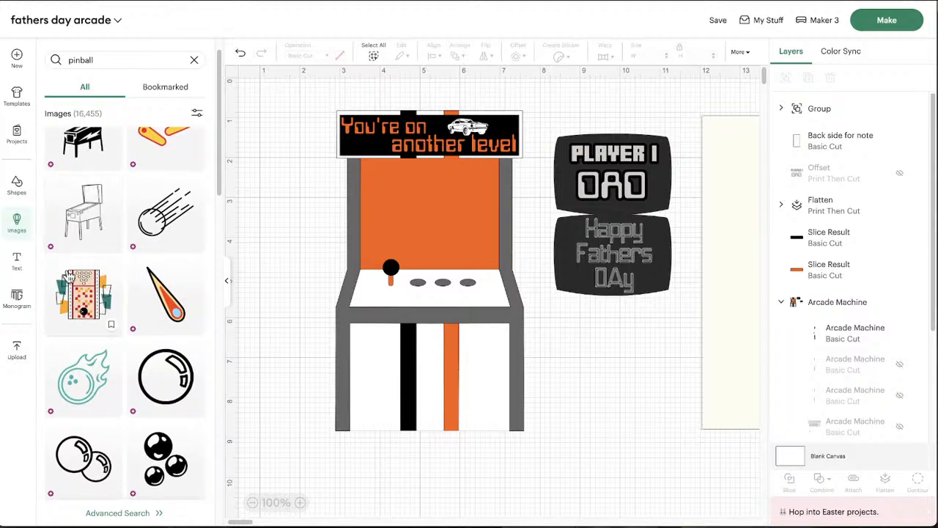
scroll(93, 309, down, 5)
scroll(93, 308, down, 4)
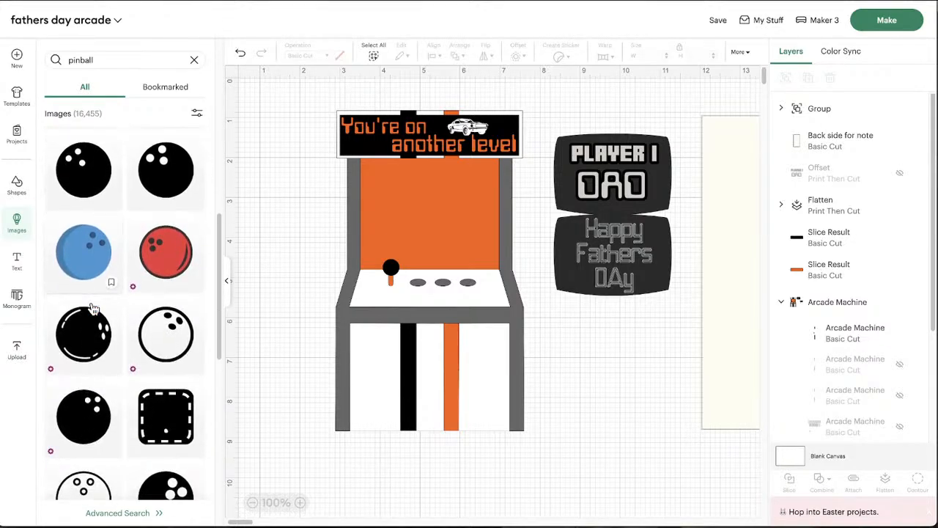
scroll(188, 262, up, 3)
scroll(187, 225, down, 8)
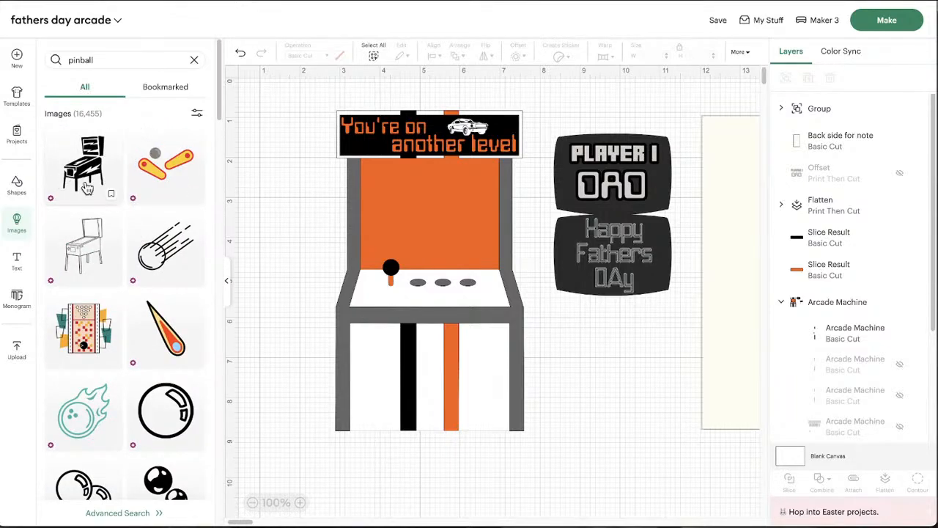
click(226, 284)
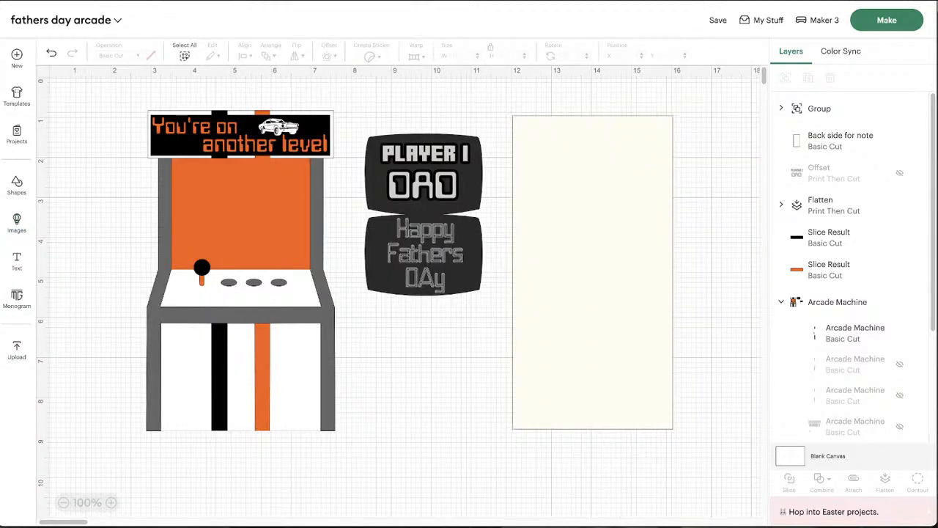